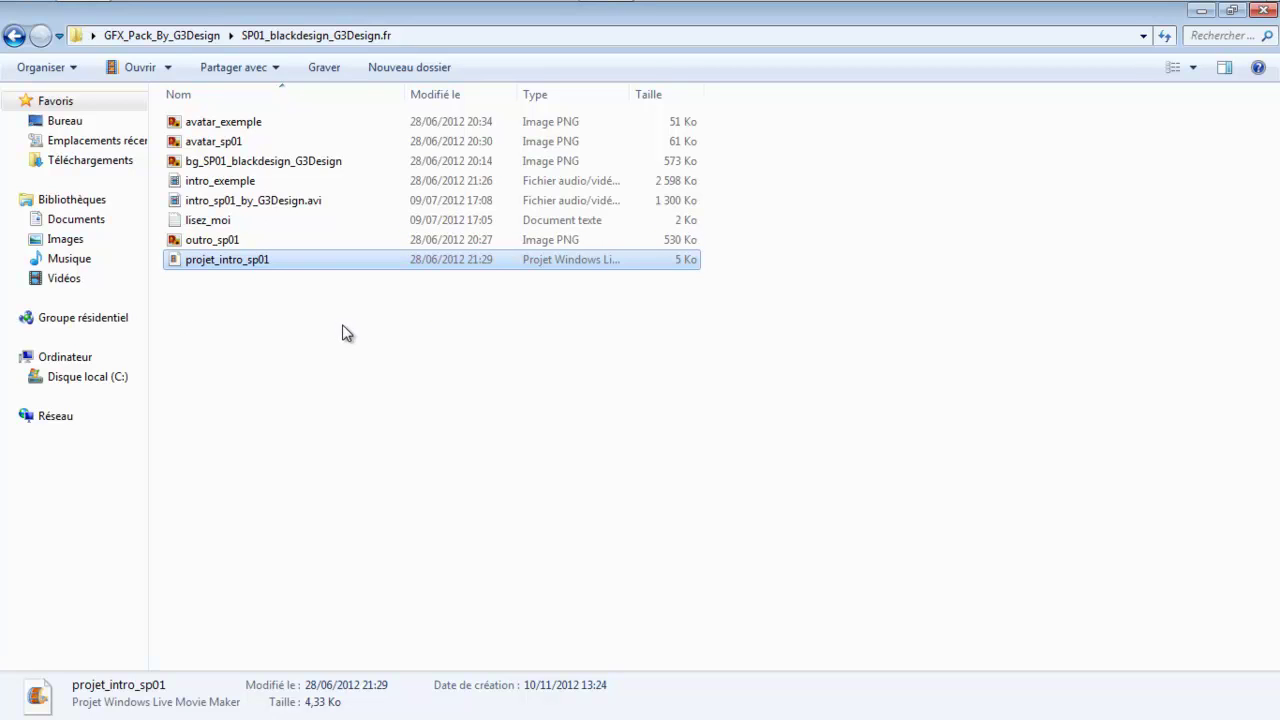
Look over the intro_sp01_by_G3Design.avi video and the projet_intro_sp01 project file in the SP01_blackdesign_G3Design.fr folder.
{"action": "left_click", "coordinate": [285, 211]}
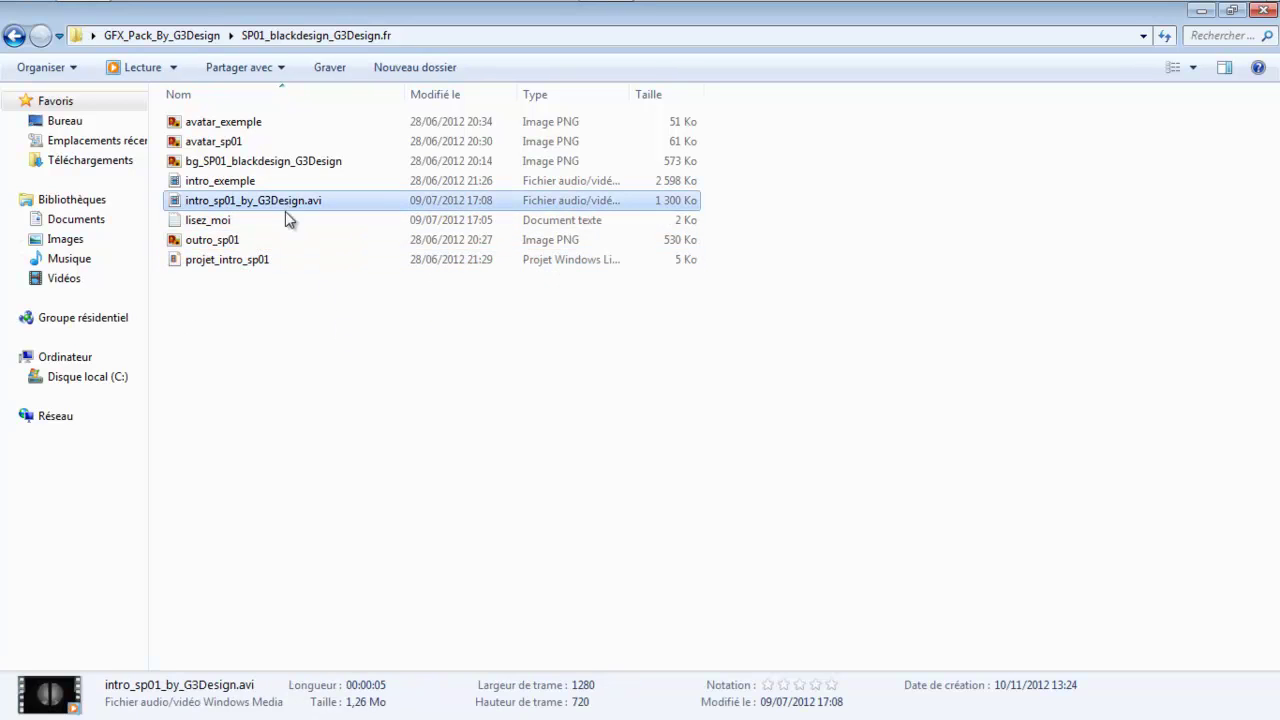
{"action": "left_click", "coordinate": [254, 259]}
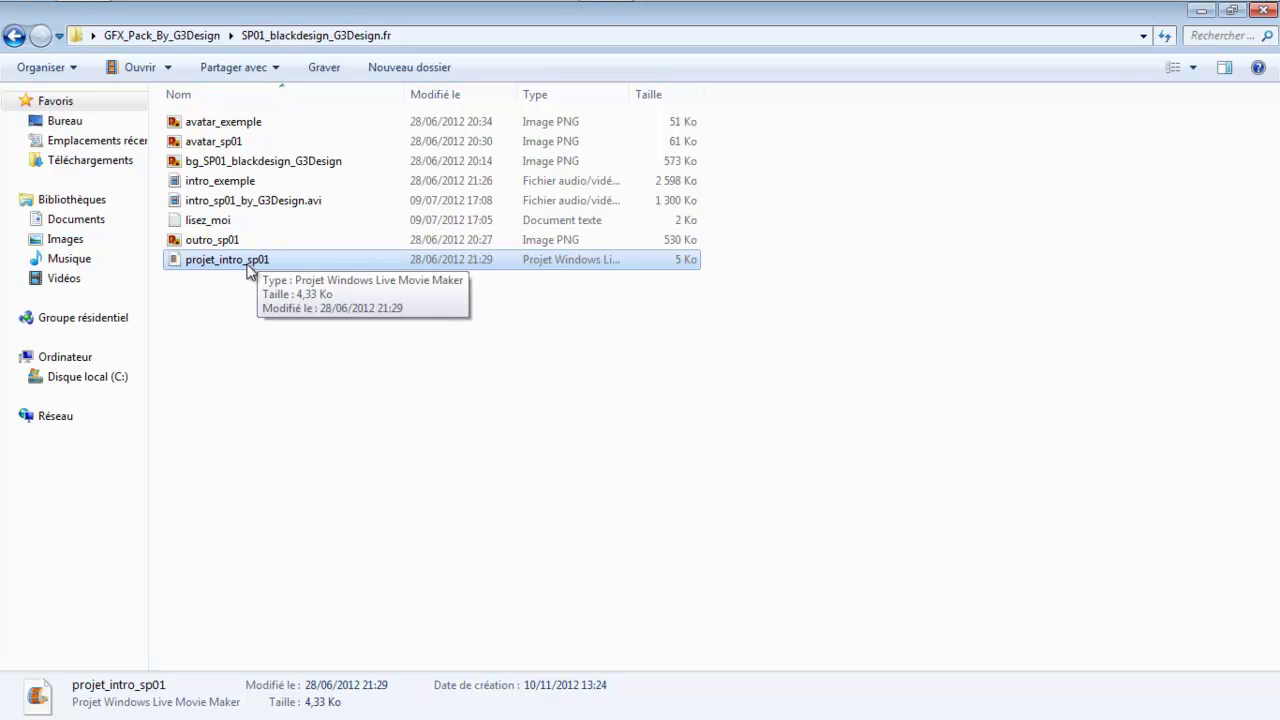
{"action": "left_click", "coordinate": [270, 261]}
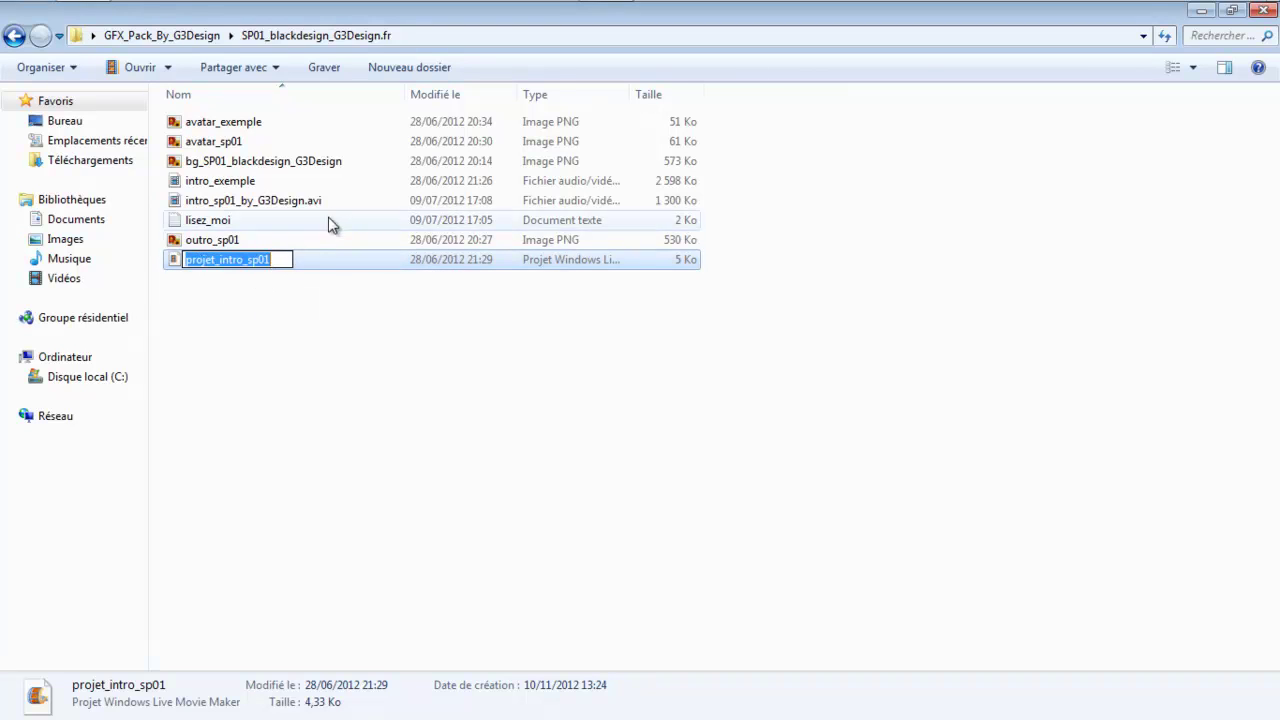
{"action": "left_click", "coordinate": [340, 351]}
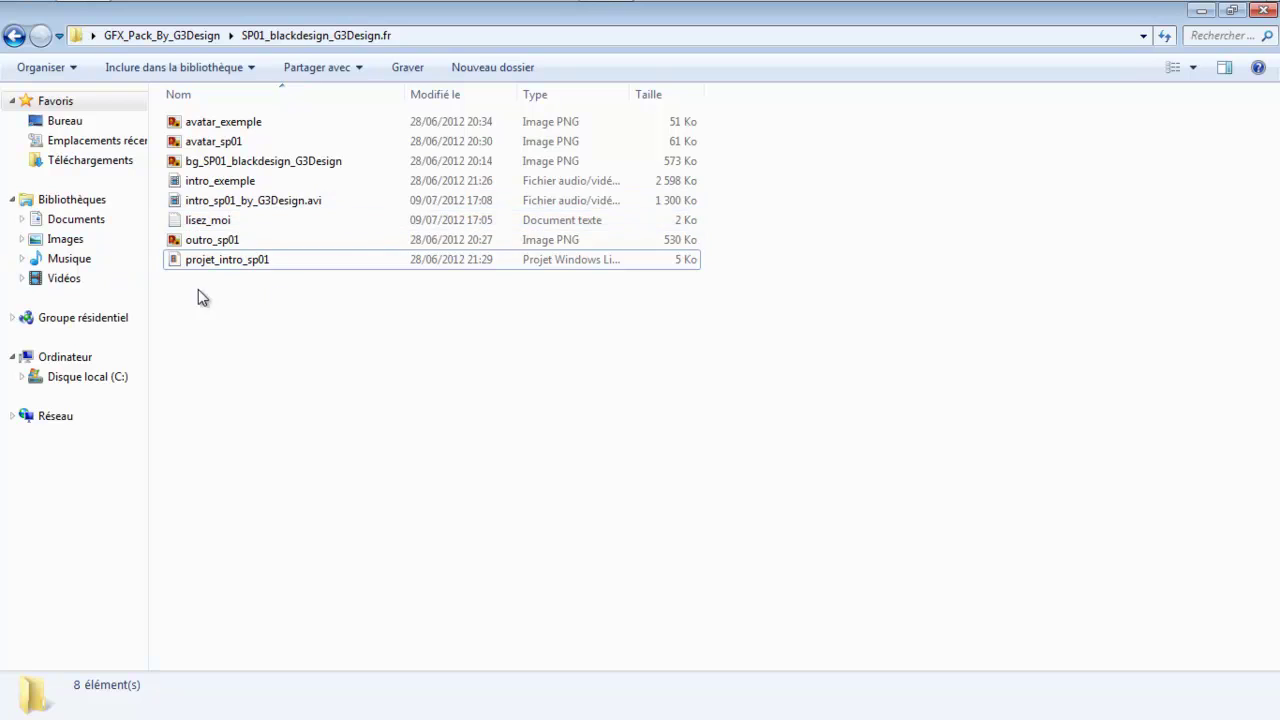
{"action": "left_click", "coordinate": [265, 201]}
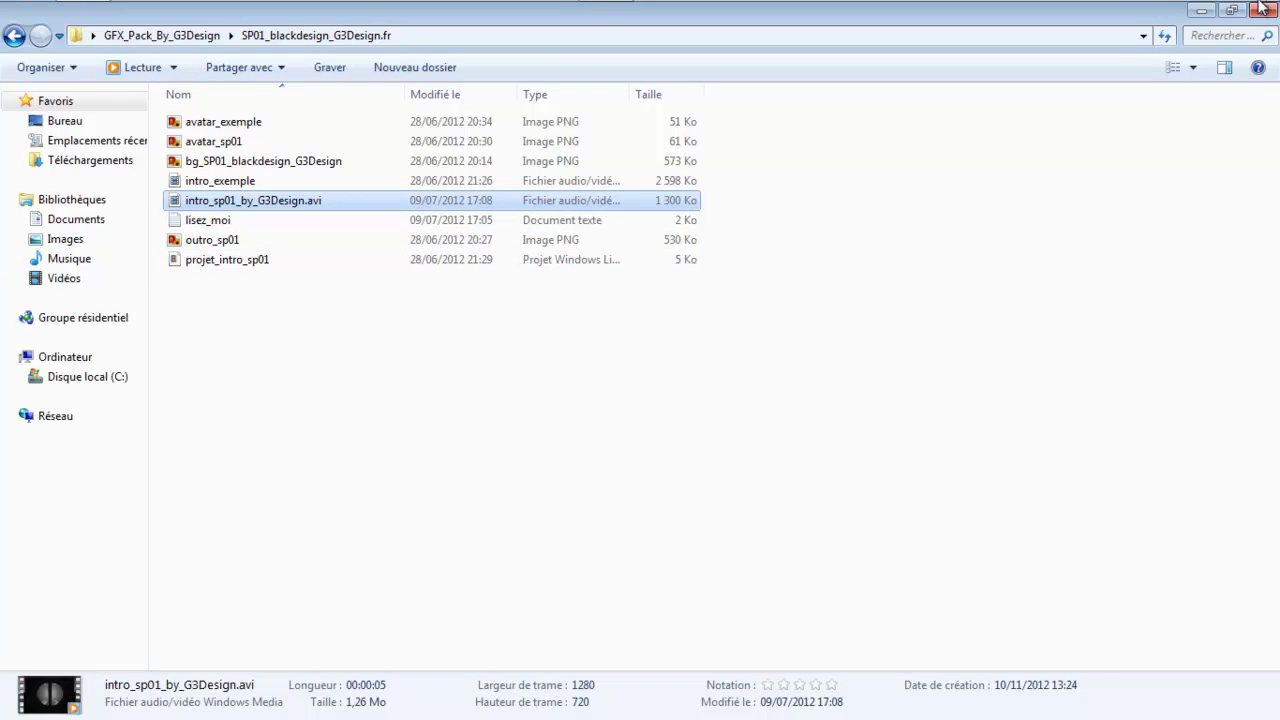
Return to the GFX_Pack_By_G3Design folder and open its SP02_redfire_G3Design subfolder.
{"action": "left_click", "coordinate": [13, 37]}
{"action": "left_click", "coordinate": [283, 240]}
{"action": "left_click", "coordinate": [281, 222]}
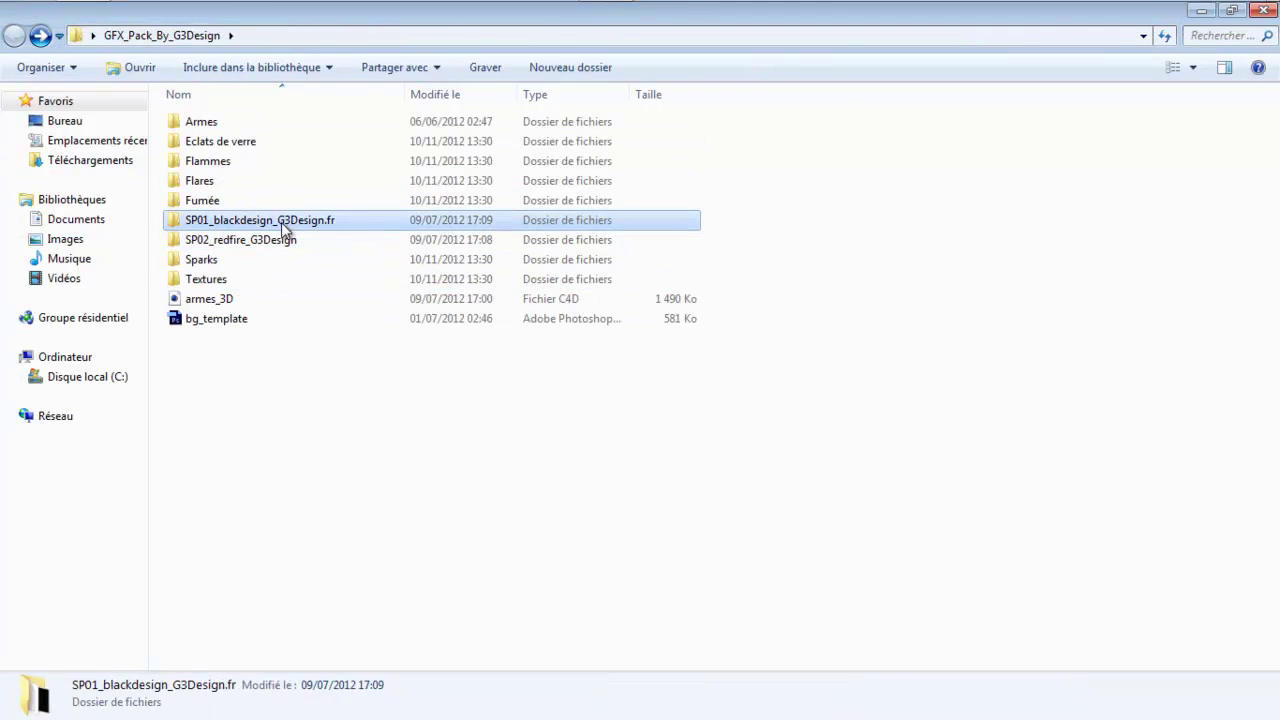
{"action": "double_click", "coordinate": [279, 240]}
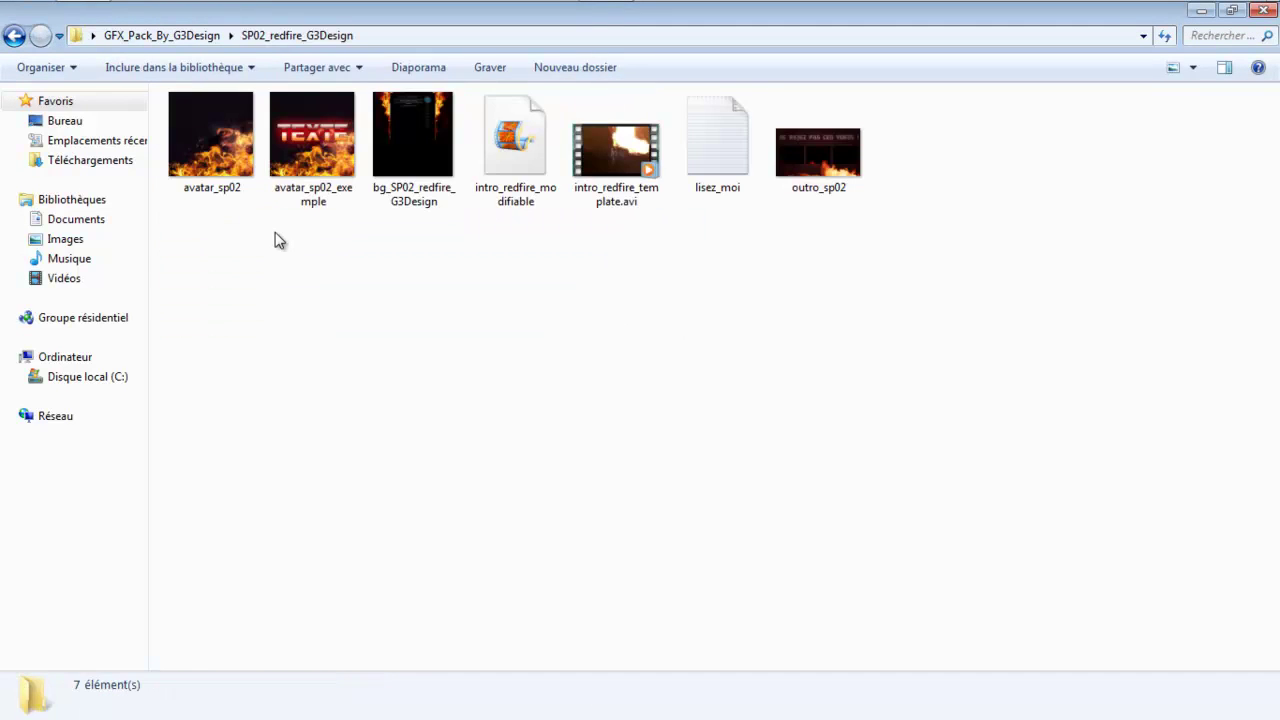
Examine the avatar, background, intro, lisez_moi and outro files in the SP02_redfire_G3Design folder.
{"action": "left_click", "coordinate": [300, 160]}
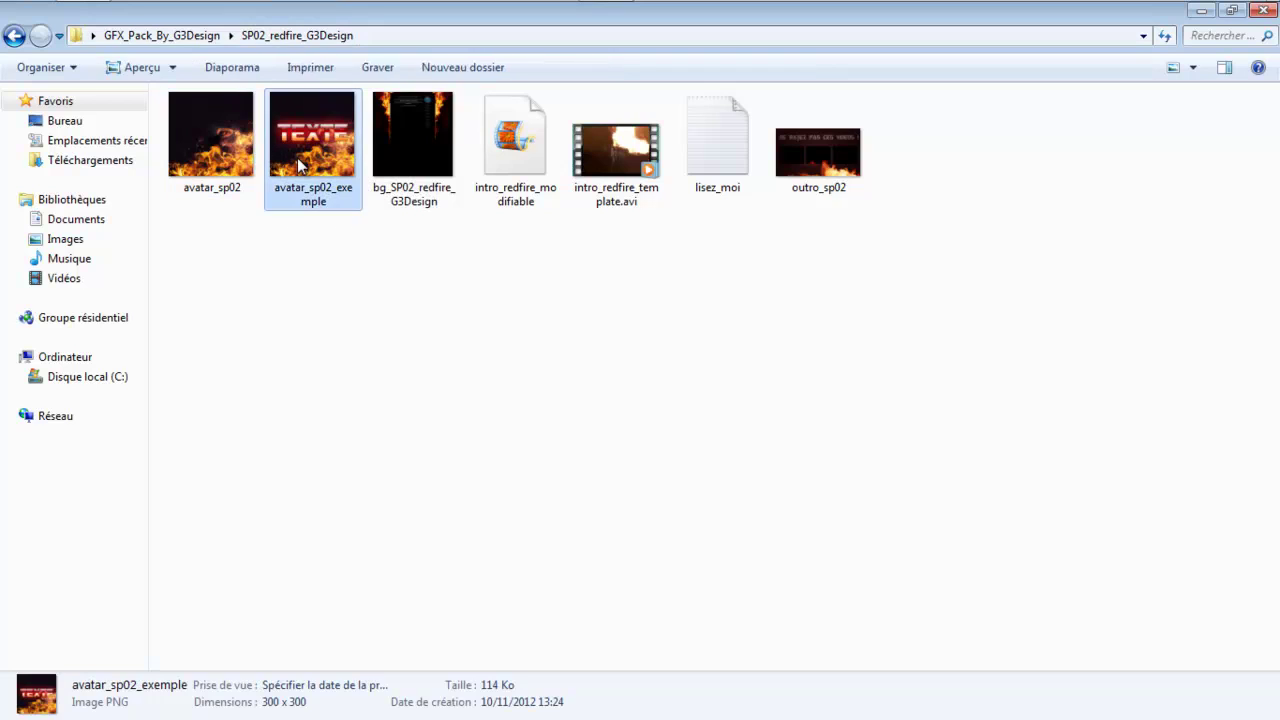
{"action": "left_click", "coordinate": [205, 125]}
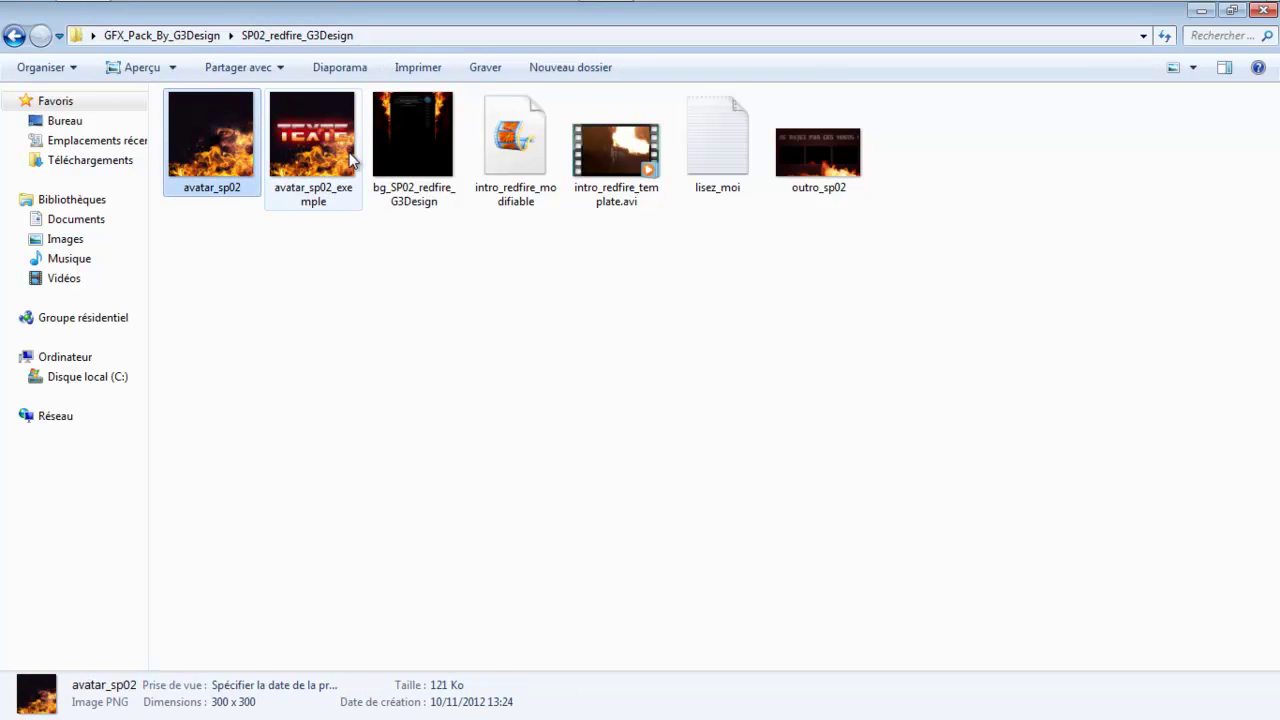
{"action": "left_click", "coordinate": [305, 140]}
{"action": "left_click", "coordinate": [215, 153]}
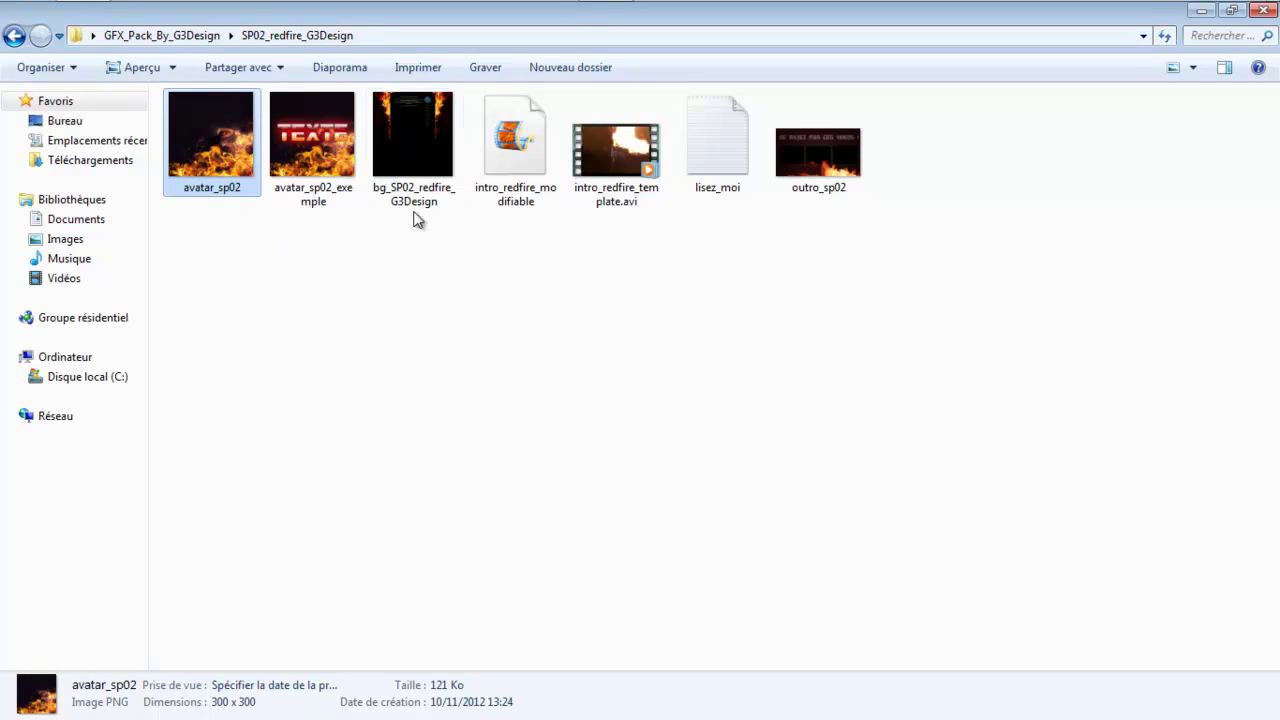
{"action": "left_click", "coordinate": [420, 177]}
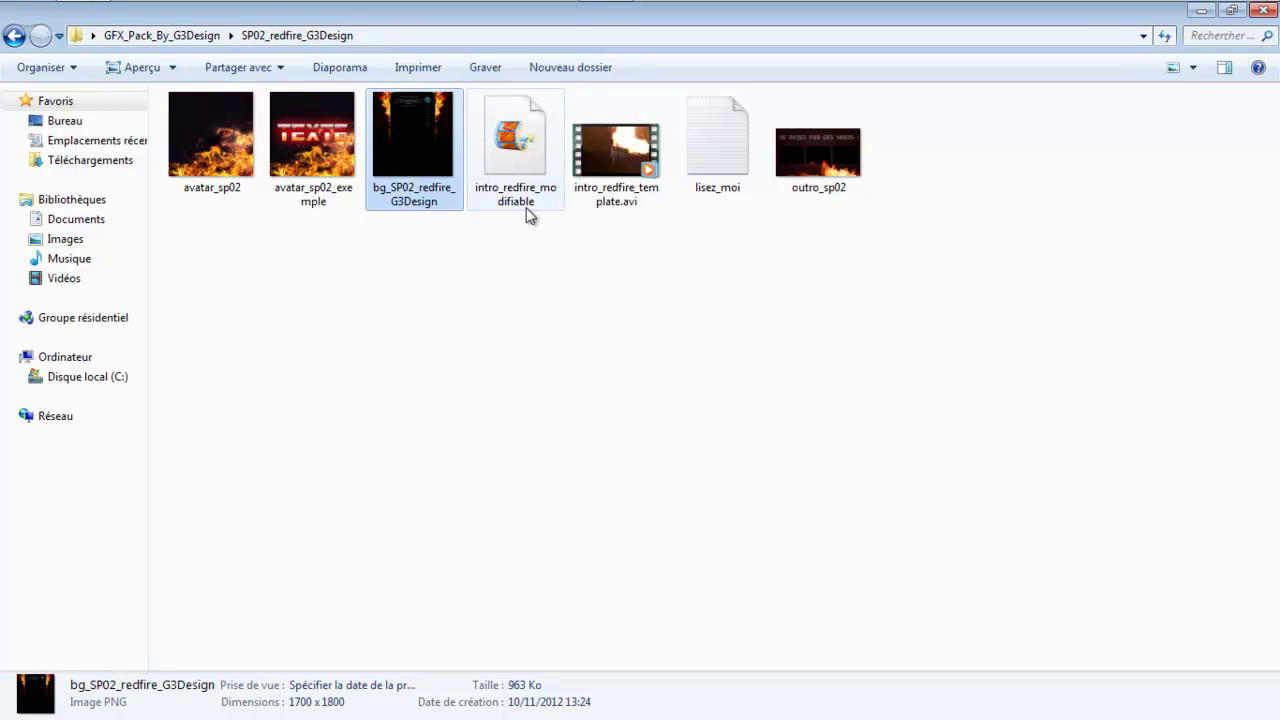
{"action": "mouse_move", "coordinate": [282, 8]}
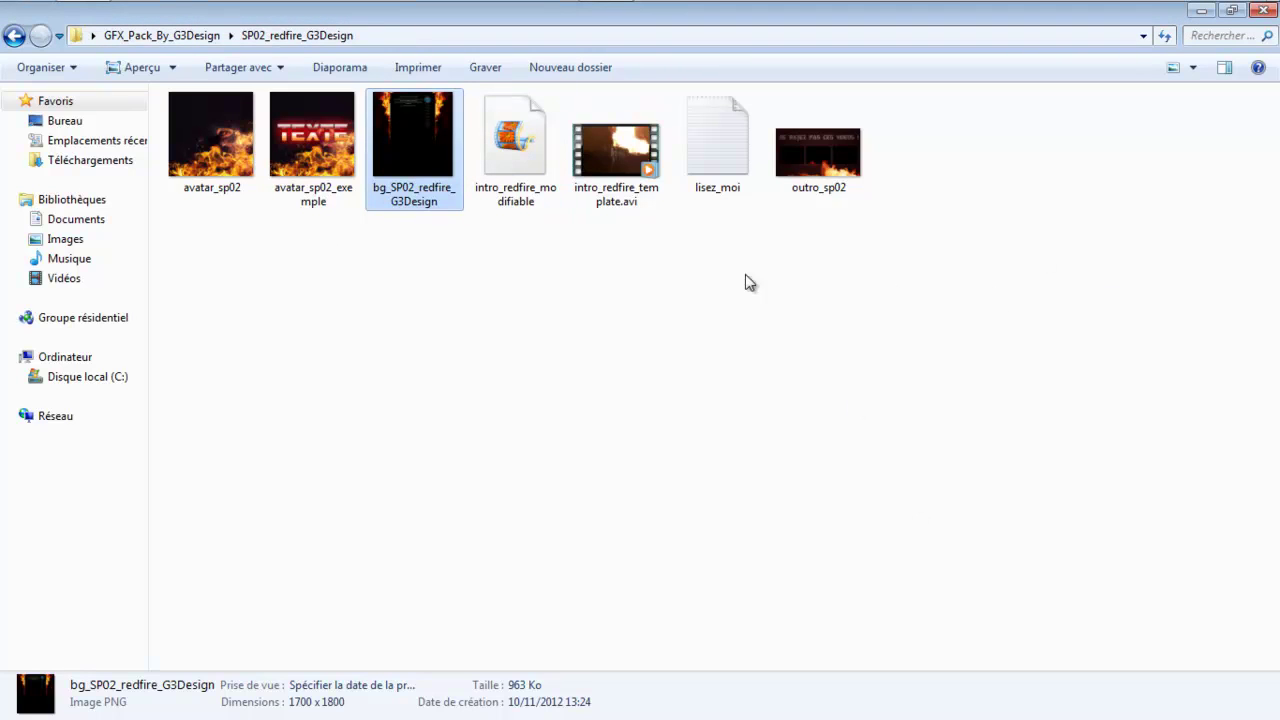
{"action": "left_click", "coordinate": [541, 150]}
{"action": "left_click", "coordinate": [612, 150]}
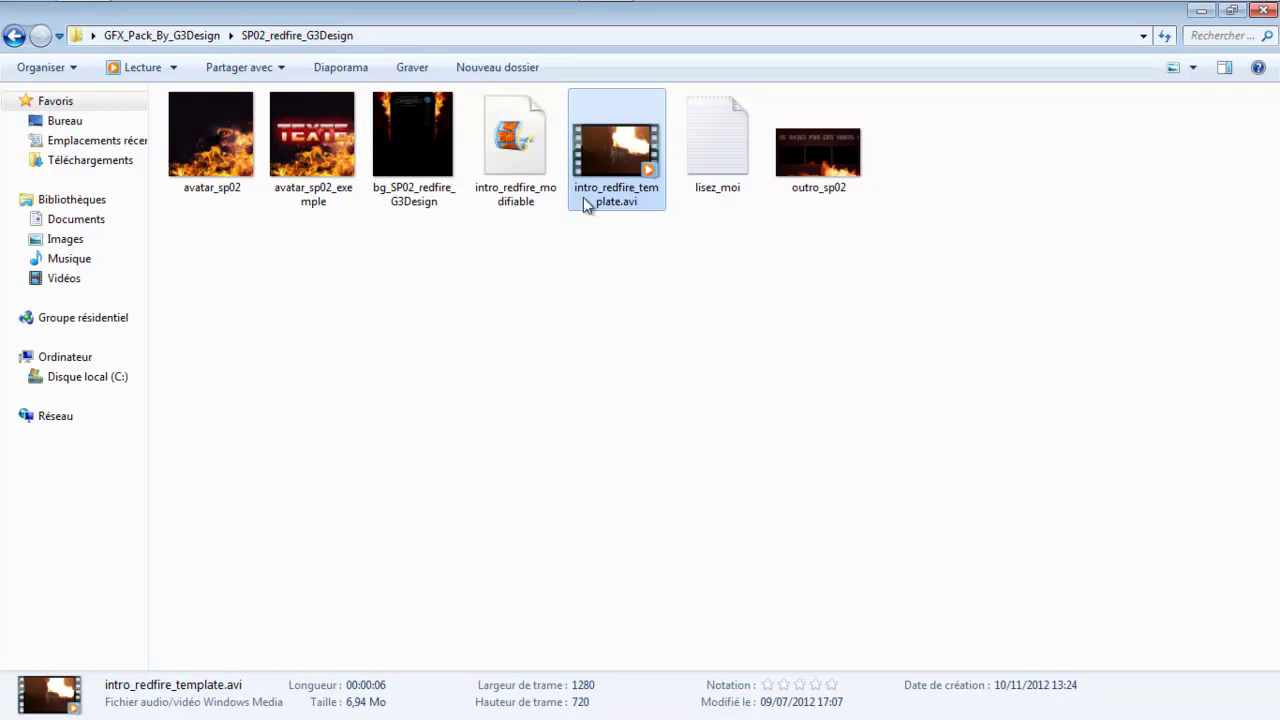
{"action": "left_click", "coordinate": [752, 122]}
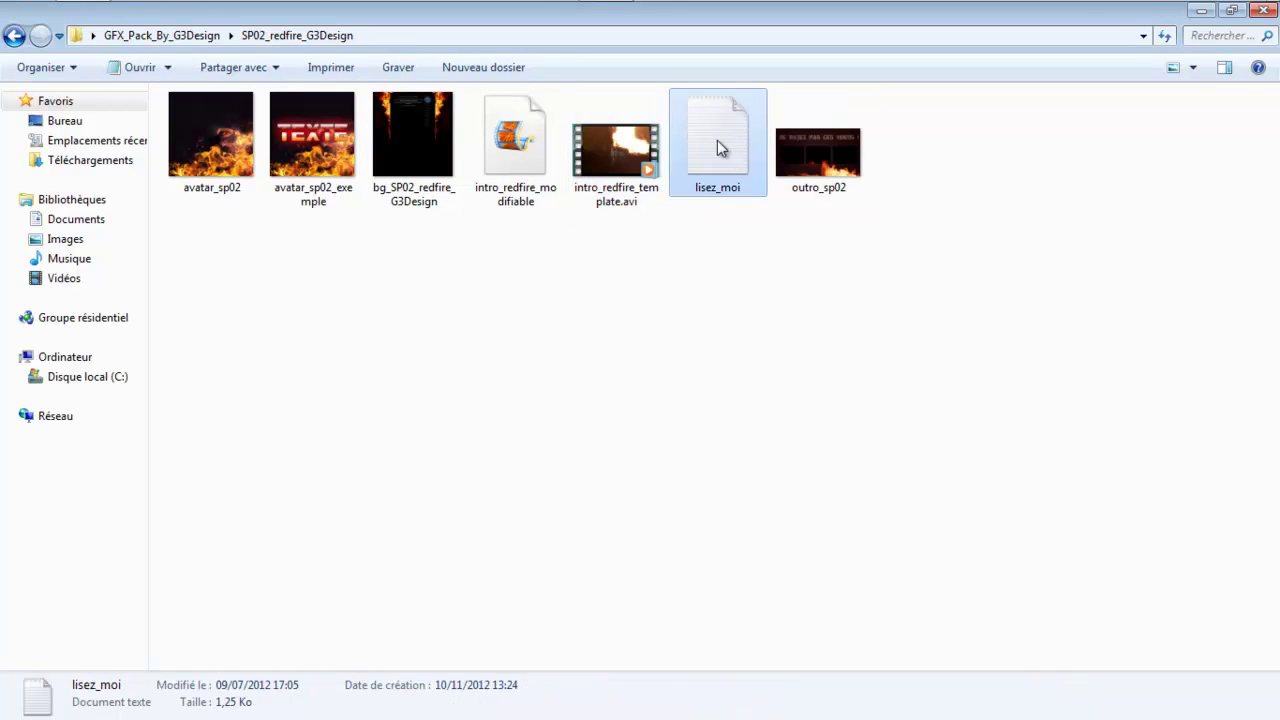
{"action": "left_click", "coordinate": [700, 270]}
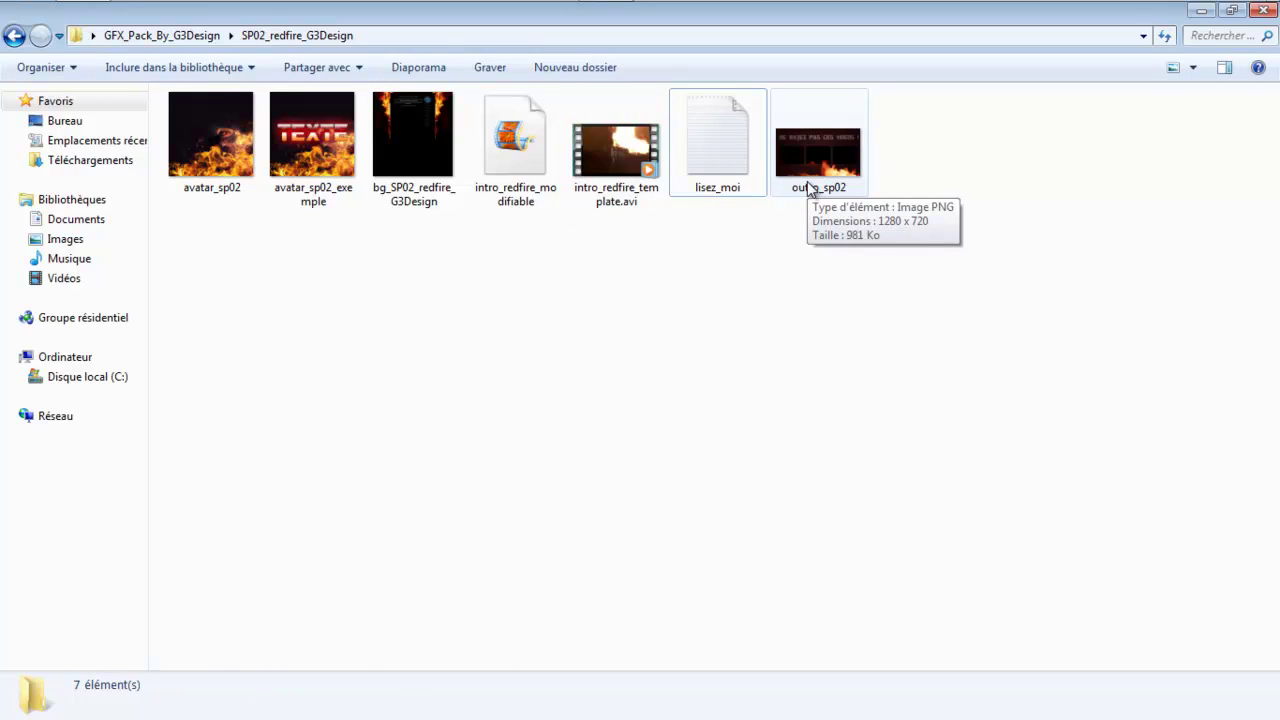
{"action": "left_click", "coordinate": [808, 168]}
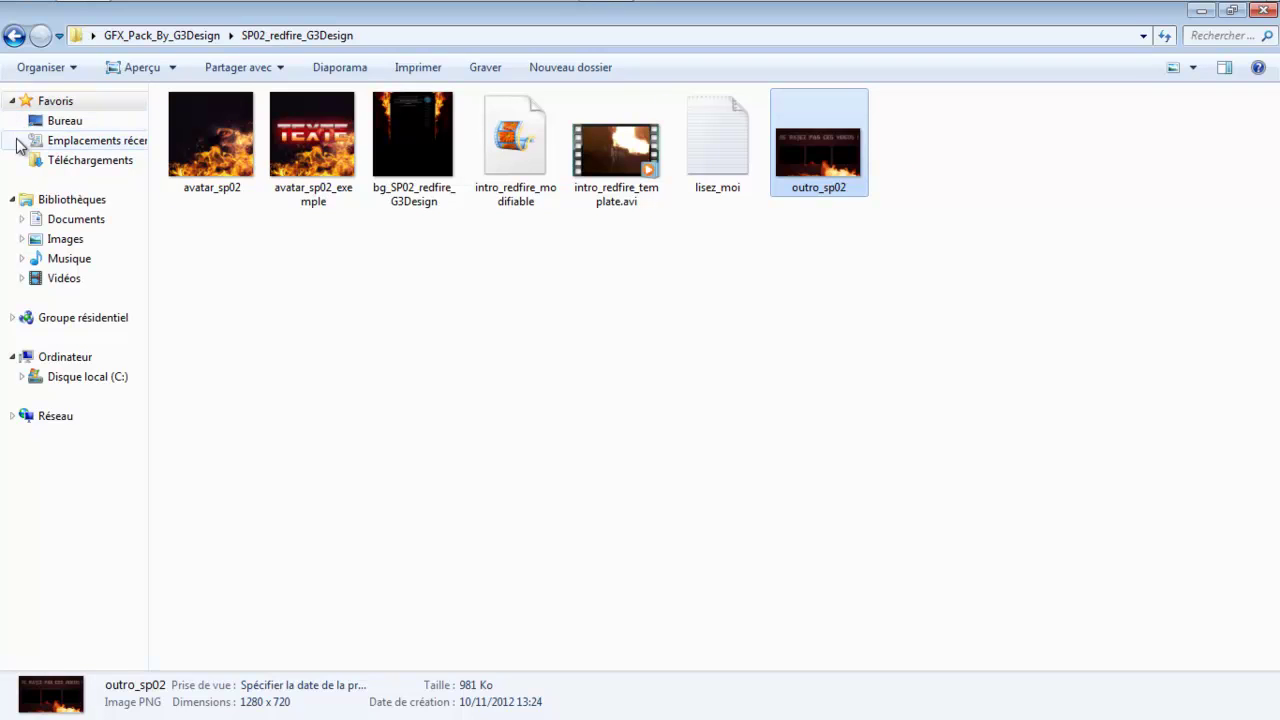
Go back to the GFX_Pack_By_G3Design folder, close the file window and switch to CINEMA 4D.
{"action": "left_click", "coordinate": [16, 37]}
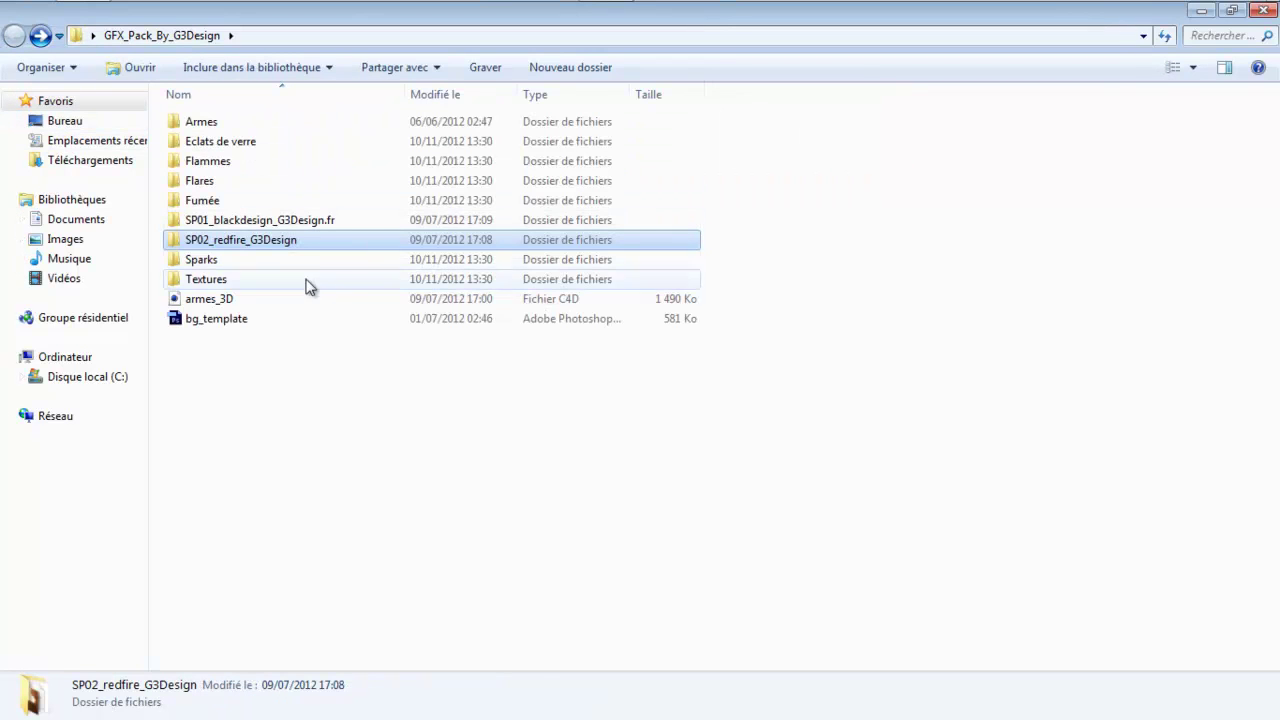
{"action": "left_click", "coordinate": [1266, 10]}
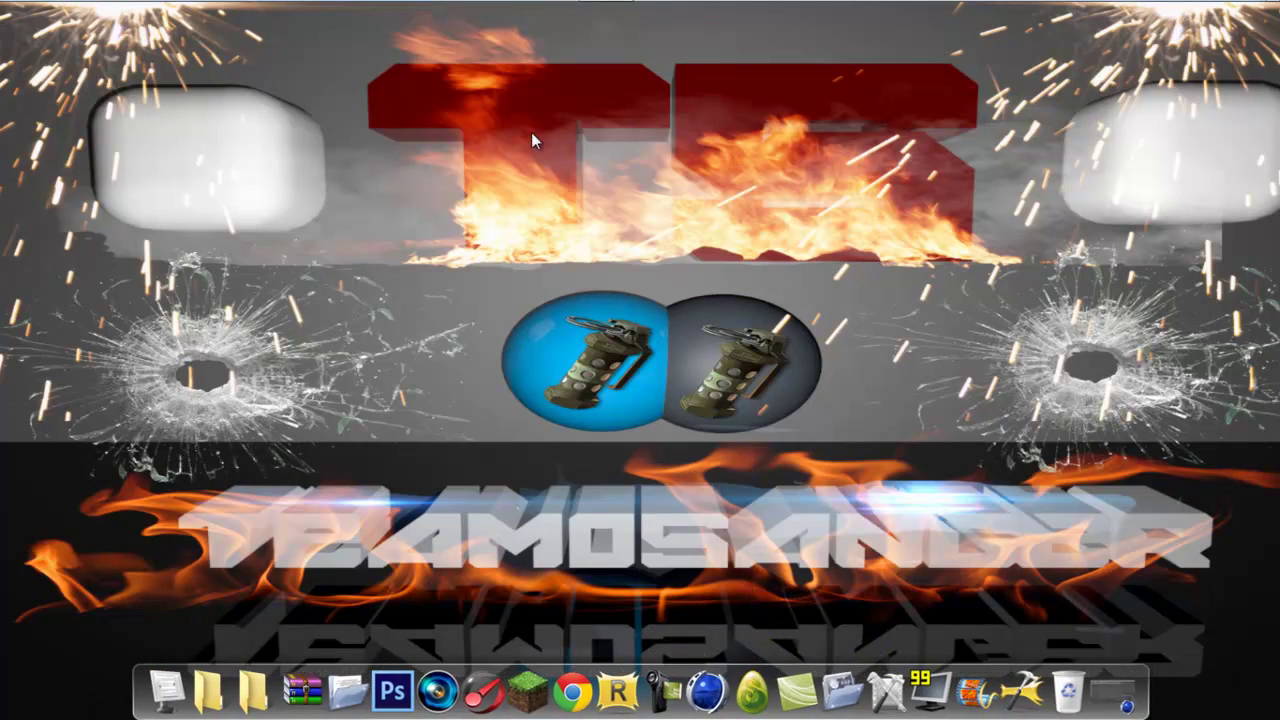
{"action": "left_click", "coordinate": [1124, 684]}
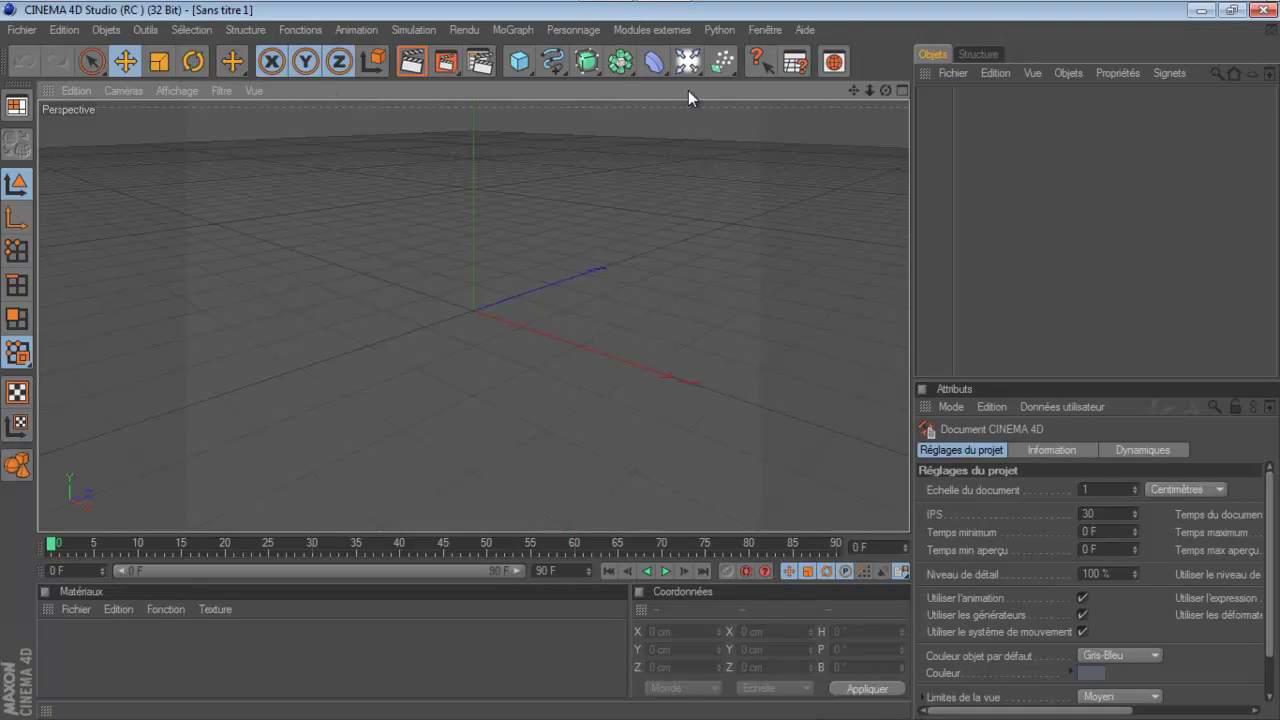
Add a Mo Texte object to the scene and set its text to TEST.
{"action": "left_click", "coordinate": [518, 29]}
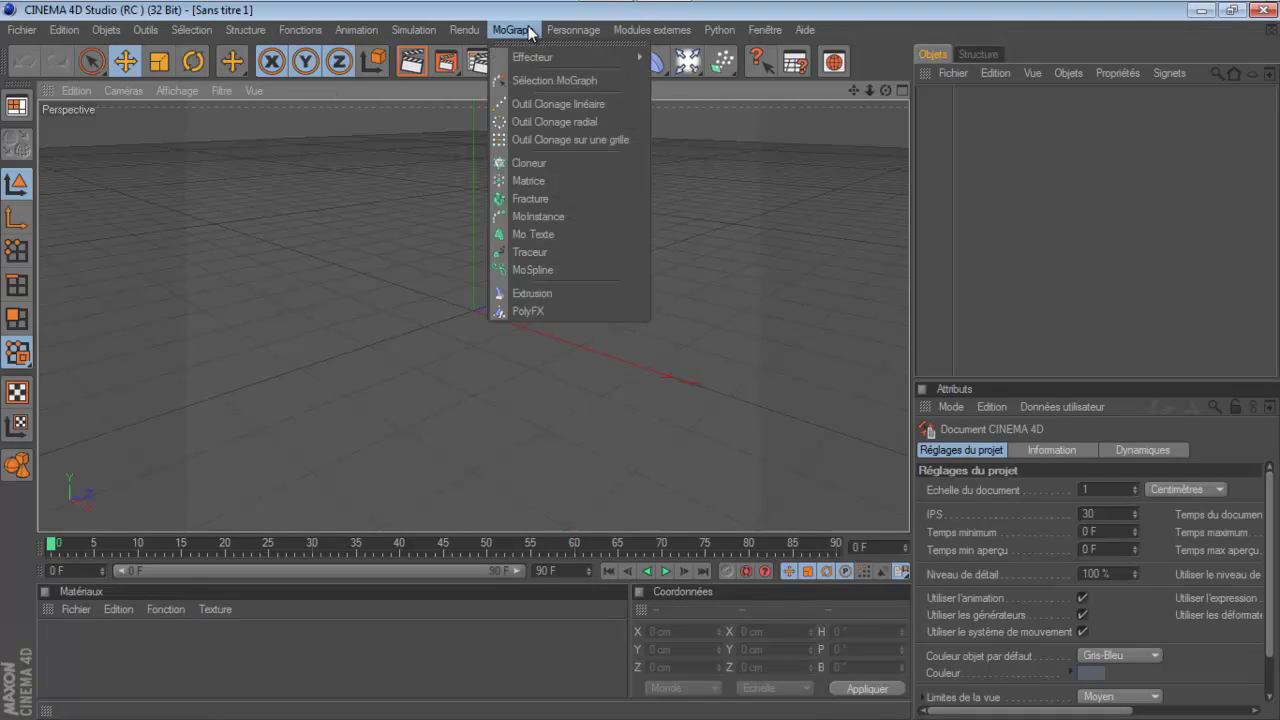
{"action": "left_click", "coordinate": [552, 237]}
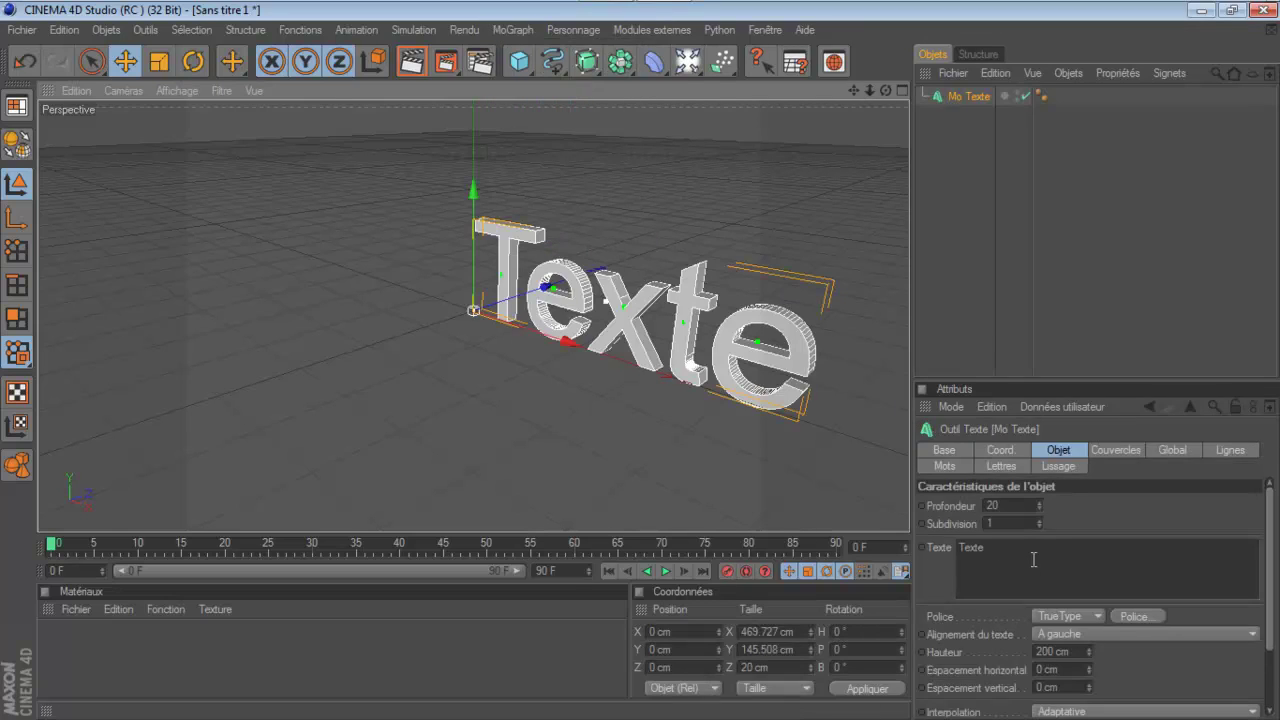
{"action": "left_click", "coordinate": [1015, 560]}
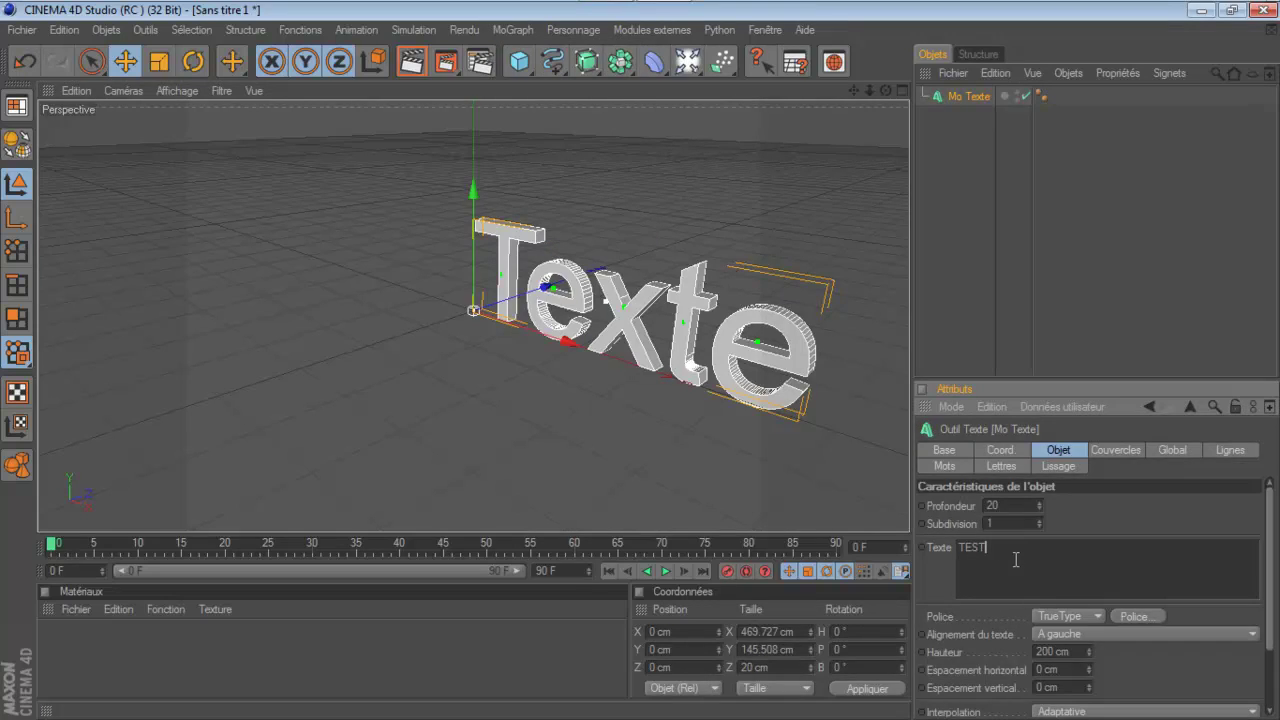
Set the text object's depth to 80 and its font to BIGMACCA.
{"action": "left_click", "coordinate": [993, 506]}
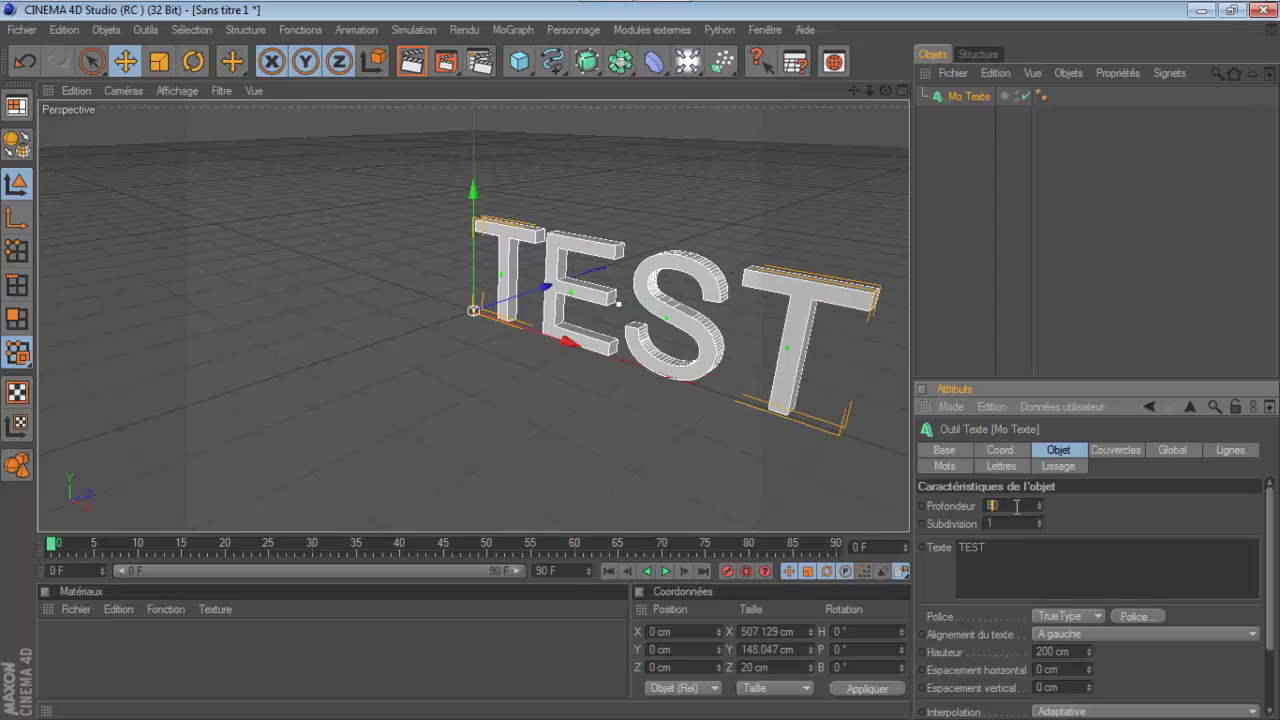
{"action": "type", "text": "80"}
{"action": "key", "text": "Return"}
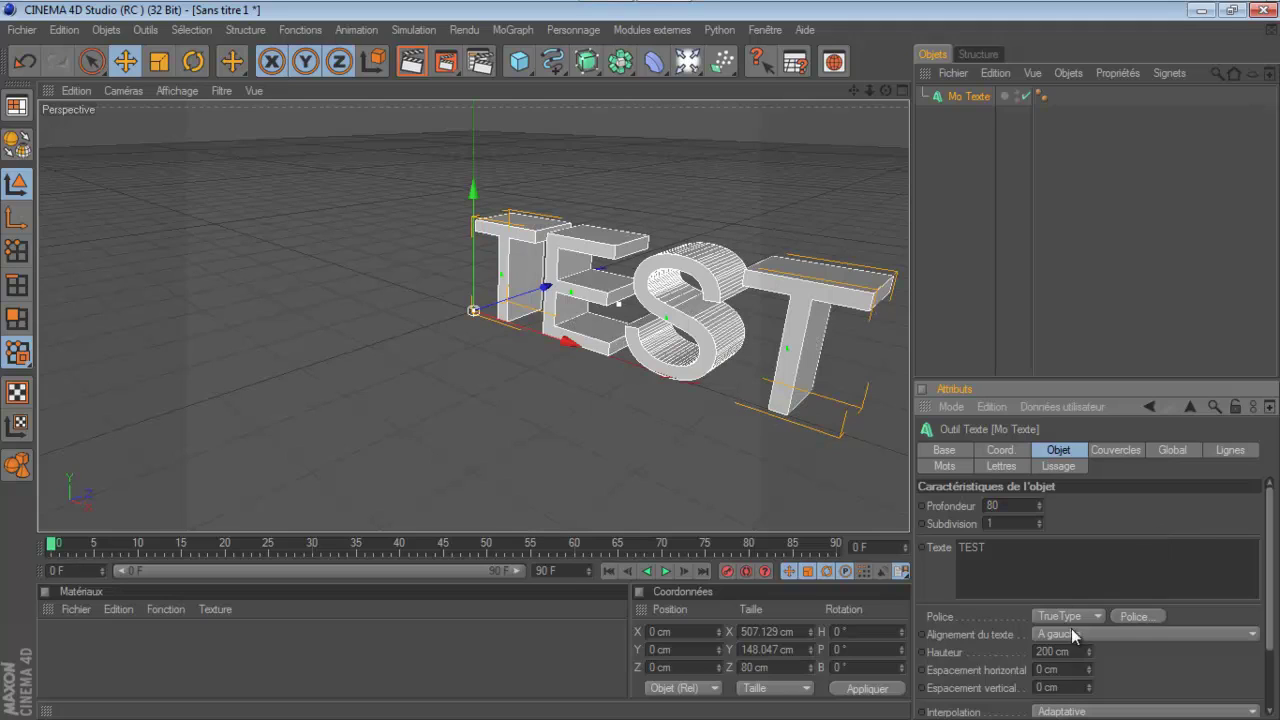
{"action": "left_click", "coordinate": [1133, 616]}
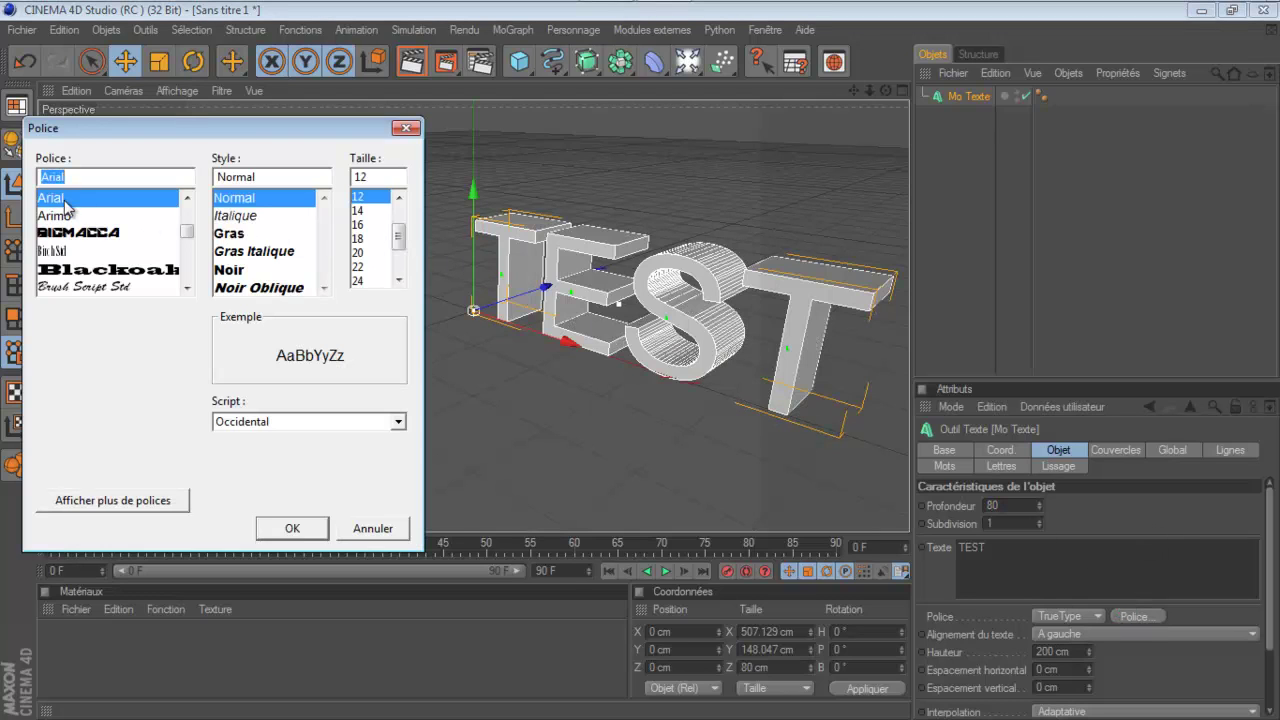
{"action": "left_click", "coordinate": [77, 234]}
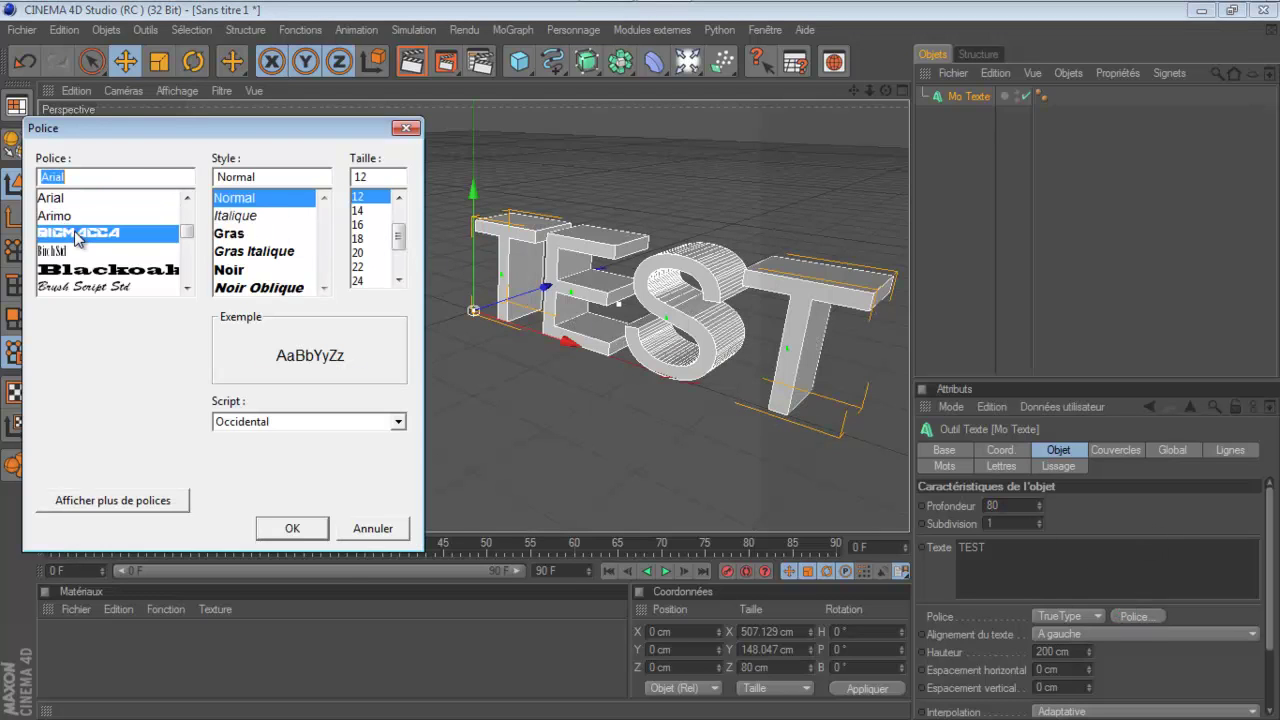
{"action": "left_click", "coordinate": [292, 529]}
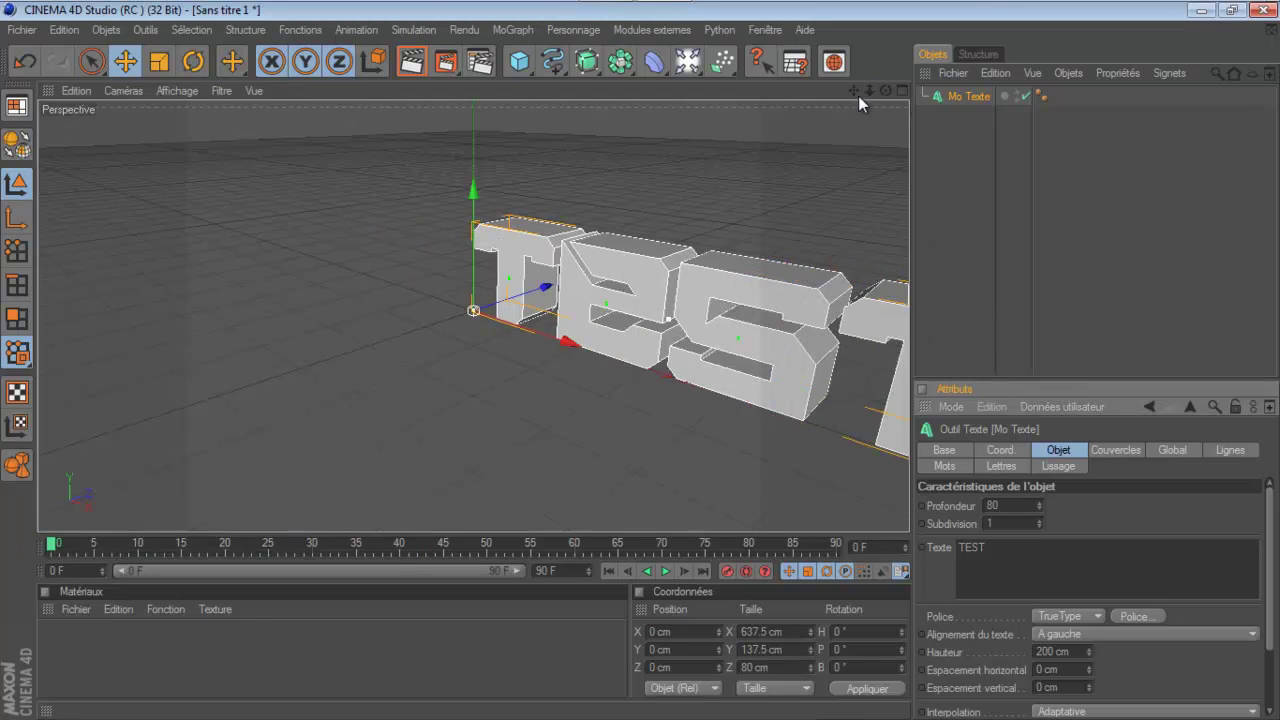
Raise the TEST text along the Y axis to a height of about 198 cm.
{"action": "left_click_drag", "start_coordinate": [885, 89], "coordinate": [636, 360]}
{"action": "left_click_drag", "start_coordinate": [852, 90], "coordinate": [636, 360]}
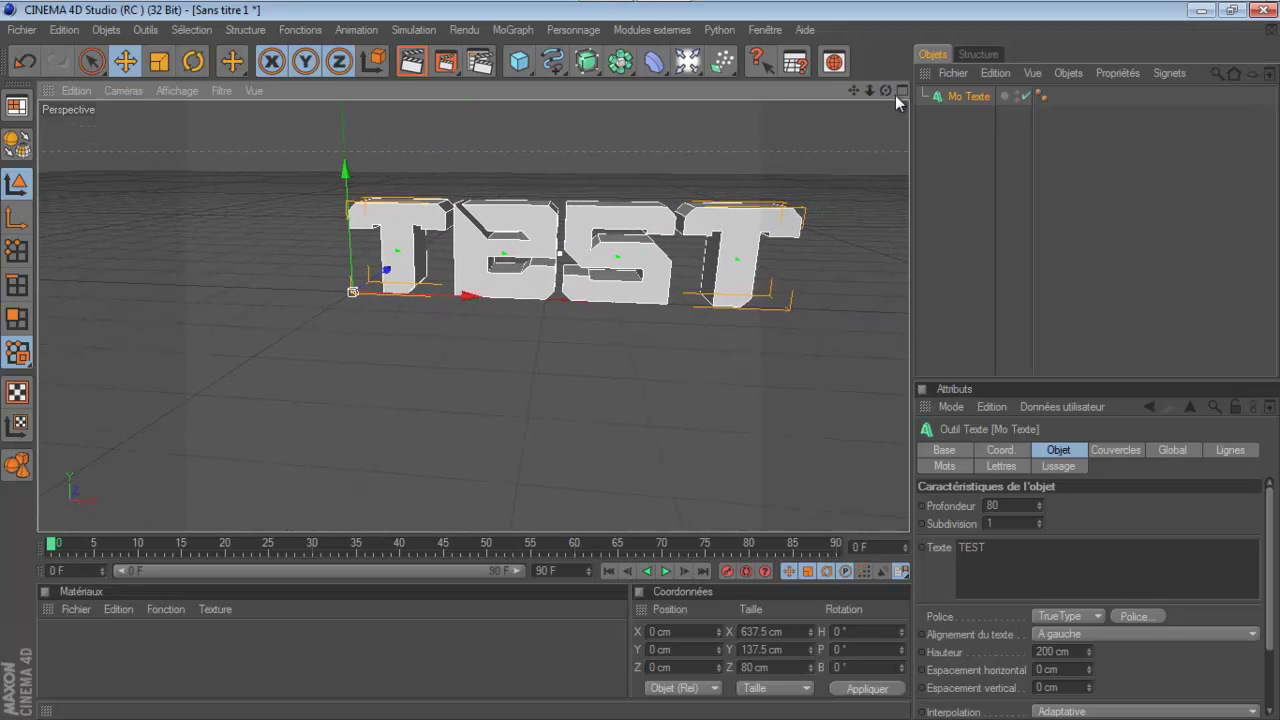
{"action": "left_click_drag", "start_coordinate": [886, 90], "coordinate": [637, 362]}
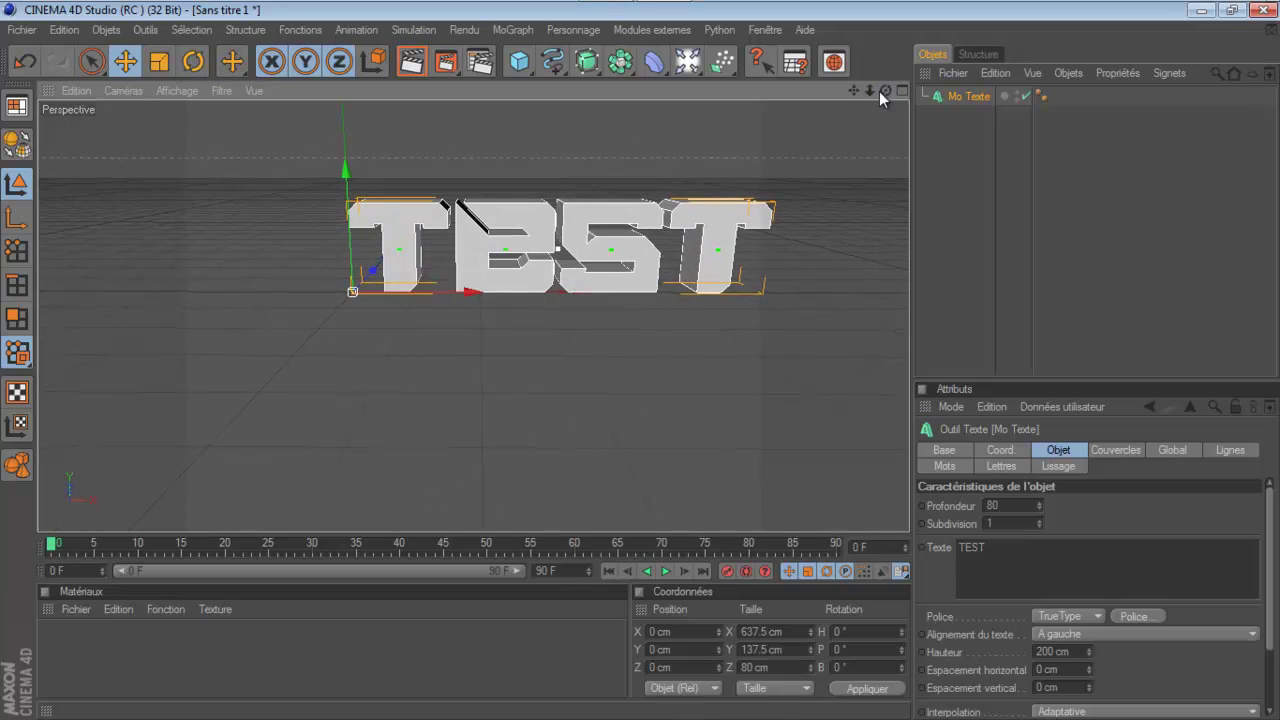
{"action": "left_click_drag", "start_coordinate": [852, 91], "coordinate": [639, 360]}
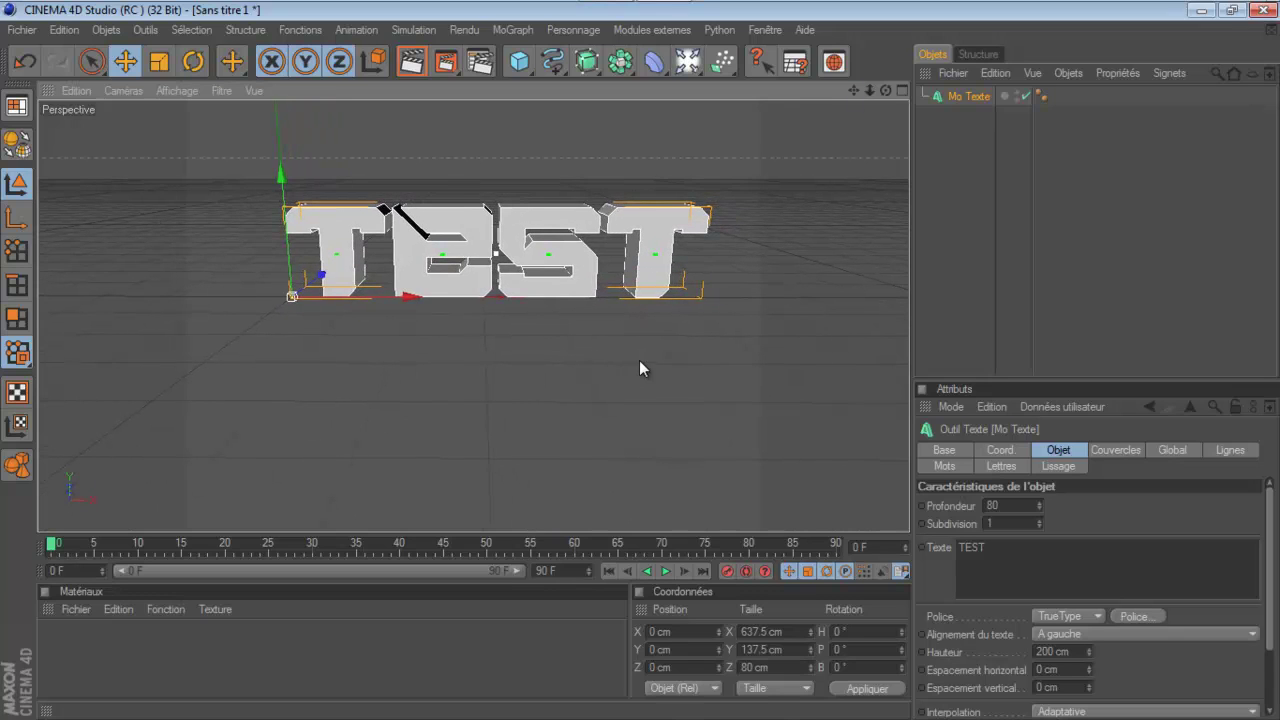
{"action": "scroll", "coordinate": [627, 260], "scroll_direction": "down", "scroll_amount": 3}
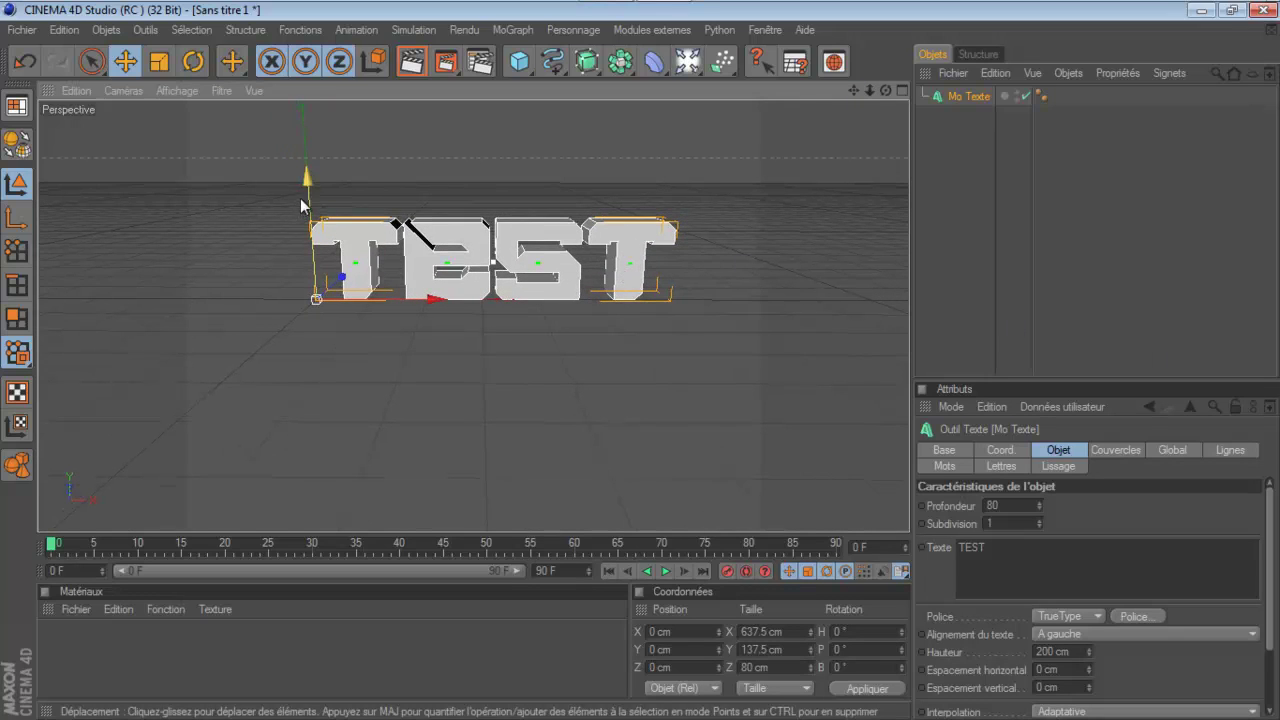
{"action": "left_click_drag", "start_coordinate": [309, 202], "coordinate": [640, 356]}
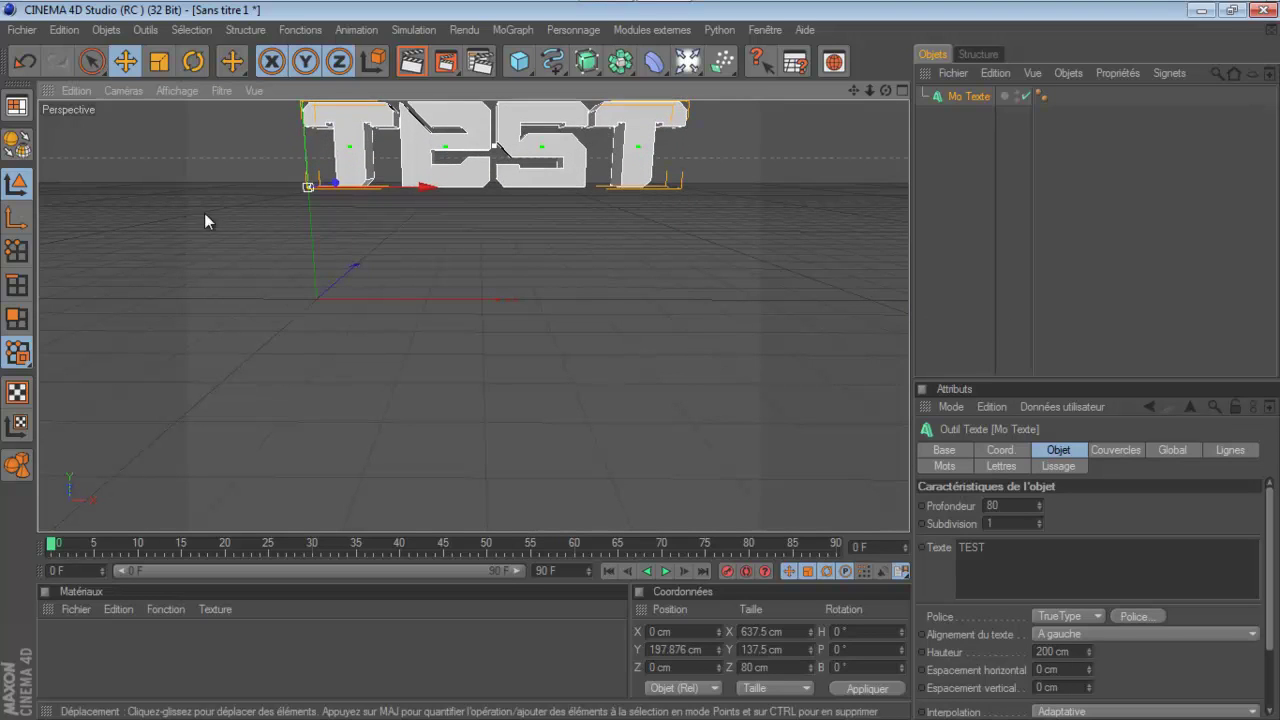
Add a cube to the scene and set its X size to 700 cm.
{"action": "left_click", "coordinate": [518, 62]}
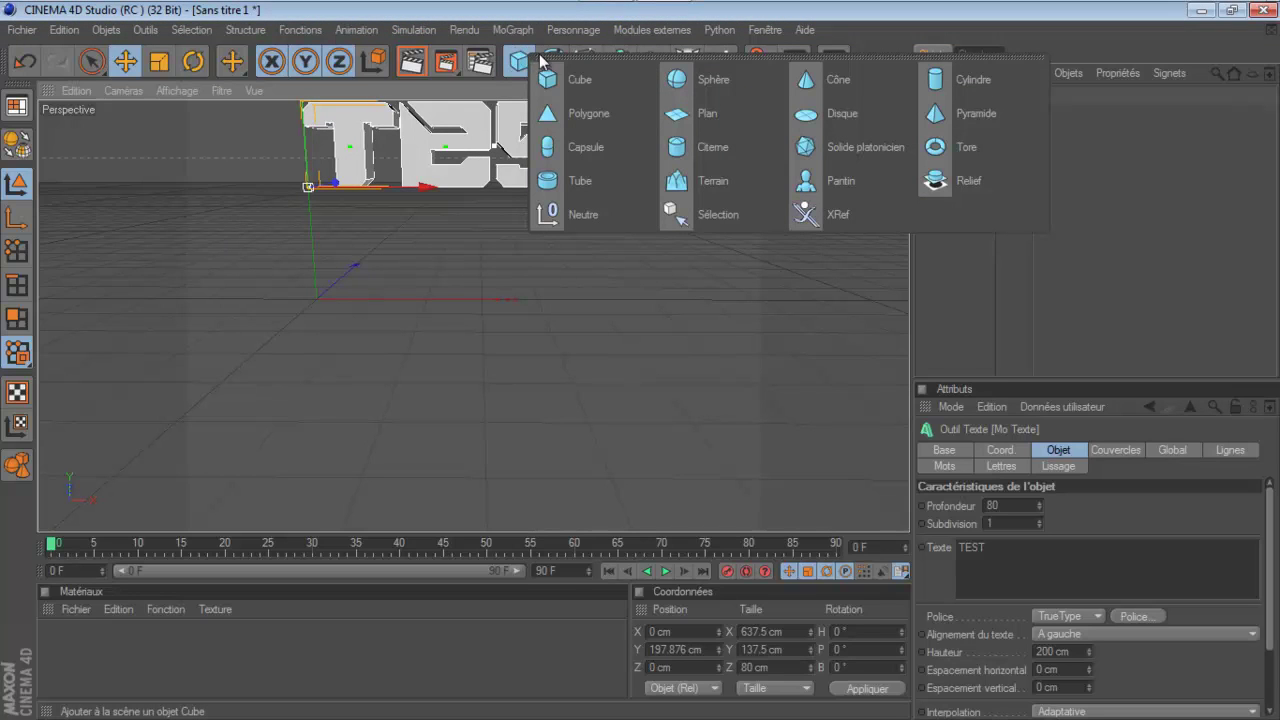
{"action": "left_click", "coordinate": [580, 75]}
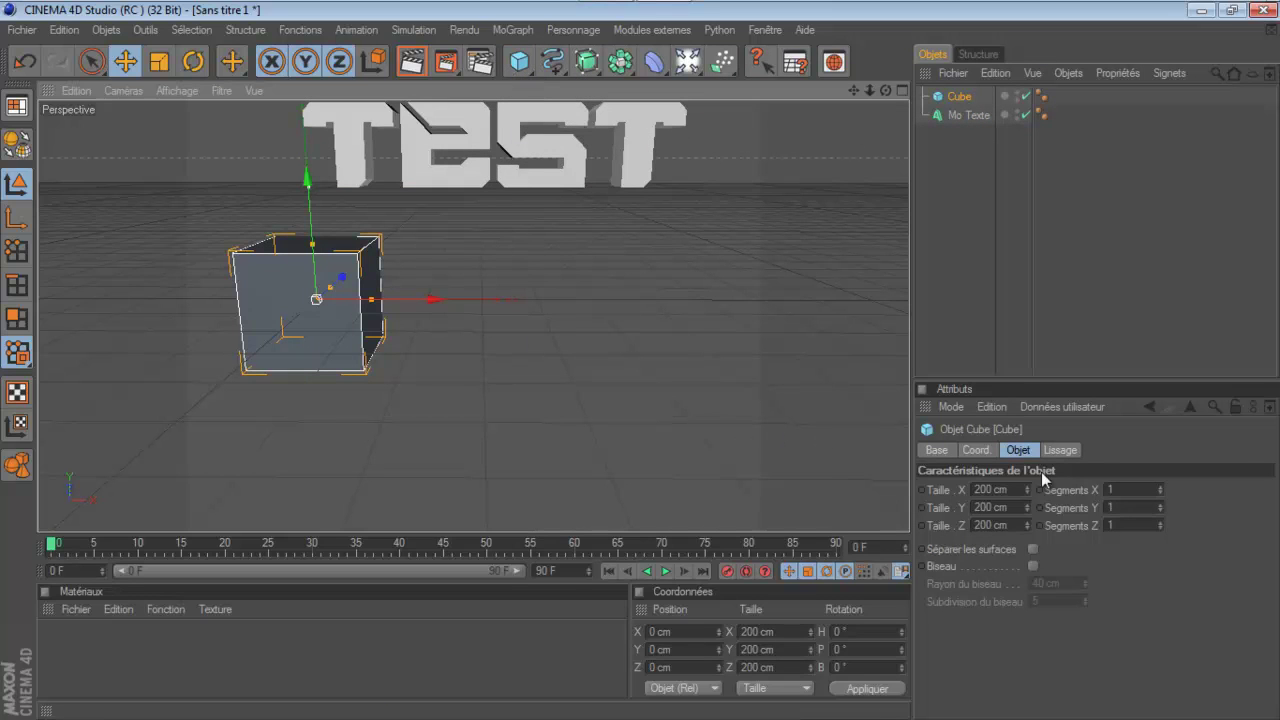
{"action": "double_click", "coordinate": [979, 490]}
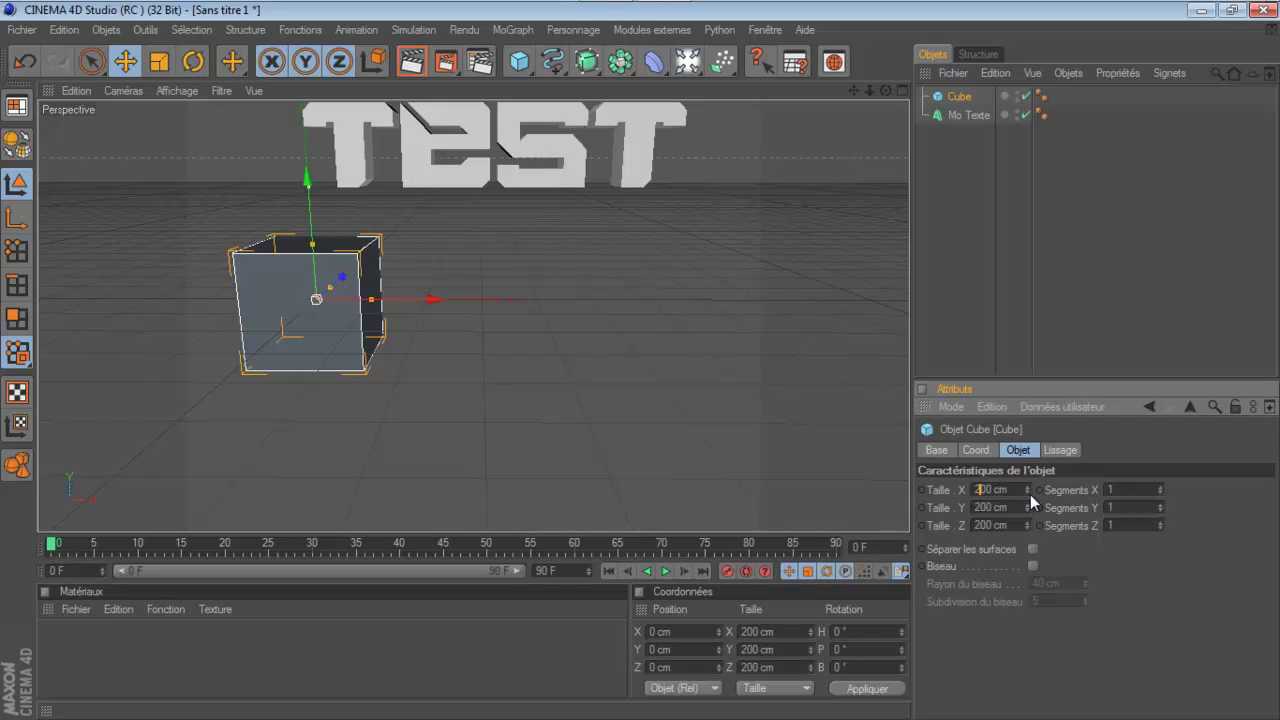
{"action": "type", "text": "7"}
{"action": "key", "text": "Return"}
Move the cube directly beneath the TEST text, to about X 300 cm and Y 101 cm.
{"action": "left_click_drag", "start_coordinate": [420, 299], "coordinate": [646, 368]}
{"action": "left_click_drag", "start_coordinate": [486, 240], "coordinate": [640, 361]}
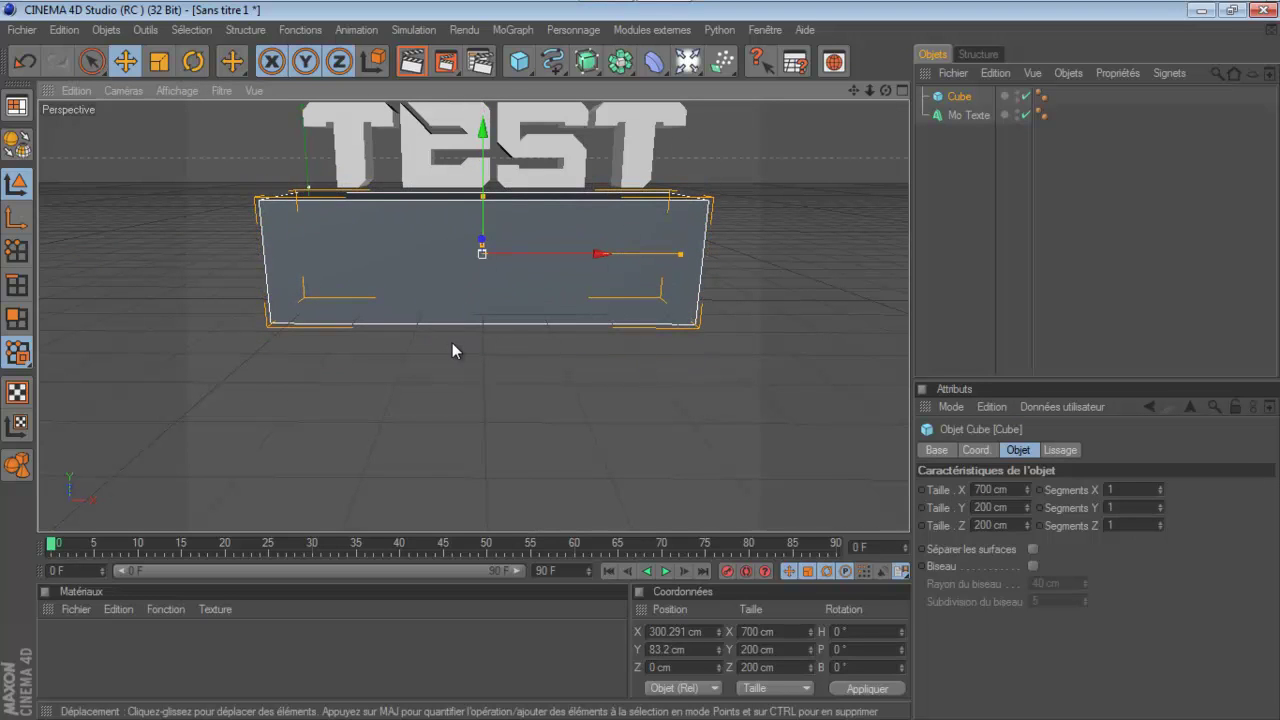
{"action": "left_click", "coordinate": [903, 90]}
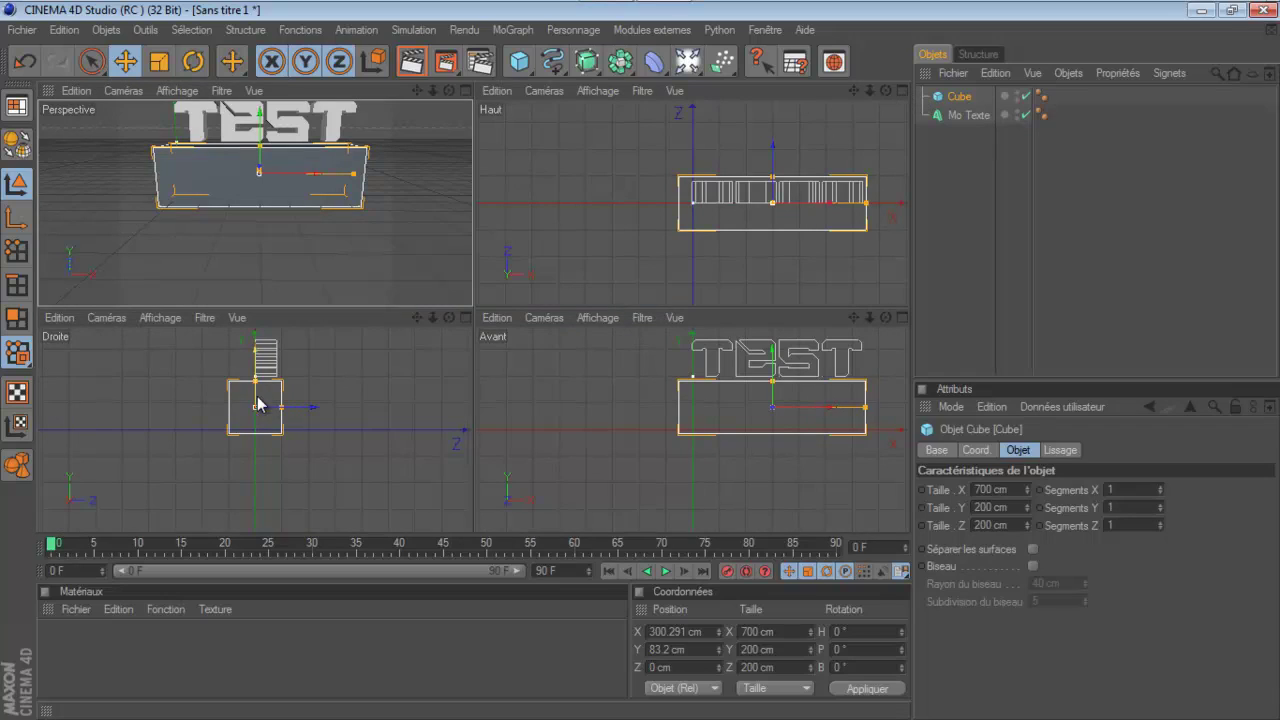
{"action": "left_click_drag", "start_coordinate": [255, 395], "coordinate": [472, 371]}
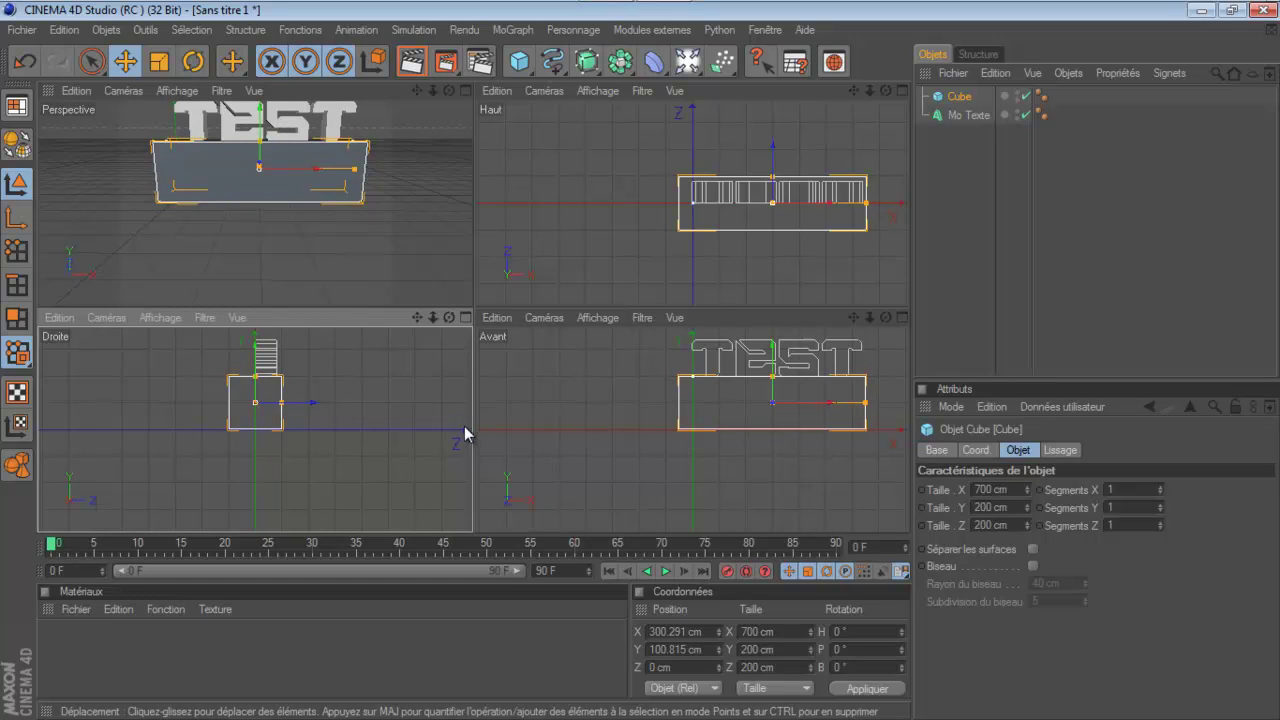
Center the TEST text on top of the cube by moving it to about X -7 cm and Z -42 cm.
{"action": "left_click", "coordinate": [270, 366]}
{"action": "left_click_drag", "start_coordinate": [303, 374], "coordinate": [471, 361]}
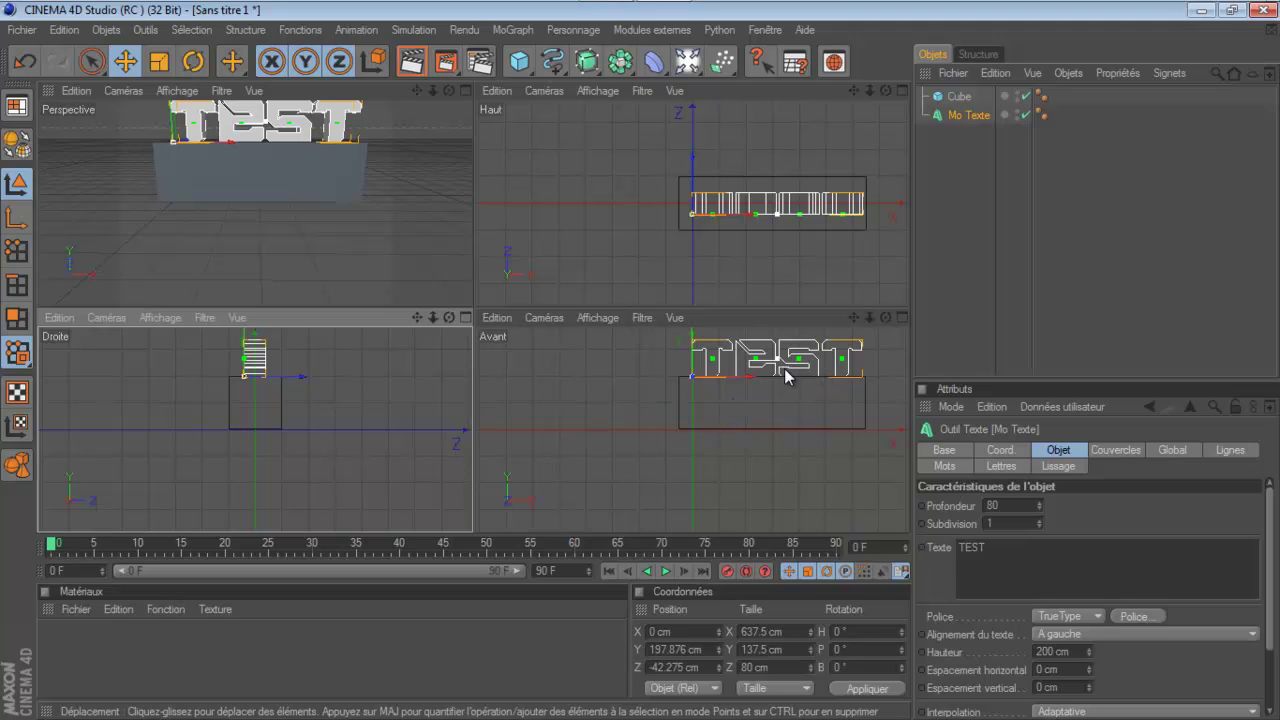
{"action": "left_click", "coordinate": [809, 367]}
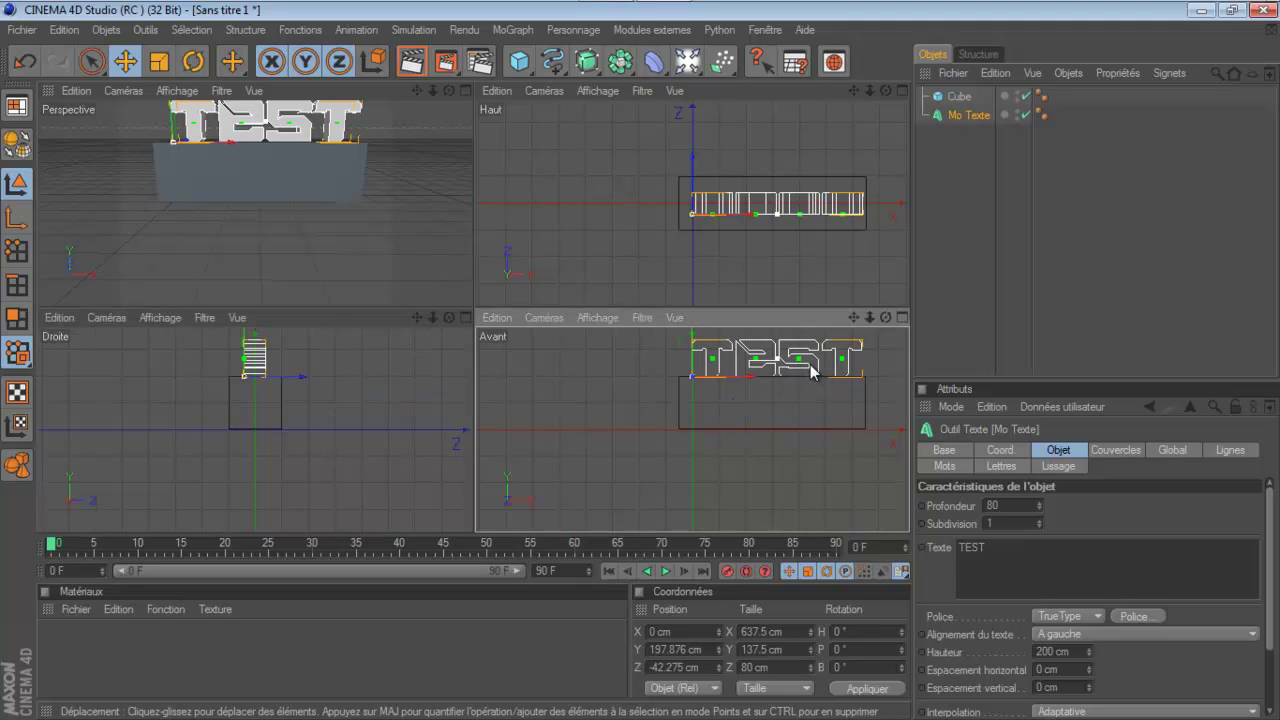
{"action": "left_click_drag", "start_coordinate": [752, 381], "coordinate": [750, 381]}
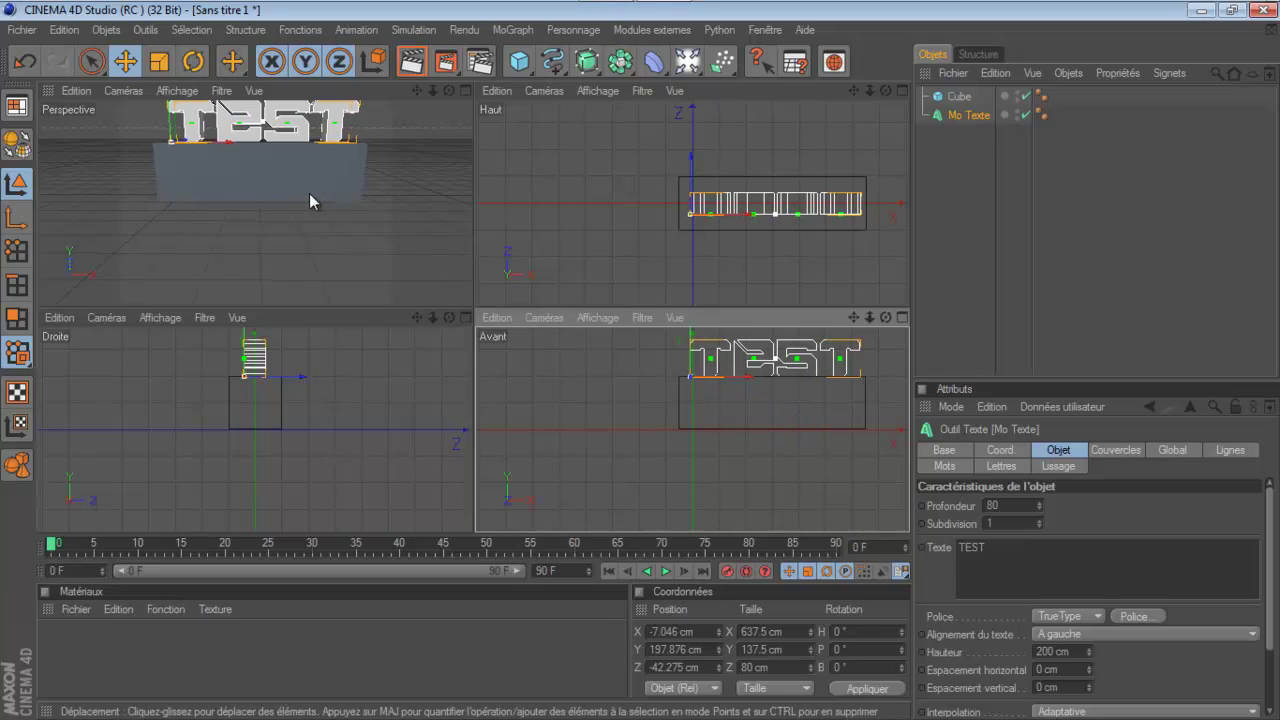
Return to the full Perspective view and add a Sol floor object to the scene.
{"action": "left_click", "coordinate": [467, 91]}
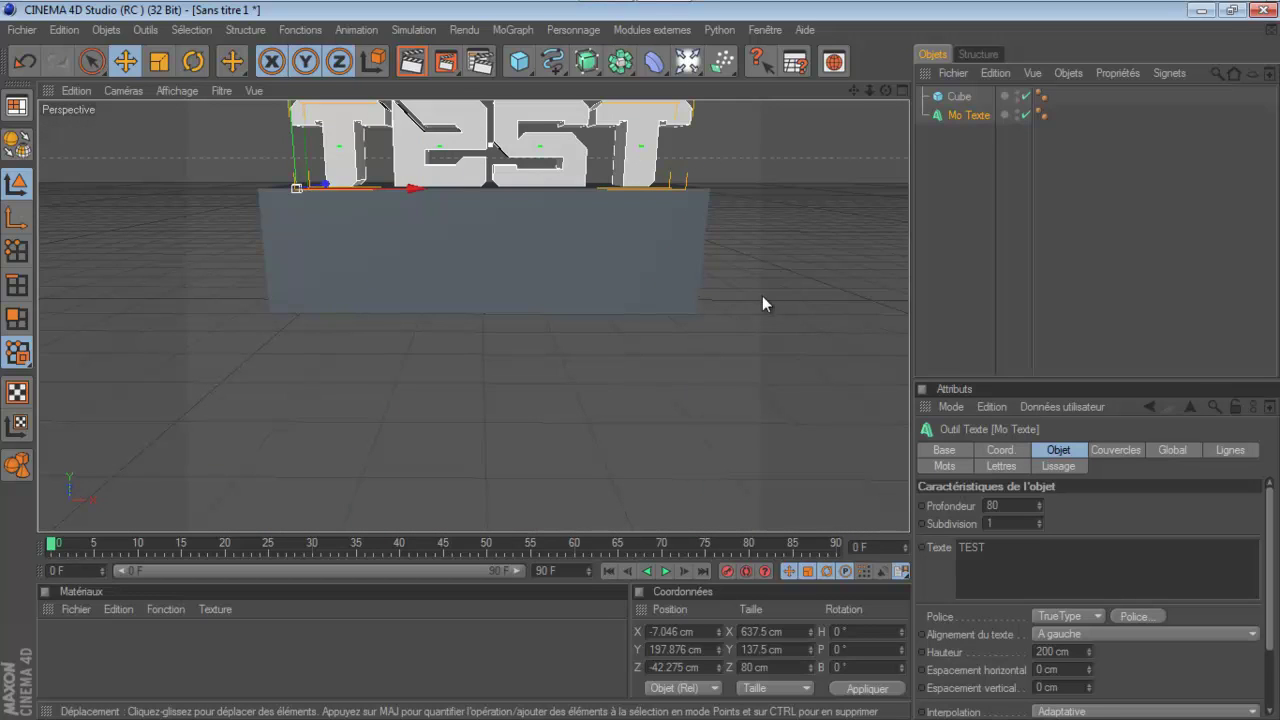
{"action": "left_click_drag", "start_coordinate": [856, 93], "coordinate": [645, 235]}
{"action": "scroll", "coordinate": [645, 235], "scroll_direction": "down", "scroll_amount": 1}
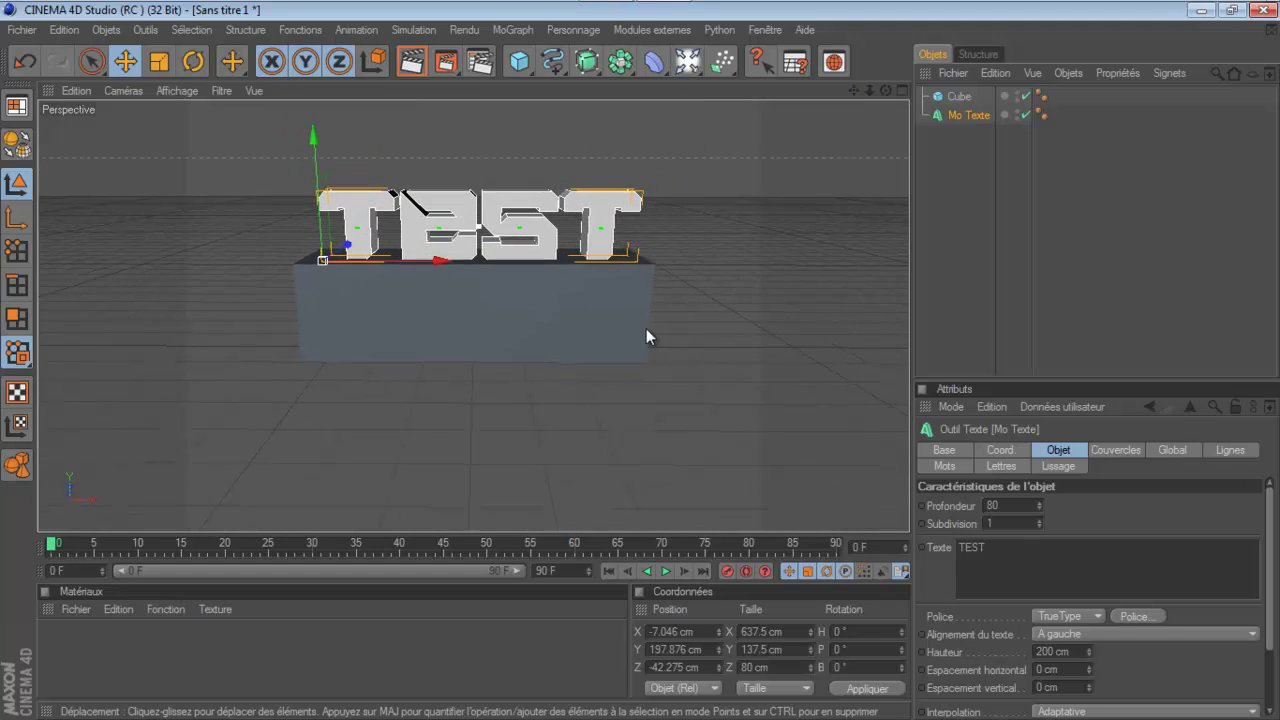
{"action": "scroll", "coordinate": [638, 334], "scroll_direction": "down", "scroll_amount": 1}
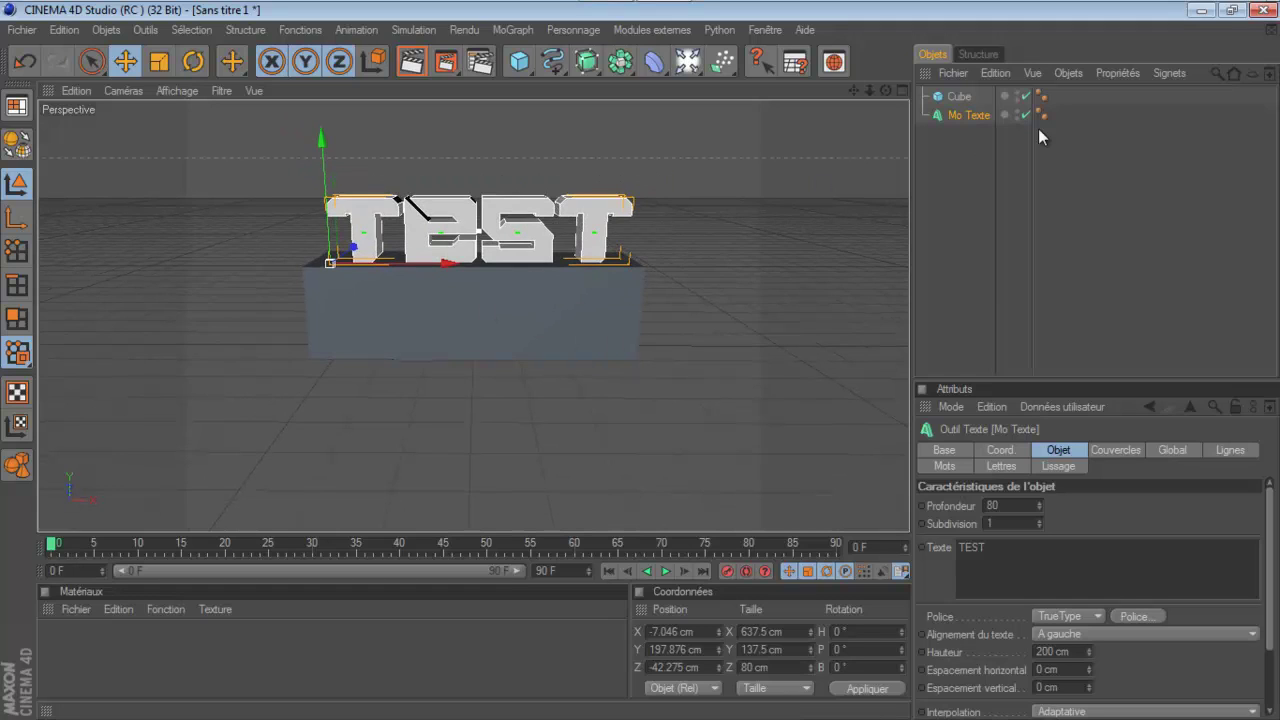
{"action": "left_click", "coordinate": [688, 62]}
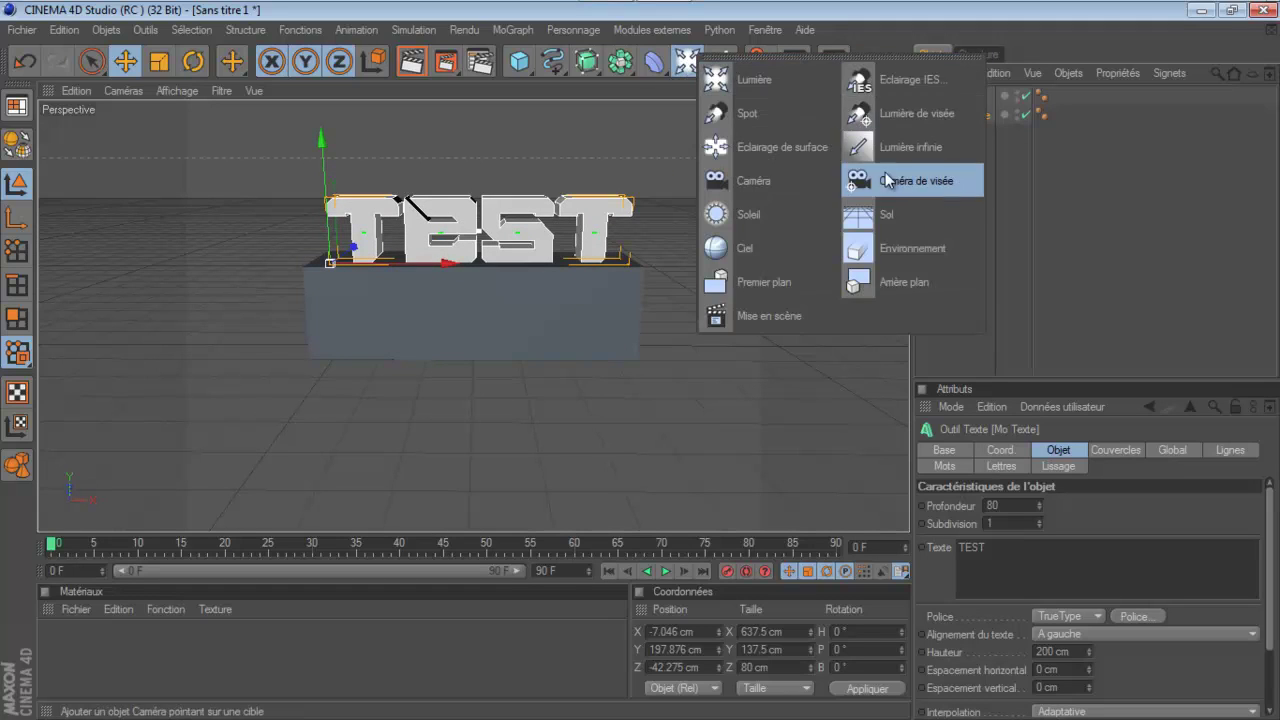
{"action": "left_click", "coordinate": [889, 206]}
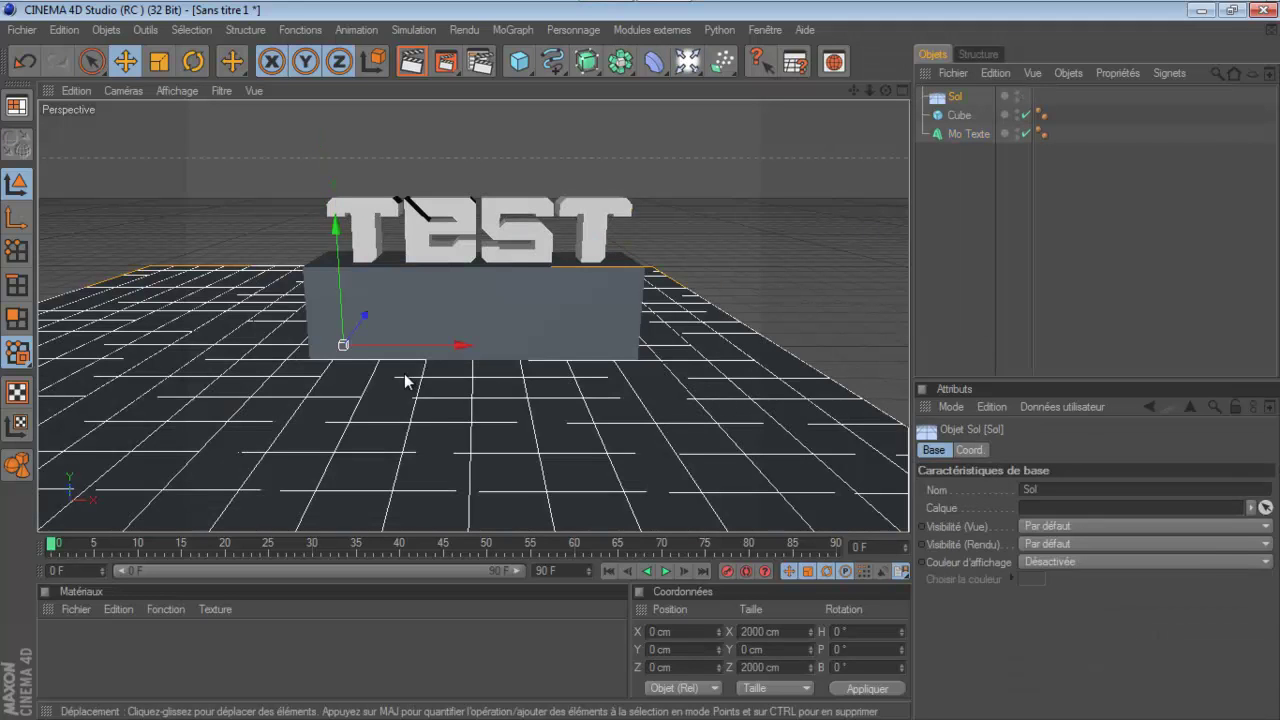
Move the floor under the cube to about X 224 cm and Z 234 cm.
{"action": "left_click_drag", "start_coordinate": [443, 348], "coordinate": [640, 360]}
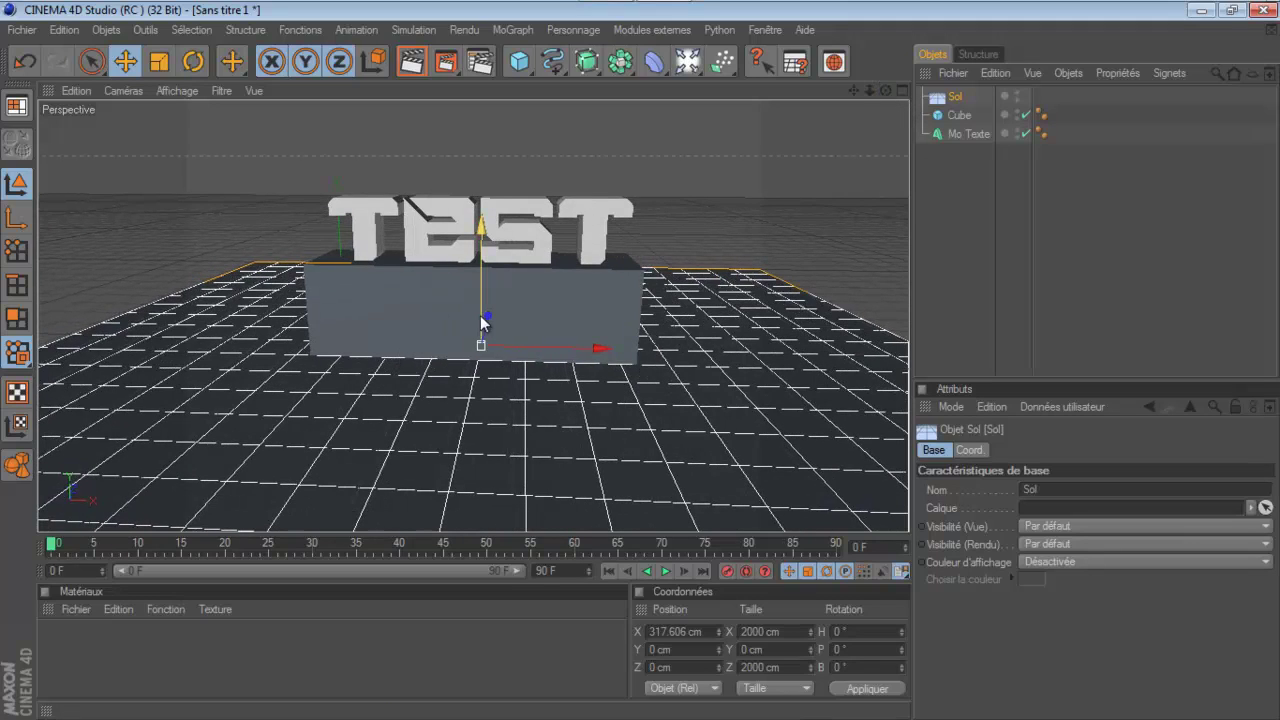
{"action": "left_click_drag", "start_coordinate": [491, 314], "coordinate": [642, 357]}
{"action": "left_click_drag", "start_coordinate": [569, 315], "coordinate": [640, 362]}
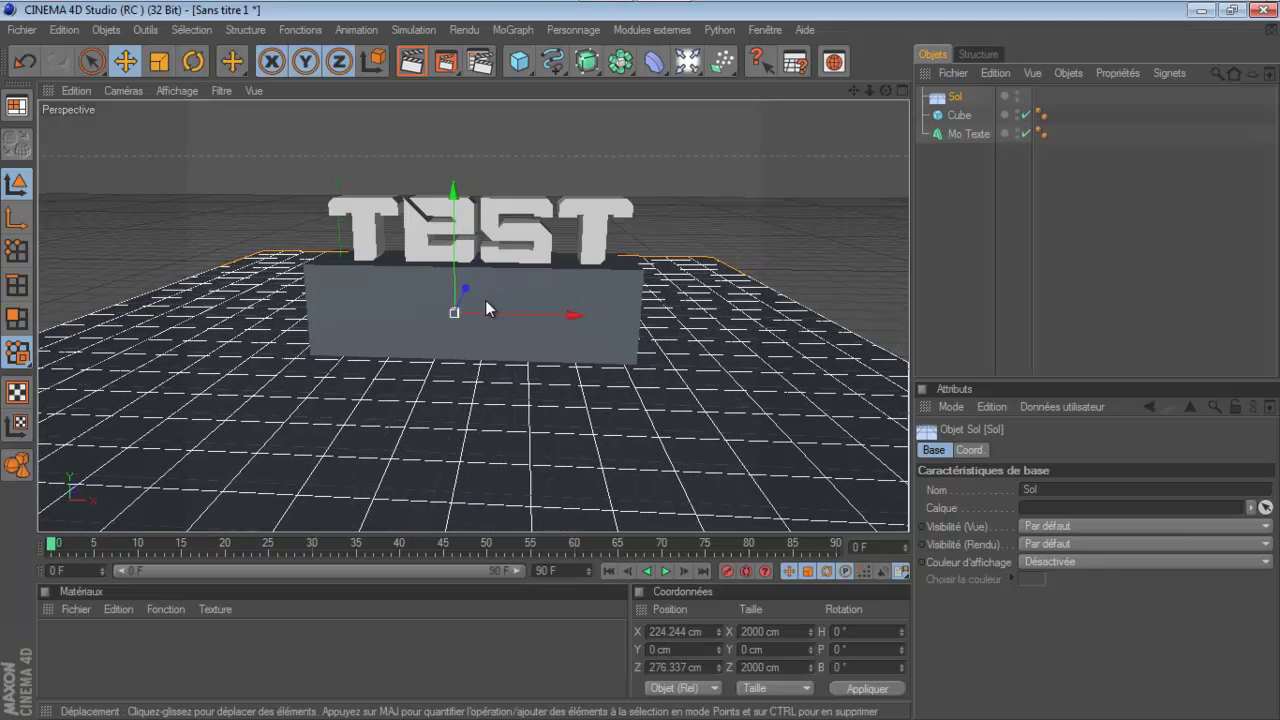
{"action": "left_click_drag", "start_coordinate": [465, 290], "coordinate": [644, 370]}
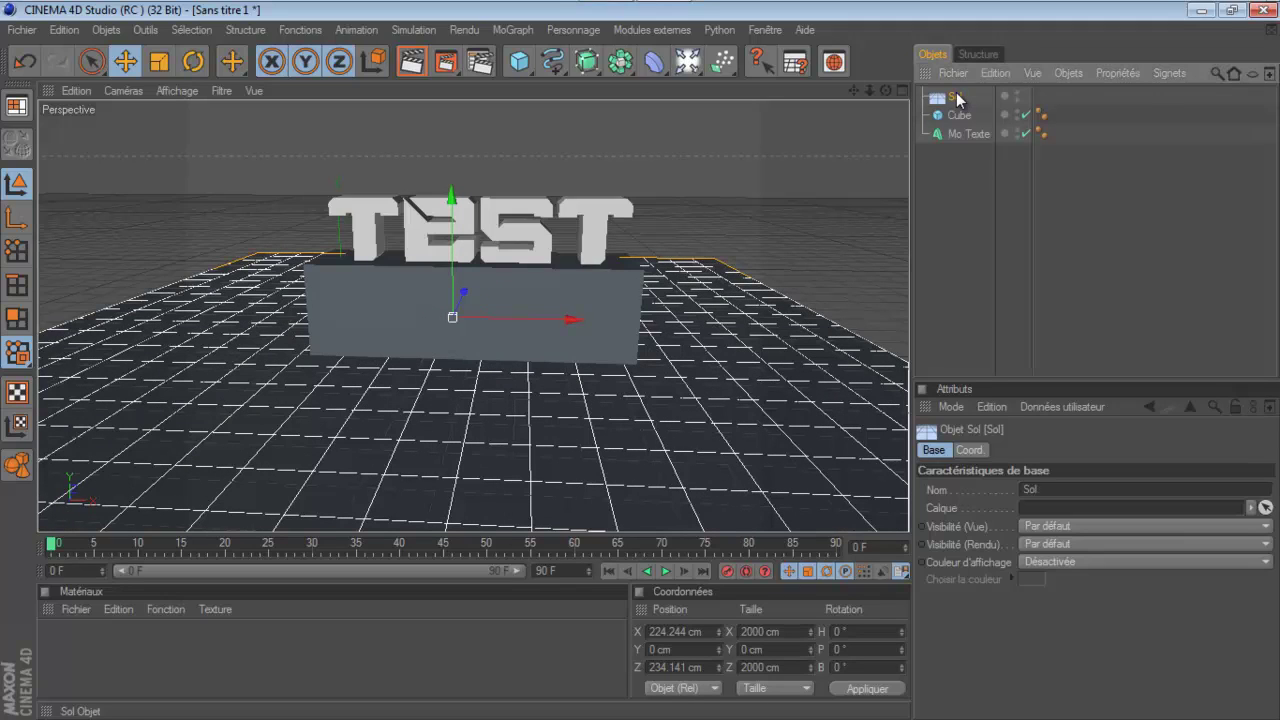
Duplicate the Sol floor and rotate the copy to a P angle of 90° as a vertical wall.
{"action": "key", "text": "ctrl+c"}
{"action": "key", "text": "ctrl+v"}
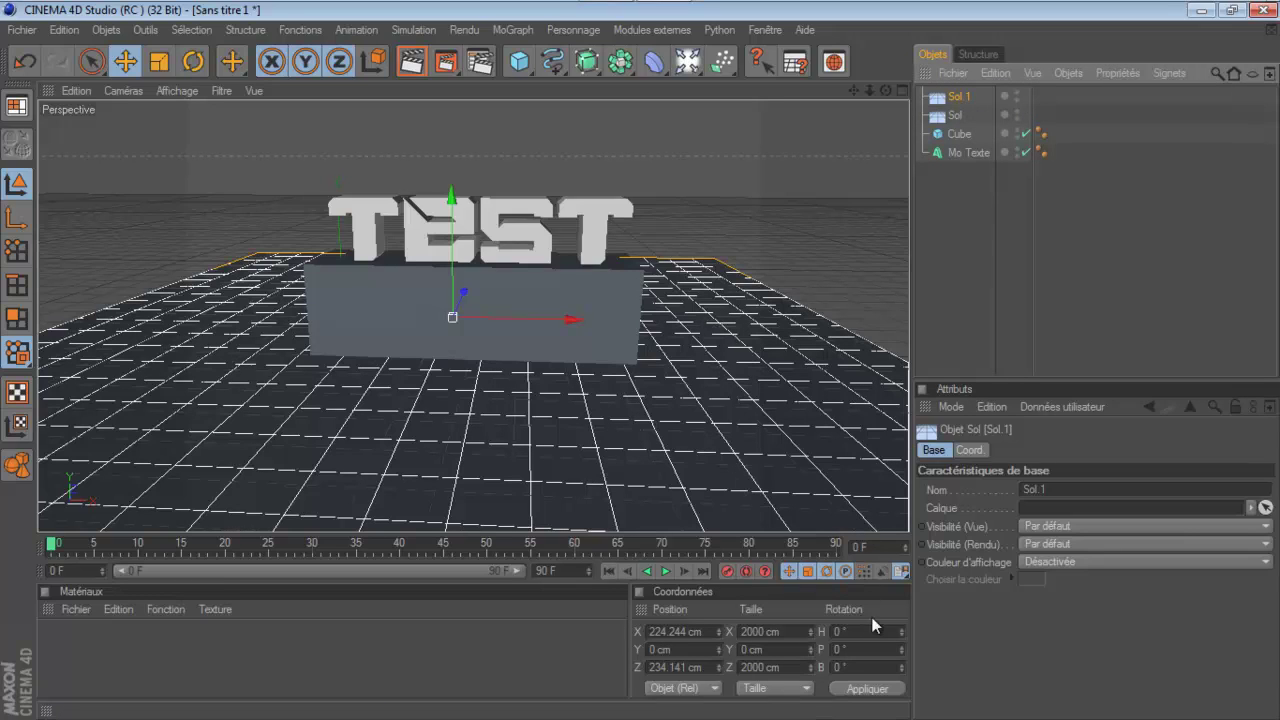
{"action": "left_click", "coordinate": [840, 650]}
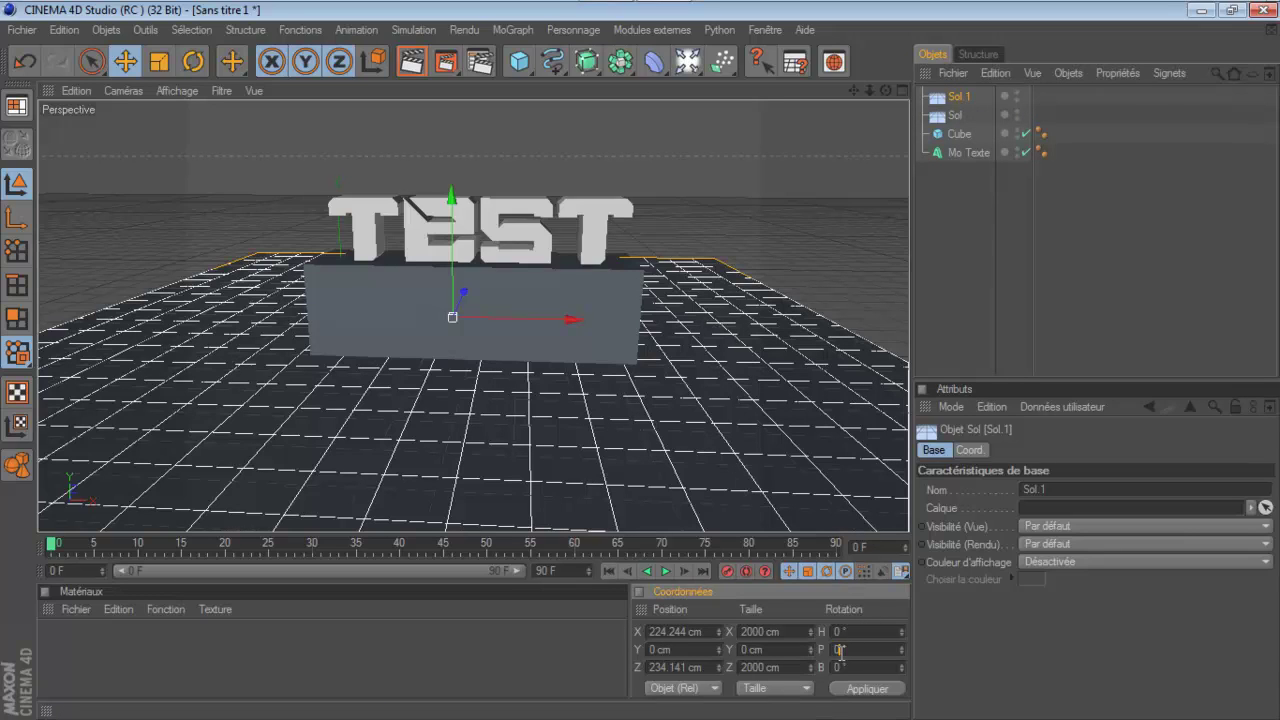
{"action": "key", "text": "Return"}
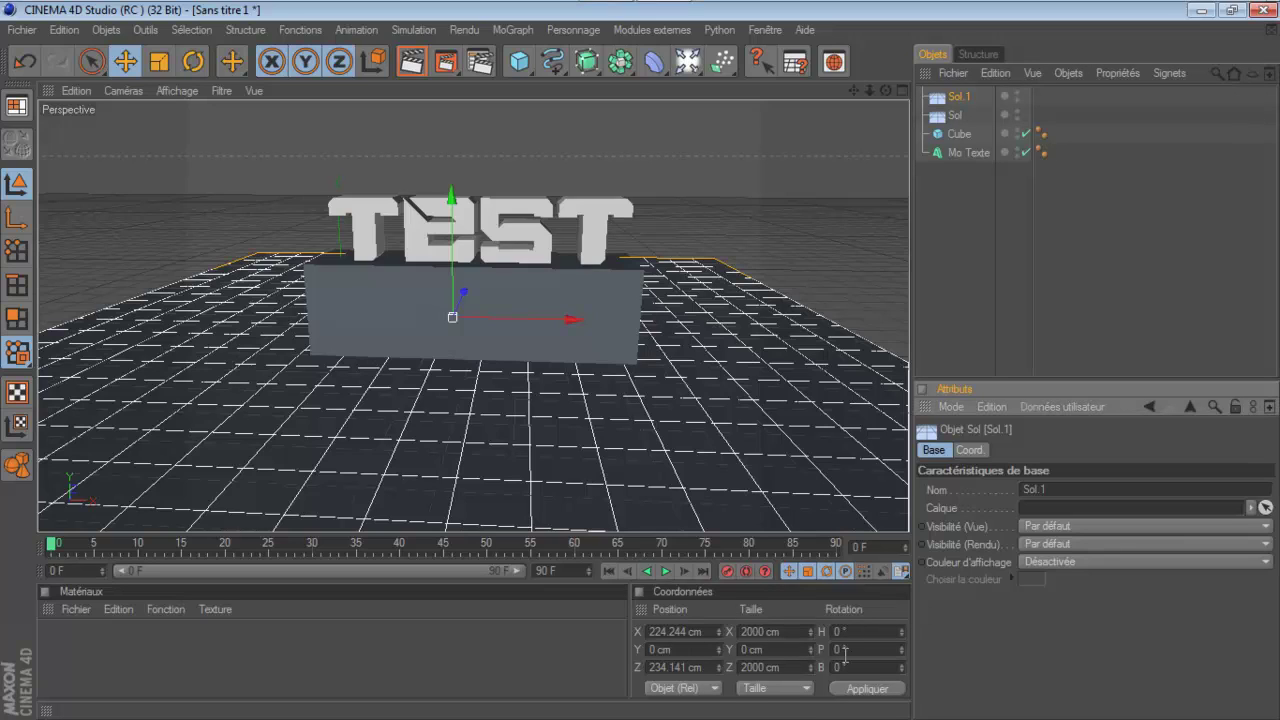
{"action": "left_click", "coordinate": [888, 651]}
{"action": "key", "text": "BackSpace"}
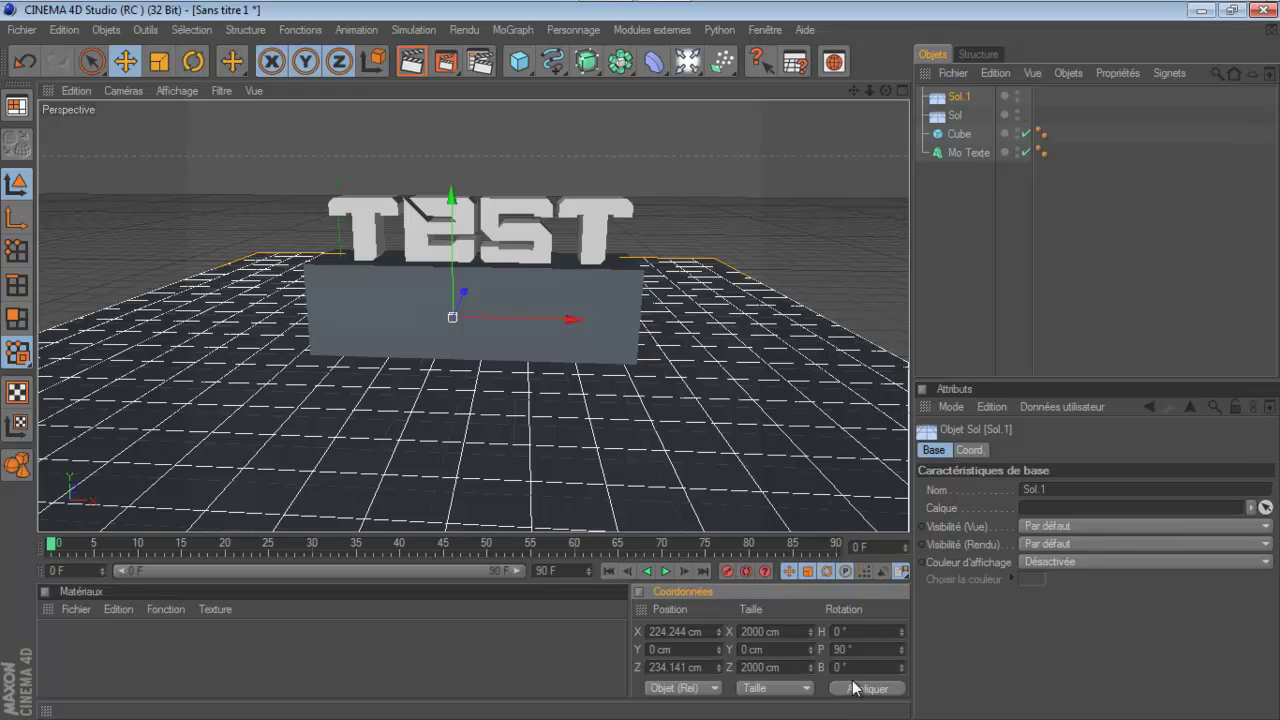
{"action": "left_click", "coordinate": [855, 688]}
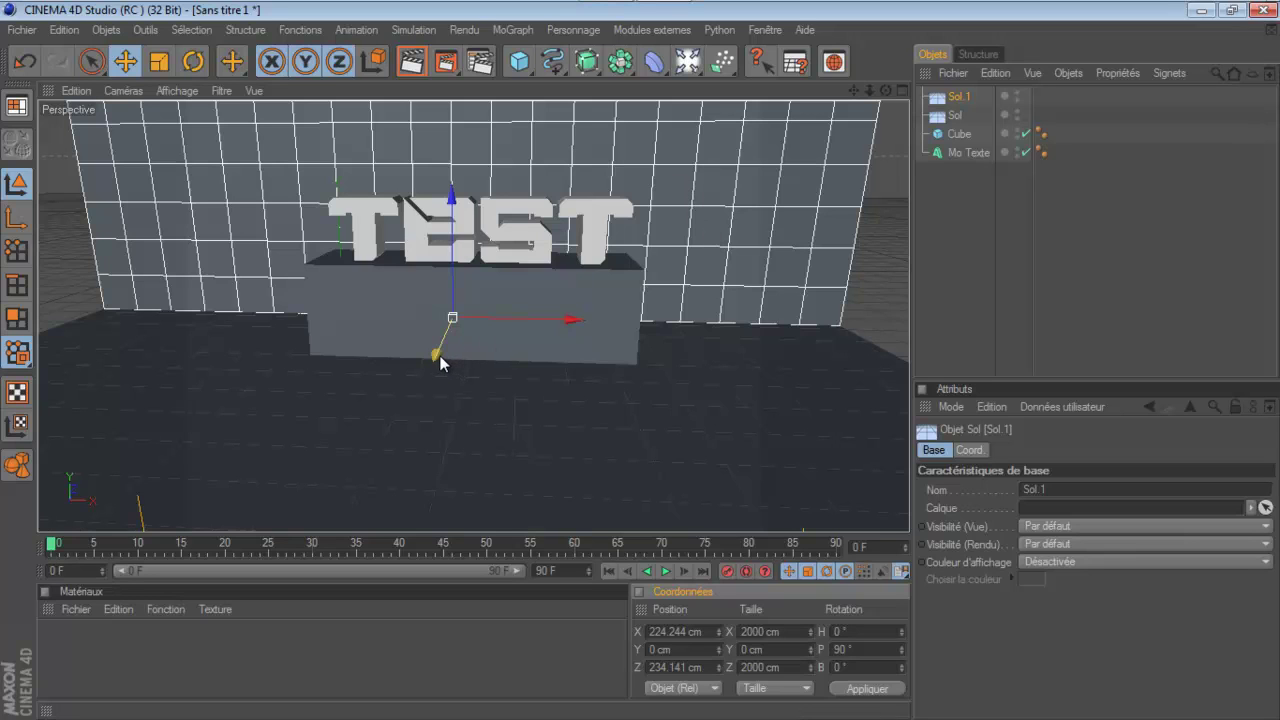
Push the vertical wall back behind the cube to about Z 375 cm.
{"action": "left_click_drag", "start_coordinate": [443, 357], "coordinate": [640, 356]}
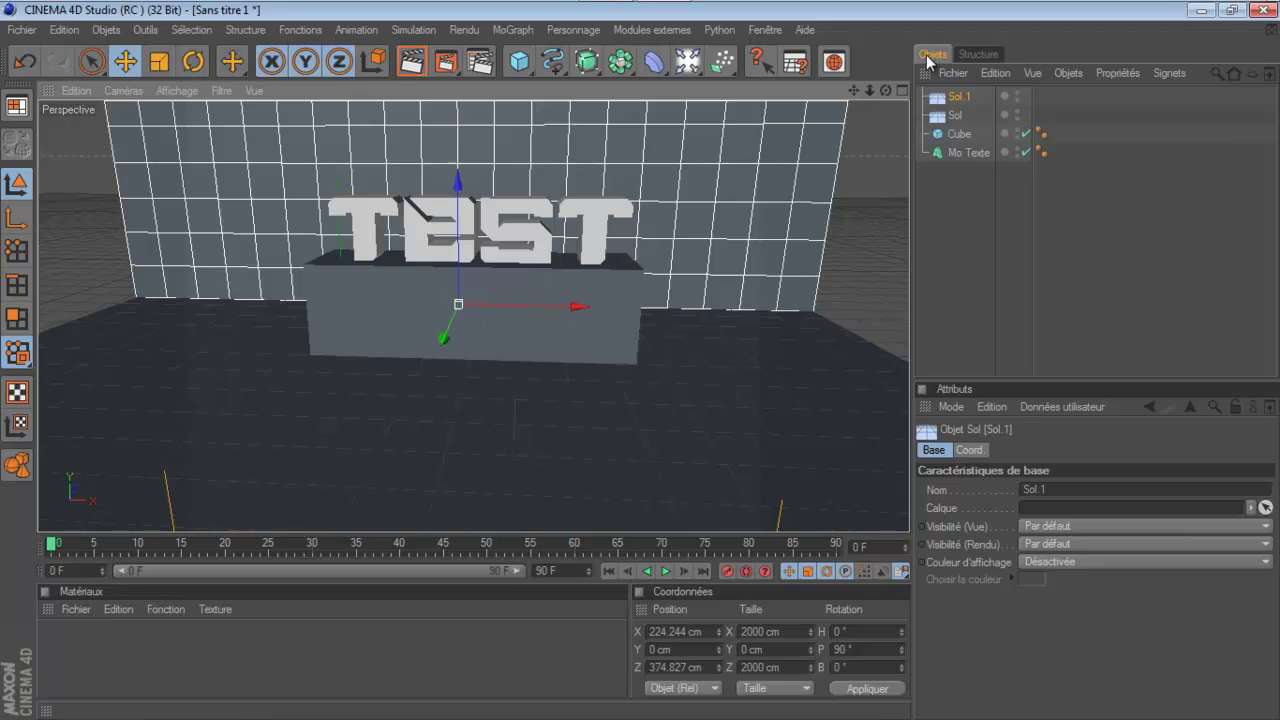
{"action": "left_click_drag", "start_coordinate": [884, 89], "coordinate": [640, 368]}
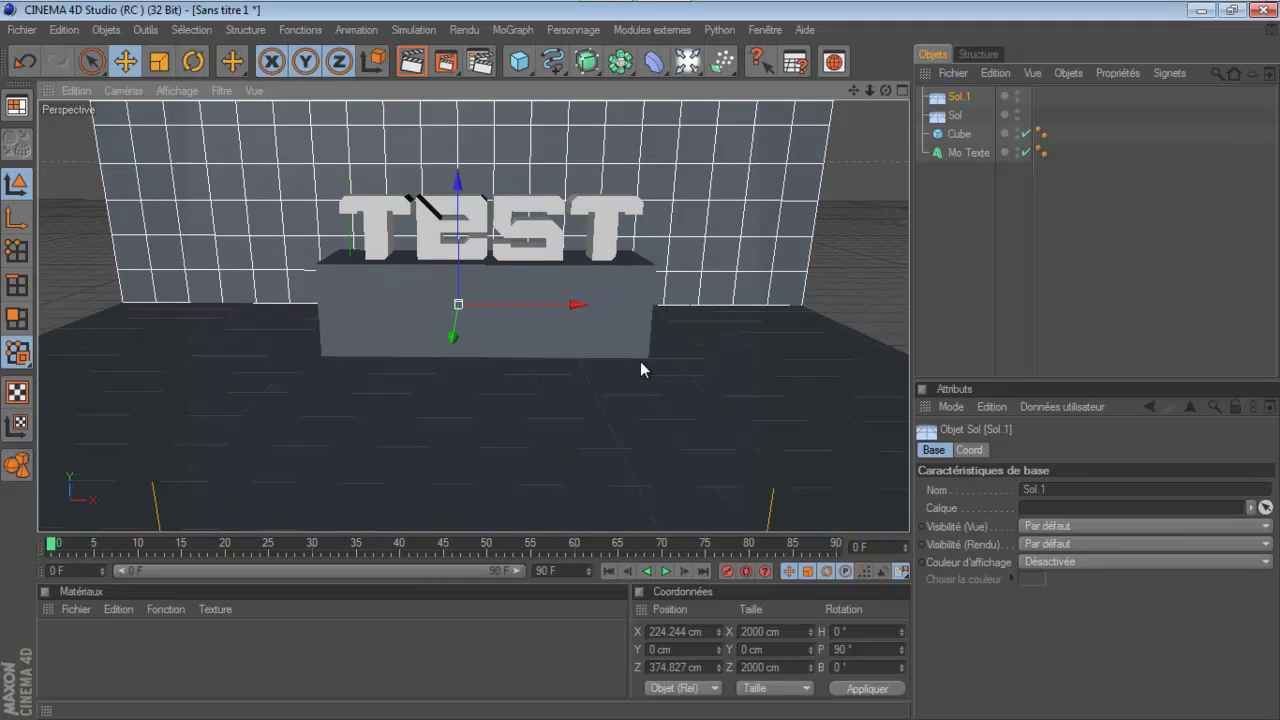
{"action": "scroll", "coordinate": [694, 264], "scroll_direction": "down", "scroll_amount": 1}
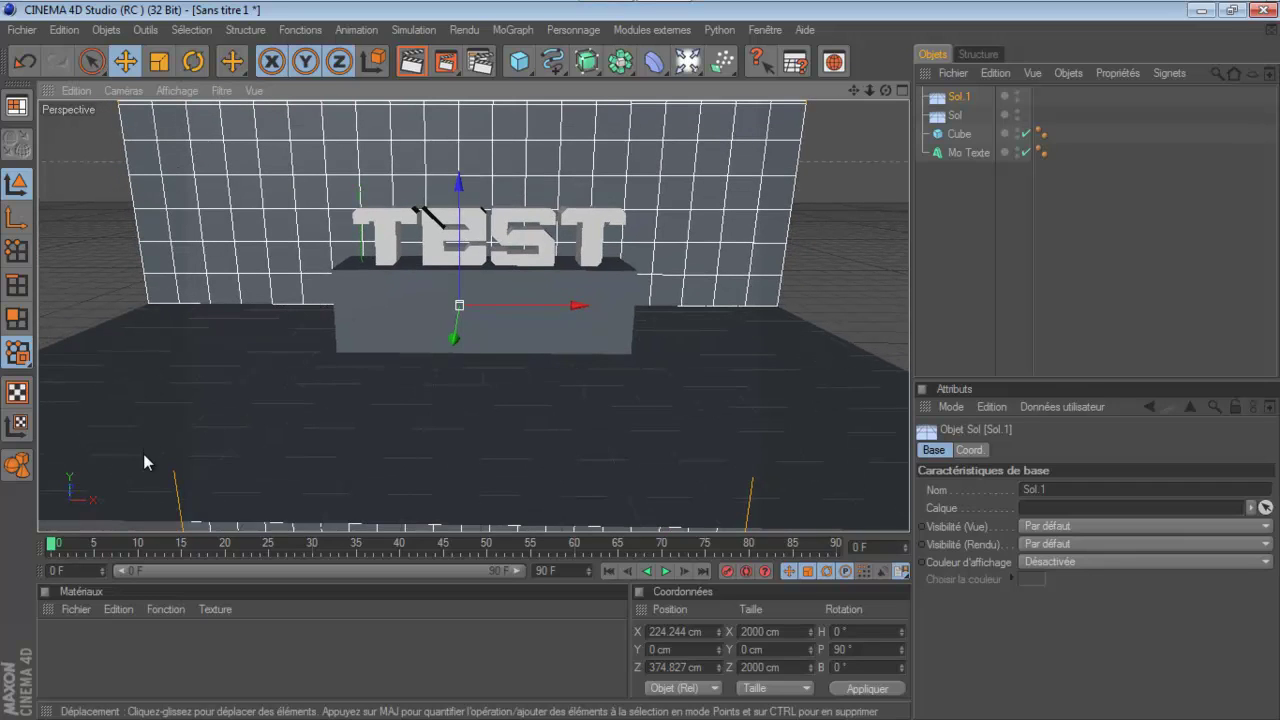
{"action": "scroll", "coordinate": [258, 357], "scroll_direction": "up", "scroll_amount": 2}
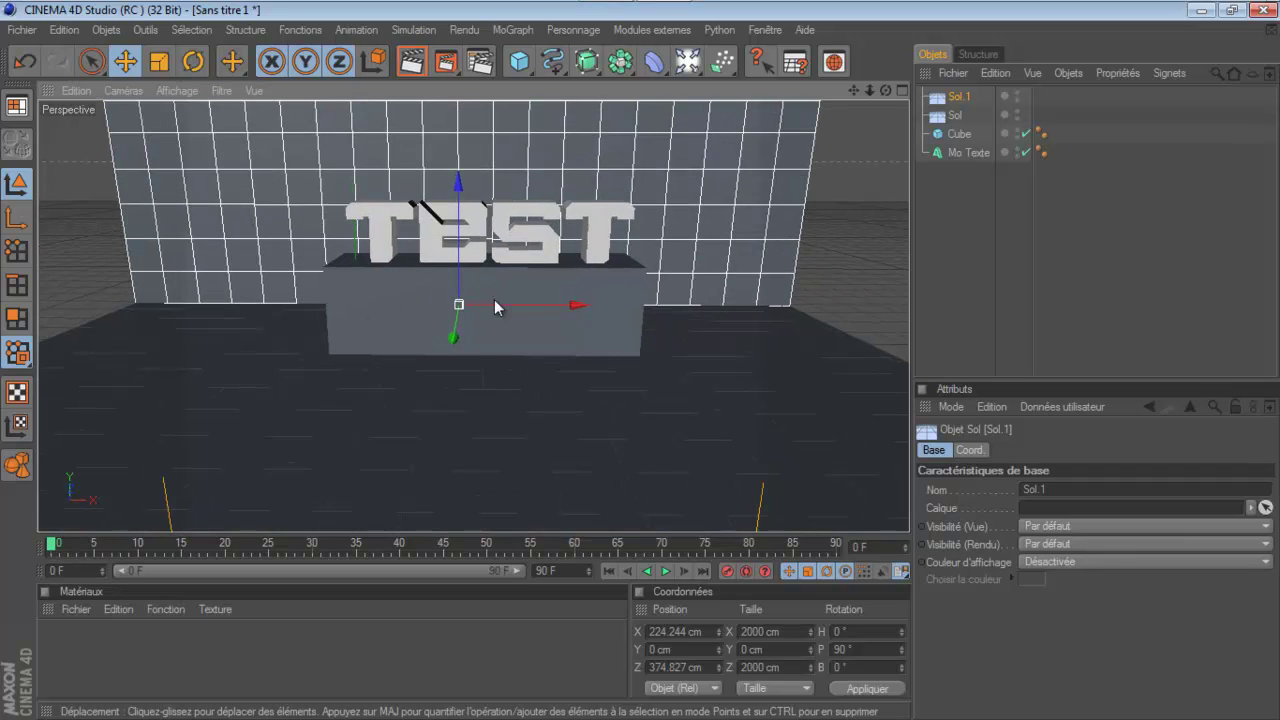
Move the horizontal floor forward along the Z axis to about 174 cm.
{"action": "left_click", "coordinate": [504, 431]}
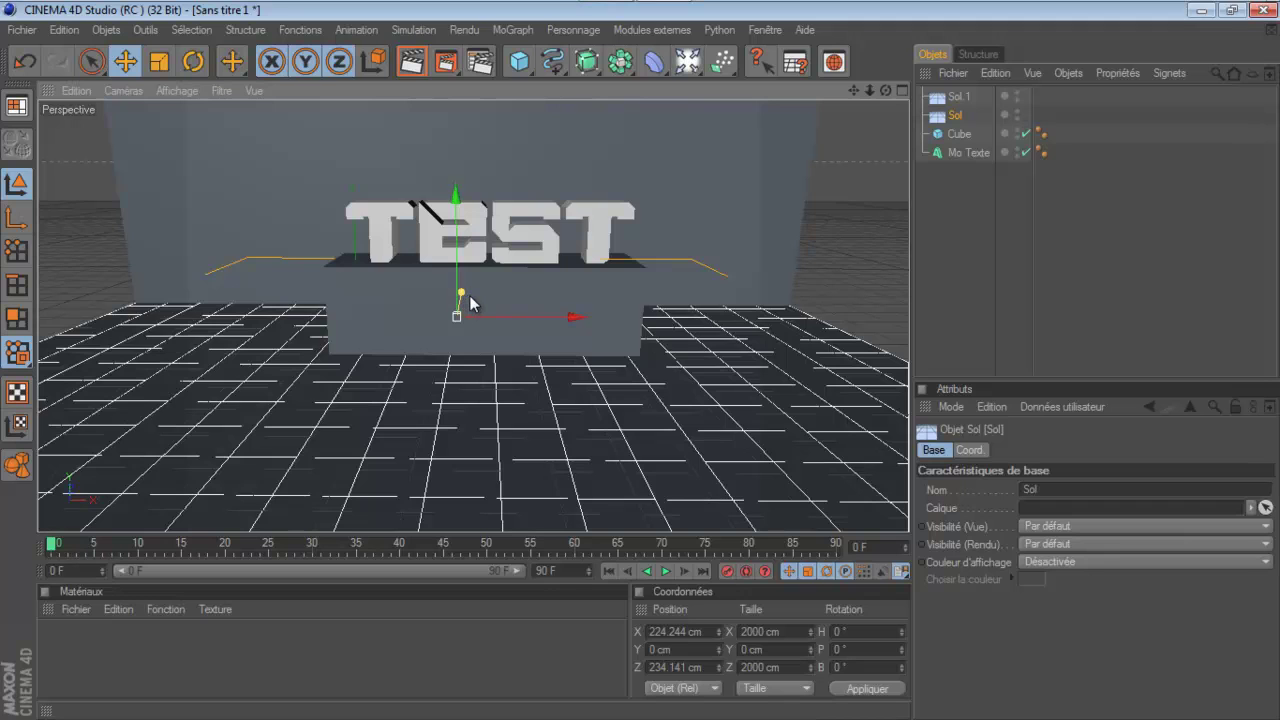
{"action": "left_click_drag", "start_coordinate": [463, 294], "coordinate": [644, 366]}
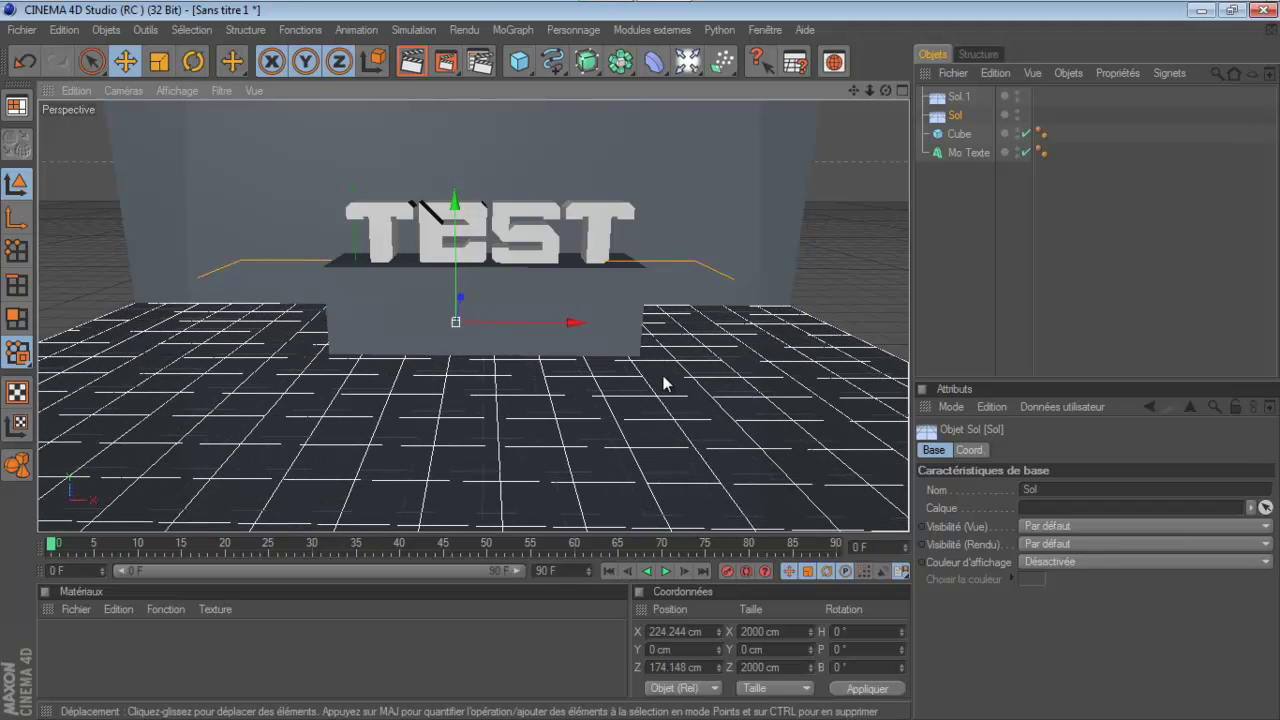
{"action": "scroll", "coordinate": [697, 428], "scroll_direction": "down", "scroll_amount": 4}
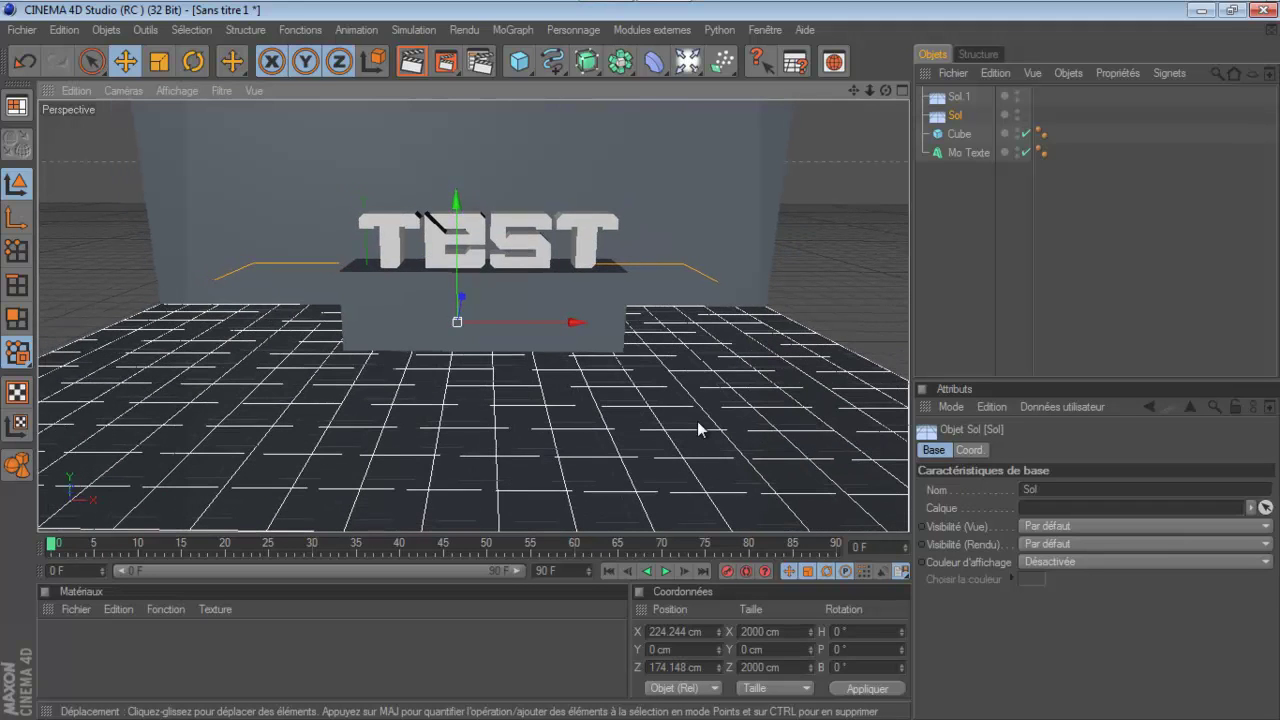
{"action": "scroll", "coordinate": [697, 428], "scroll_direction": "up", "scroll_amount": 1}
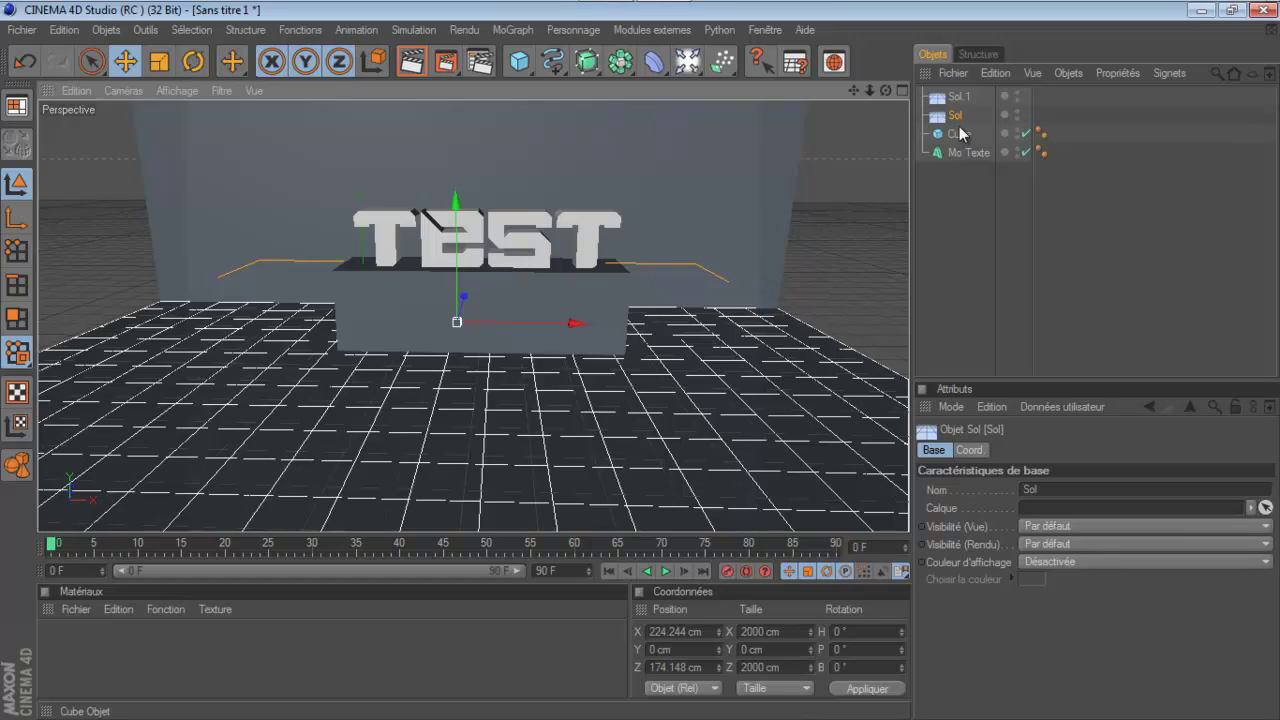
{"action": "left_click", "coordinate": [619, 20]}
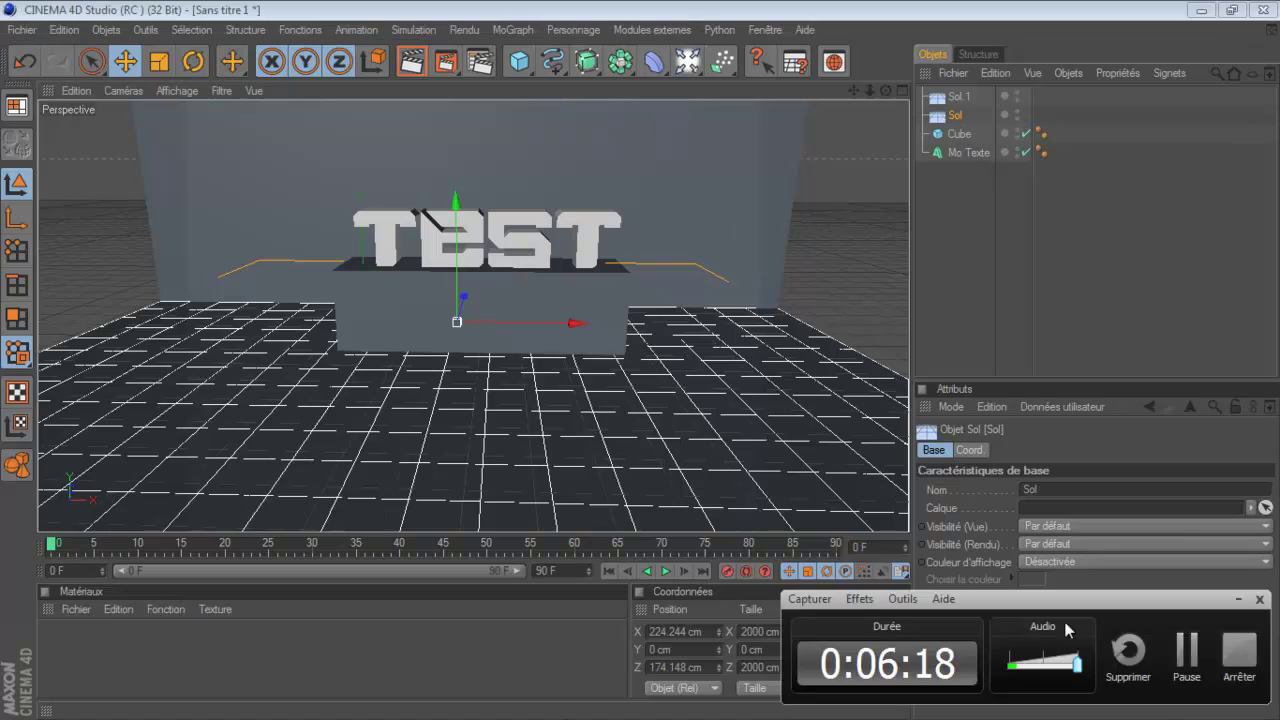
{"action": "left_click", "coordinate": [1190, 667]}
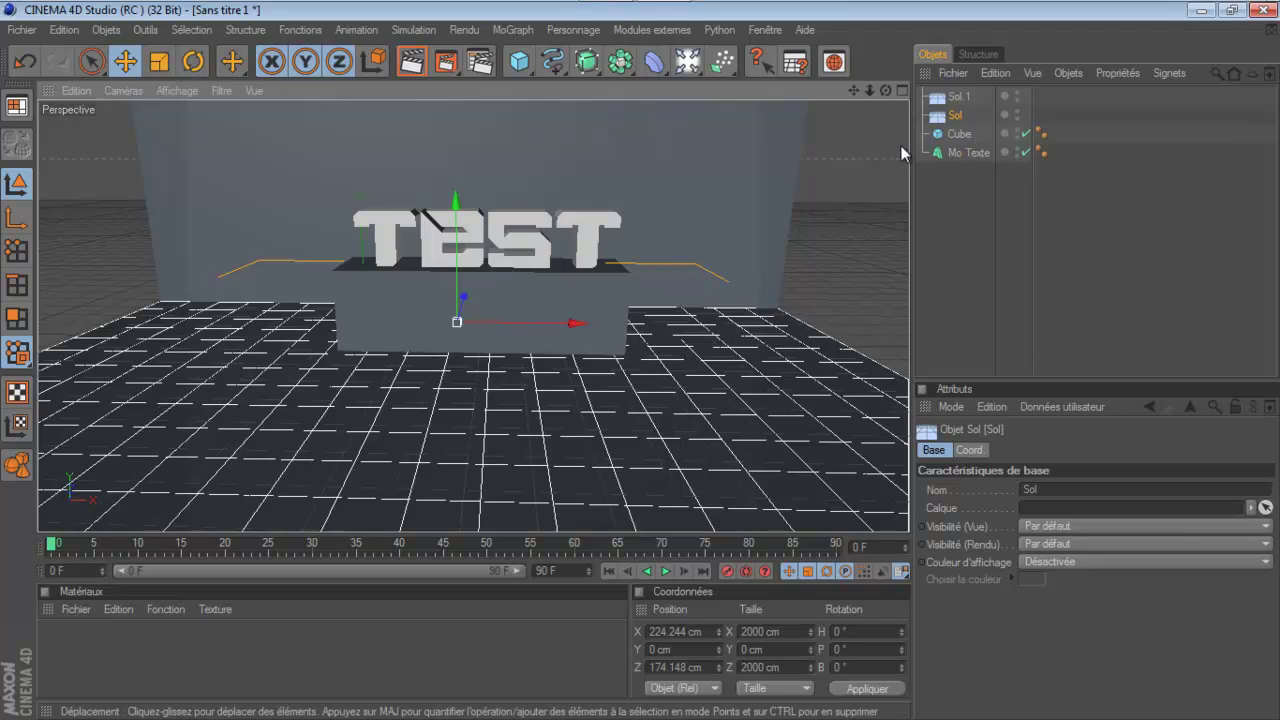
Make Mo Texte a child of the cube and raise the cube to about Y 235 cm.
{"action": "left_click_drag", "start_coordinate": [951, 150], "coordinate": [956, 135]}
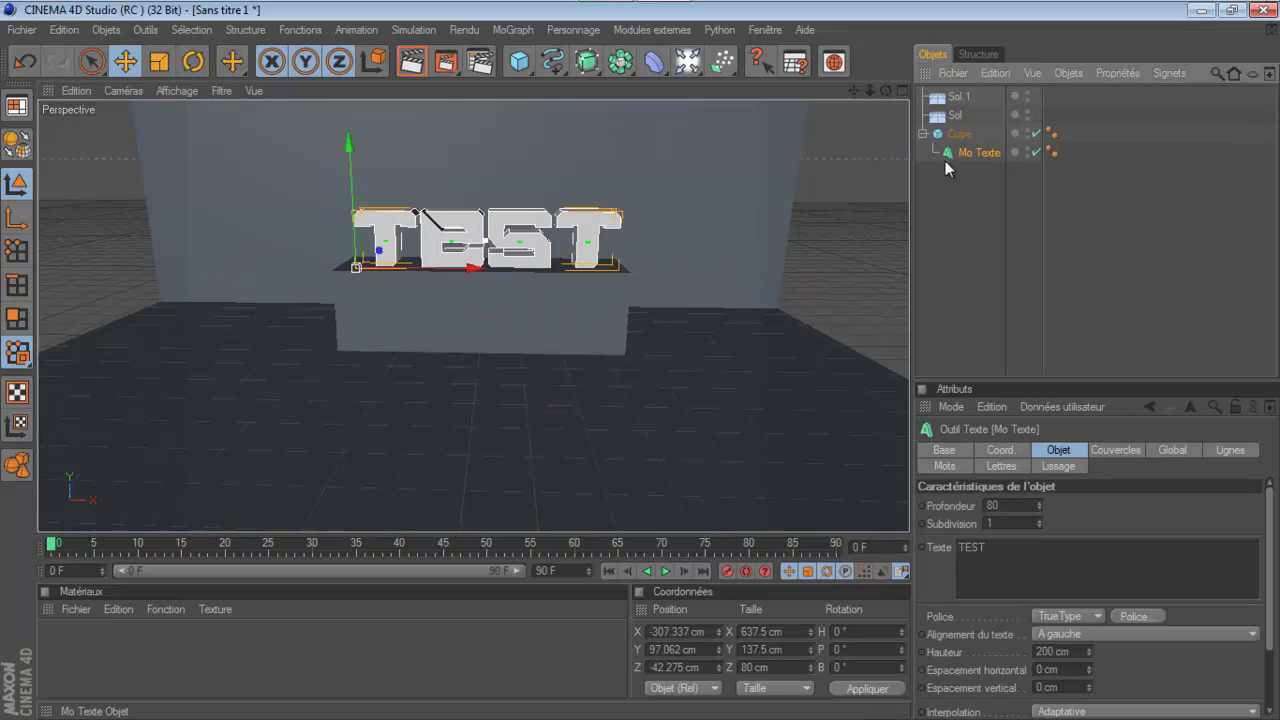
{"action": "left_click", "coordinate": [413, 322]}
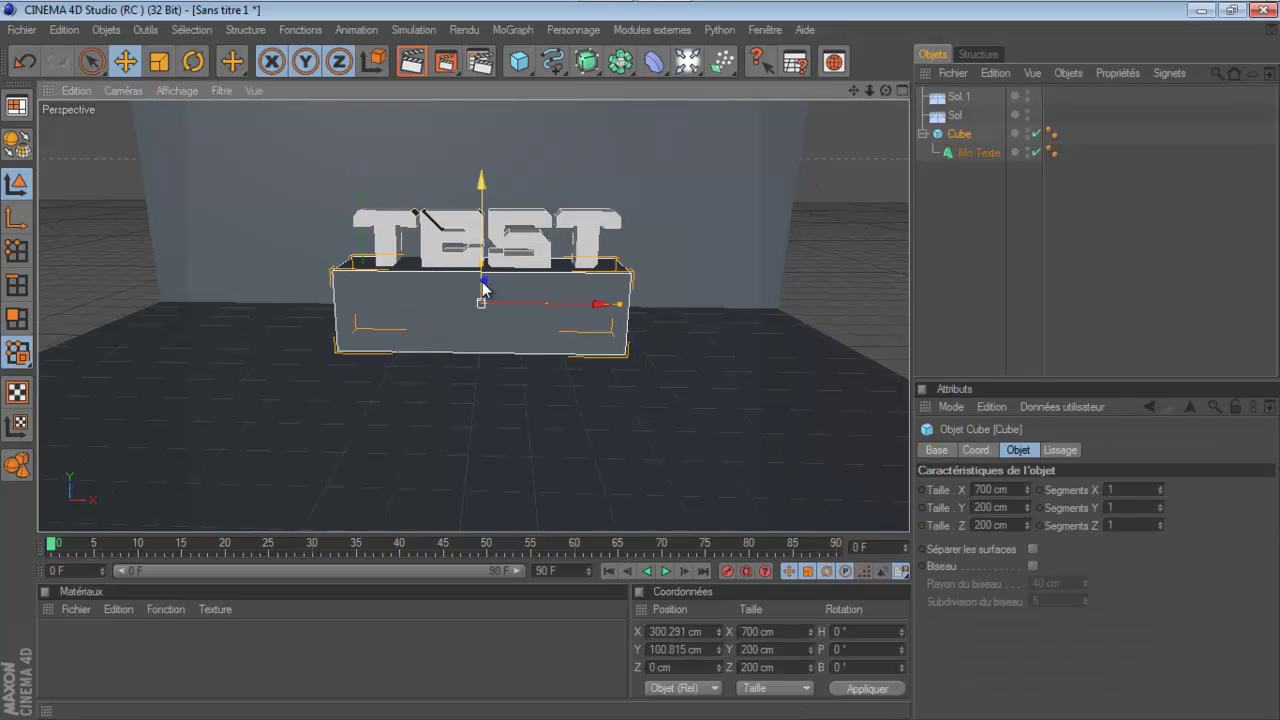
{"action": "left_click_drag", "start_coordinate": [482, 289], "coordinate": [640, 358]}
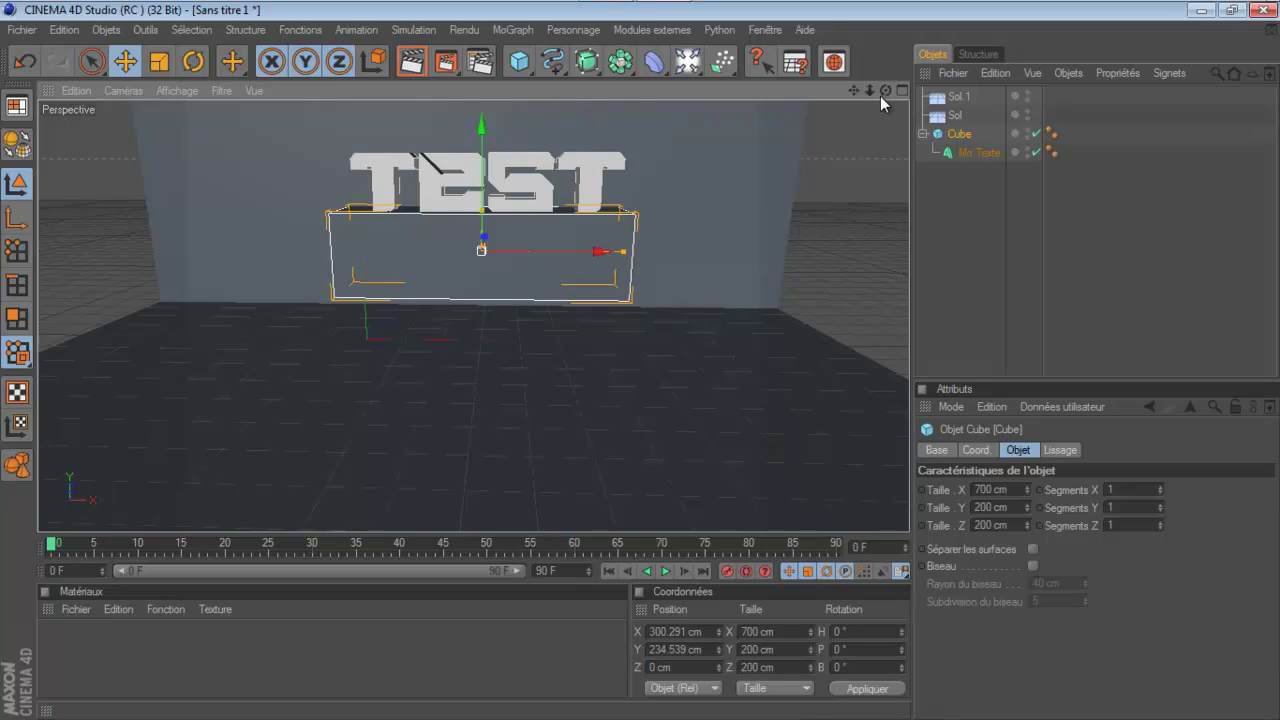
Move the horizontal Sol floor along the Z axis to about -118 cm.
{"action": "left_click_drag", "start_coordinate": [885, 90], "coordinate": [639, 360]}
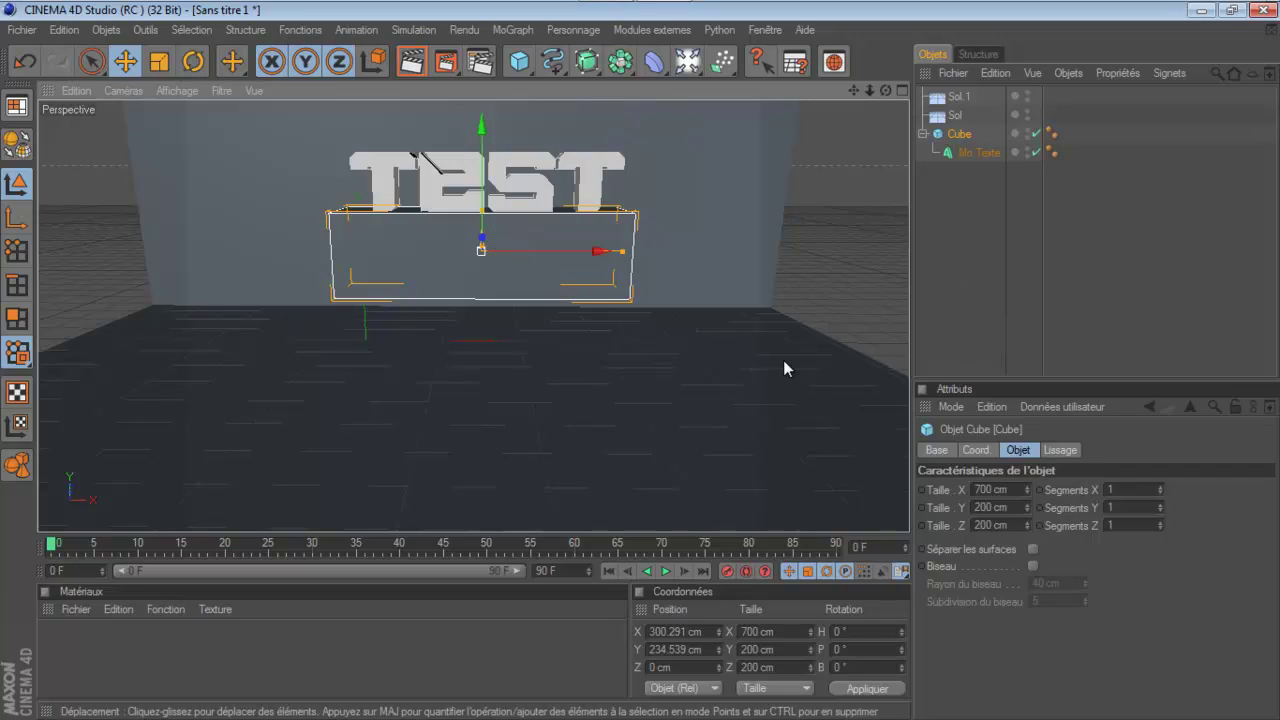
{"action": "scroll", "coordinate": [783, 360], "scroll_direction": "down", "scroll_amount": 1}
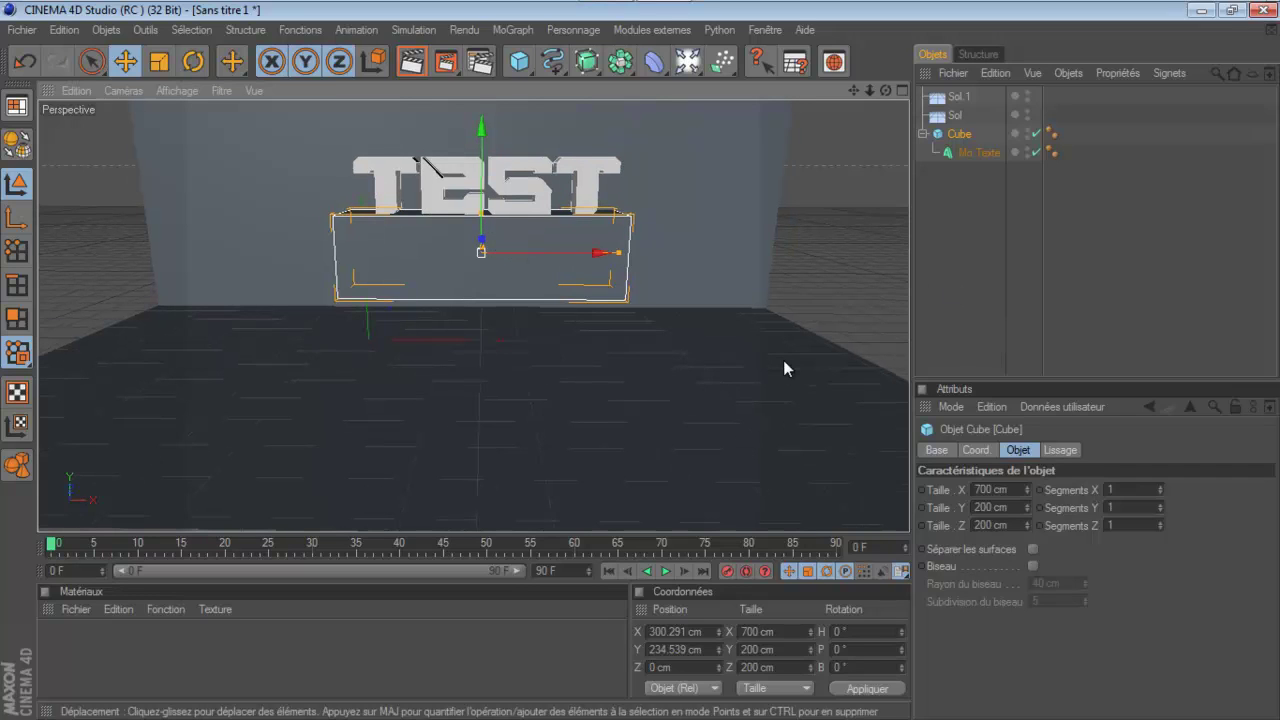
{"action": "scroll", "coordinate": [784, 362], "scroll_direction": "up", "scroll_amount": 1}
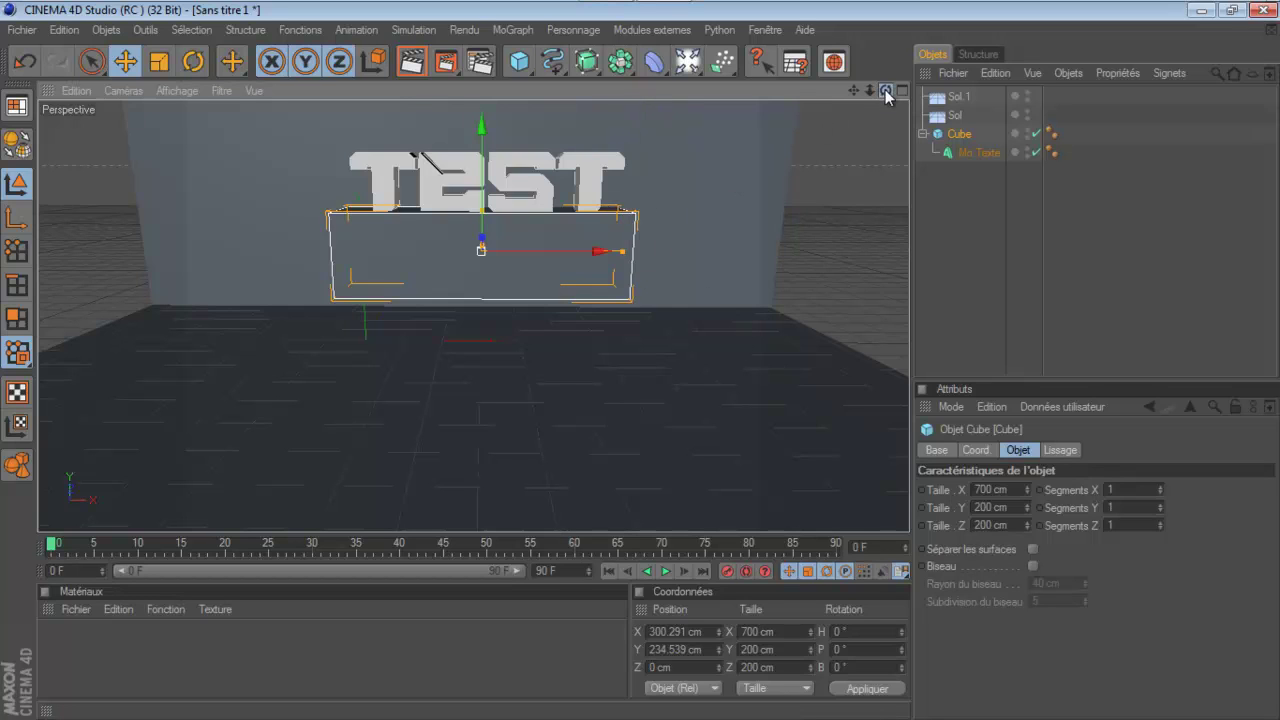
{"action": "scroll", "coordinate": [752, 185], "scroll_direction": "up", "scroll_amount": 1}
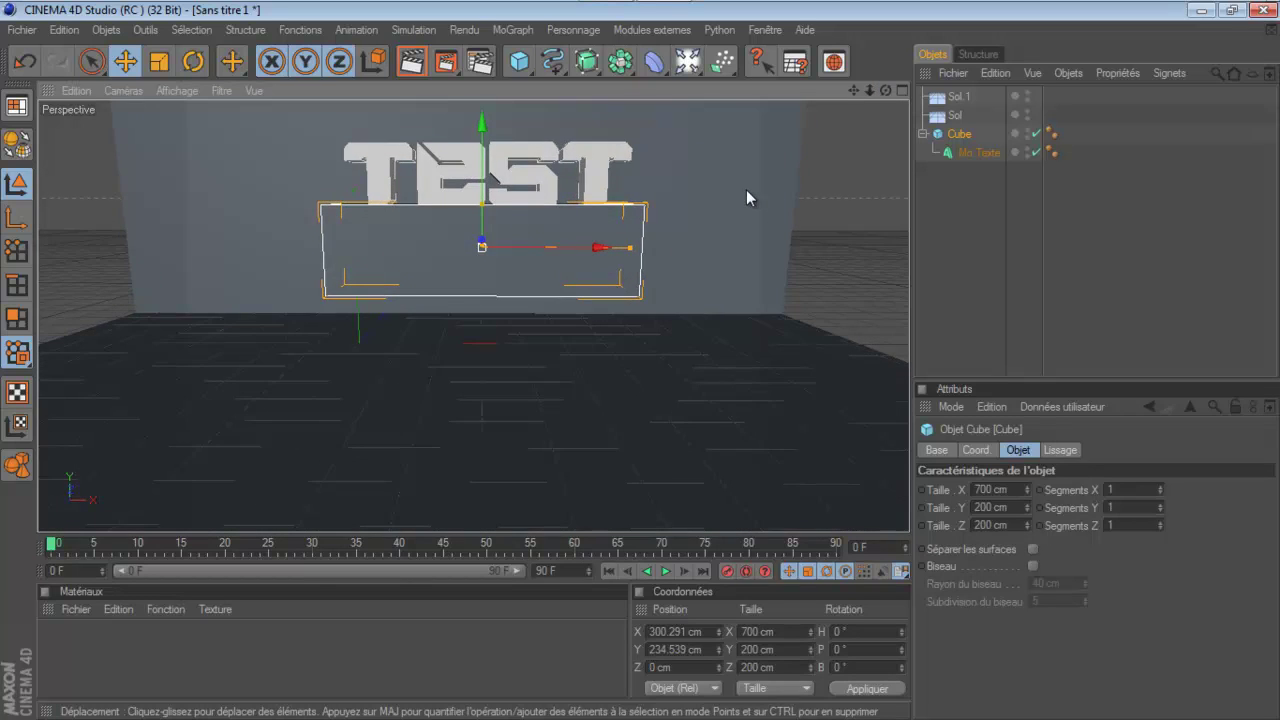
{"action": "scroll", "coordinate": [746, 196], "scroll_direction": "up", "scroll_amount": 1}
{"action": "left_click", "coordinate": [615, 463]}
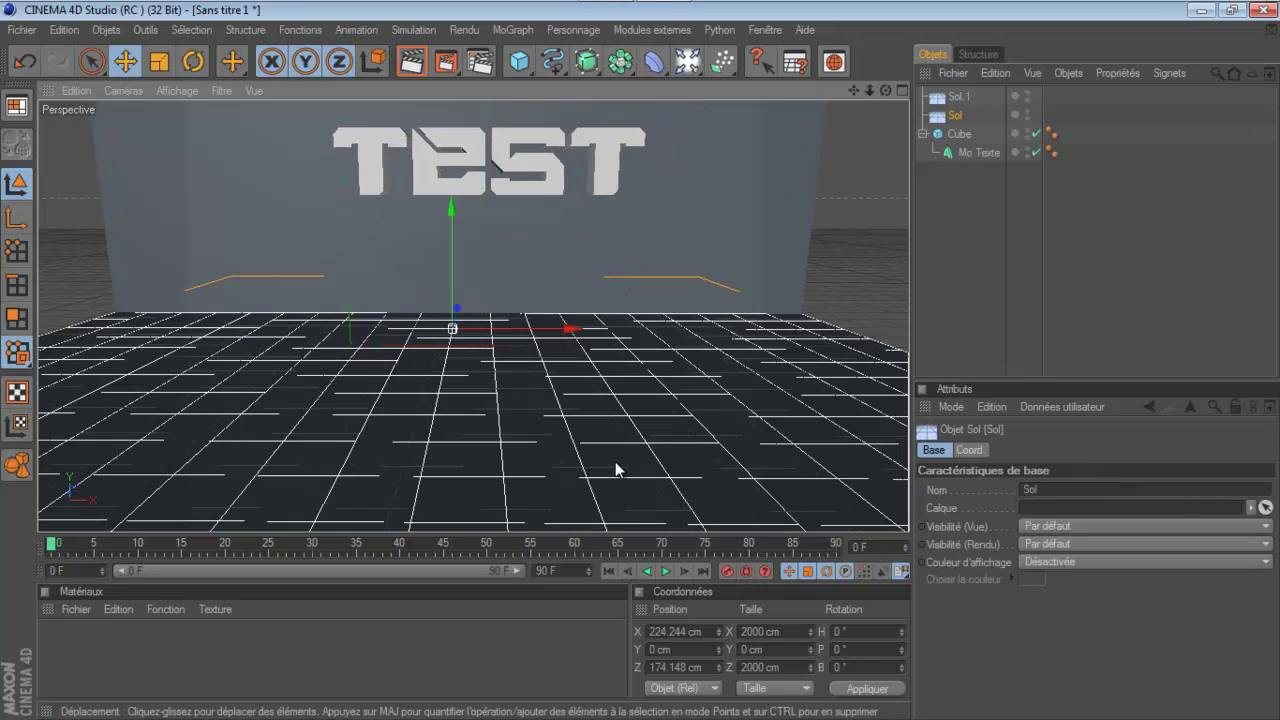
{"action": "left_click_drag", "start_coordinate": [463, 309], "coordinate": [638, 364]}
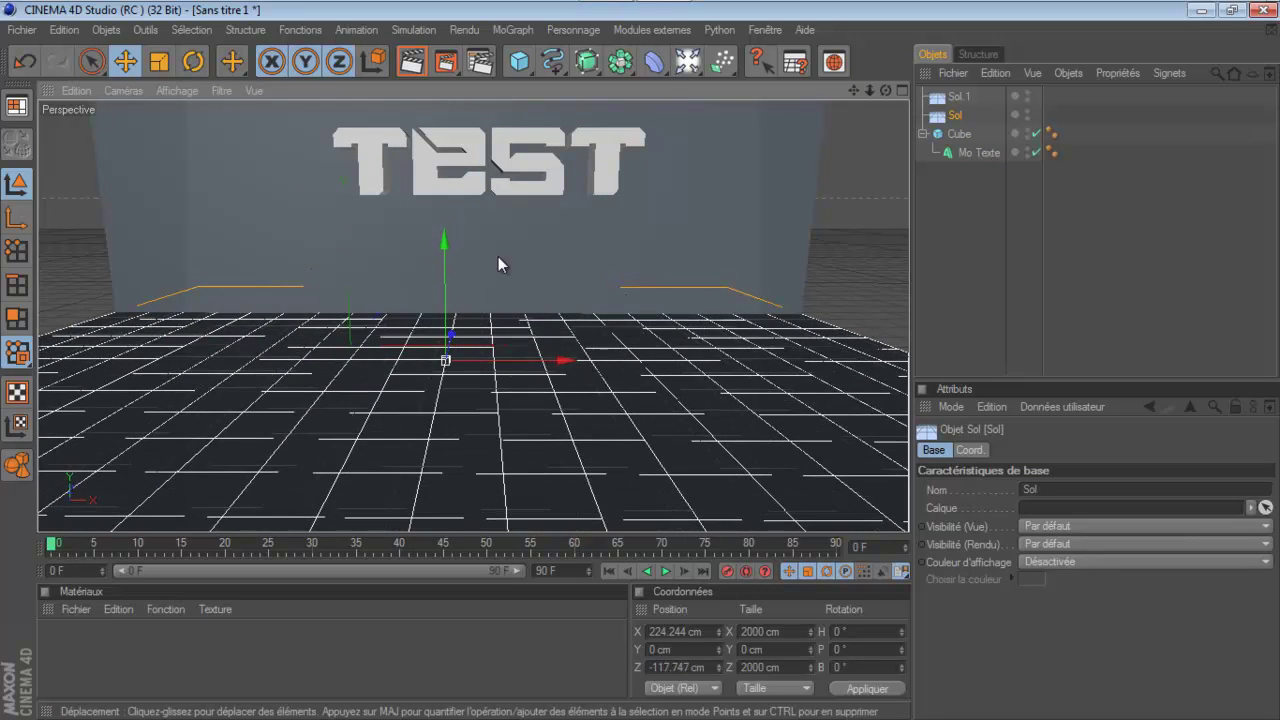
Render the active perspective view to check the TEST title, cube, floor and back wall, and clear the object selection.
{"action": "scroll", "coordinate": [784, 125], "scroll_direction": "down", "scroll_amount": 2}
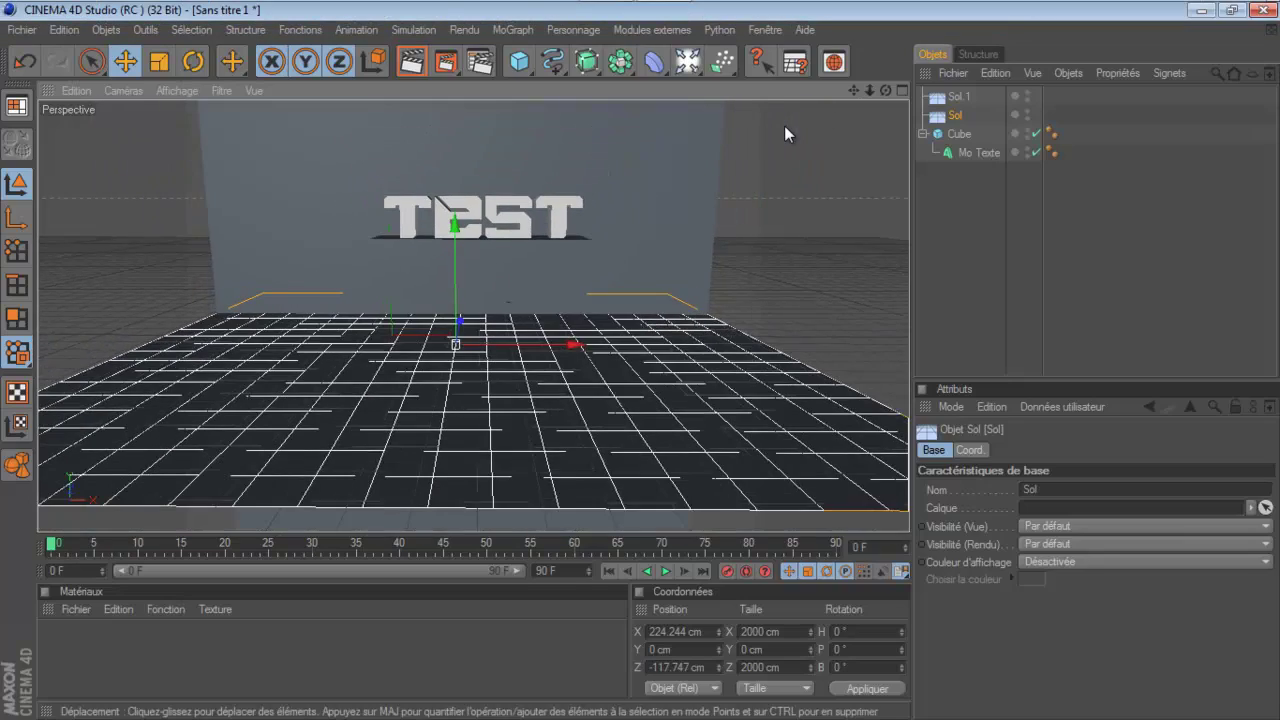
{"action": "left_click_drag", "start_coordinate": [886, 91], "coordinate": [641, 368]}
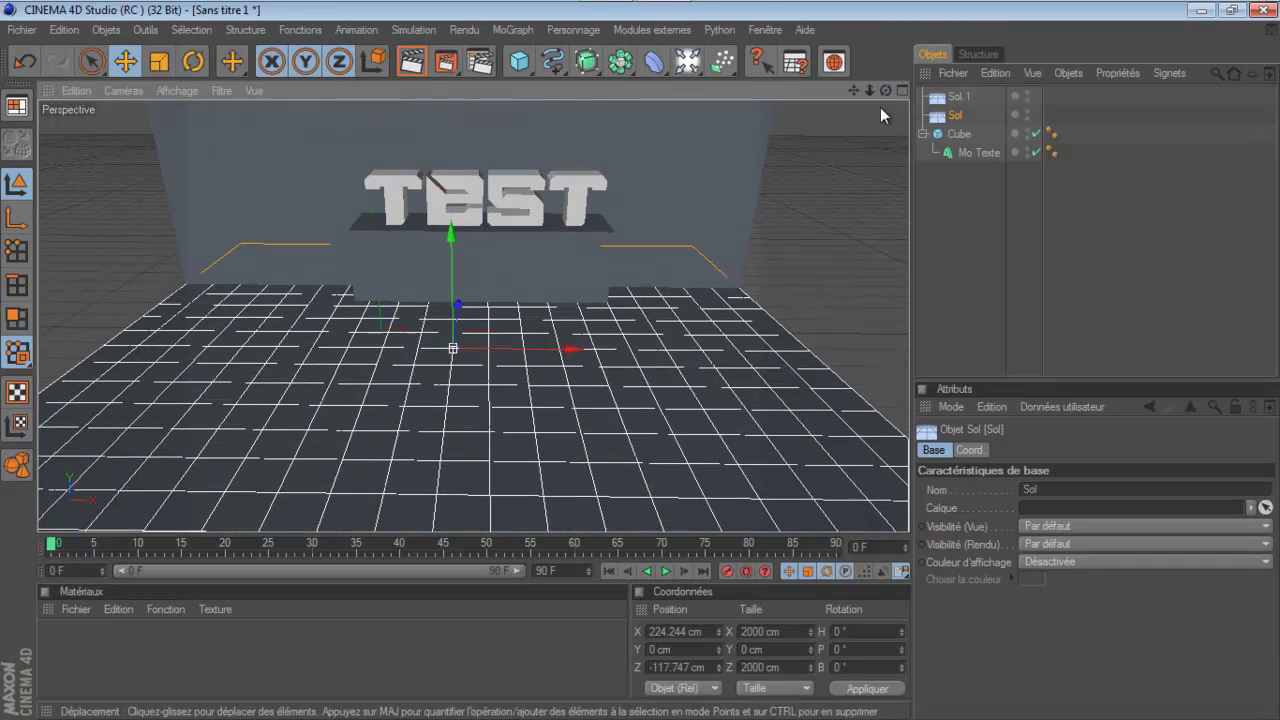
{"action": "left_click_drag", "start_coordinate": [885, 91], "coordinate": [641, 370]}
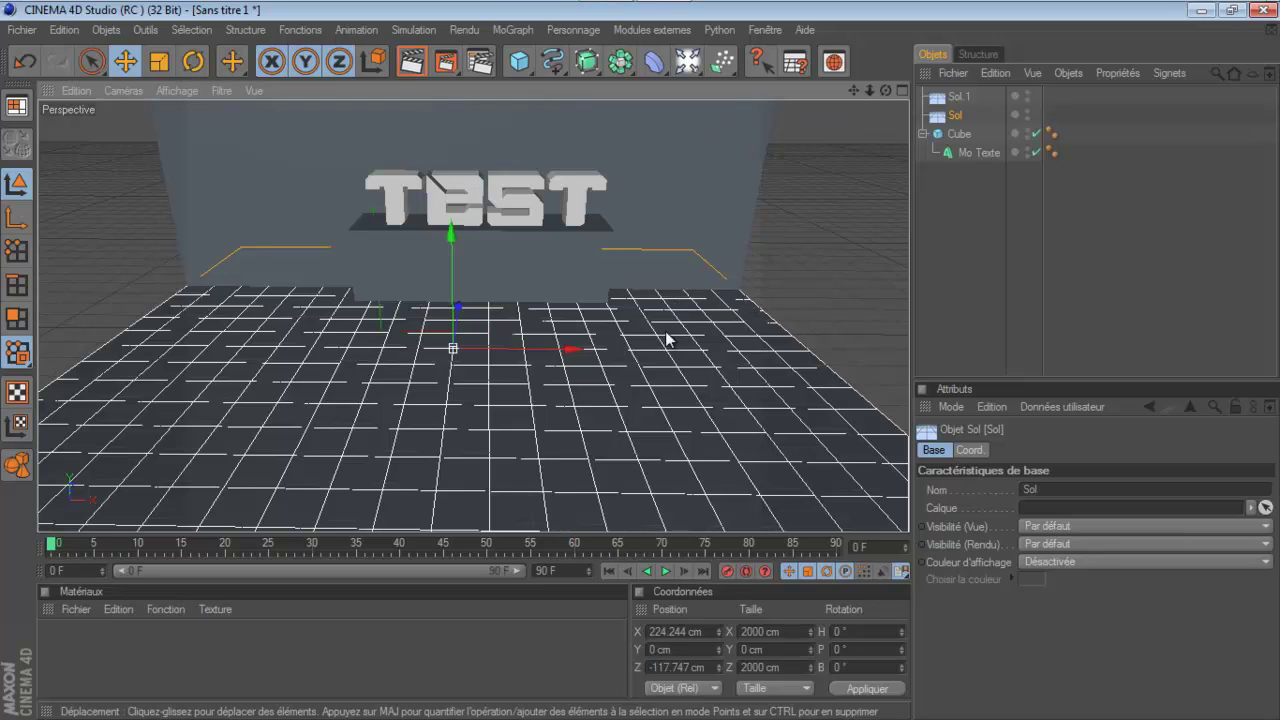
{"action": "left_click_drag", "start_coordinate": [853, 91], "coordinate": [635, 358]}
{"action": "scroll", "coordinate": [841, 112], "scroll_direction": "up", "scroll_amount": 1}
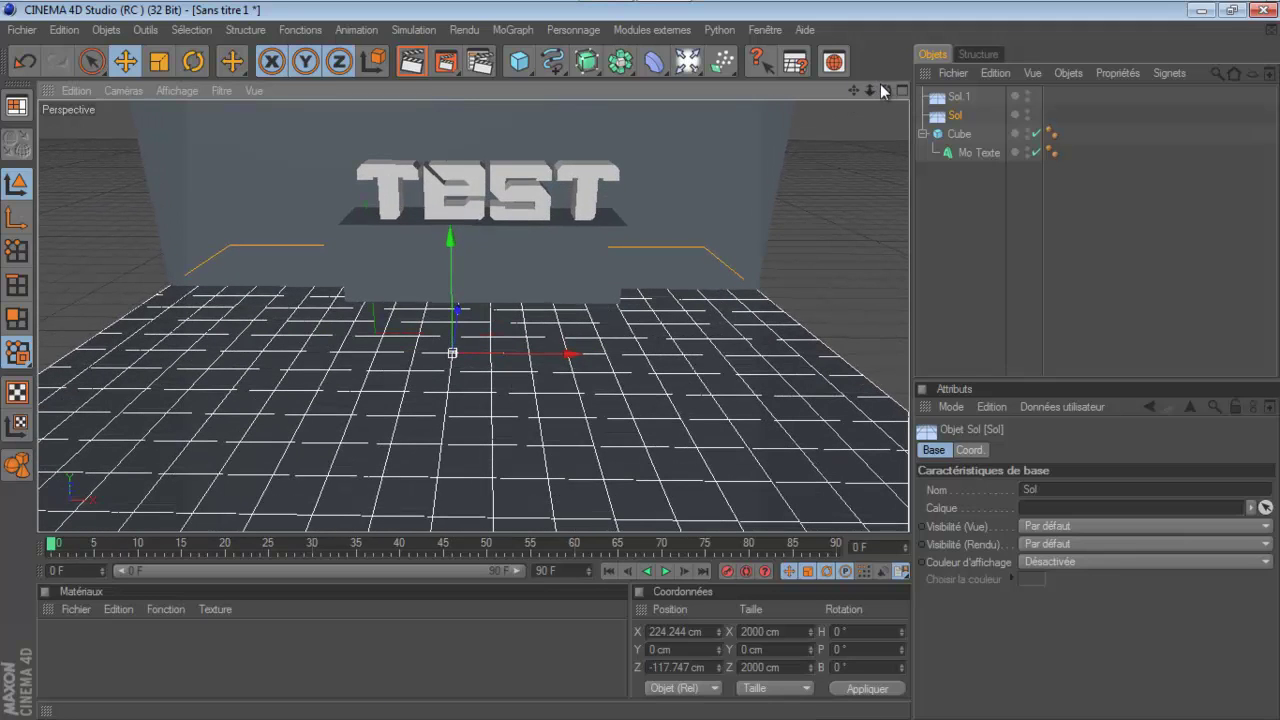
{"action": "left_click_drag", "start_coordinate": [640, 360], "coordinate": [639, 366]}
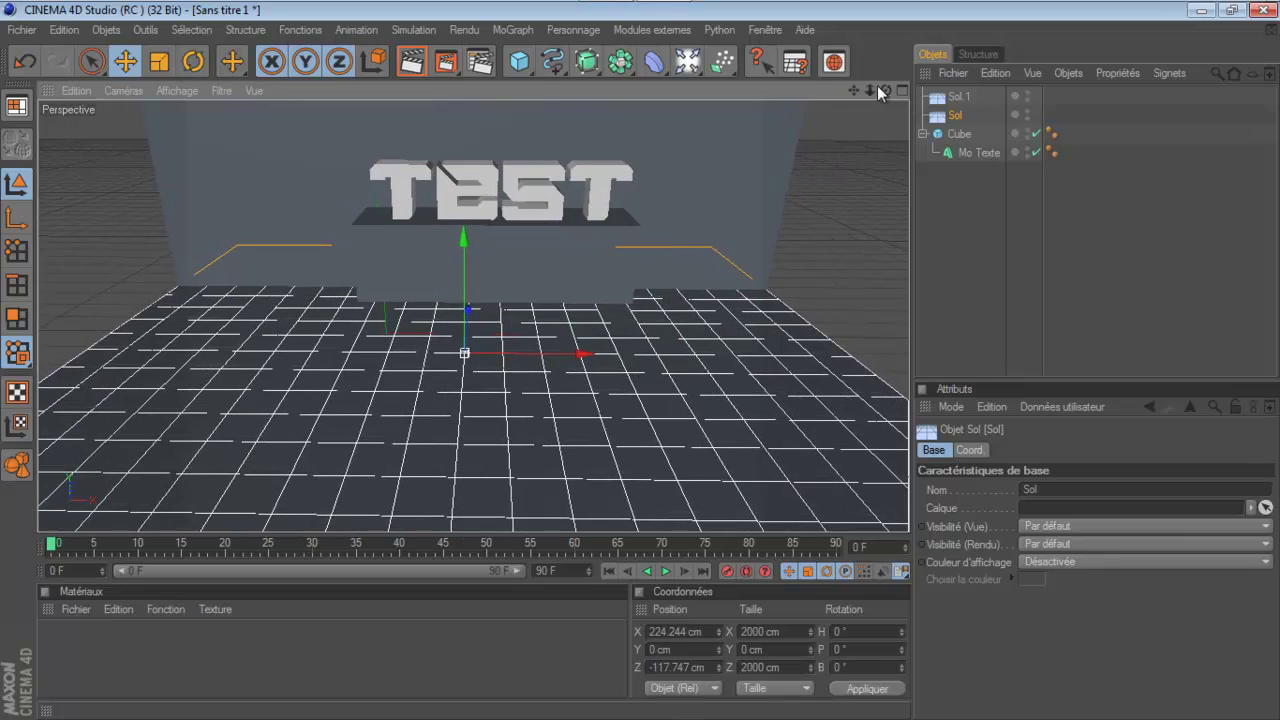
{"action": "left_click_drag", "start_coordinate": [886, 92], "coordinate": [851, 109]}
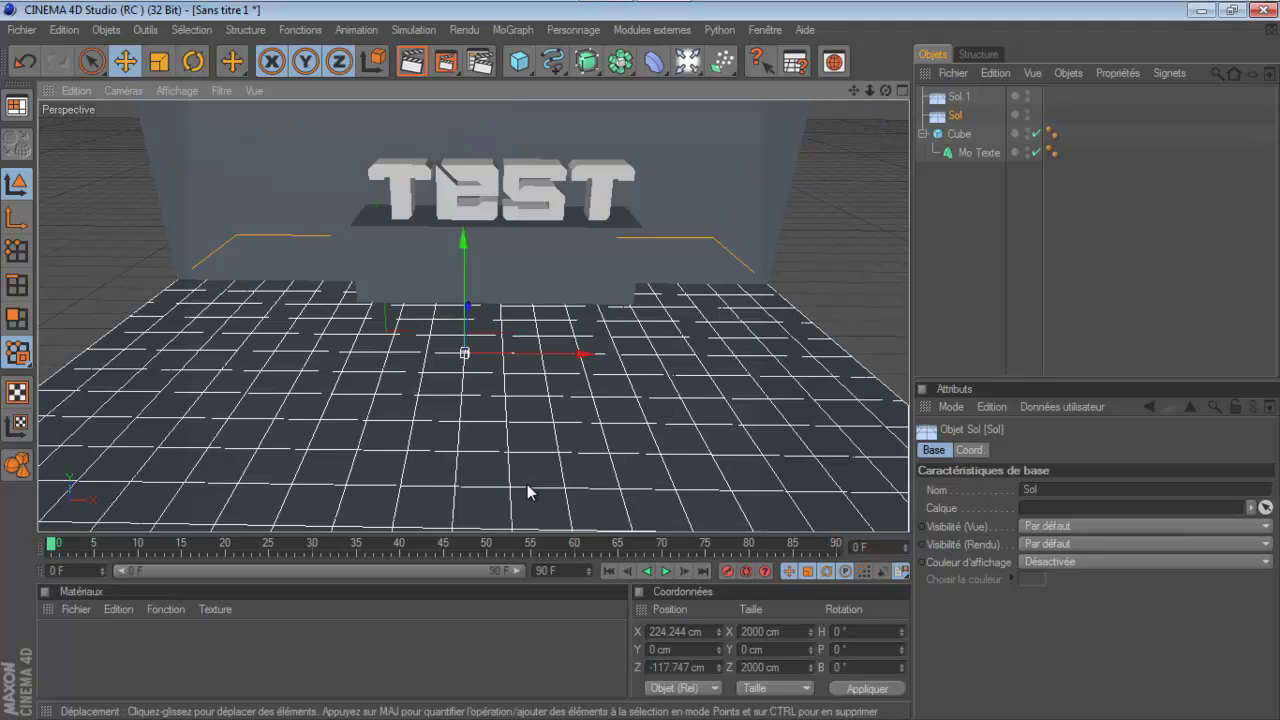
{"action": "left_click", "coordinate": [412, 63]}
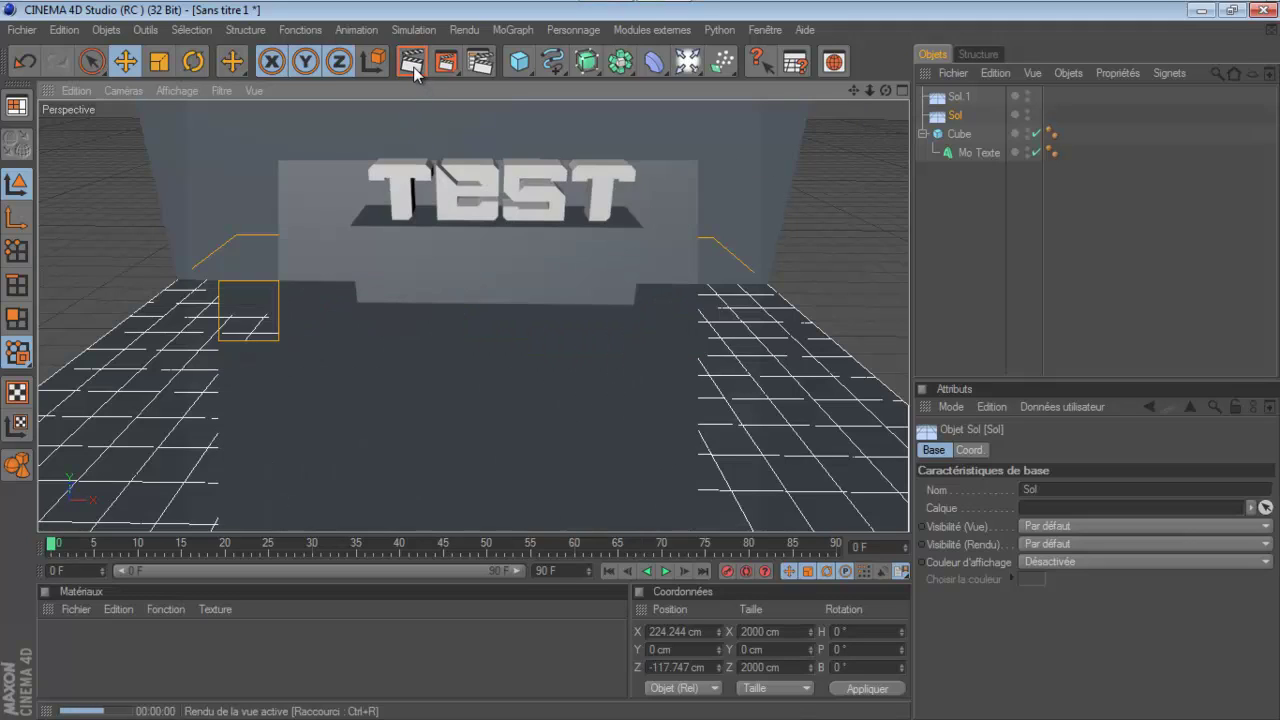
{"action": "left_click", "coordinate": [505, 287]}
{"action": "left_click", "coordinate": [1023, 296]}
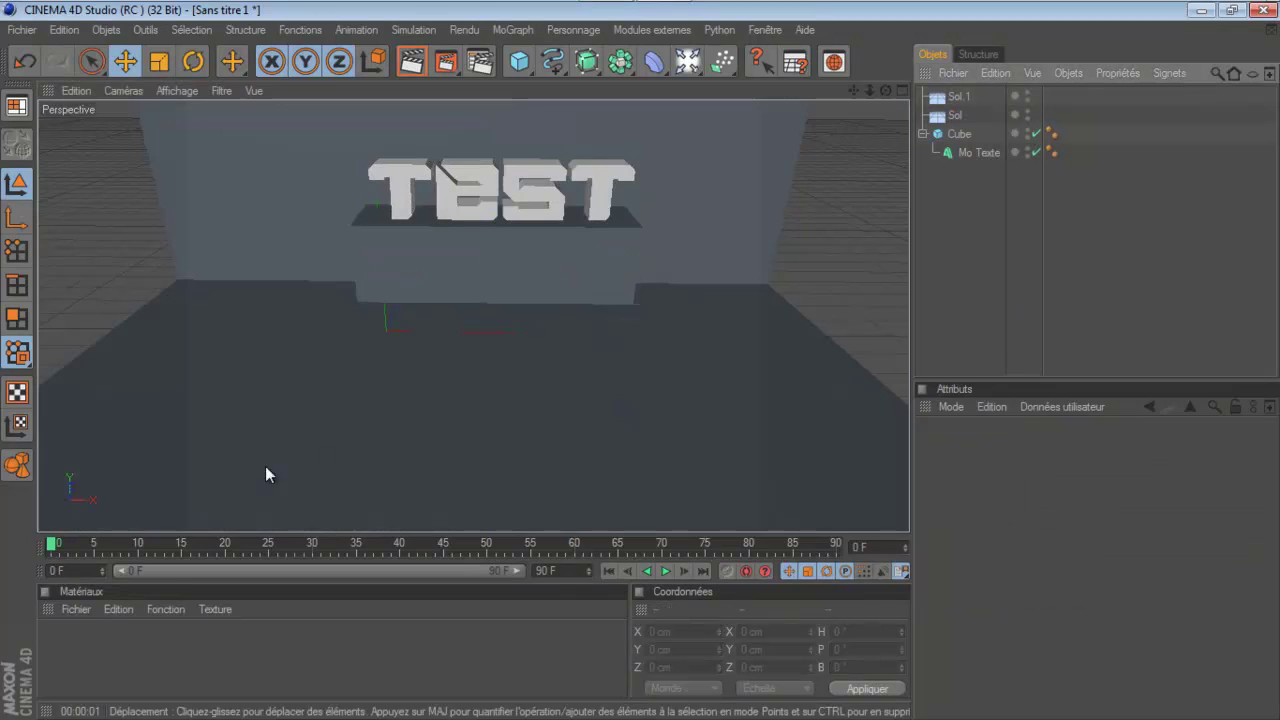
Create a material with a dark red colour of R 104, V 0, B 0 and turn off its specularity.
{"action": "double_click", "coordinate": [59, 652]}
{"action": "double_click", "coordinate": [59, 648]}
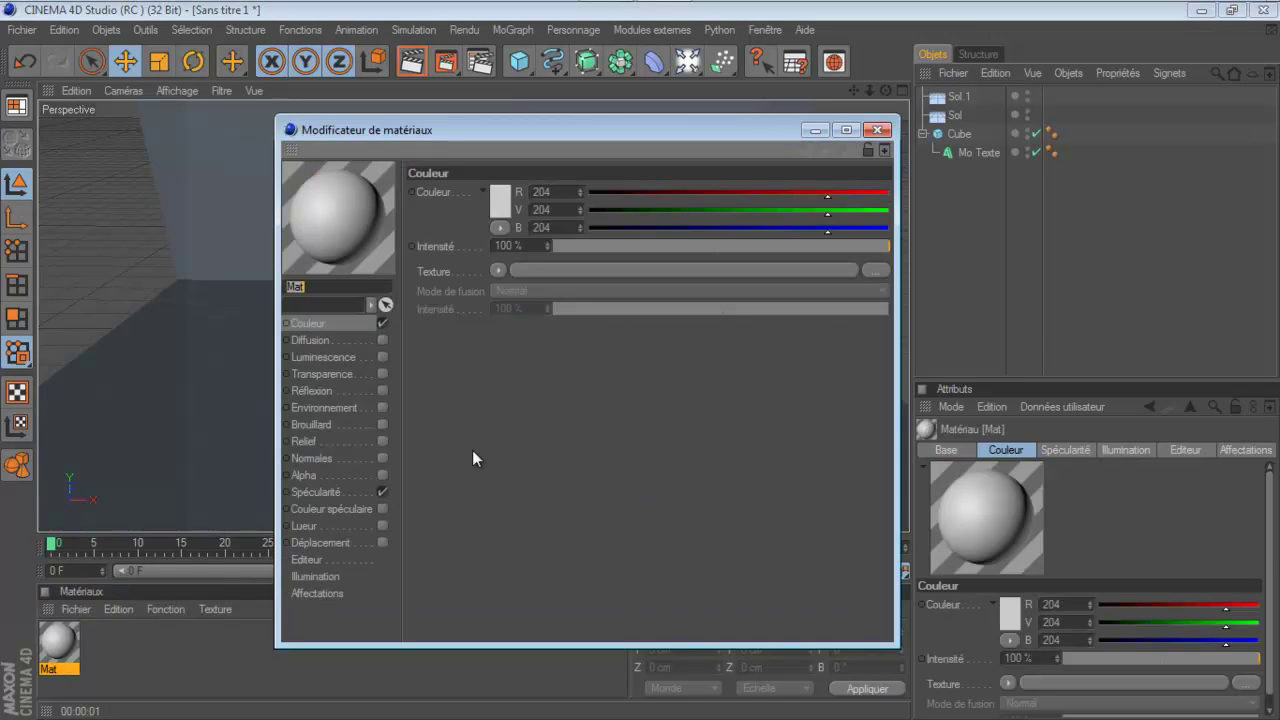
{"action": "left_click", "coordinate": [503, 207]}
{"action": "mouse_move", "coordinate": [470, 176]}
{"action": "left_mouse_down"}
{"action": "mouse_move", "coordinate": [403, 166]}
{"action": "mouse_move", "coordinate": [511, 181]}
{"action": "left_mouse_up"}
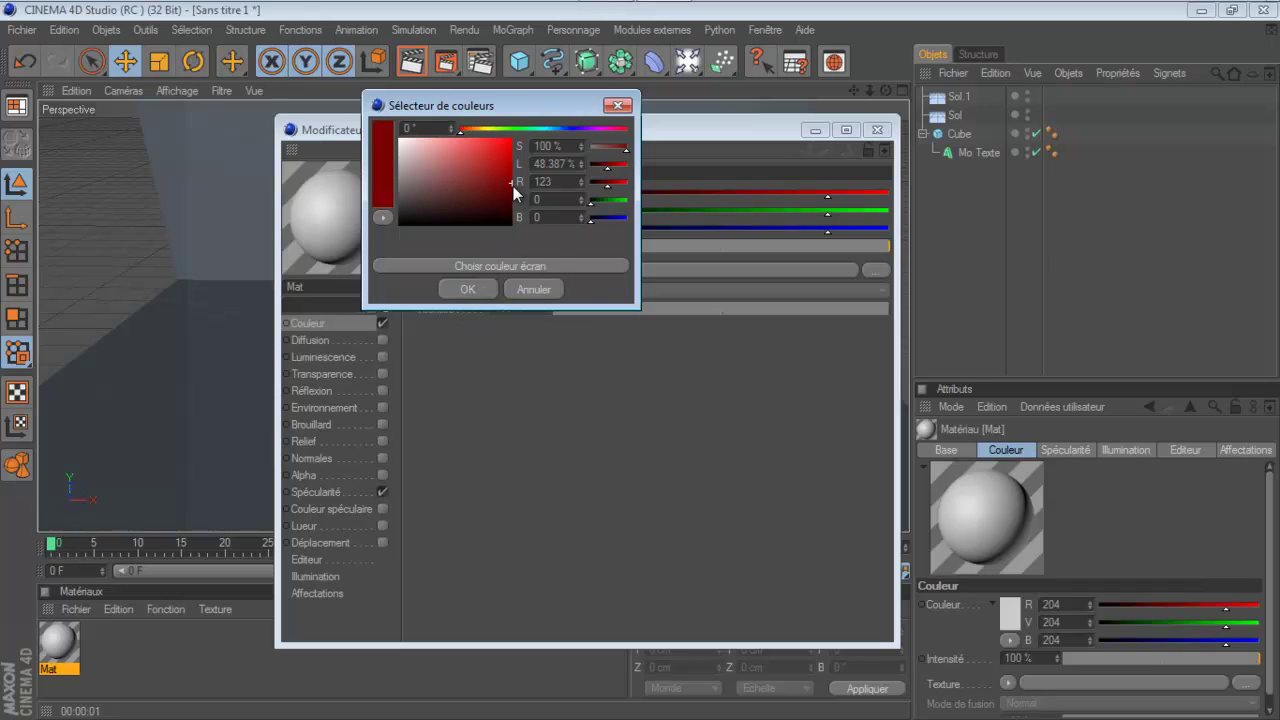
{"action": "left_click", "coordinate": [512, 190]}
{"action": "left_click", "coordinate": [469, 290]}
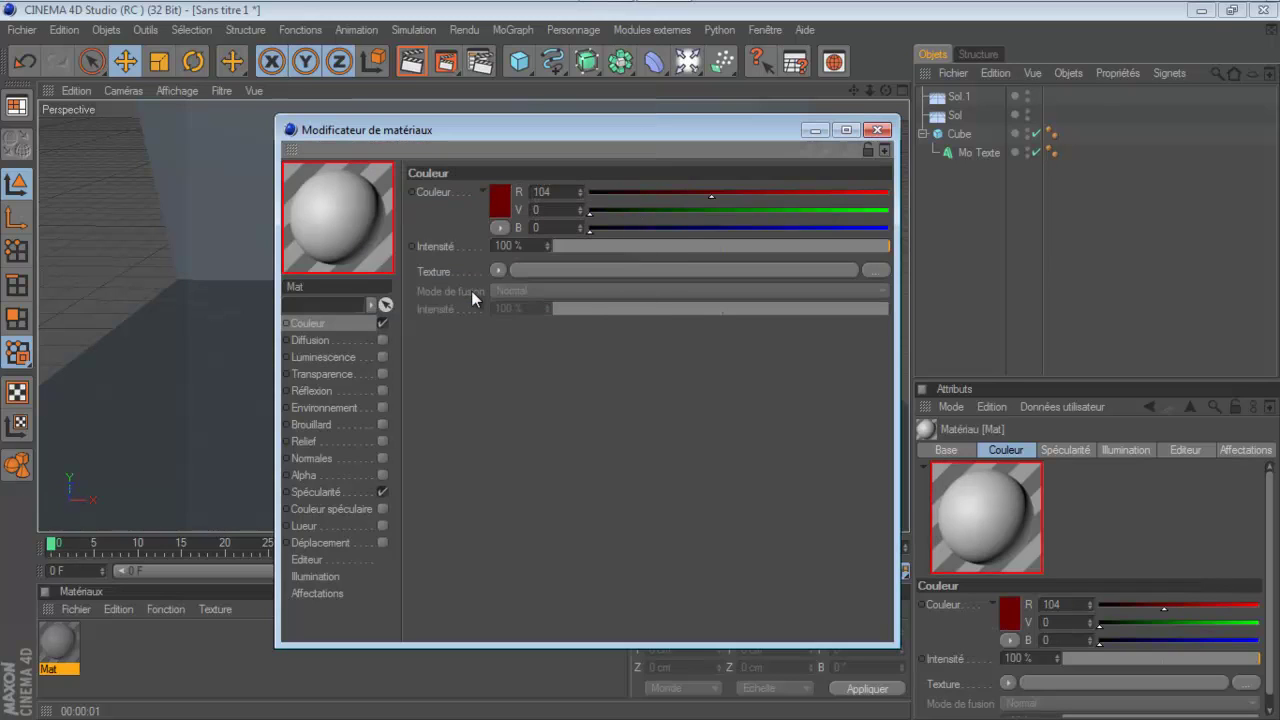
{"action": "left_click", "coordinate": [331, 490]}
{"action": "left_click", "coordinate": [381, 492]}
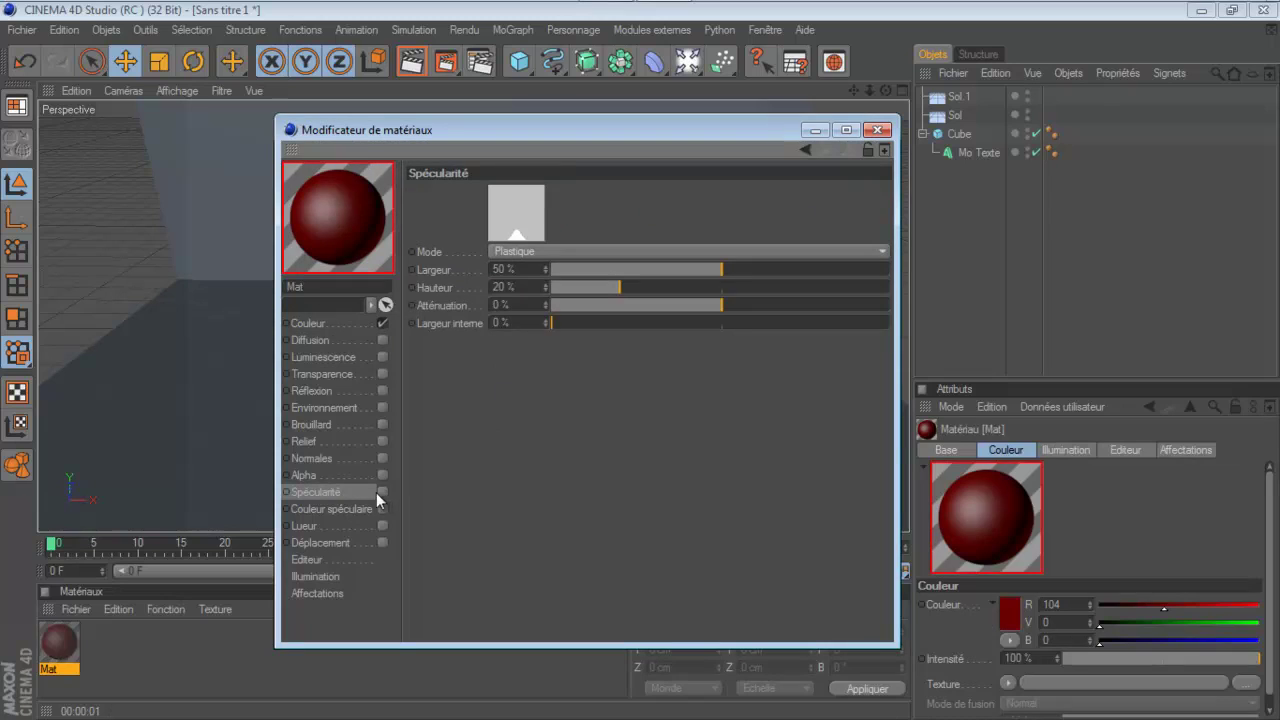
Give the red material a 20% reflection with a Fresnel texture at 17% intensity, and apply it to Mo Texte.
{"action": "left_click", "coordinate": [331, 391]}
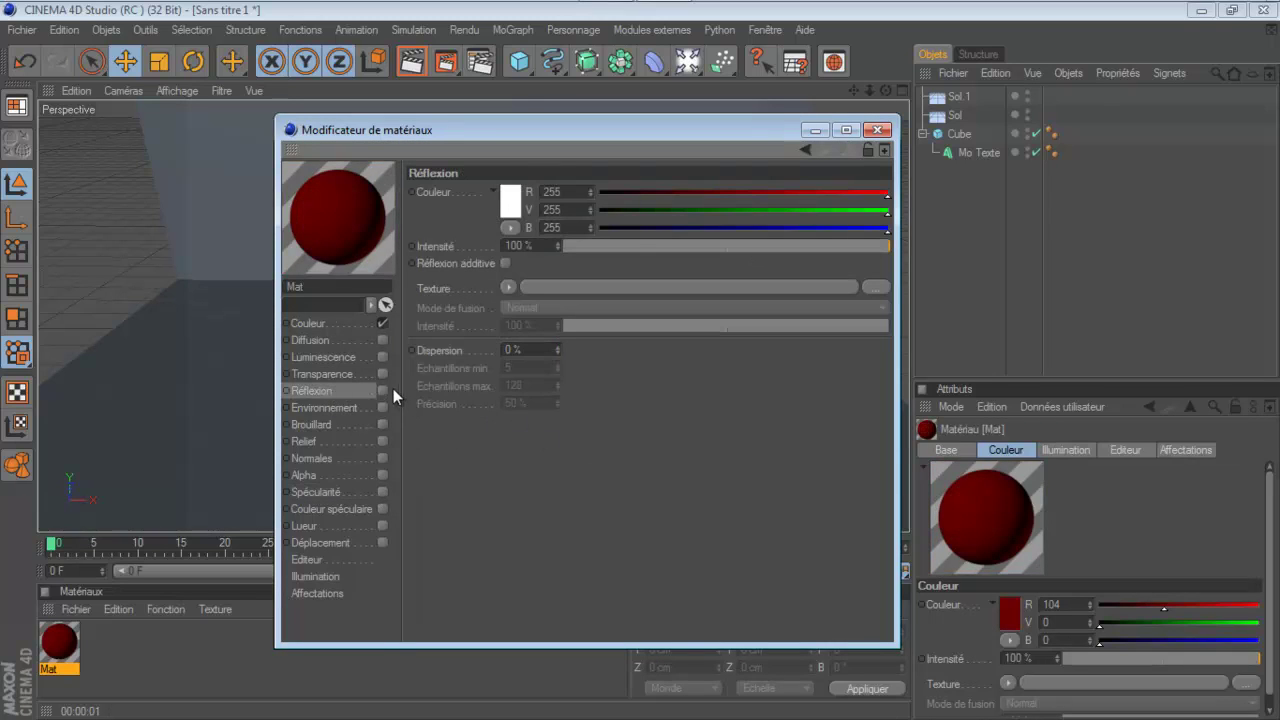
{"action": "left_click", "coordinate": [381, 390]}
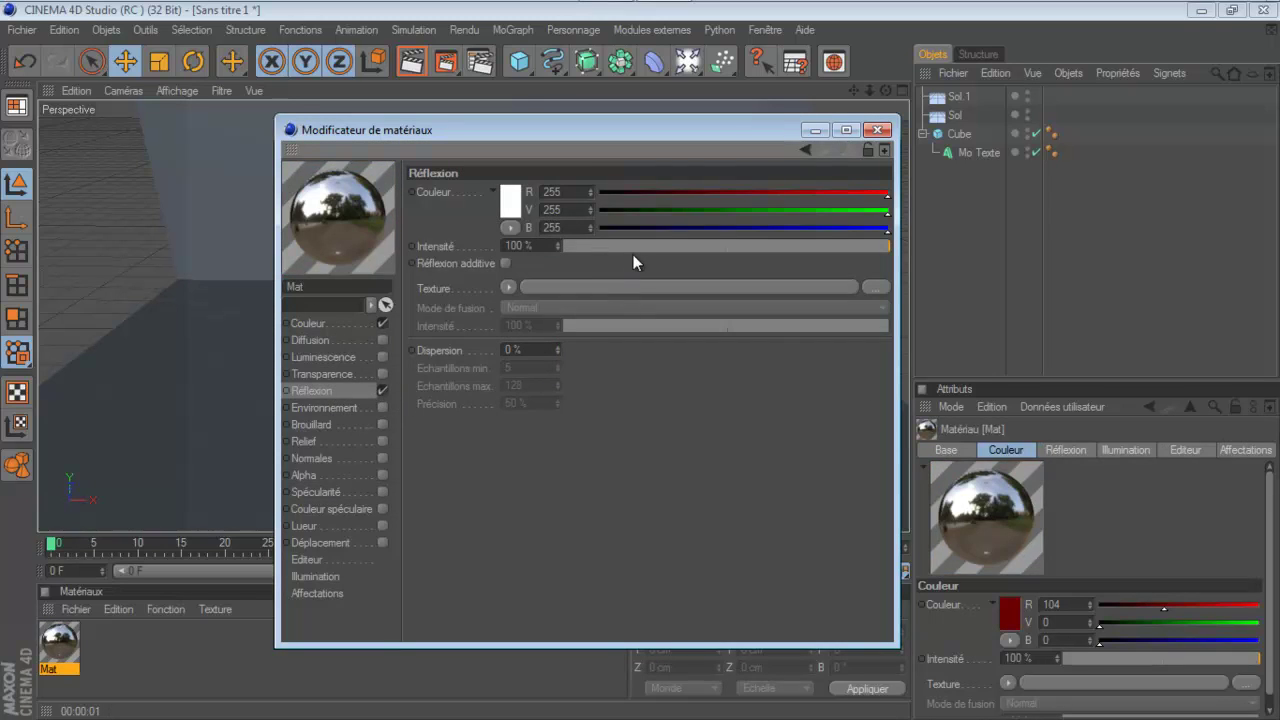
{"action": "left_click_drag", "start_coordinate": [634, 245], "coordinate": [629, 245]}
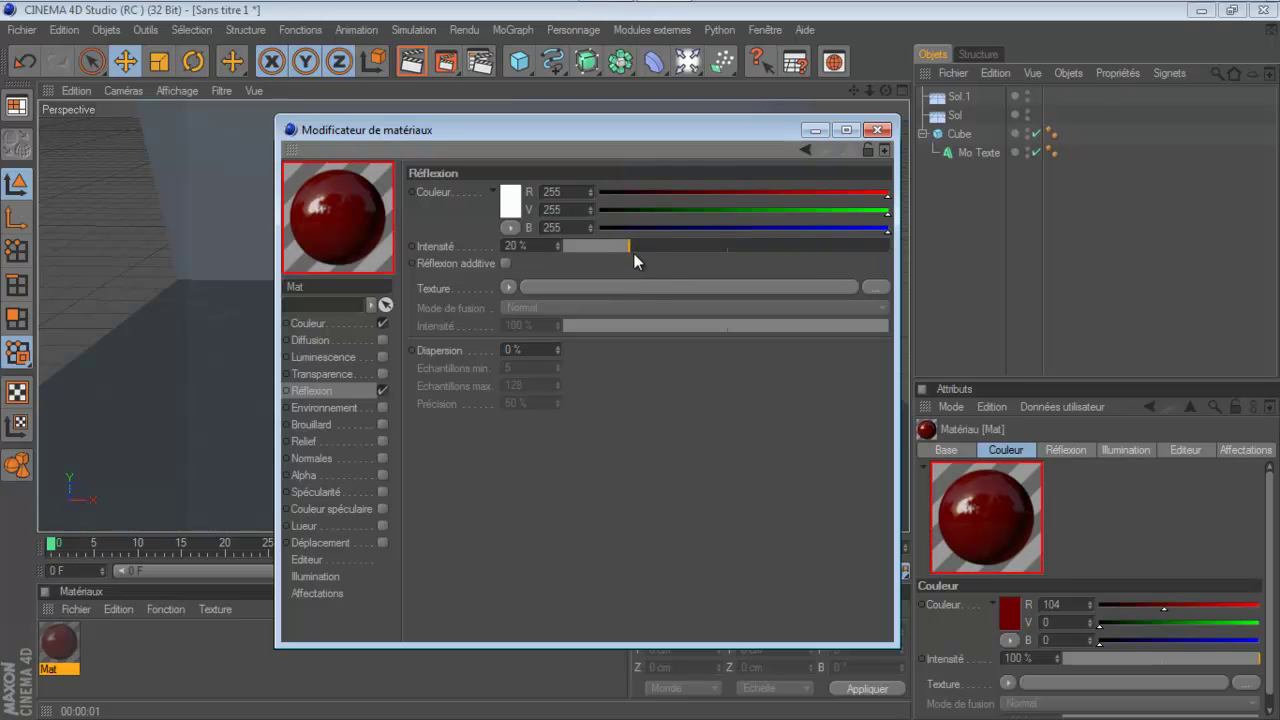
{"action": "left_click", "coordinate": [510, 288]}
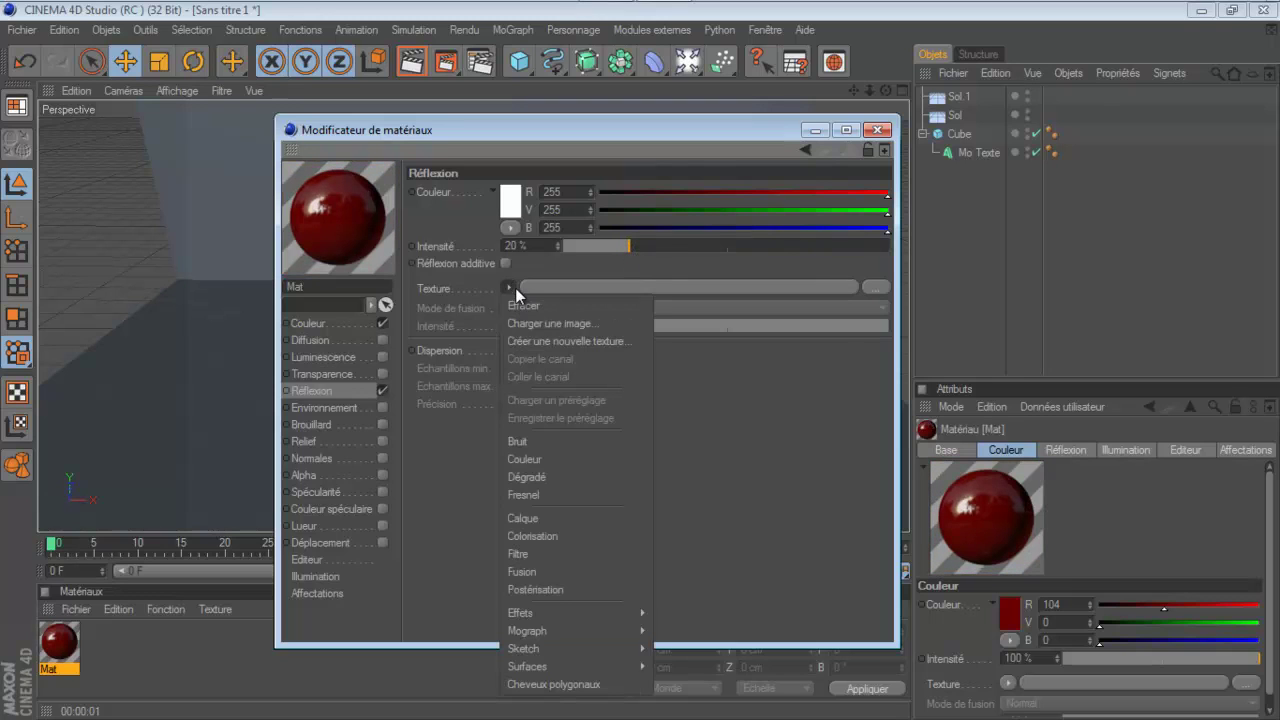
{"action": "left_click", "coordinate": [530, 494]}
{"action": "left_click", "coordinate": [619, 378]}
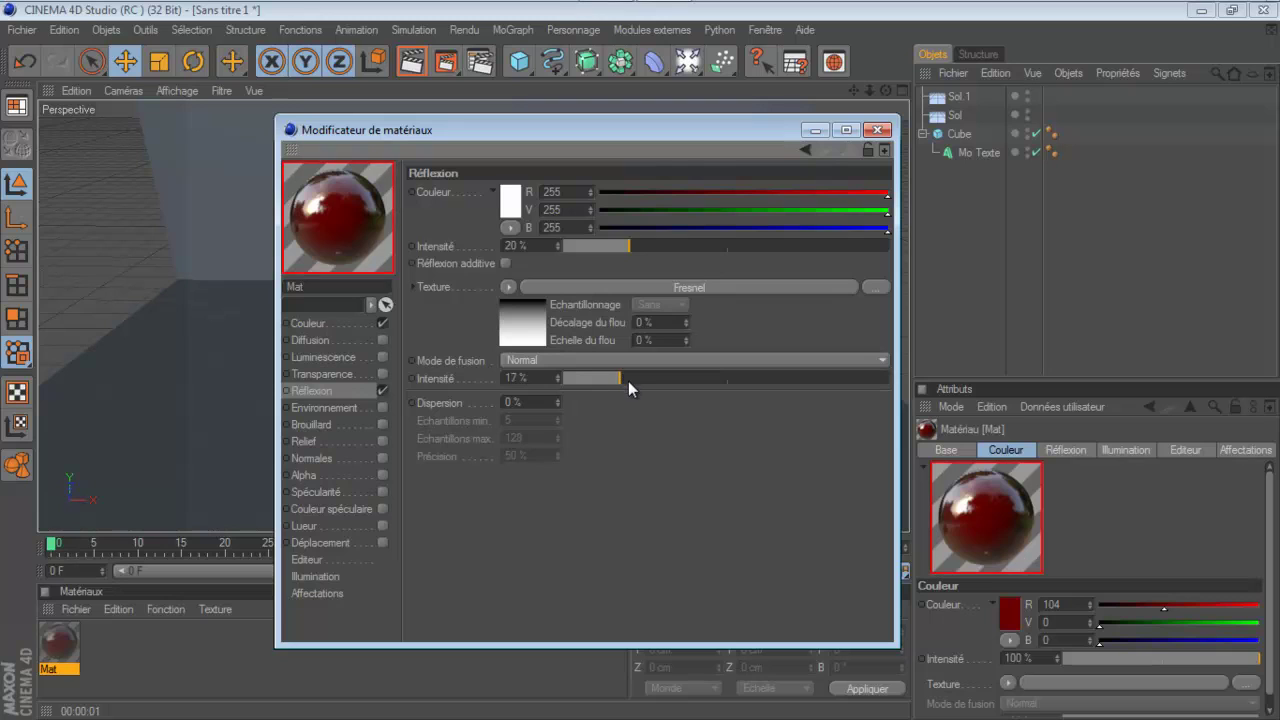
{"action": "left_click", "coordinate": [876, 130]}
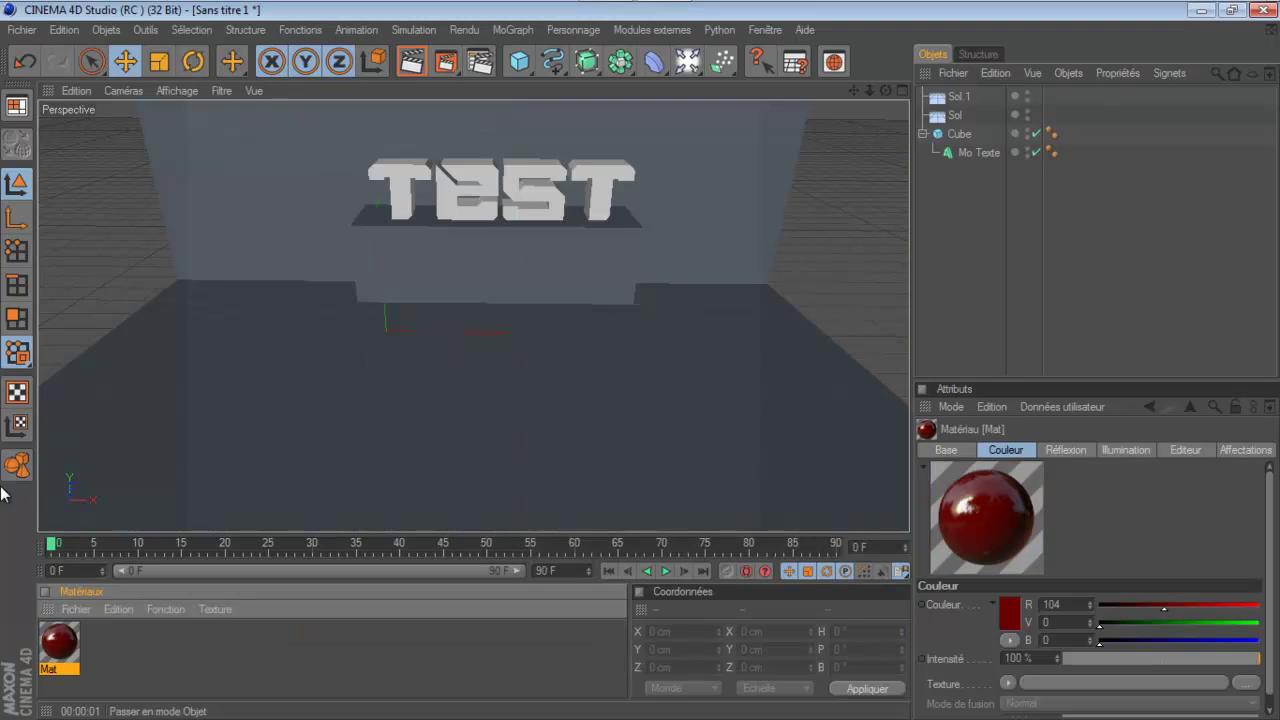
{"action": "left_click_drag", "start_coordinate": [62, 652], "coordinate": [973, 153]}
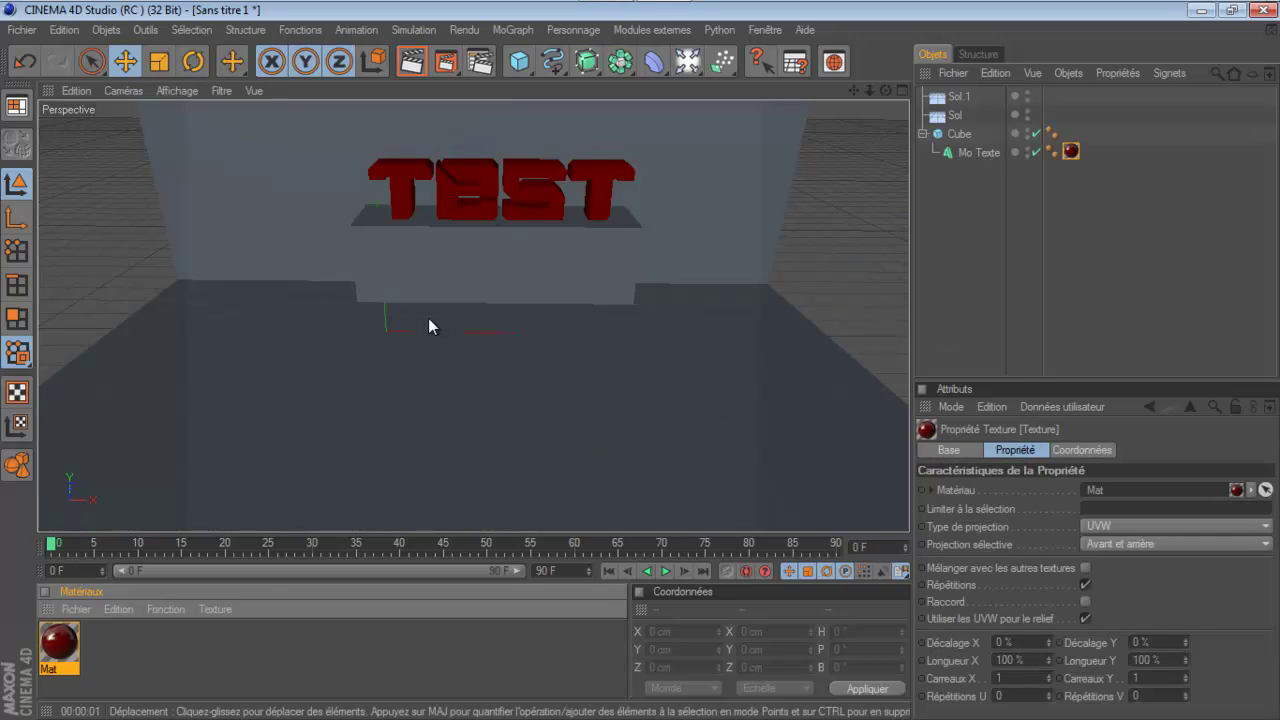
Create a second material with a blue colour of R 0, V 136, B 255 and turn off its specularity.
{"action": "double_click", "coordinate": [100, 641]}
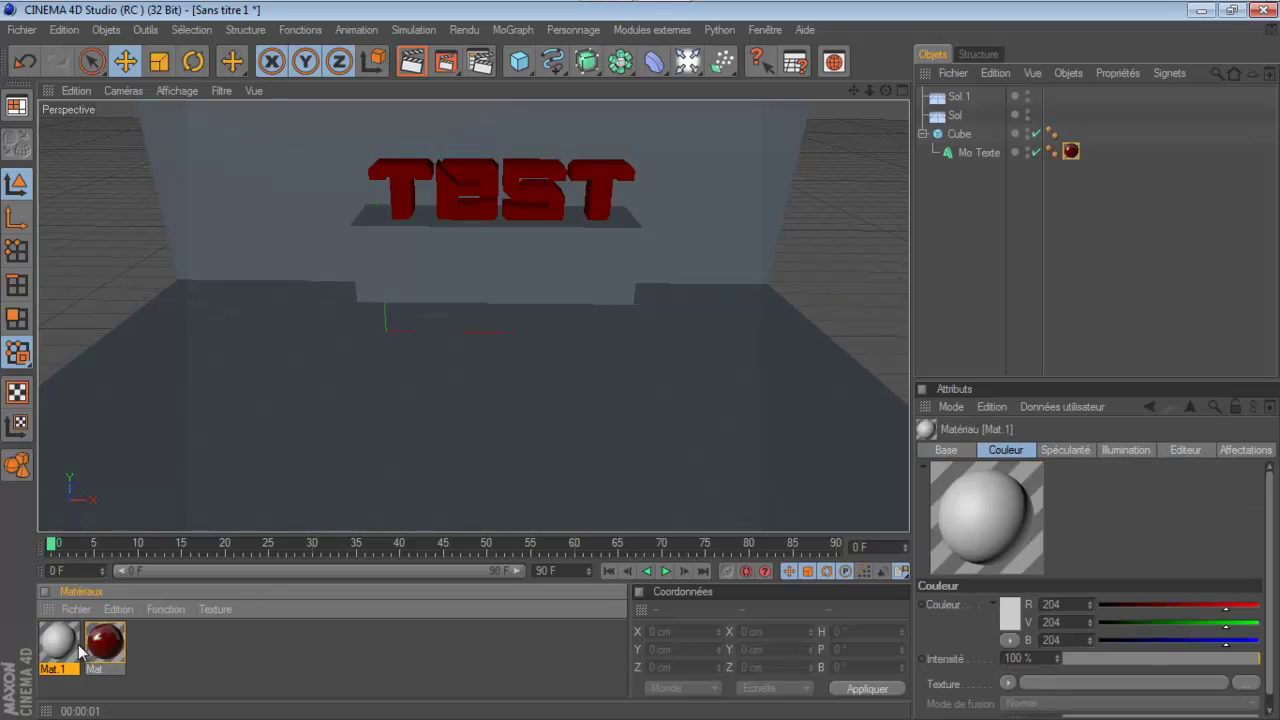
{"action": "double_click", "coordinate": [65, 648]}
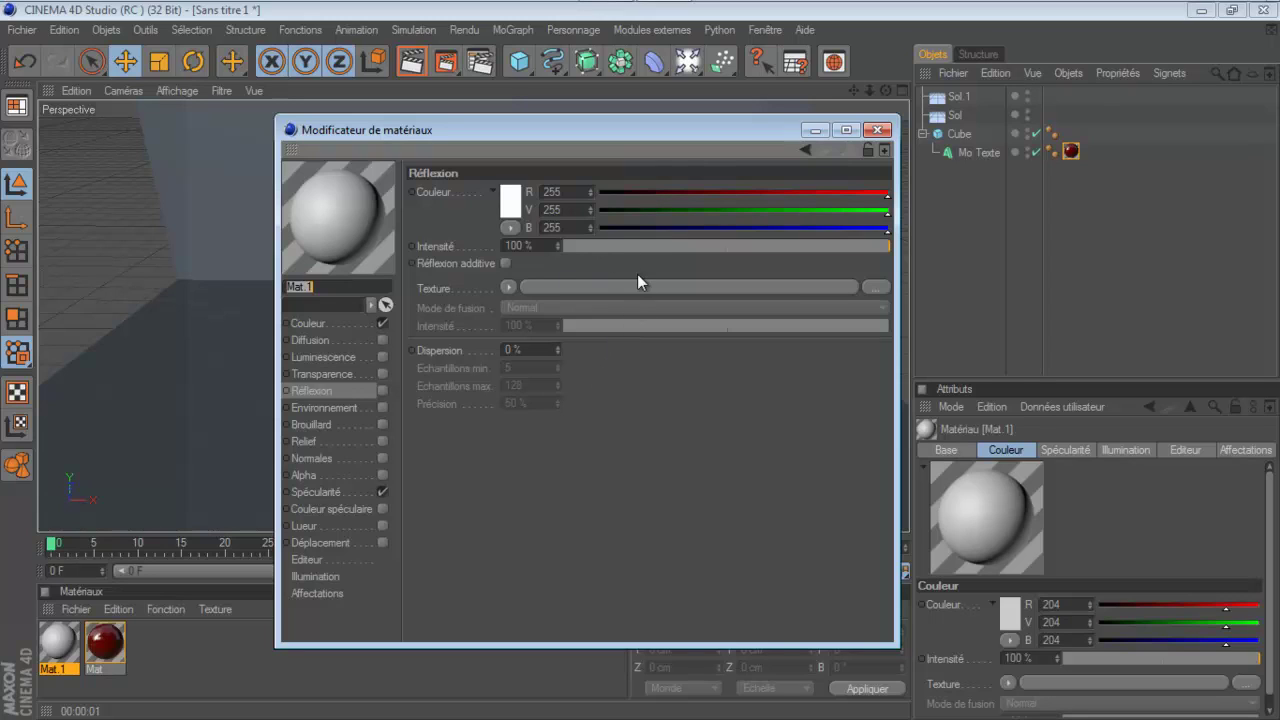
{"action": "left_click", "coordinate": [325, 322]}
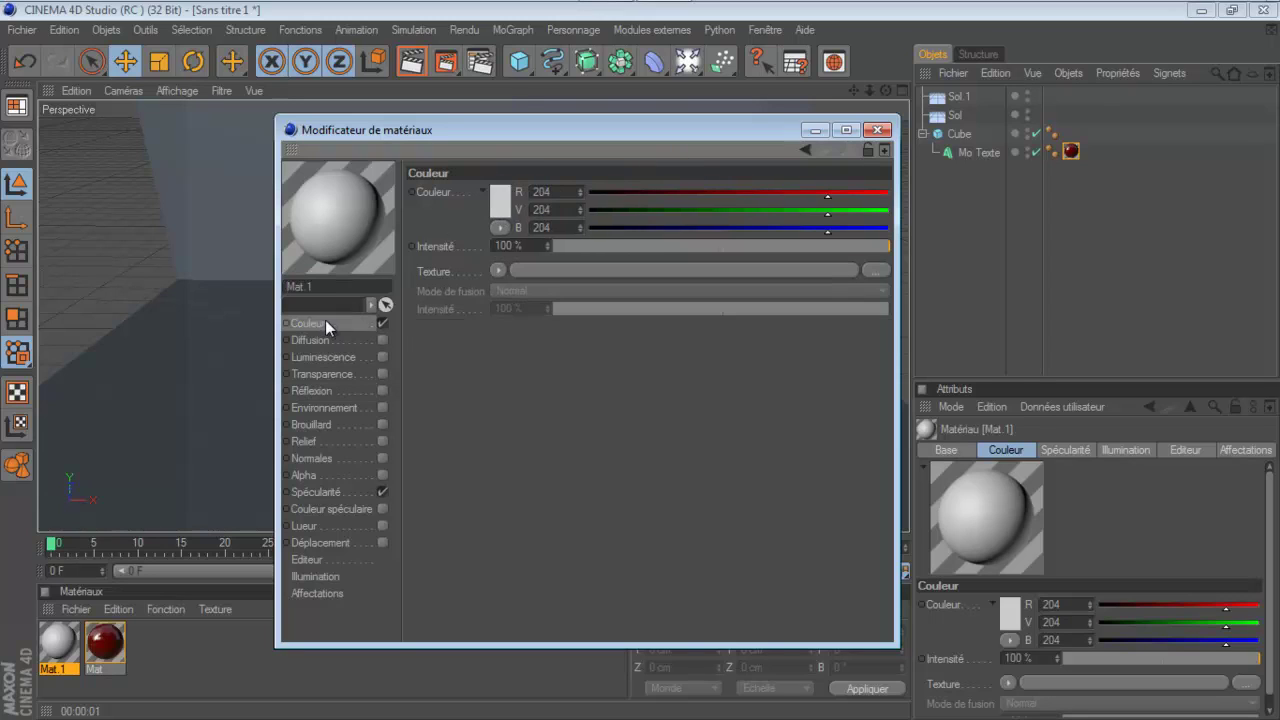
{"action": "left_click", "coordinate": [503, 212]}
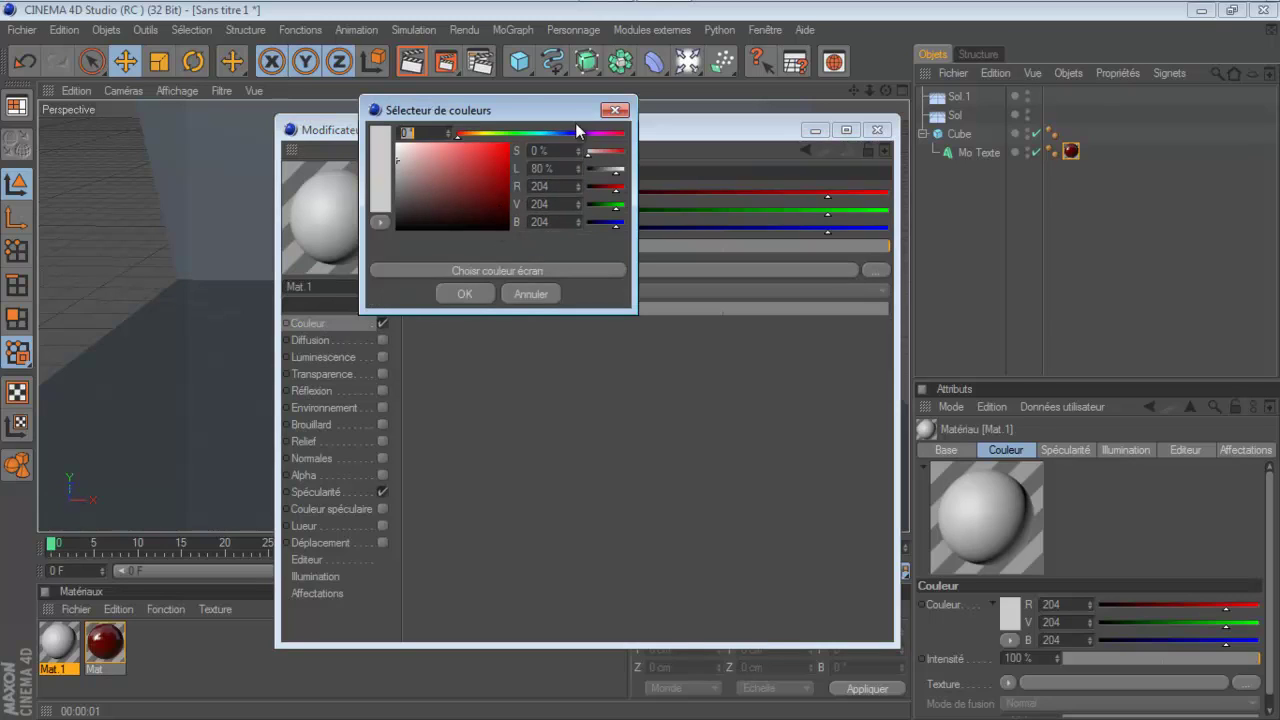
{"action": "left_click", "coordinate": [550, 132]}
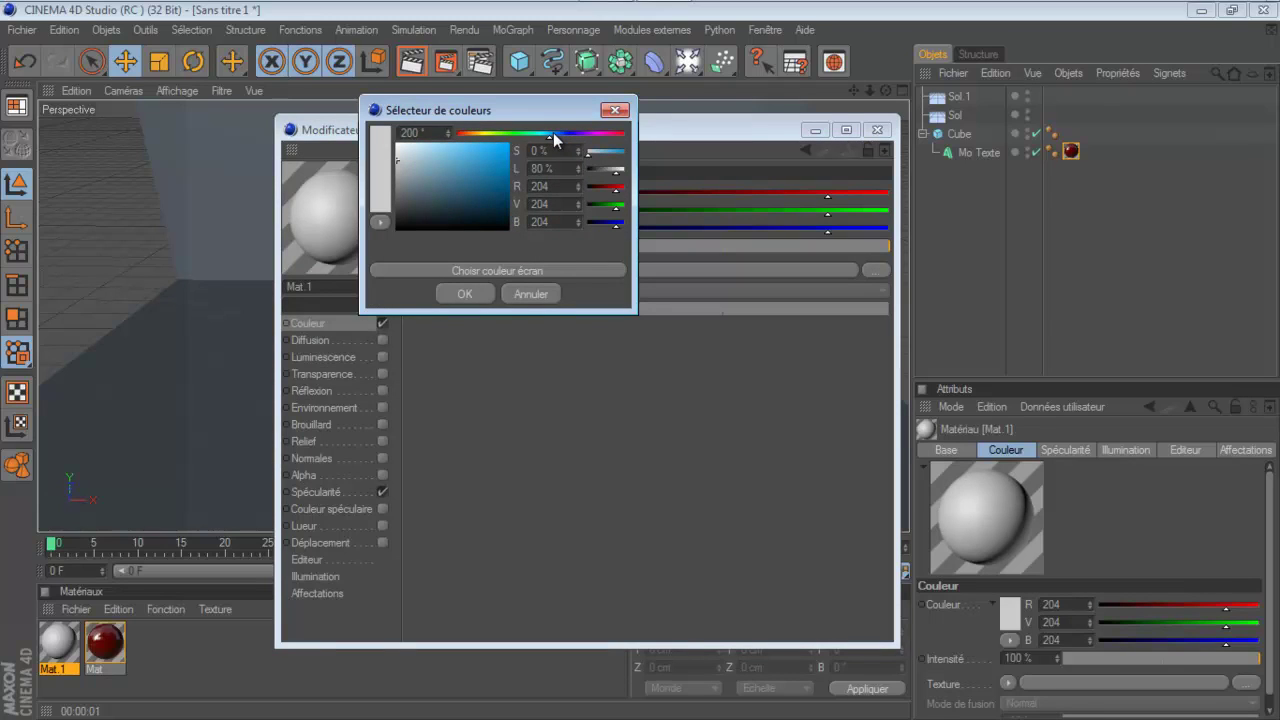
{"action": "left_click_drag", "start_coordinate": [503, 164], "coordinate": [568, 130]}
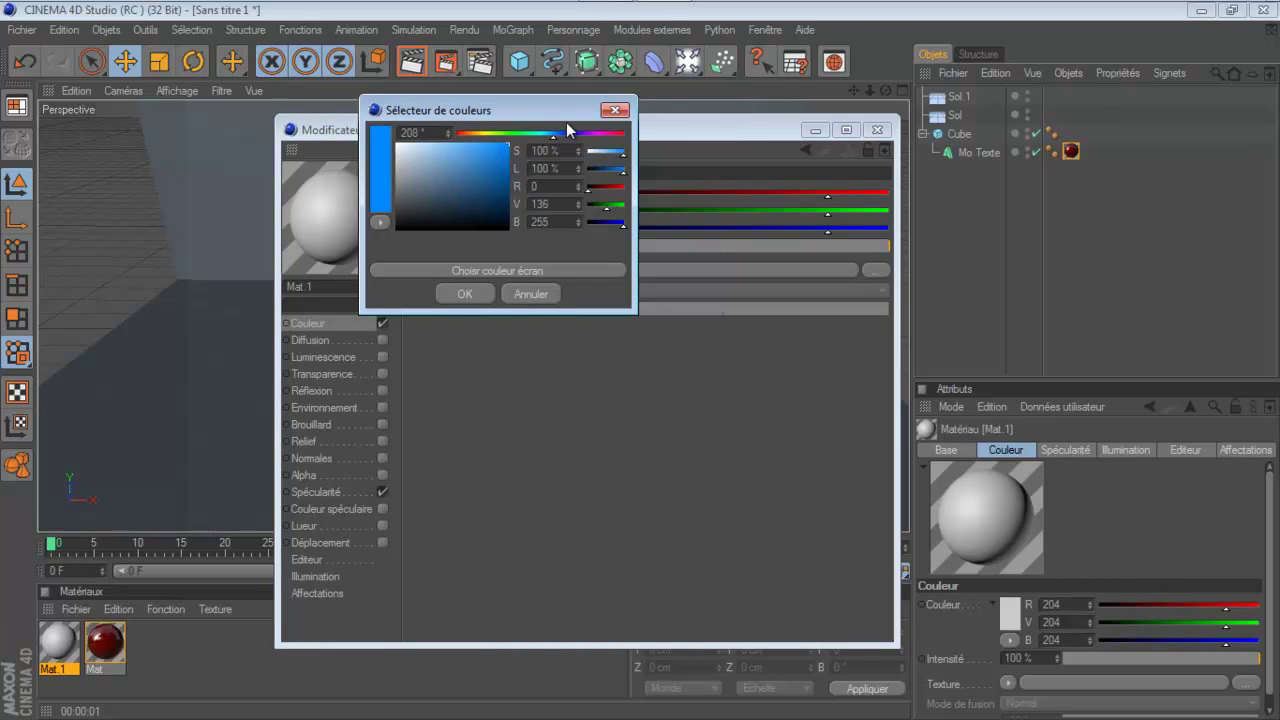
{"action": "left_click", "coordinate": [468, 294]}
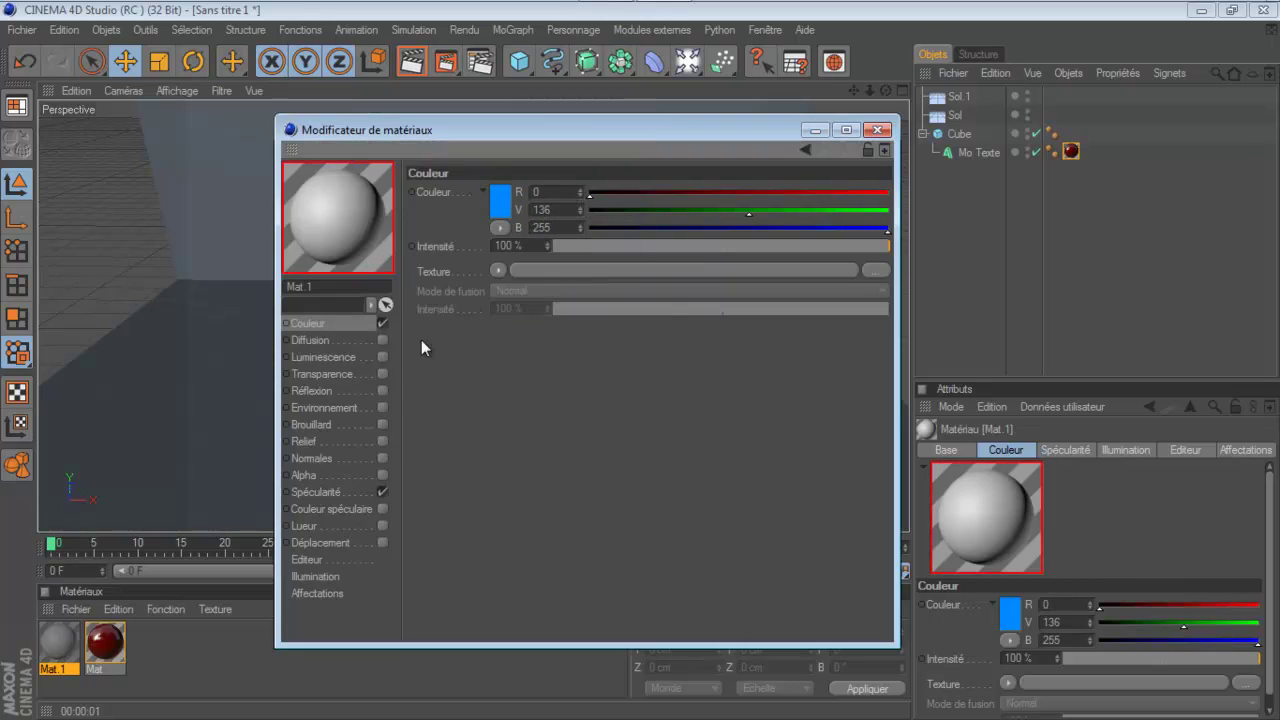
{"action": "left_click", "coordinate": [382, 491]}
Give the blue material a 20% reflection with a Fresnel texture at 20% intensity, and apply it to the cube.
{"action": "left_click", "coordinate": [347, 391]}
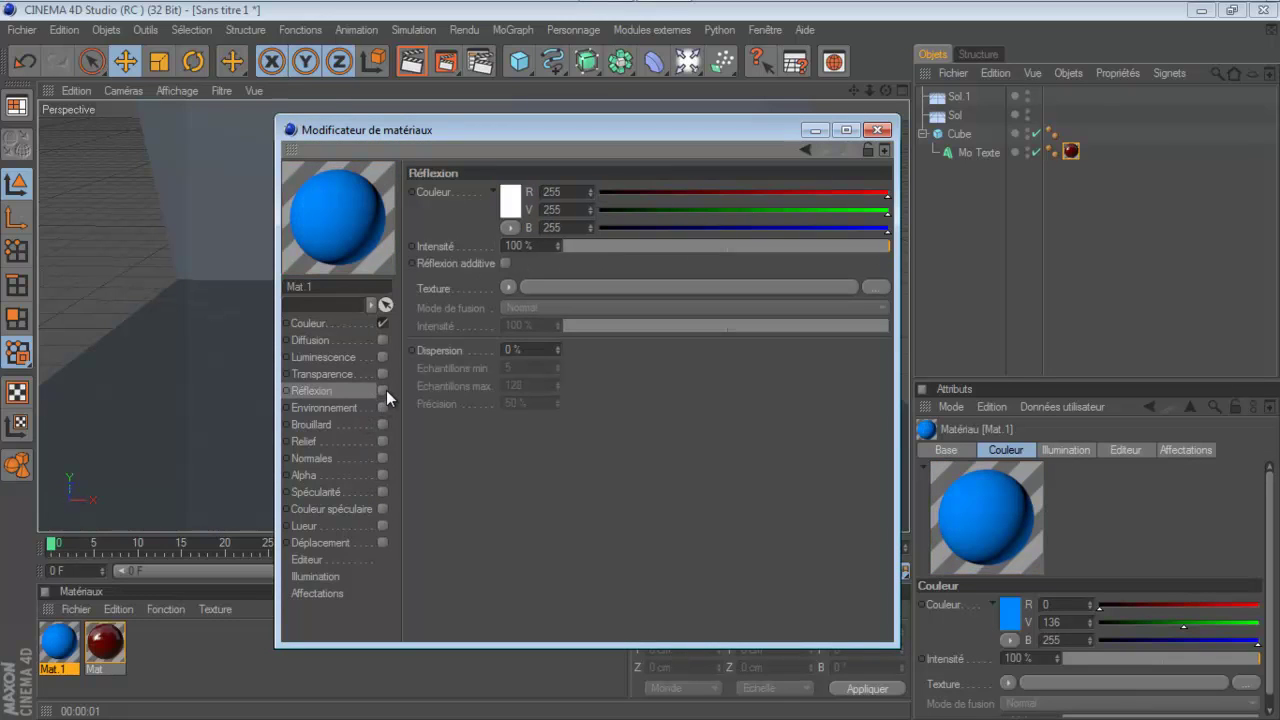
{"action": "left_click", "coordinate": [383, 390]}
{"action": "left_click_drag", "start_coordinate": [605, 246], "coordinate": [629, 248]}
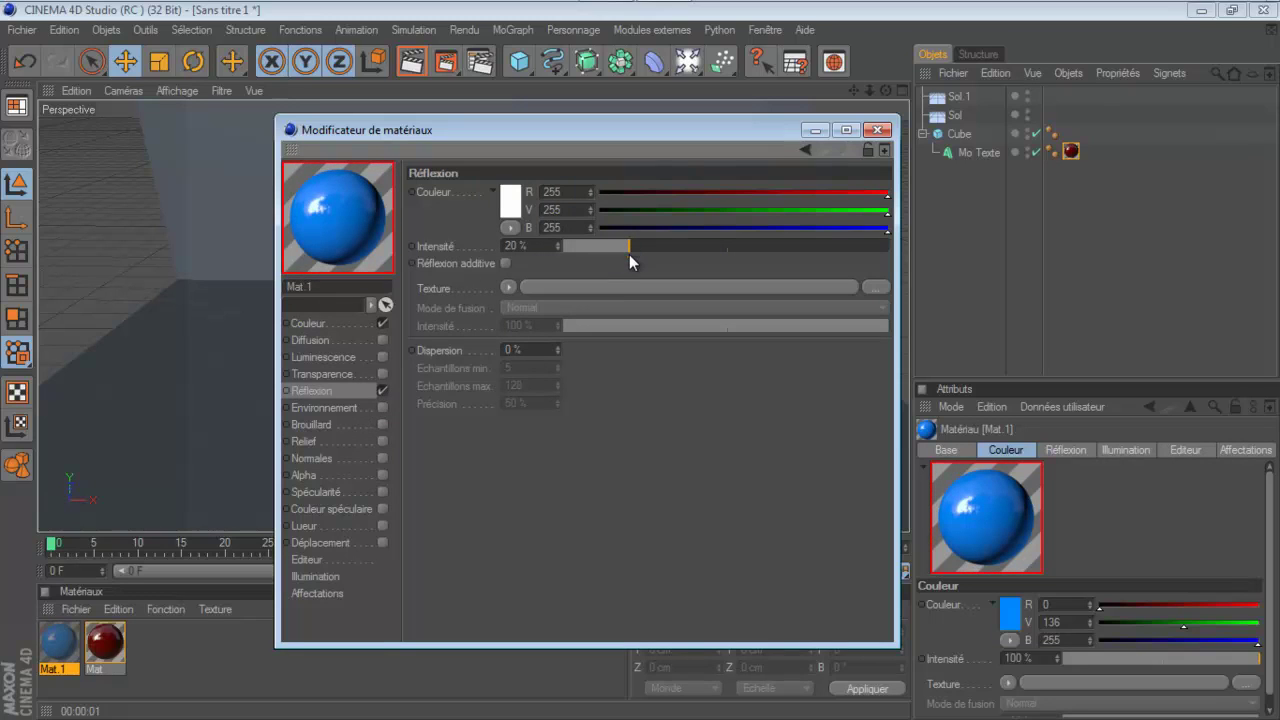
{"action": "left_click", "coordinate": [508, 288]}
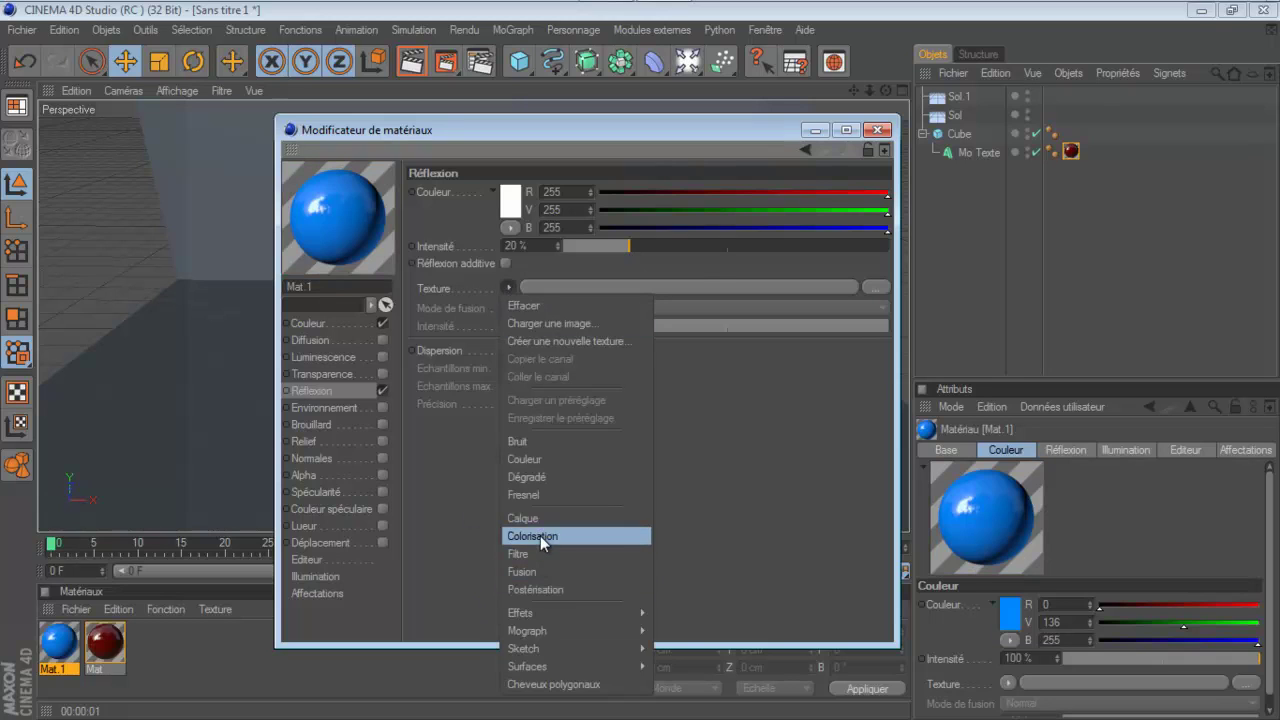
{"action": "left_click", "coordinate": [531, 495]}
{"action": "left_click_drag", "start_coordinate": [613, 380], "coordinate": [629, 384]}
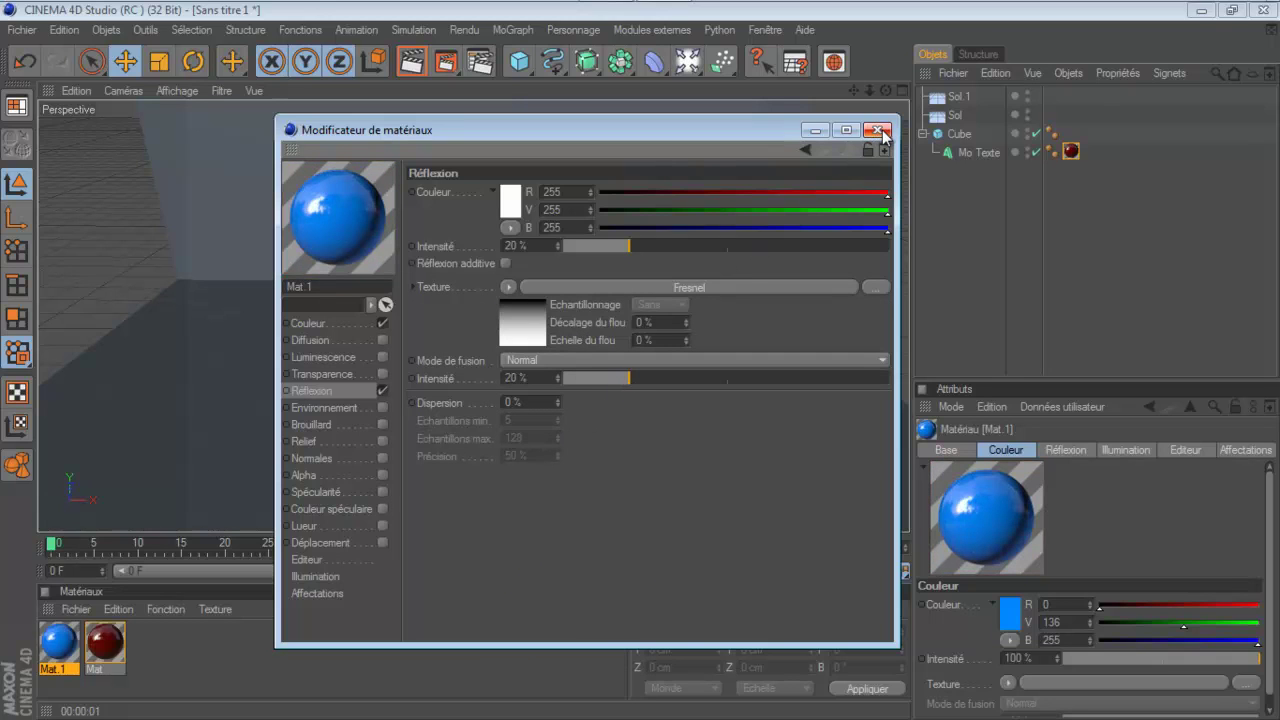
{"action": "left_click", "coordinate": [877, 130]}
{"action": "left_click_drag", "start_coordinate": [62, 648], "coordinate": [441, 243]}
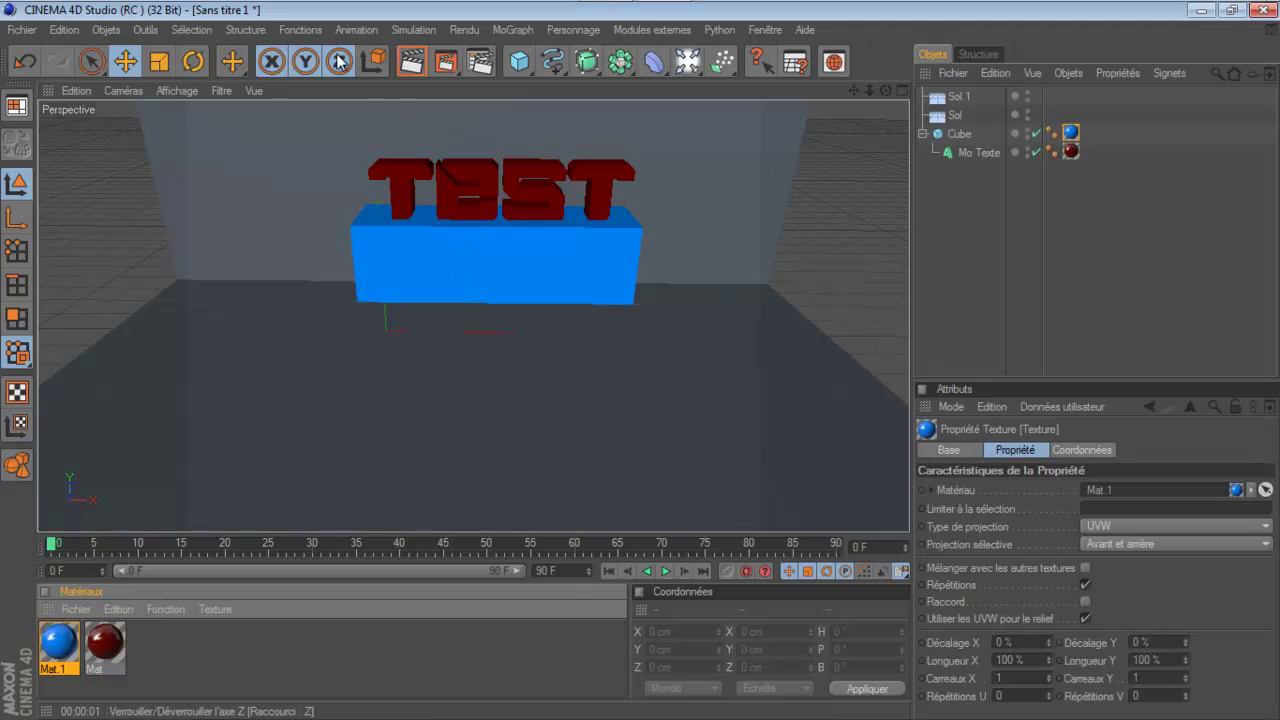
Render the active perspective view to check the red title and blue cube, and select the floor.
{"action": "left_click", "coordinate": [410, 62]}
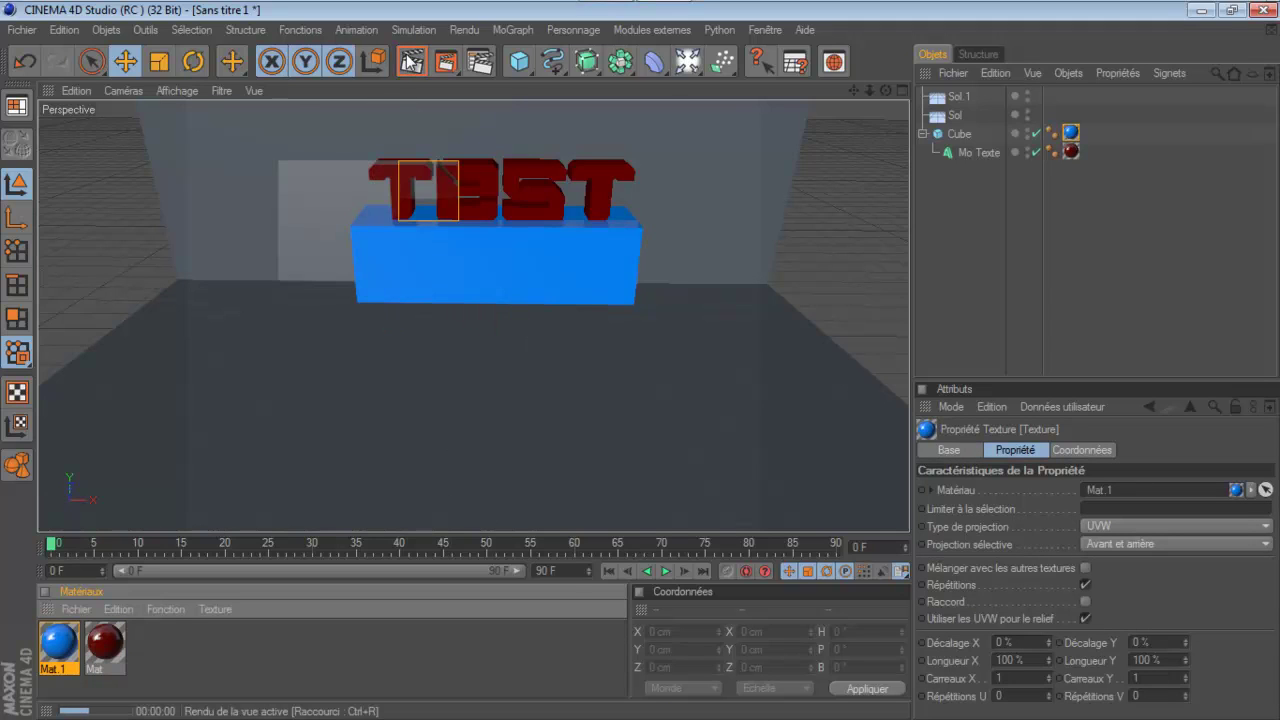
{"action": "left_click", "coordinate": [564, 406]}
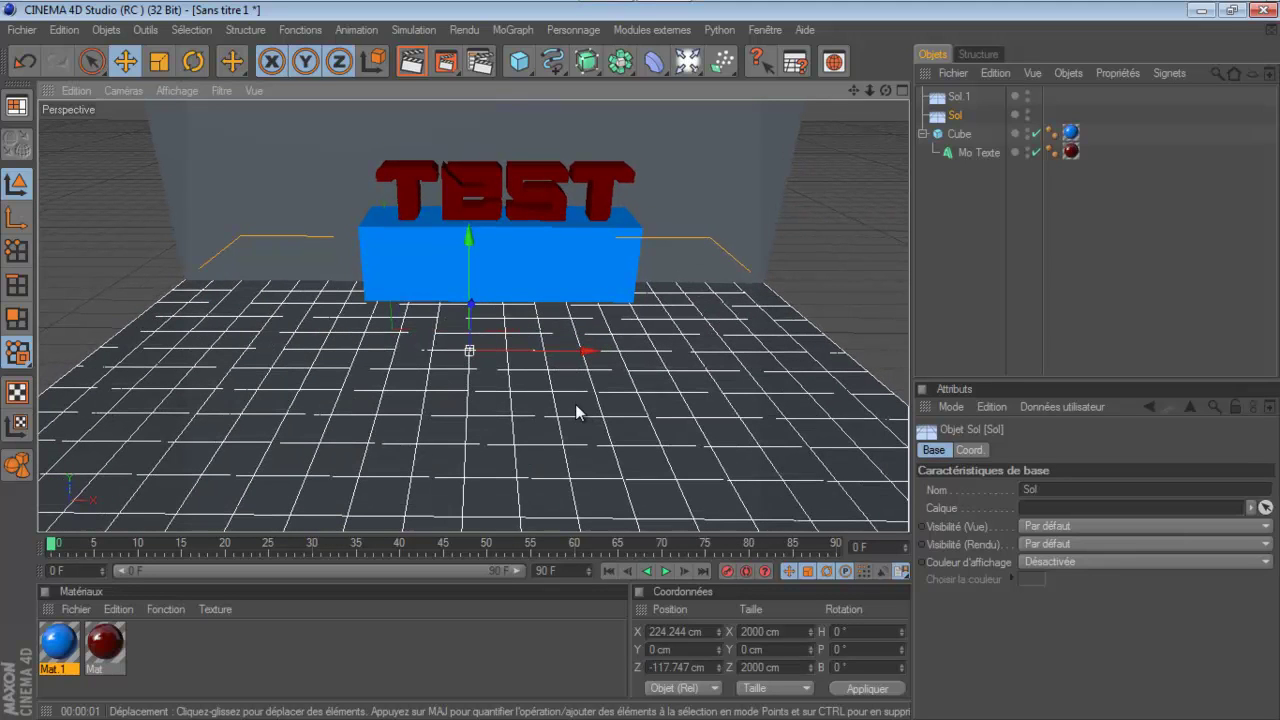
{"action": "left_click_drag", "start_coordinate": [884, 89], "coordinate": [643, 368]}
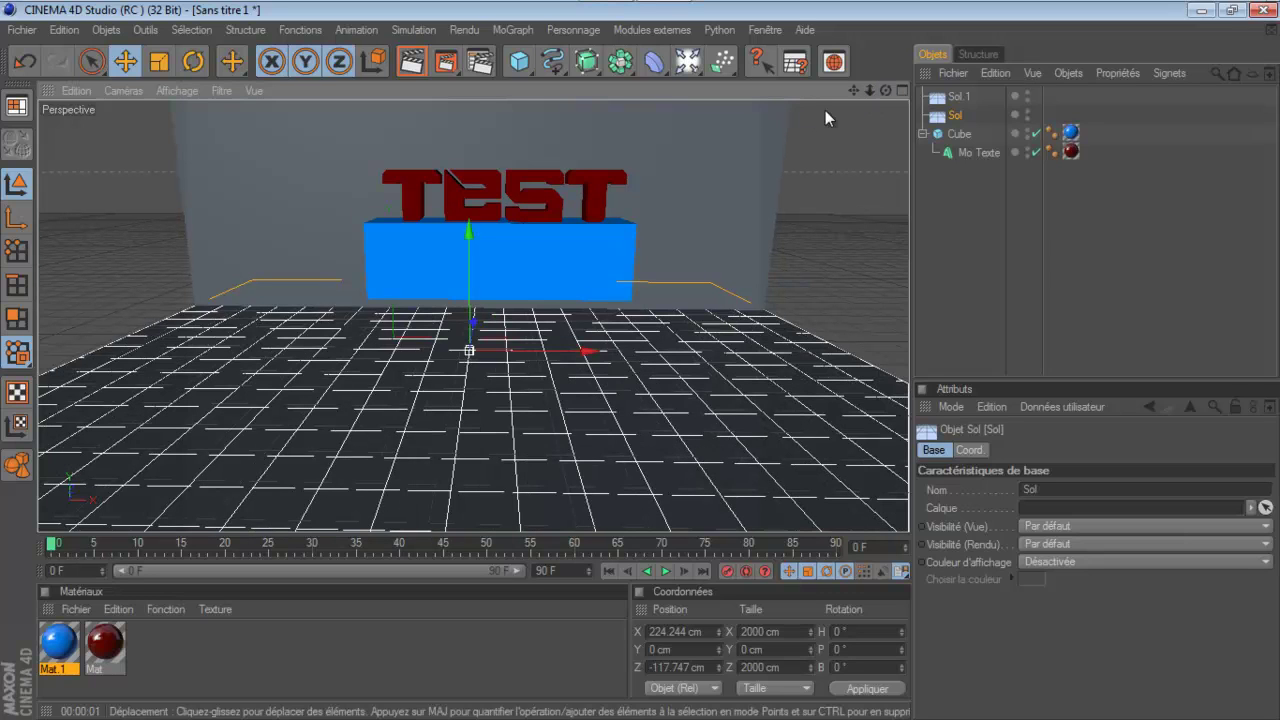
{"action": "left_click_drag", "start_coordinate": [886, 89], "coordinate": [641, 361]}
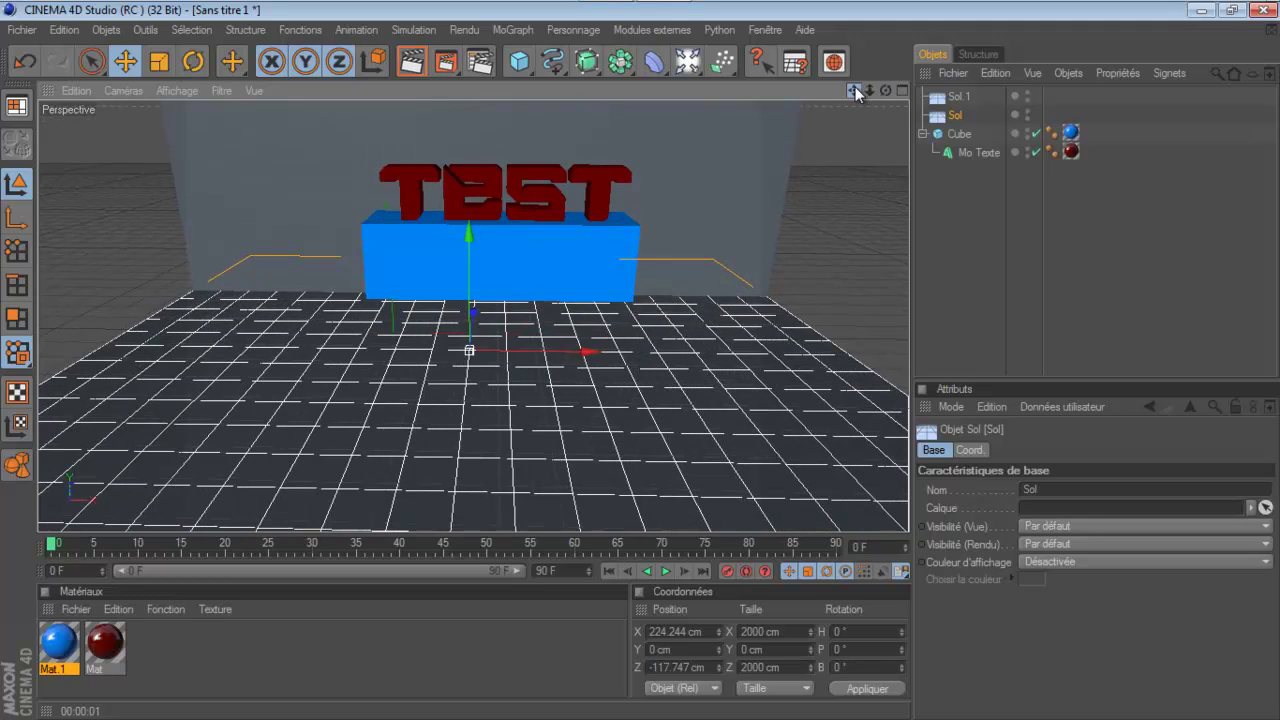
{"action": "left_click_drag", "start_coordinate": [854, 91], "coordinate": [640, 361]}
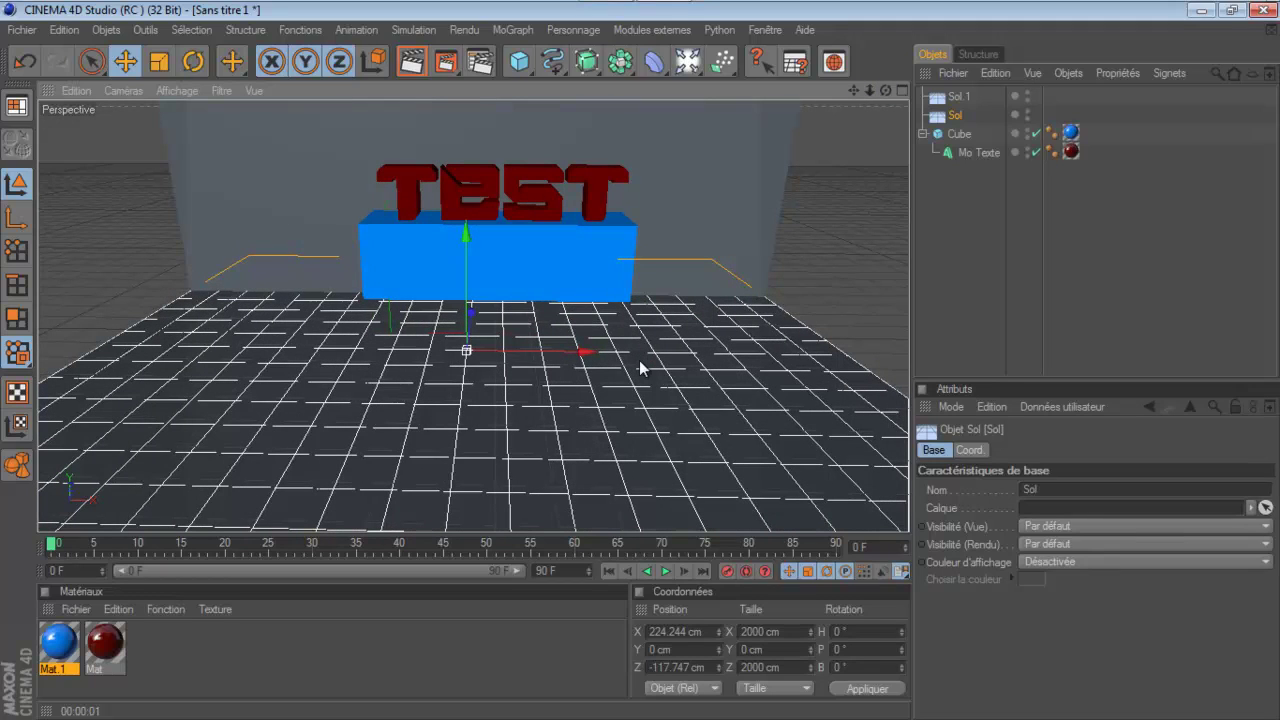
{"action": "left_click_drag", "start_coordinate": [854, 91], "coordinate": [640, 361]}
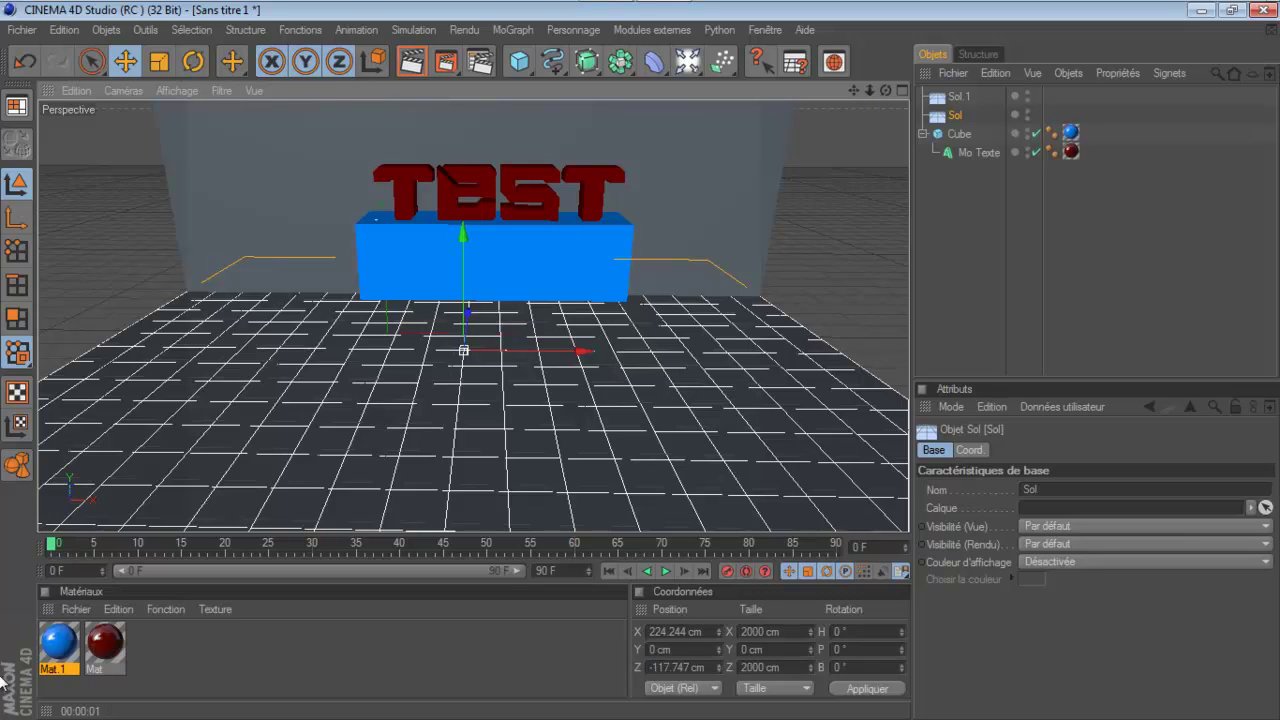
{"action": "double_click", "coordinate": [161, 652]}
{"action": "double_click", "coordinate": [62, 646]}
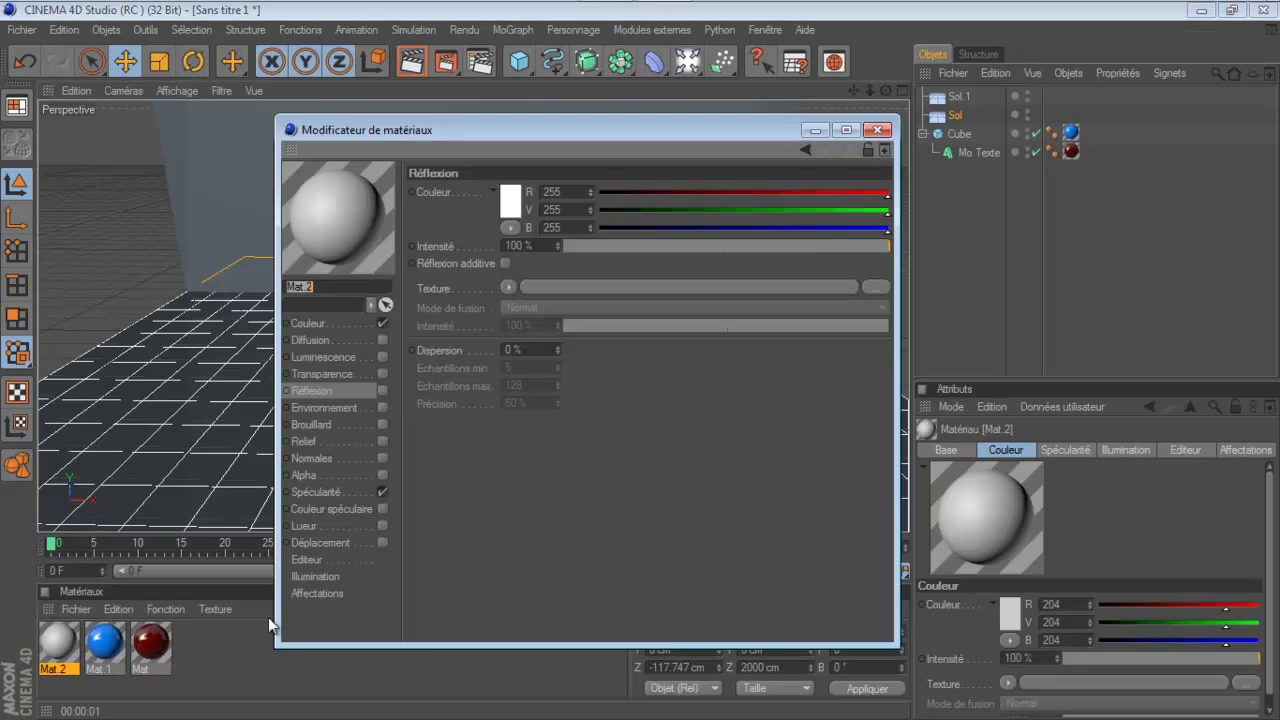
{"action": "left_click", "coordinate": [515, 210]}
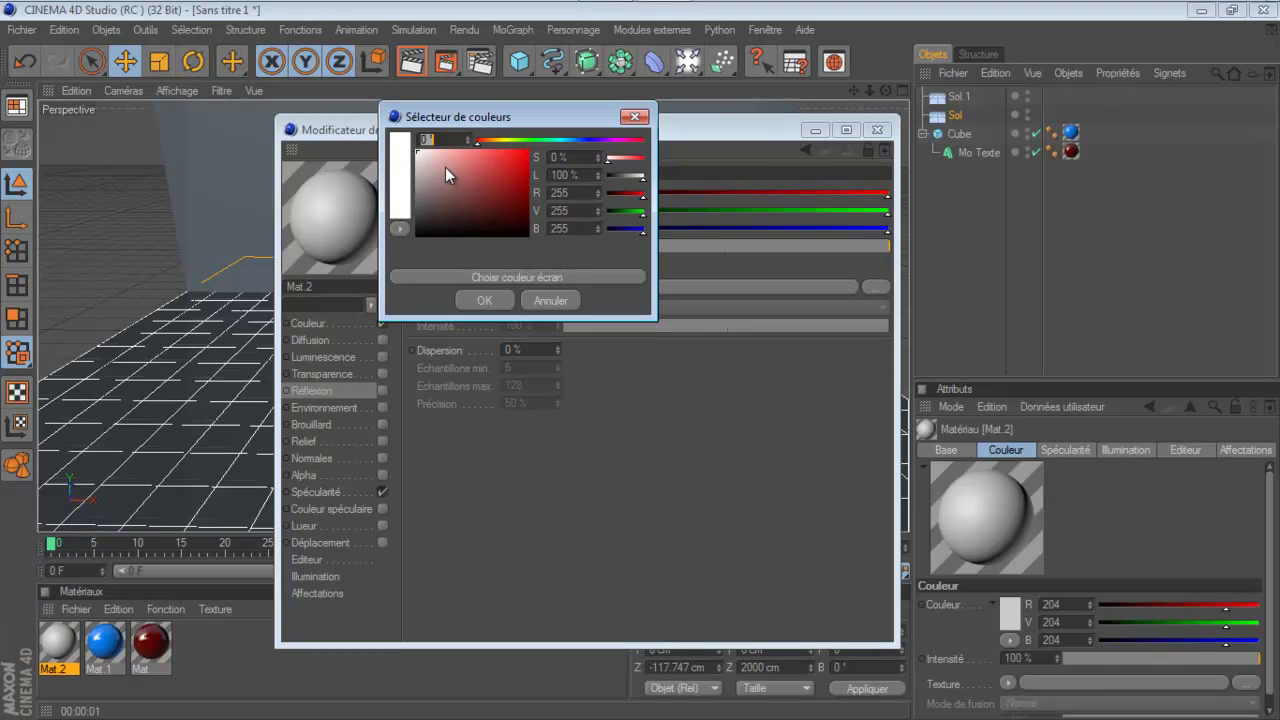
{"action": "mouse_move", "coordinate": [425, 157]}
{"action": "left_mouse_down"}
{"action": "mouse_move", "coordinate": [474, 155]}
{"action": "mouse_move", "coordinate": [370, 130]}
{"action": "mouse_move", "coordinate": [445, 165]}
{"action": "mouse_move", "coordinate": [244, 60]}
{"action": "mouse_move", "coordinate": [372, 102]}
{"action": "mouse_move", "coordinate": [456, 312]}
{"action": "mouse_move", "coordinate": [571, 103]}
{"action": "mouse_move", "coordinate": [644, 331]}
{"action": "mouse_move", "coordinate": [372, 83]}
{"action": "mouse_move", "coordinate": [454, 180]}
{"action": "mouse_move", "coordinate": [558, 235]}
{"action": "mouse_move", "coordinate": [481, 186]}
{"action": "mouse_move", "coordinate": [418, 120]}
{"action": "mouse_move", "coordinate": [514, 177]}
{"action": "mouse_move", "coordinate": [580, 244]}
{"action": "mouse_move", "coordinate": [380, 125]}
{"action": "mouse_move", "coordinate": [563, 267]}
{"action": "mouse_move", "coordinate": [297, 58]}
{"action": "mouse_move", "coordinate": [239, 129]}
{"action": "mouse_move", "coordinate": [391, 274]}
{"action": "mouse_move", "coordinate": [702, 341]}
{"action": "mouse_move", "coordinate": [665, 366]}
{"action": "left_mouse_up"}
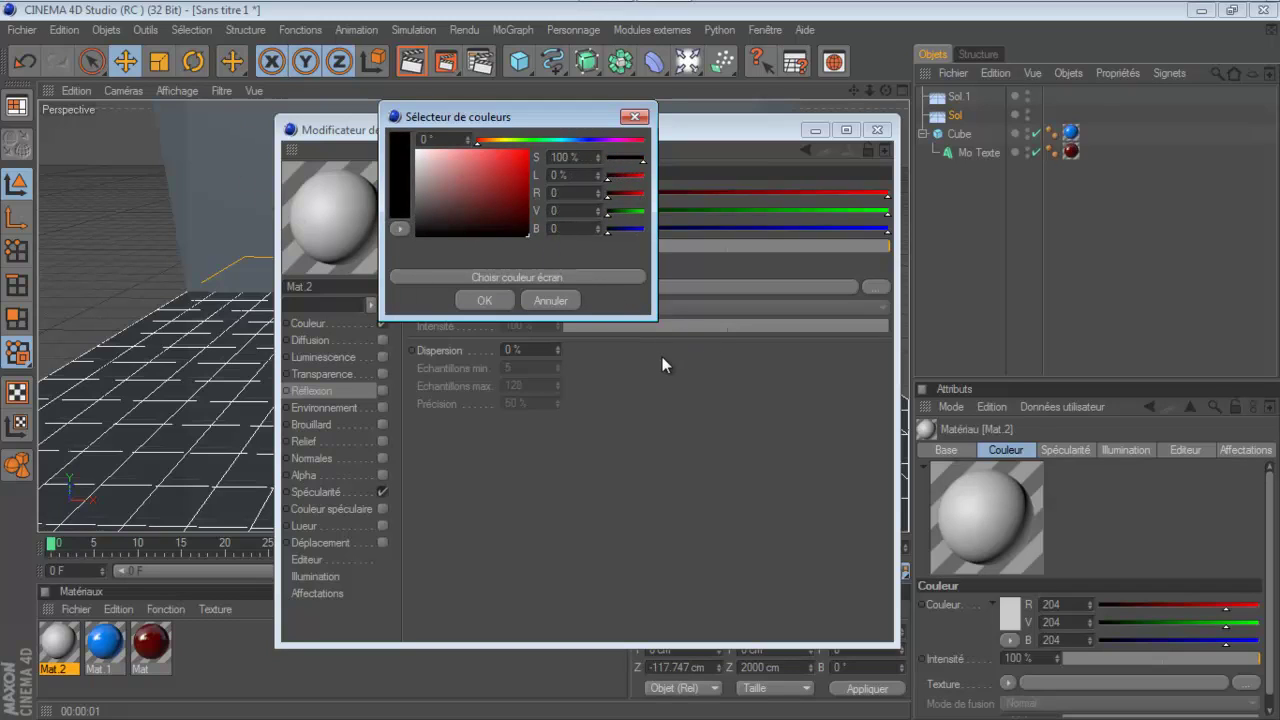
{"action": "left_click", "coordinate": [488, 300]}
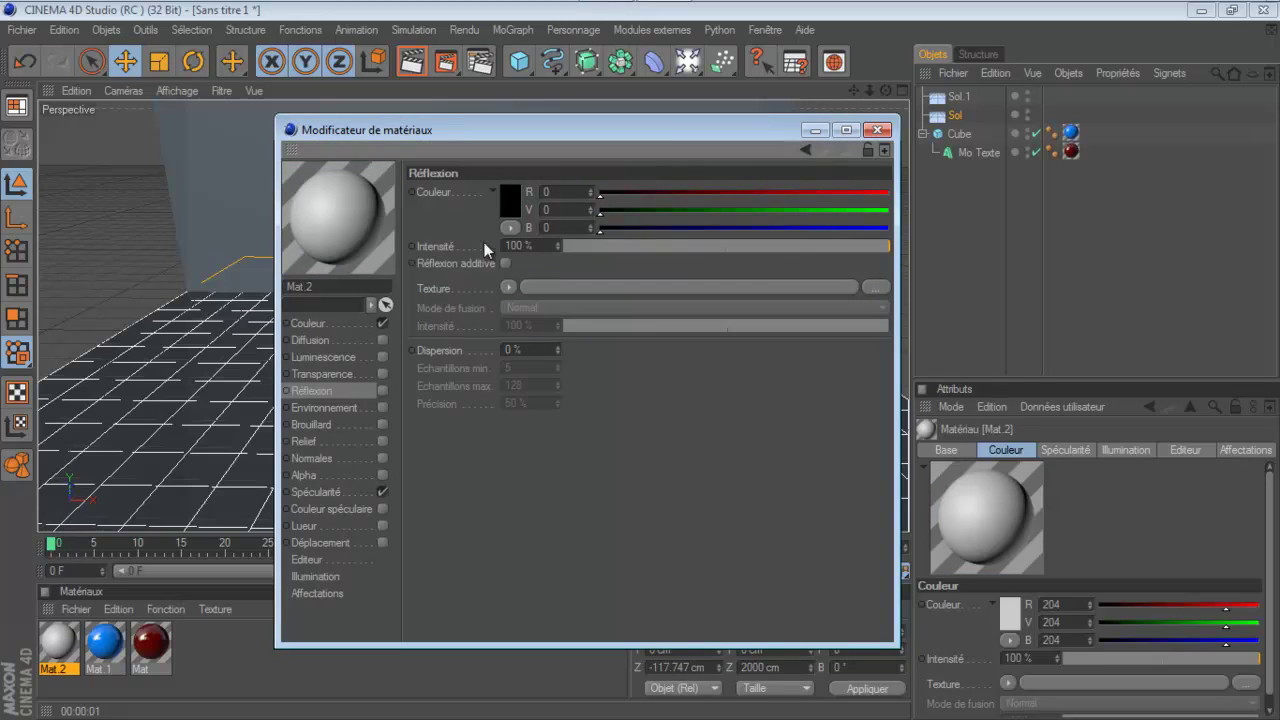
{"action": "left_click", "coordinate": [877, 130]}
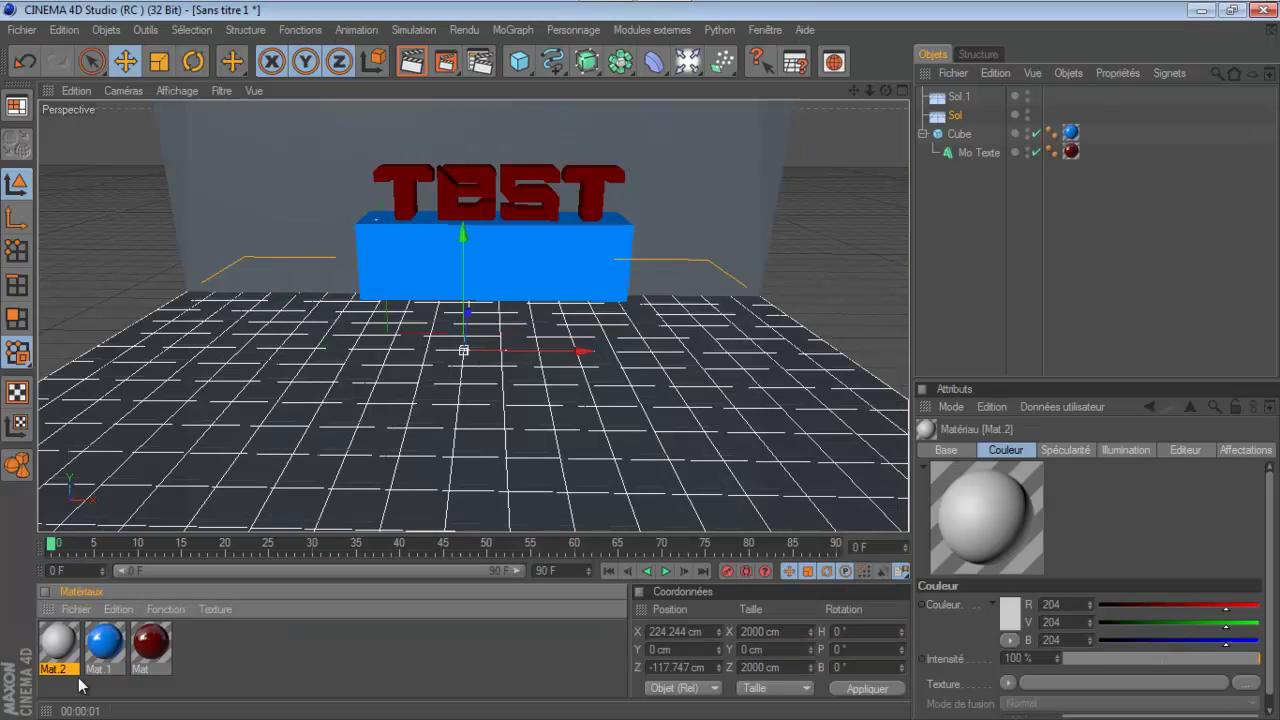
{"action": "left_click", "coordinate": [118, 609]}
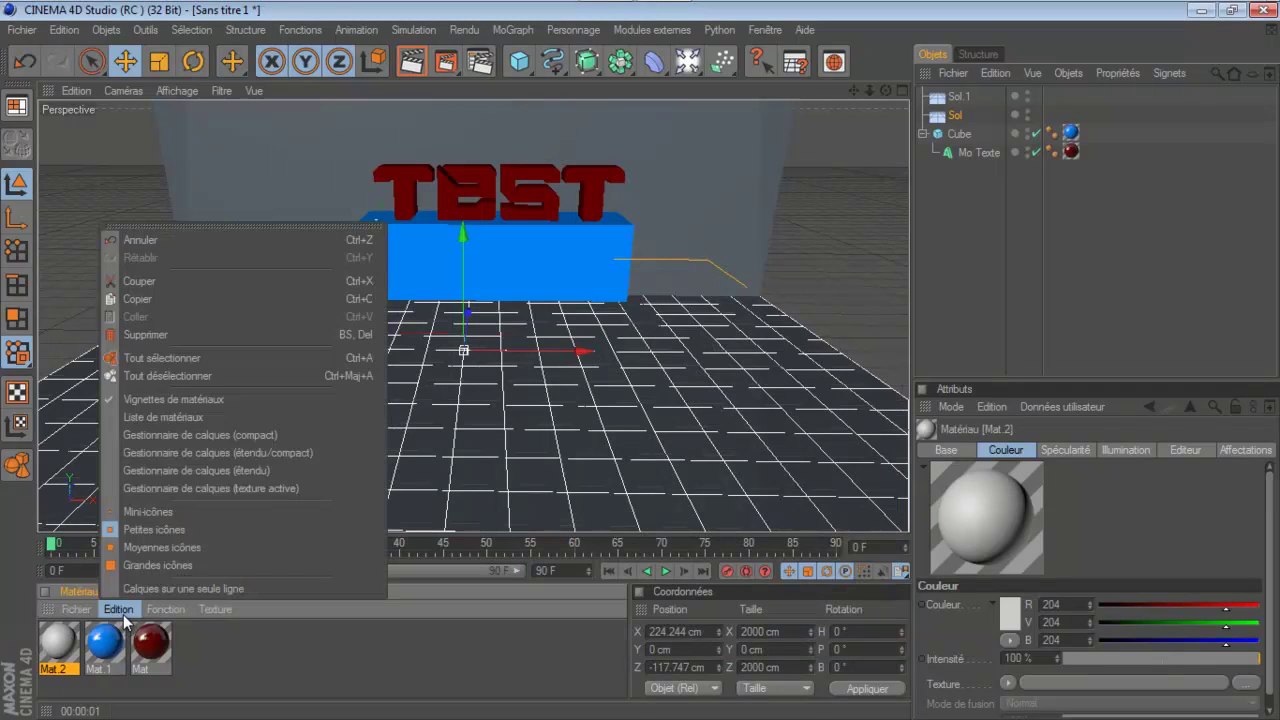
{"action": "left_click", "coordinate": [213, 357]}
Create a third material with a black colour of R 0, V 0, B 0 and turn off its specularity.
{"action": "left_click", "coordinate": [148, 640]}
{"action": "left_click", "coordinate": [60, 640]}
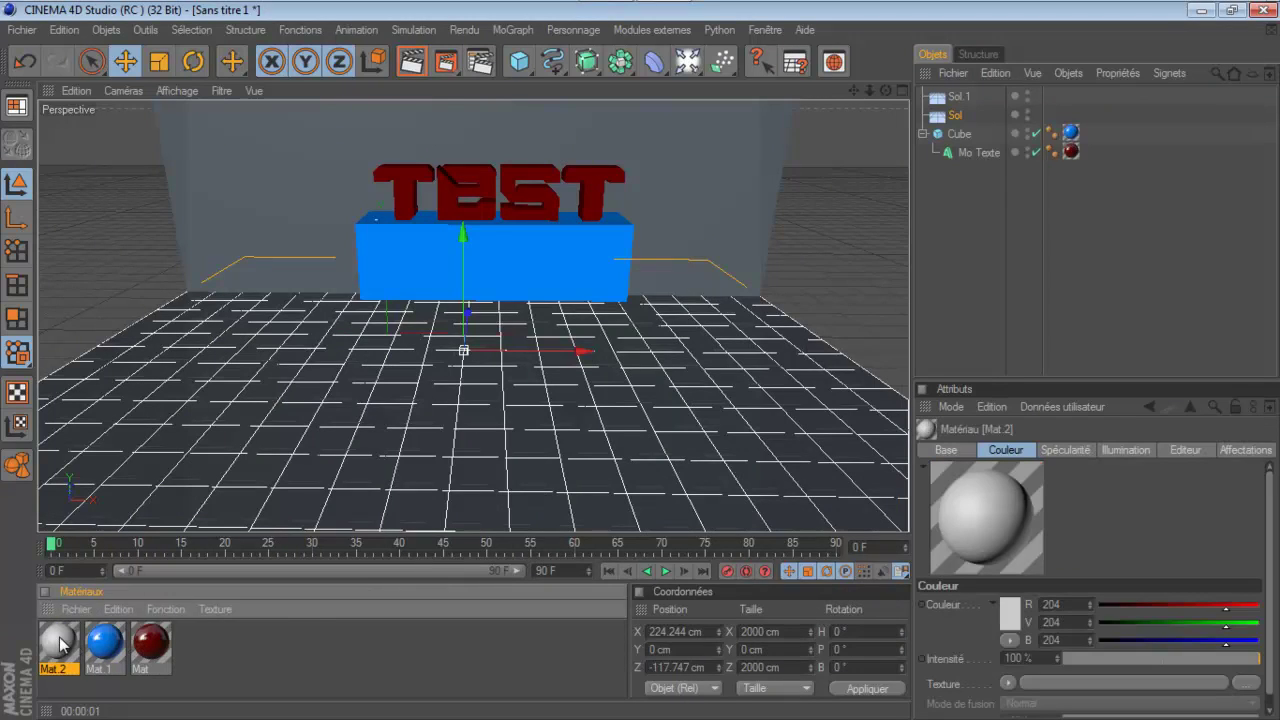
{"action": "double_click", "coordinate": [60, 640]}
{"action": "left_click", "coordinate": [327, 323]}
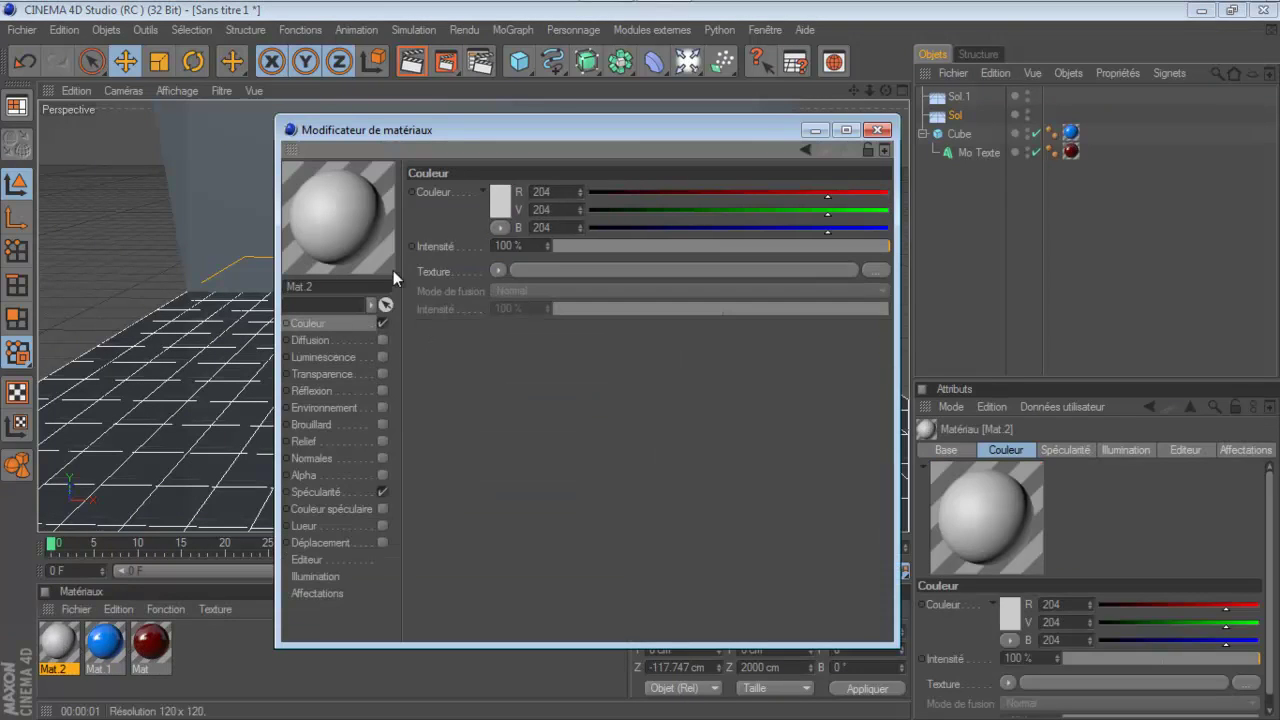
{"action": "left_click", "coordinate": [502, 208]}
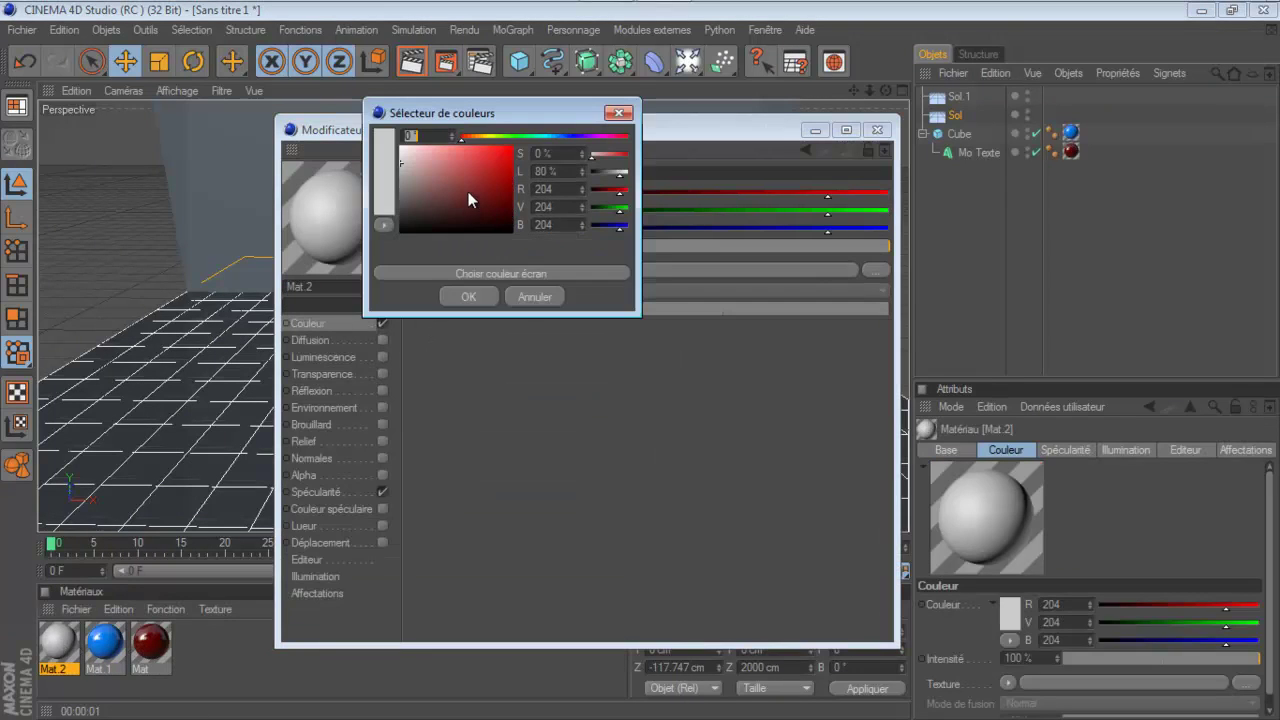
{"action": "left_click", "coordinate": [460, 296]}
{"action": "left_click", "coordinate": [312, 390]}
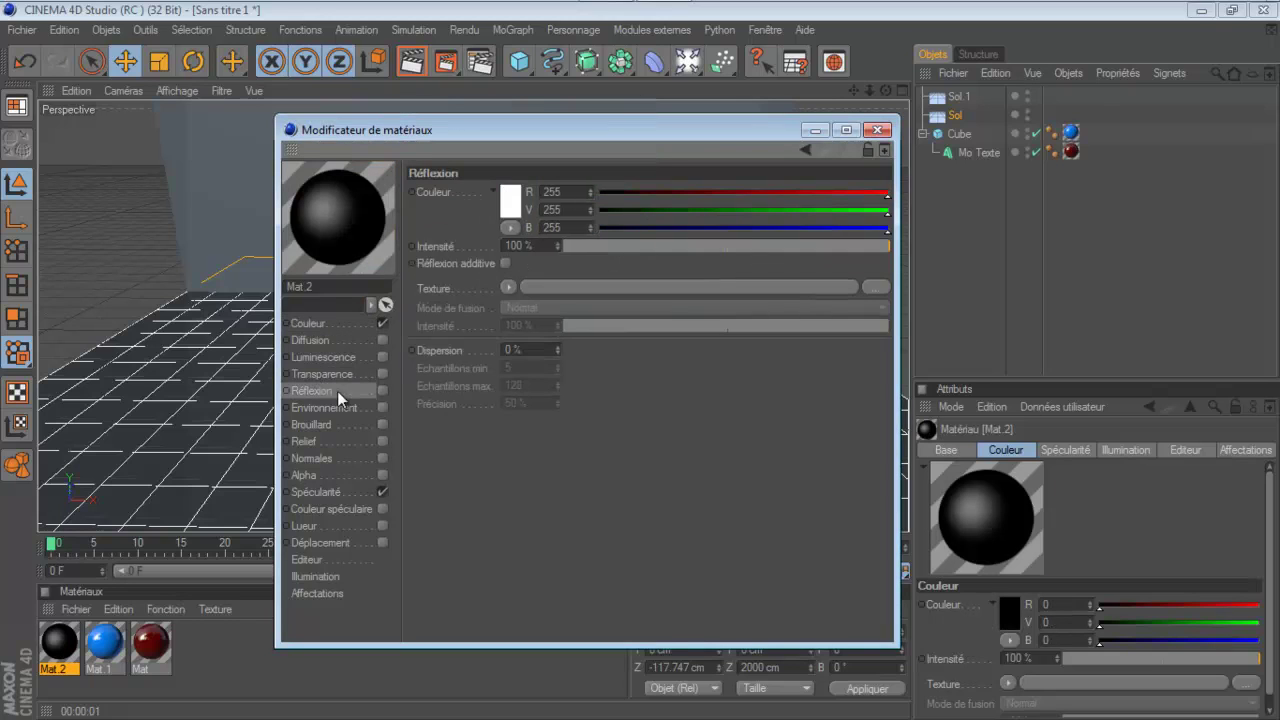
{"action": "left_click", "coordinate": [382, 491]}
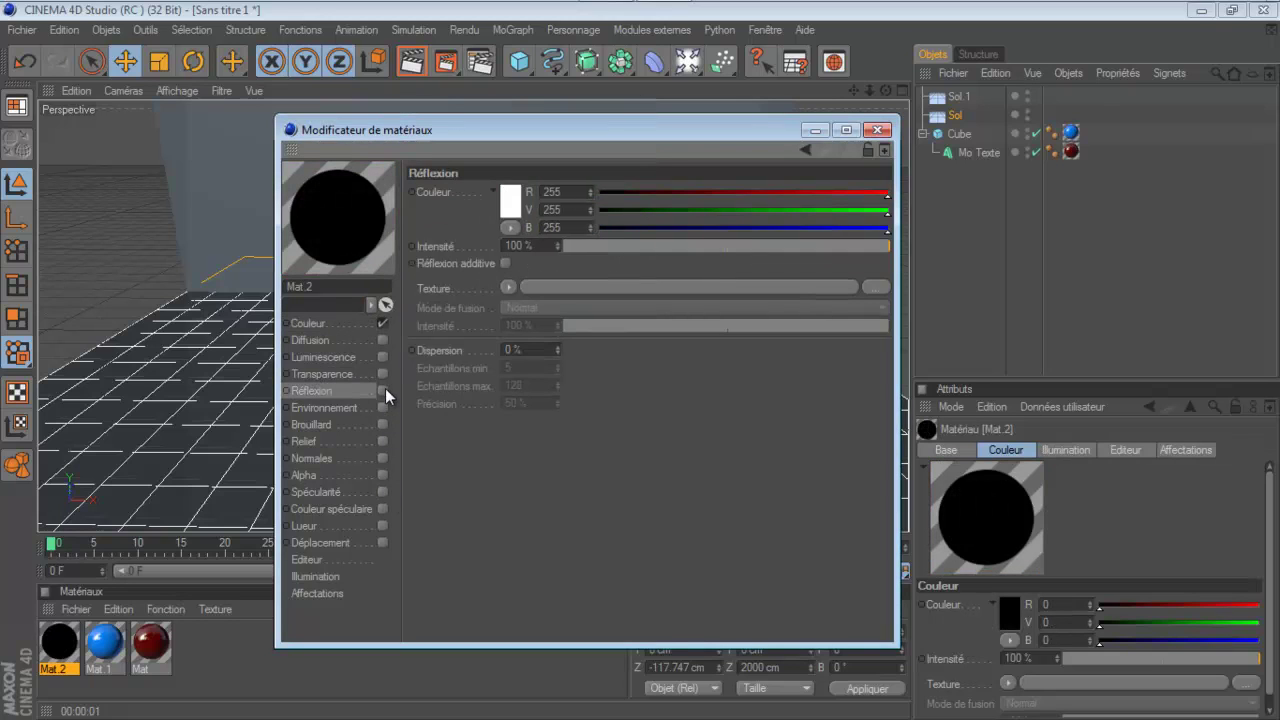
Give the black material a 20% reflection with a Fresnel texture at 22% intensity, and apply it to the floor.
{"action": "left_click", "coordinate": [382, 390]}
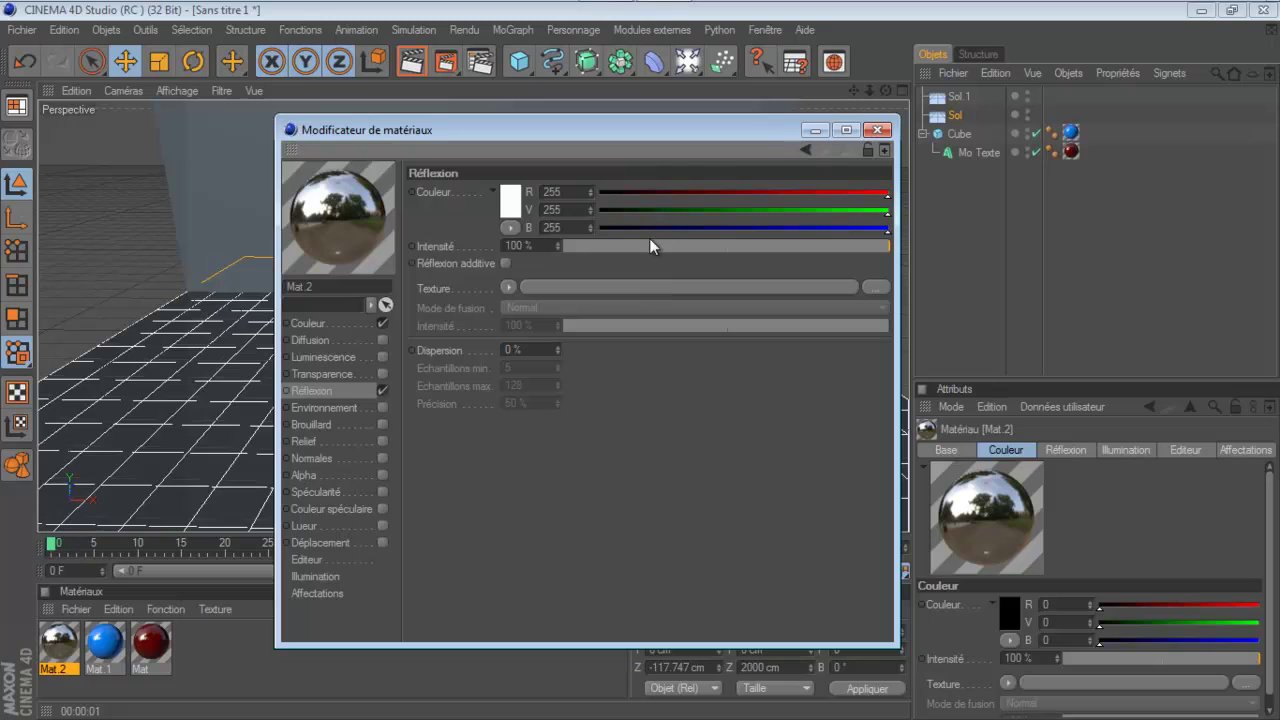
{"action": "left_click_drag", "start_coordinate": [649, 240], "coordinate": [629, 245]}
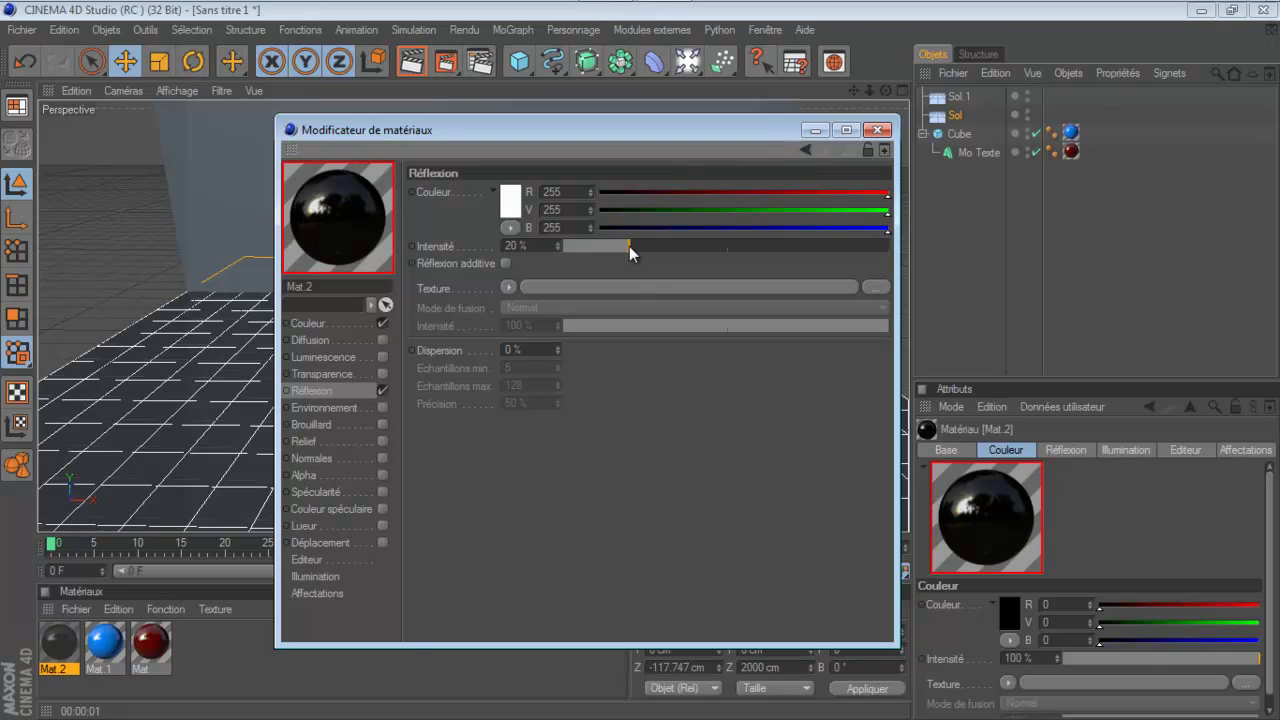
{"action": "left_click", "coordinate": [513, 291]}
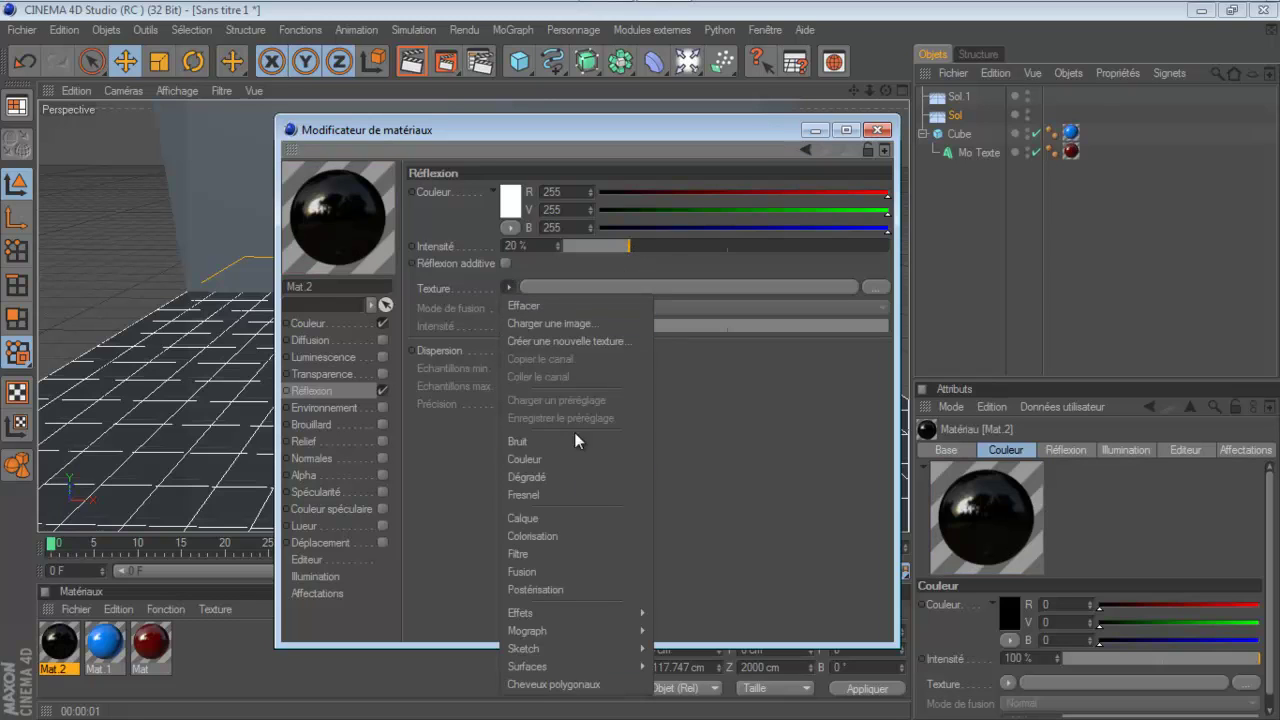
{"action": "left_click", "coordinate": [544, 492]}
{"action": "mouse_move", "coordinate": [626, 380]}
{"action": "left_mouse_down"}
{"action": "mouse_move", "coordinate": [643, 382]}
{"action": "mouse_move", "coordinate": [630, 378]}
{"action": "left_mouse_up"}
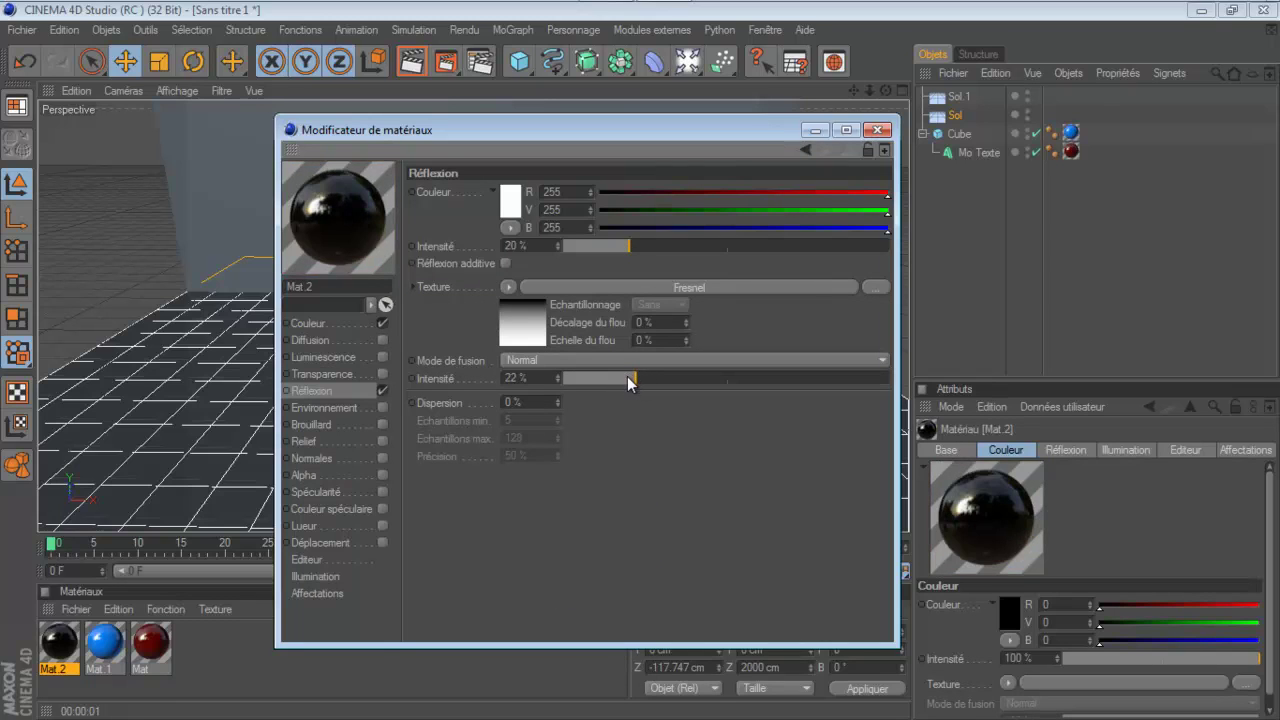
{"action": "left_click", "coordinate": [877, 130]}
{"action": "left_click_drag", "start_coordinate": [183, 500], "coordinate": [218, 462]}
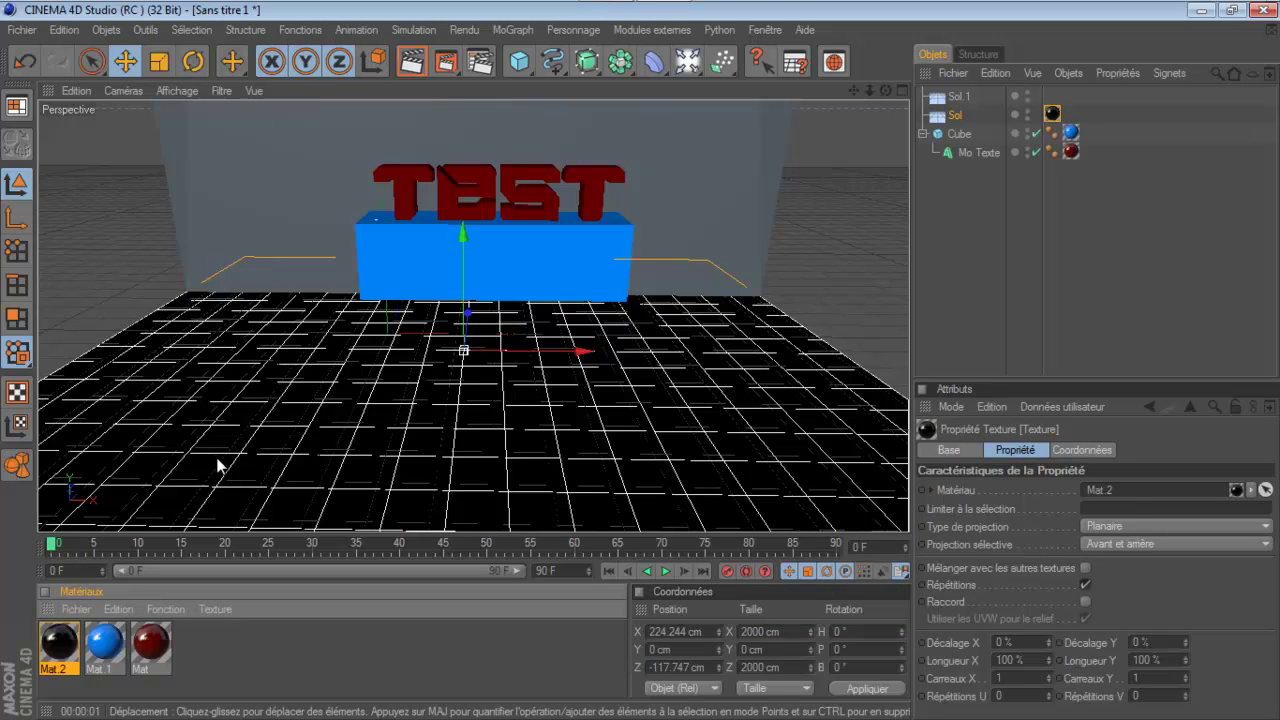
Render the perspective view to check the floor's reflections, and examine the projection settings of the floor's texture tag.
{"action": "left_click", "coordinate": [415, 62]}
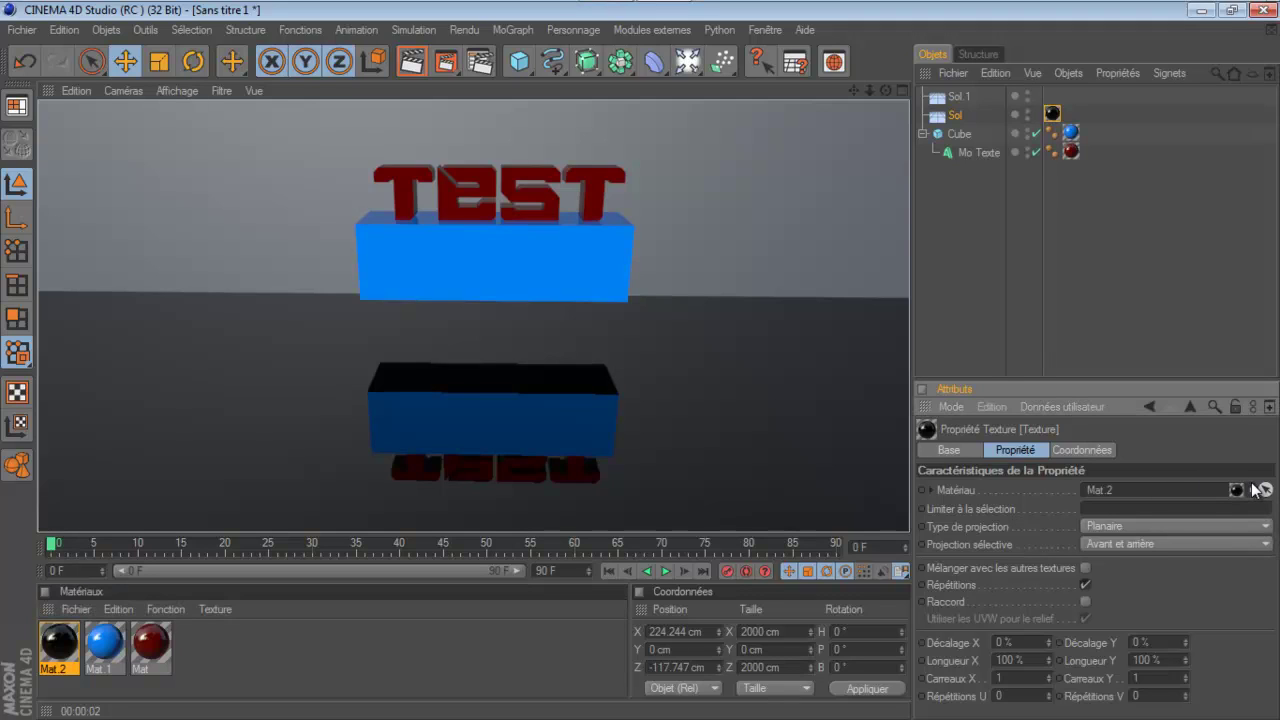
{"action": "left_click", "coordinate": [1148, 527]}
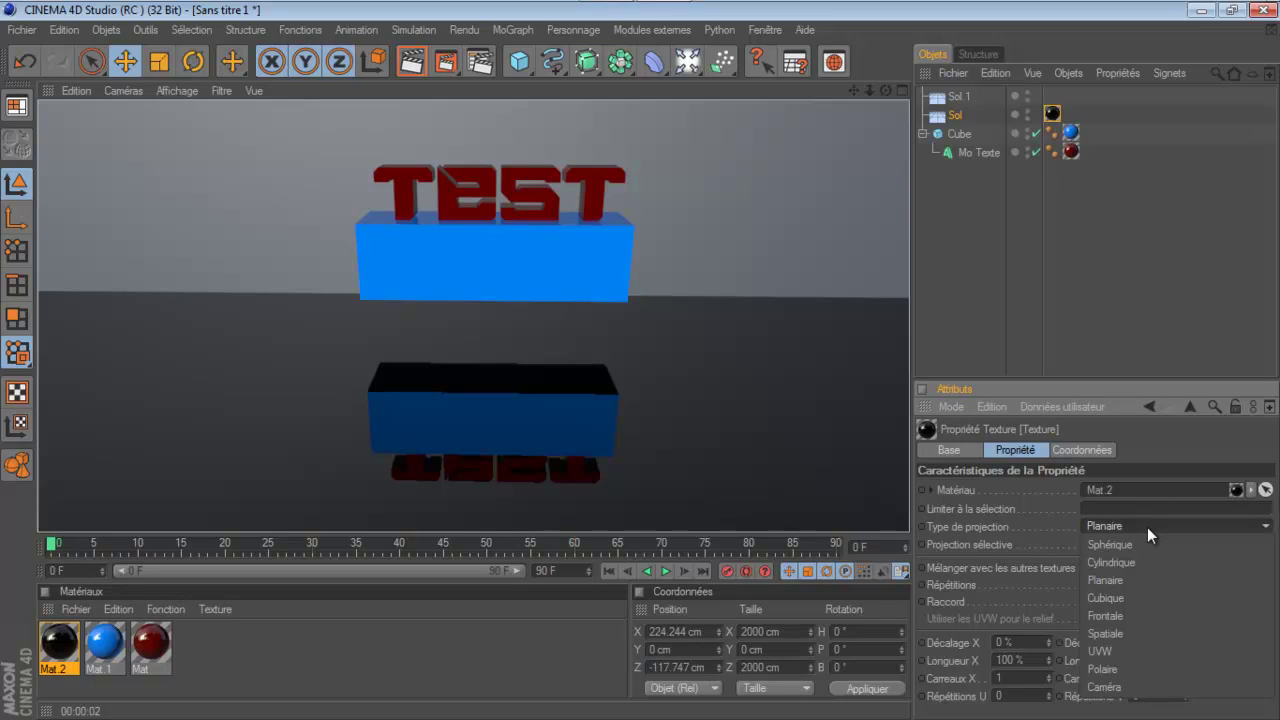
{"action": "left_click", "coordinate": [1141, 525]}
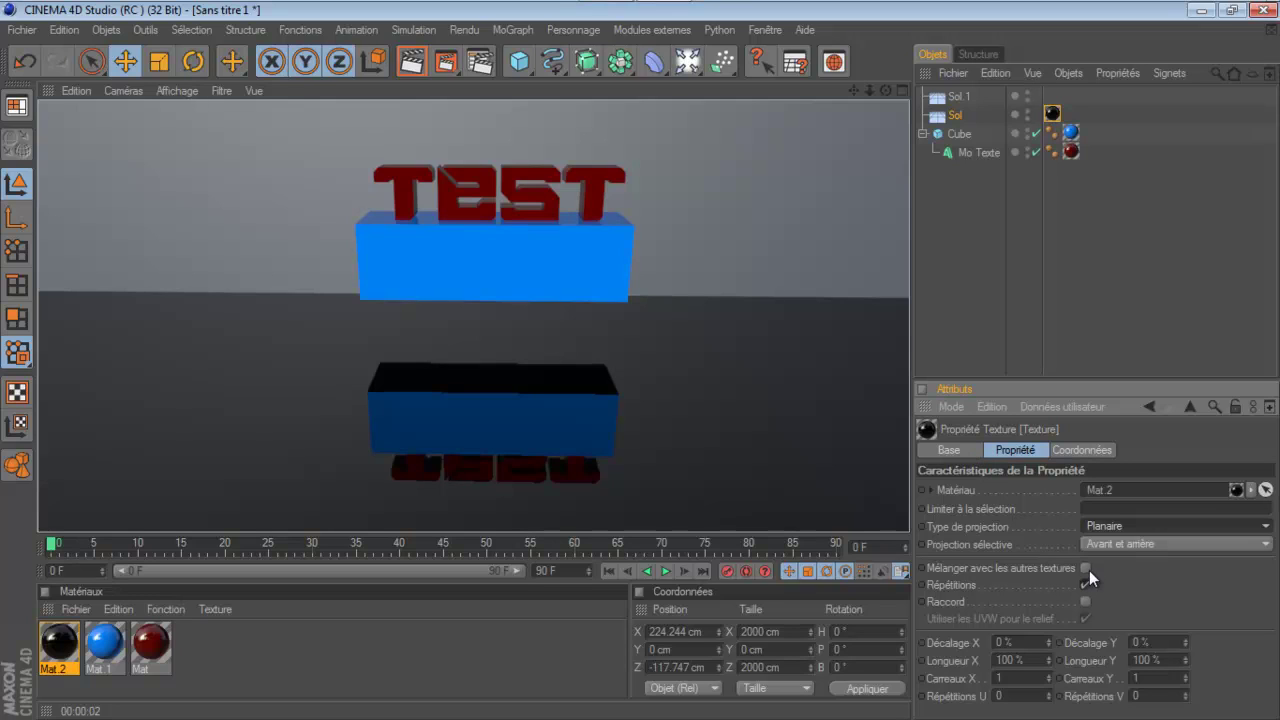
{"action": "left_click", "coordinate": [953, 450]}
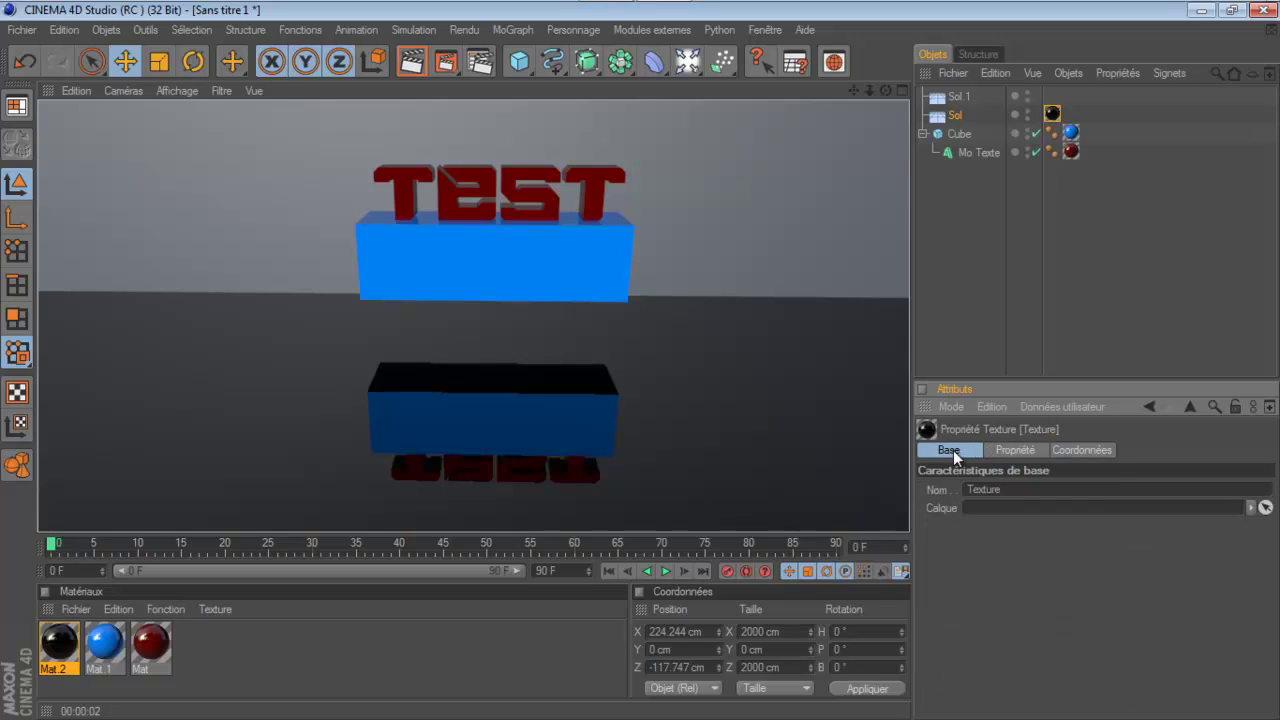
{"action": "left_click", "coordinate": [1068, 448]}
{"action": "left_click", "coordinate": [1033, 452]}
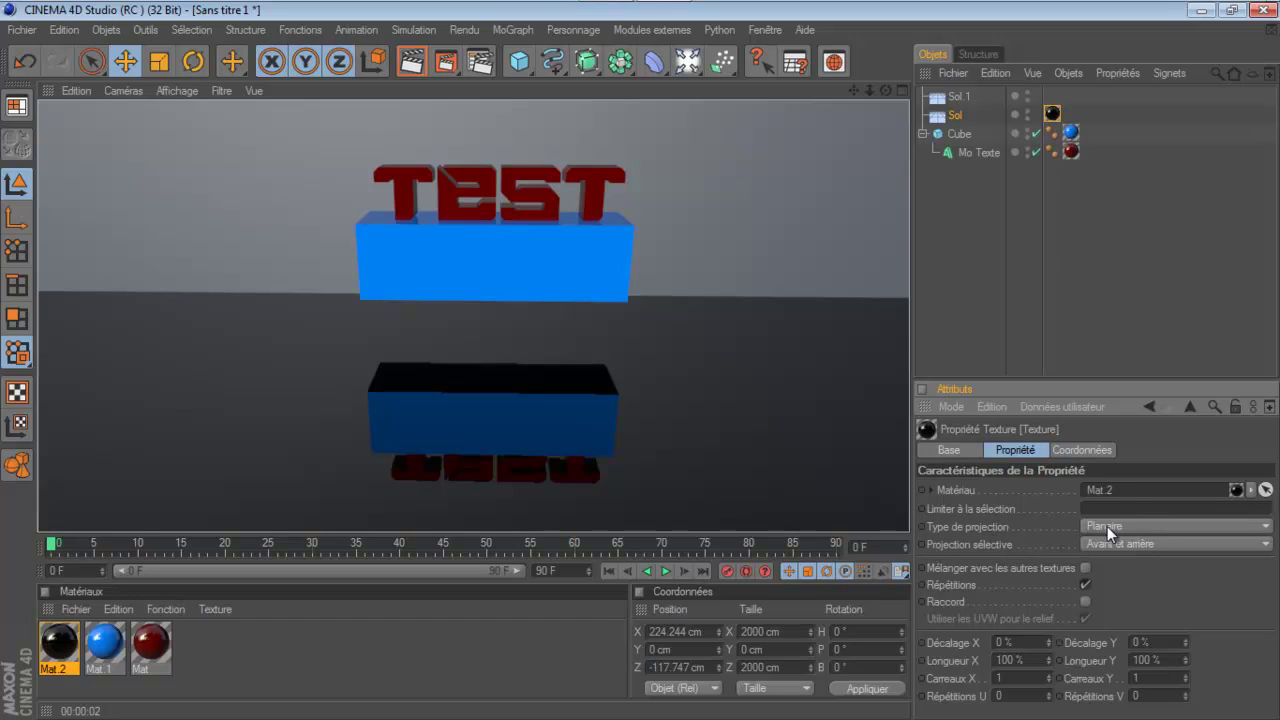
{"action": "left_click", "coordinate": [1088, 543]}
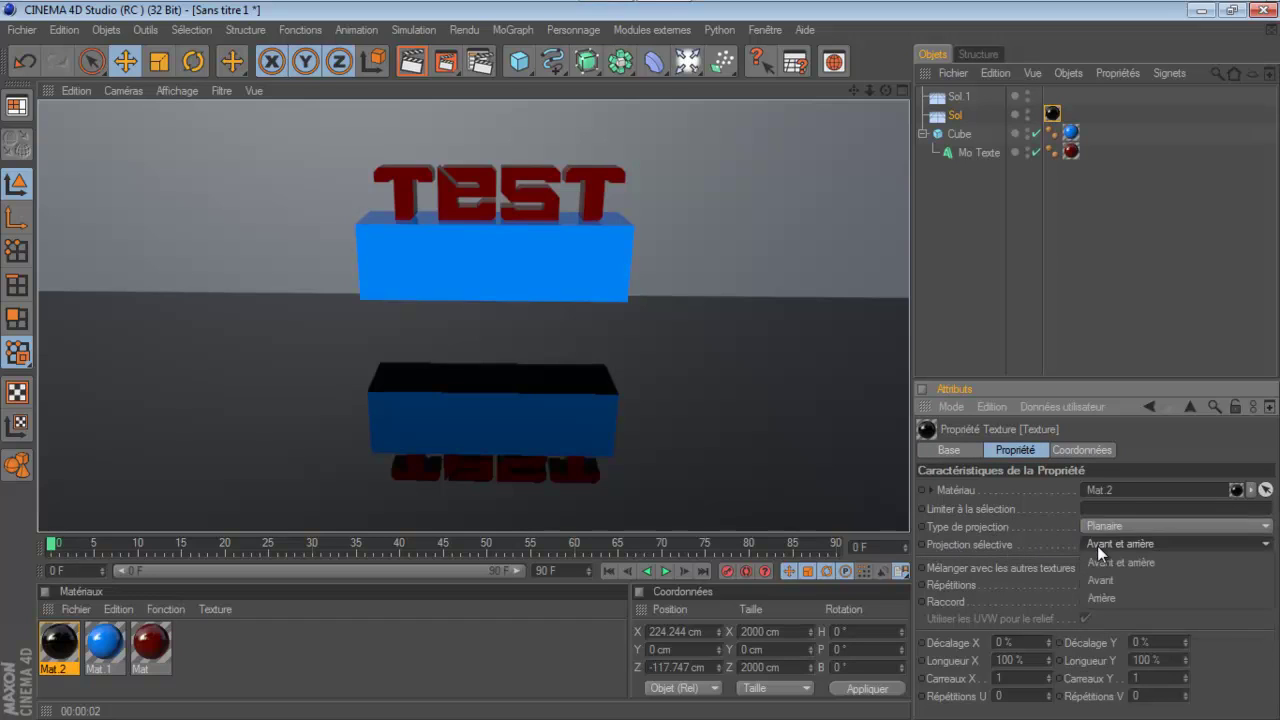
{"action": "left_click", "coordinate": [1102, 543]}
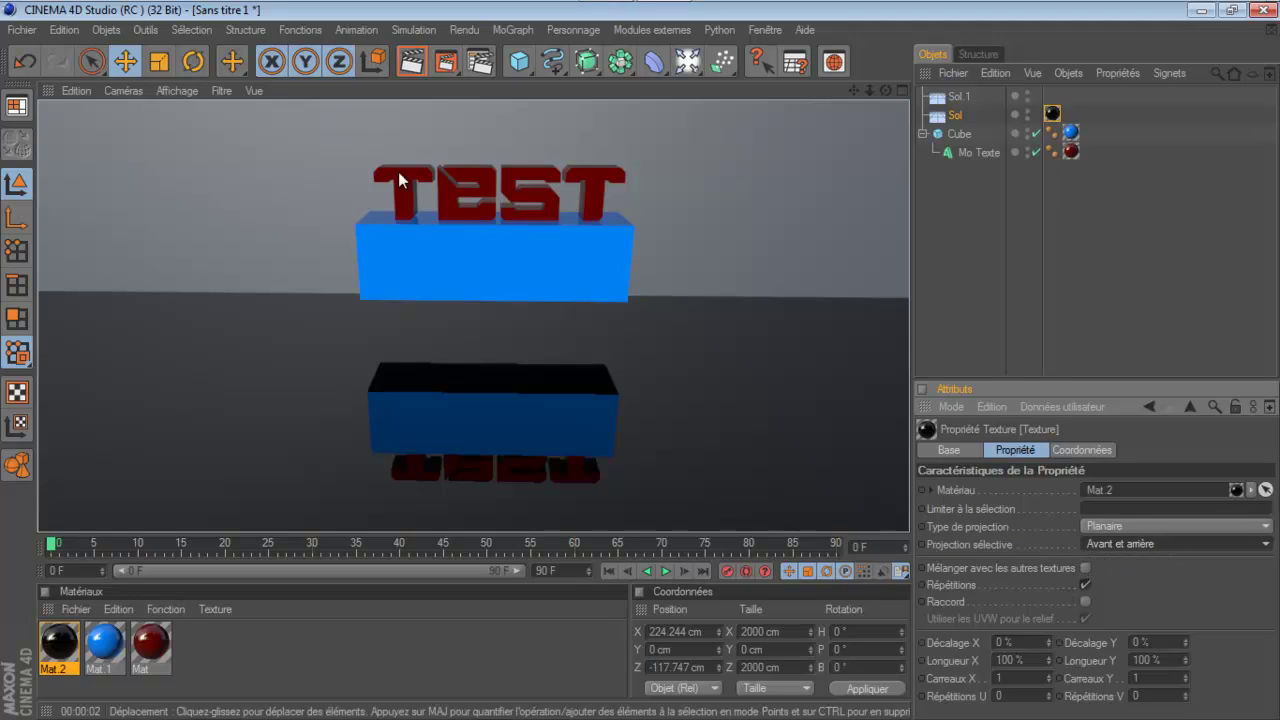
{"action": "left_click", "coordinate": [885, 90]}
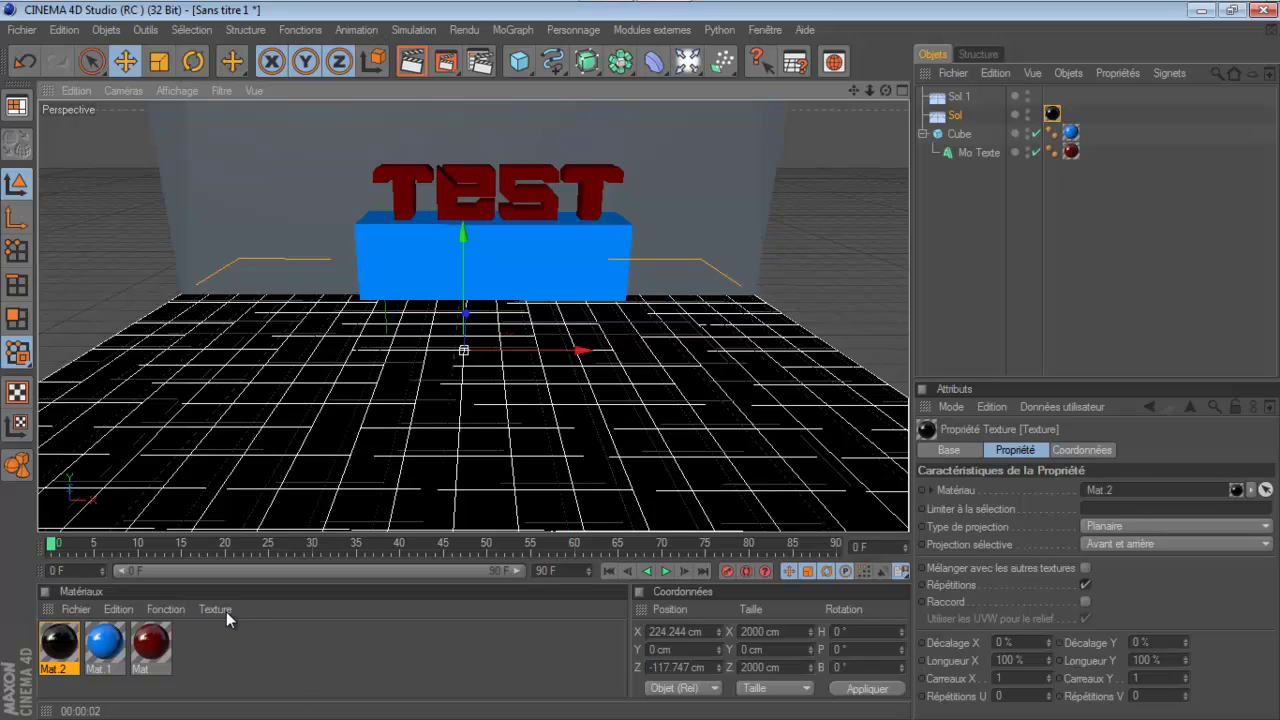
Add a 200 cm cube and raise it beside the title, at about X -236 cm and Y 464 cm.
{"action": "left_click", "coordinate": [524, 64]}
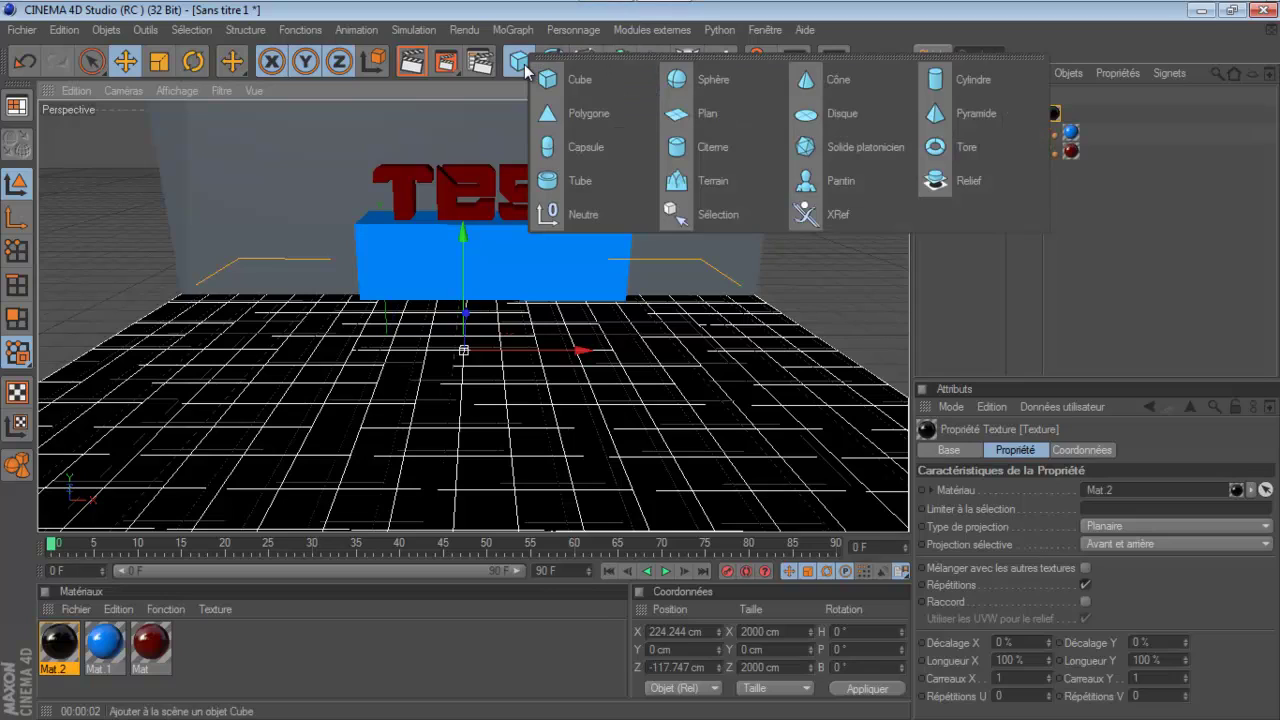
{"action": "left_click", "coordinate": [603, 85]}
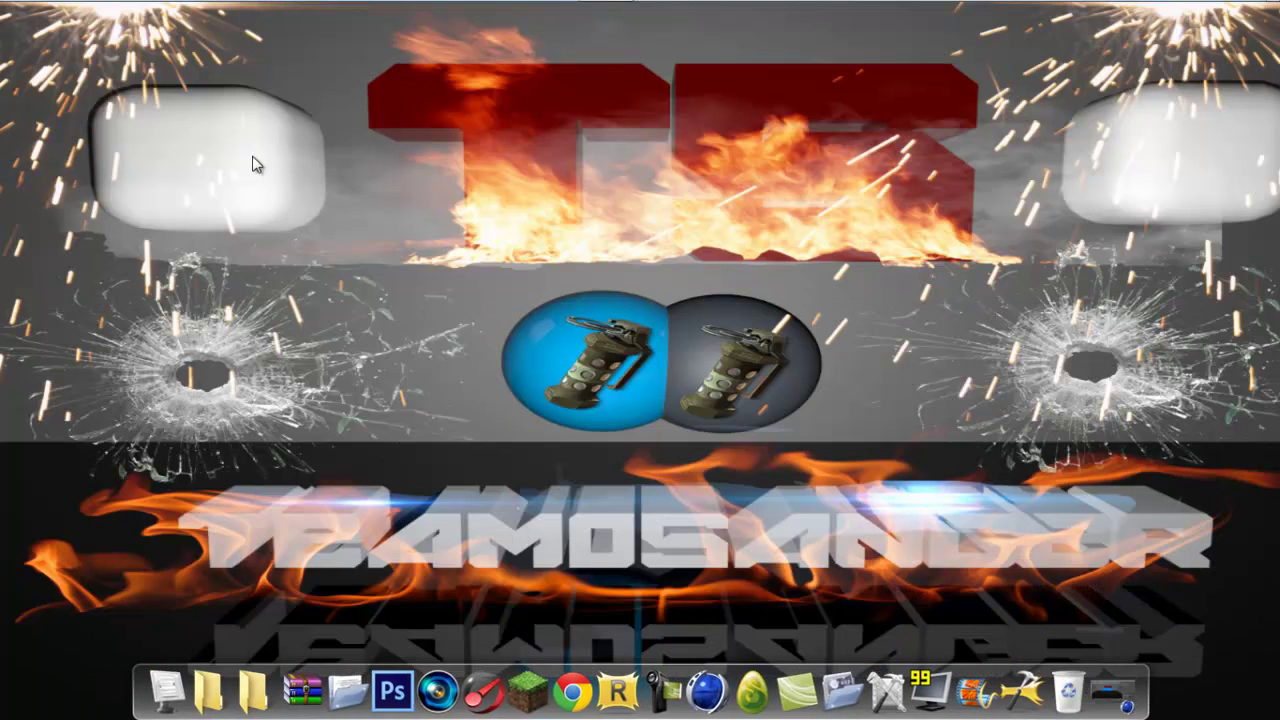
{"action": "left_click", "coordinate": [1118, 686]}
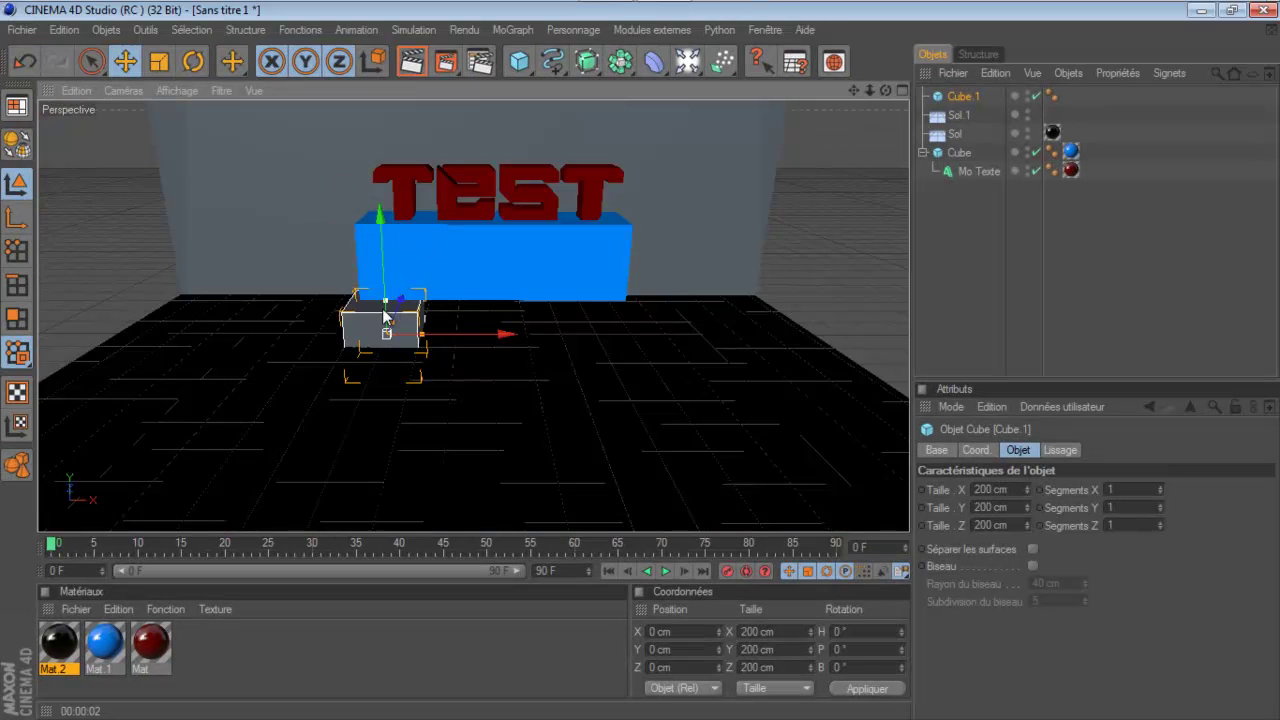
{"action": "left_click_drag", "start_coordinate": [389, 316], "coordinate": [640, 361]}
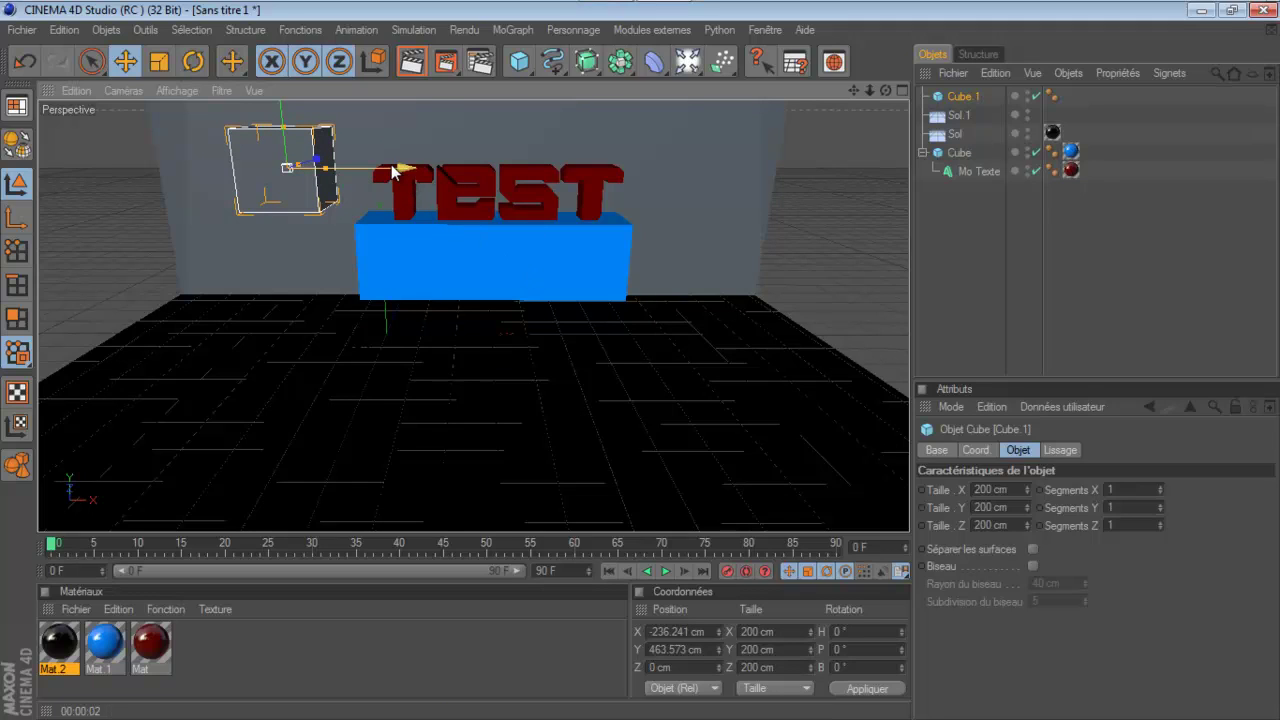
Lower the blue cube with its title onto the floor, at about Y 98 cm.
{"action": "left_click", "coordinate": [510, 255]}
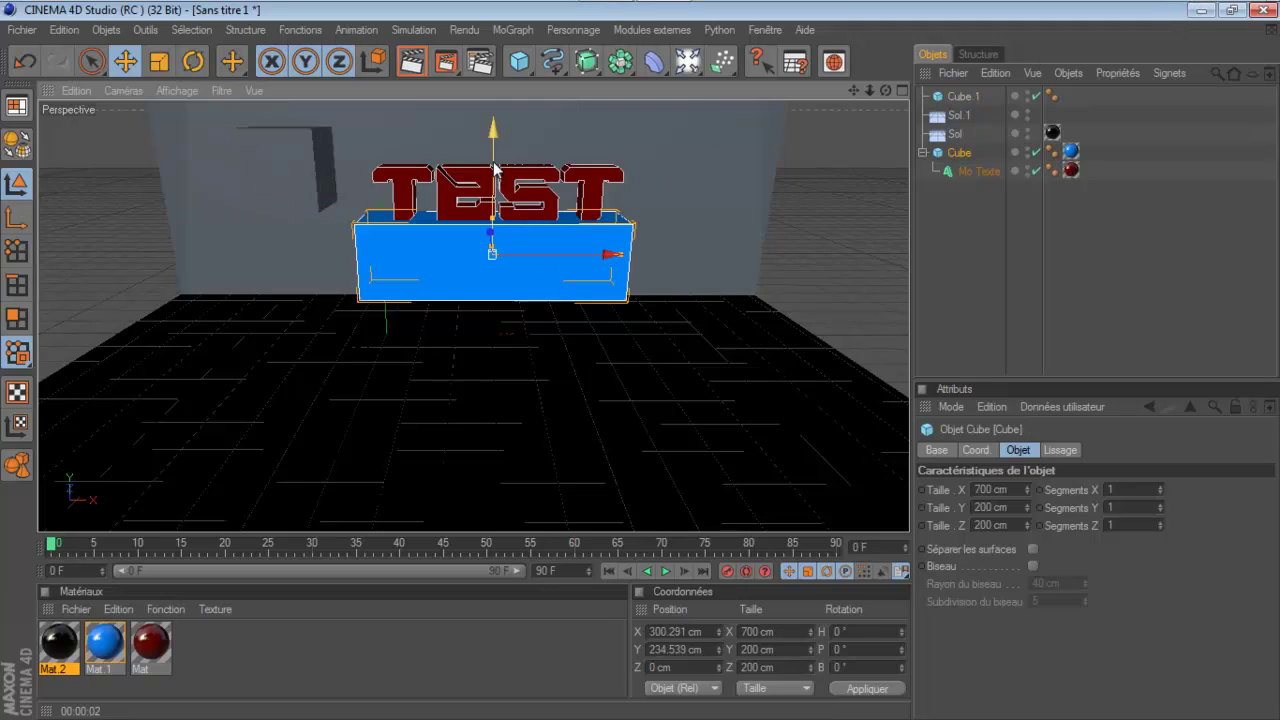
{"action": "left_click_drag", "start_coordinate": [493, 161], "coordinate": [640, 361]}
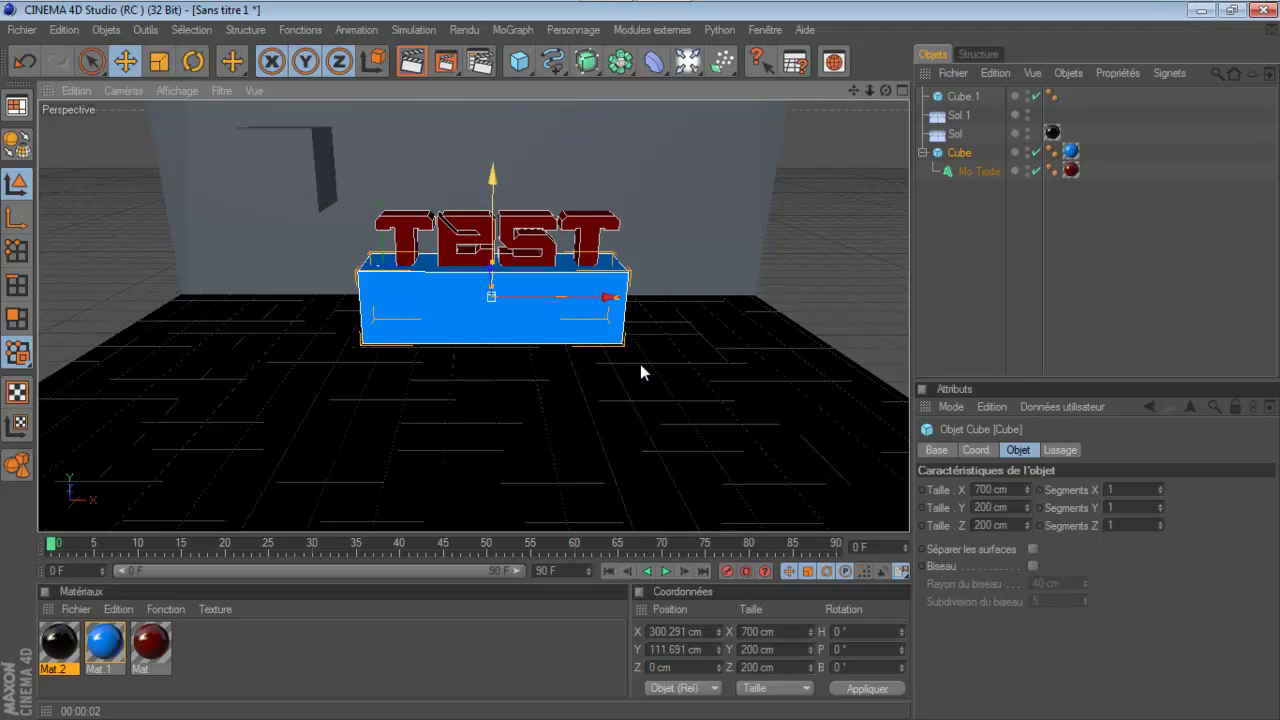
{"action": "middle_click", "coordinate": [500, 320]}
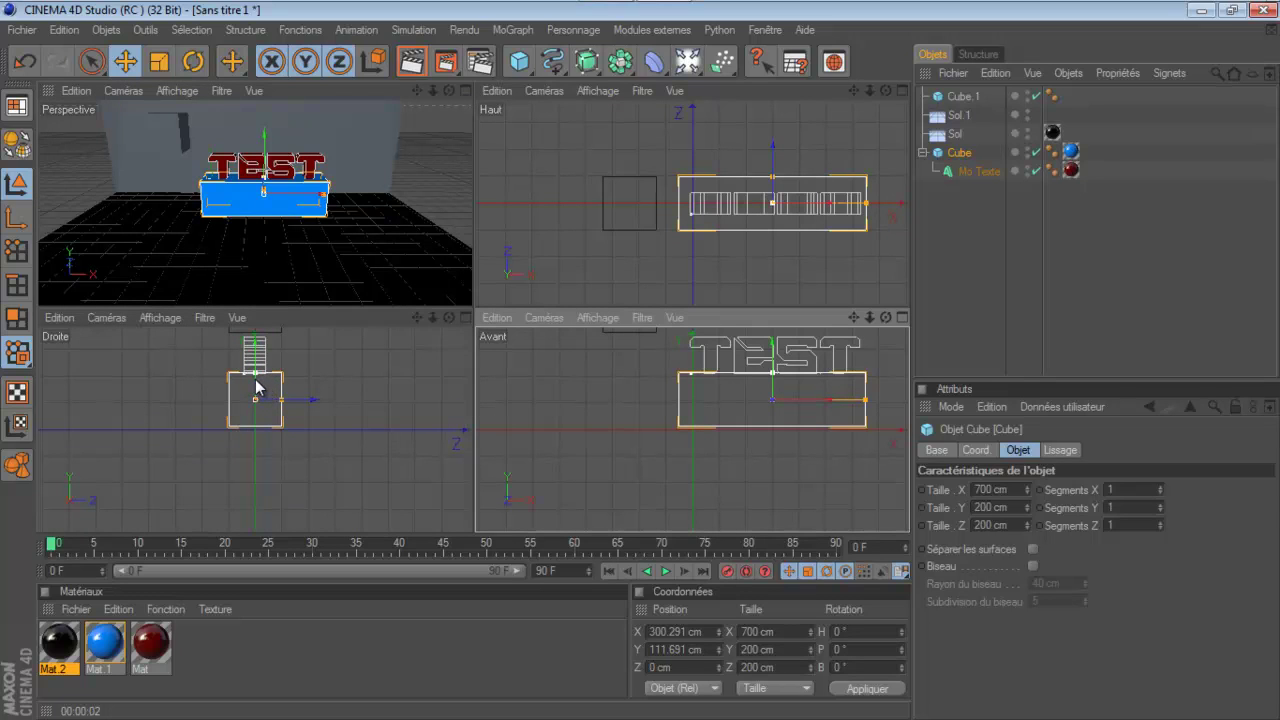
{"action": "left_click_drag", "start_coordinate": [255, 379], "coordinate": [472, 361]}
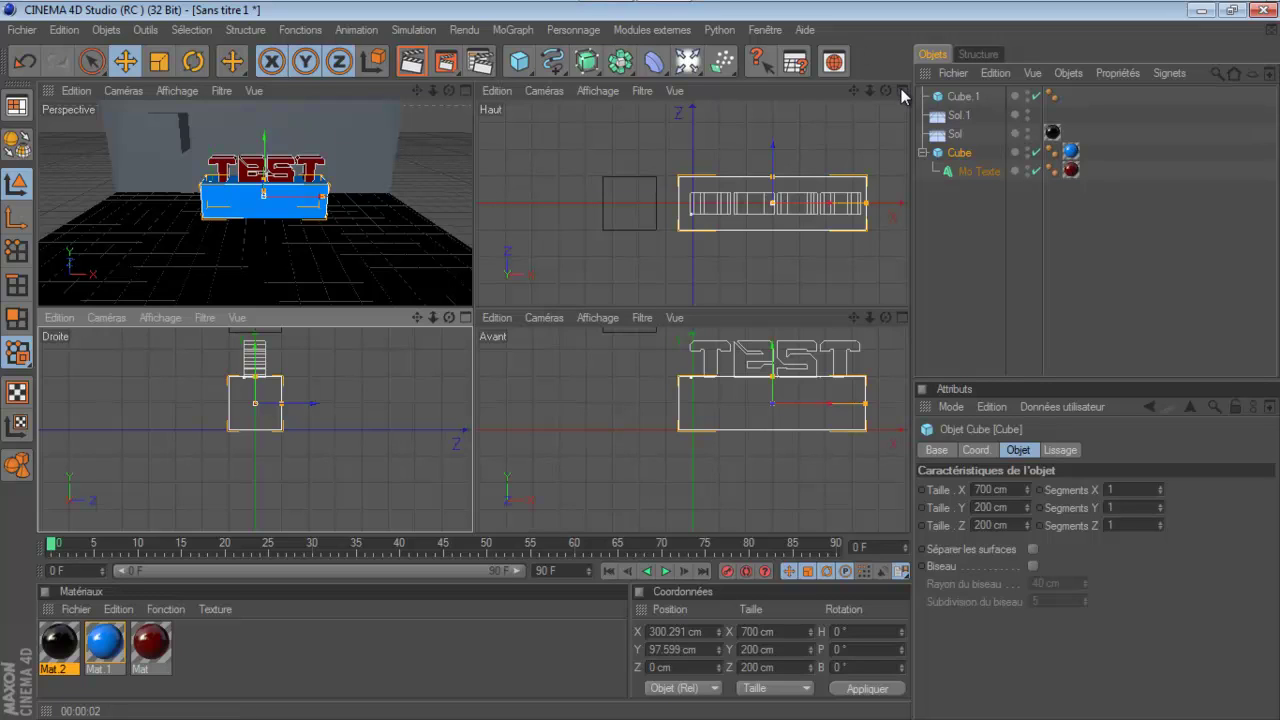
{"action": "left_click", "coordinate": [334, 164]}
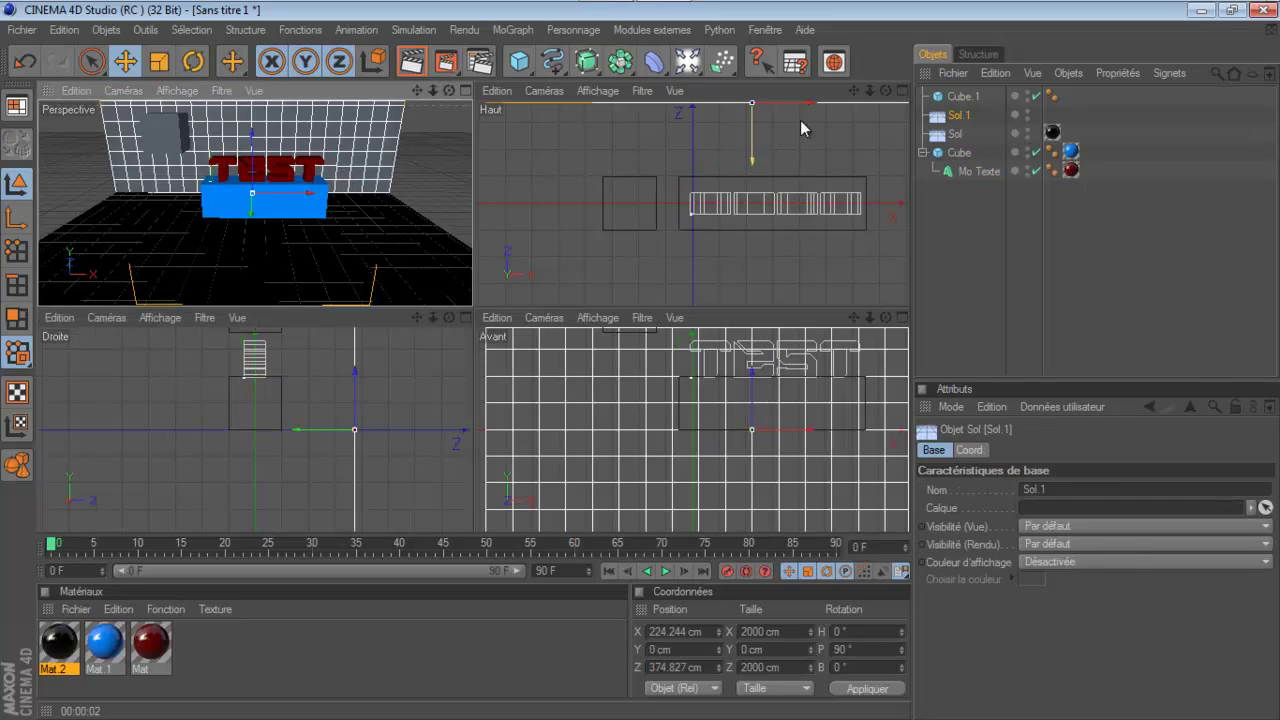
{"action": "left_click", "coordinate": [901, 91]}
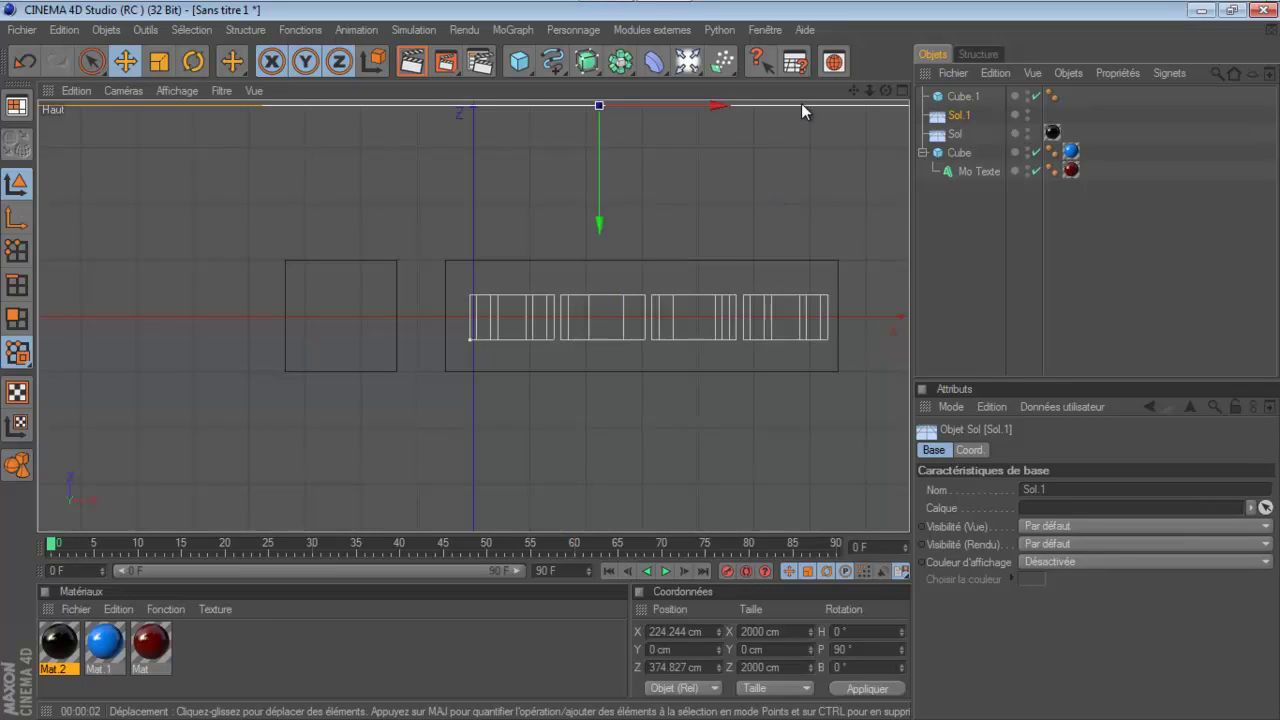
{"action": "left_click", "coordinate": [902, 90]}
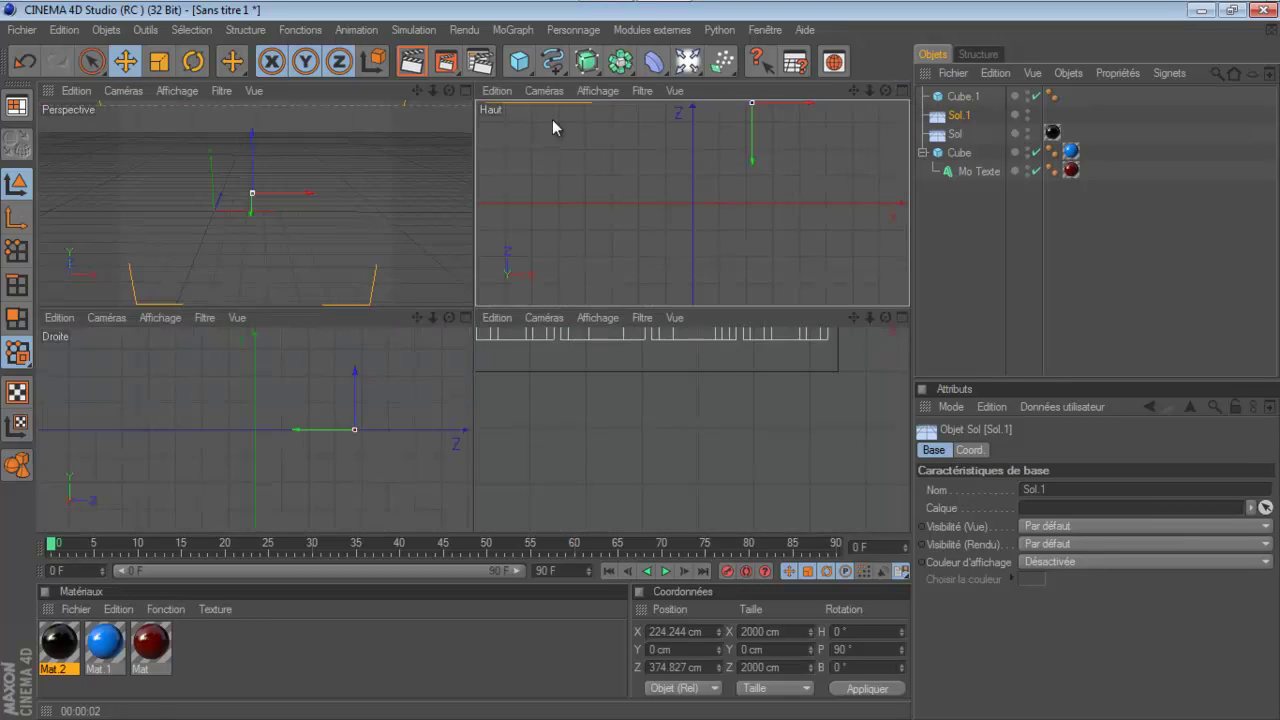
{"action": "left_click", "coordinate": [328, 273]}
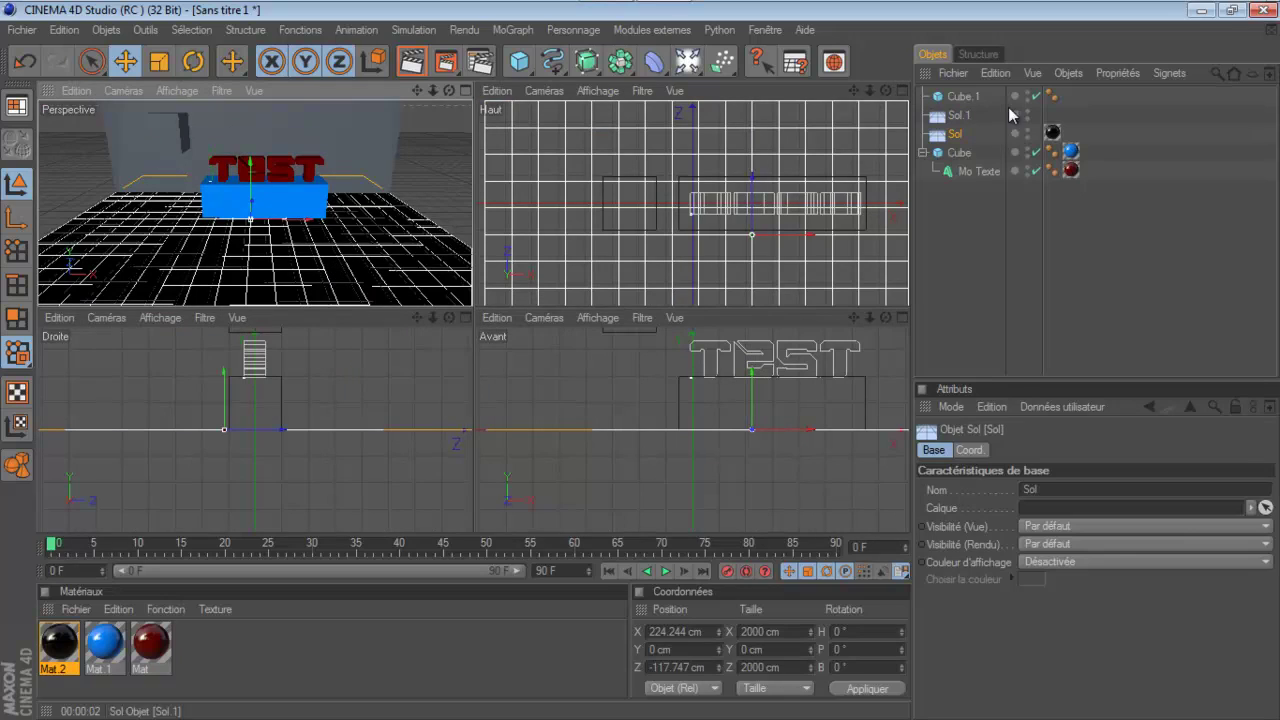
Create a fourth material with a white colour of R 255, V 255, B 255 and turn off its specularity.
{"action": "left_click", "coordinate": [465, 90]}
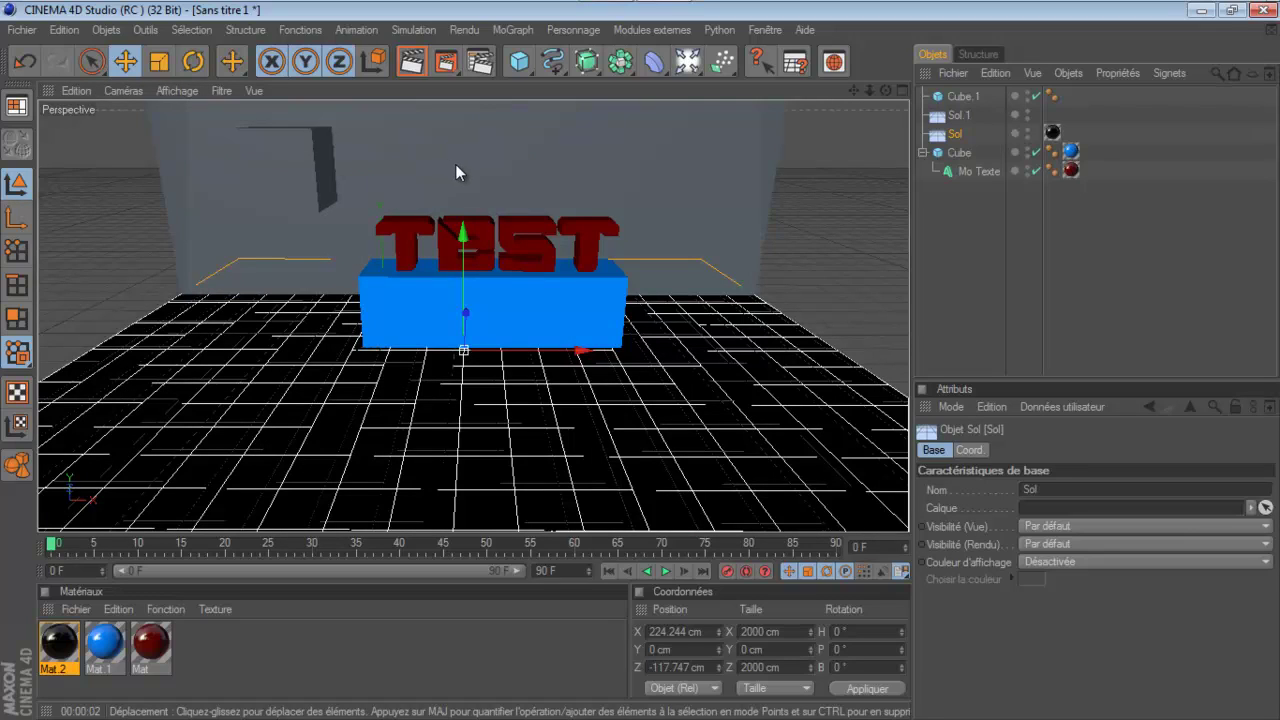
{"action": "left_click", "coordinate": [313, 177]}
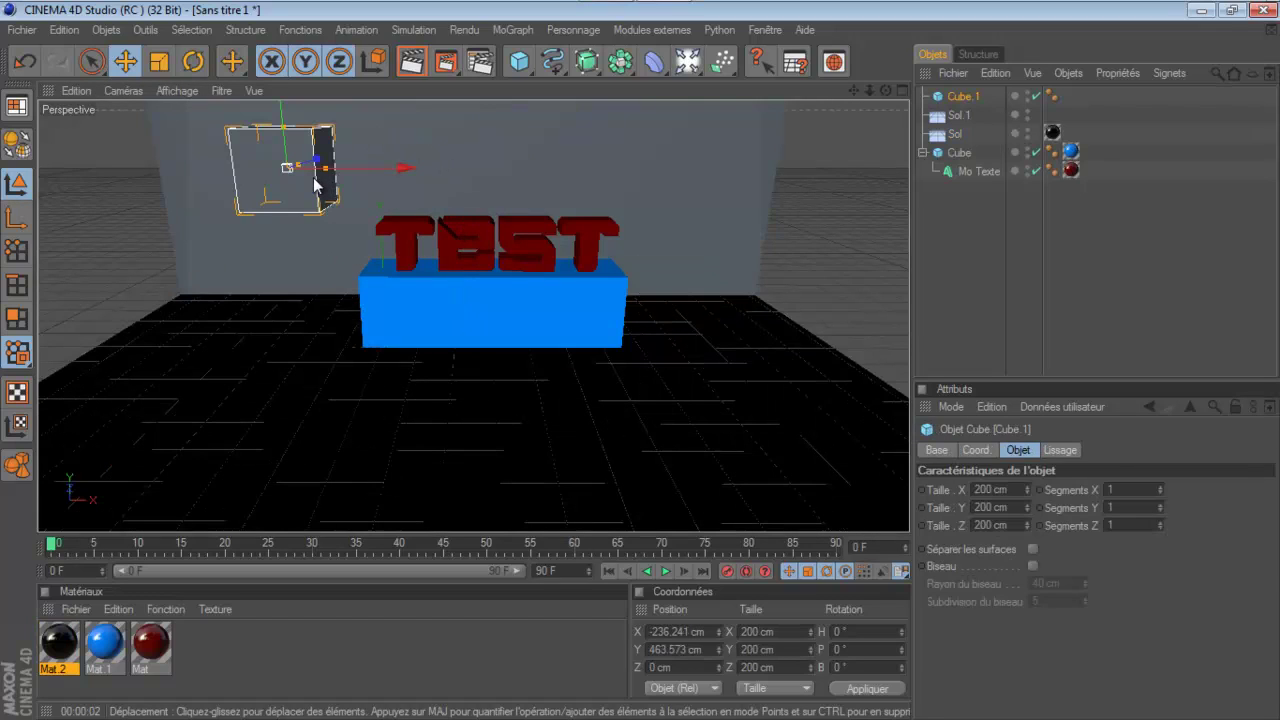
{"action": "left_click", "coordinate": [189, 649]}
{"action": "double_click", "coordinate": [190, 646]}
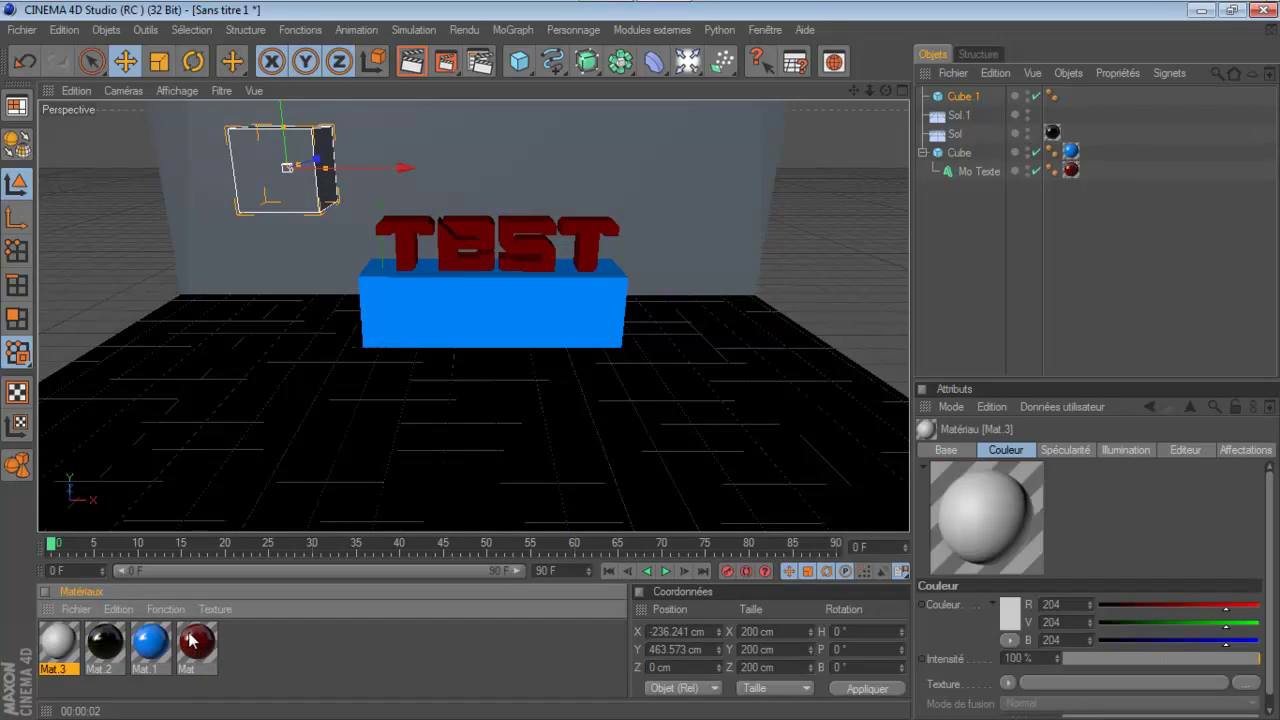
{"action": "double_click", "coordinate": [59, 643]}
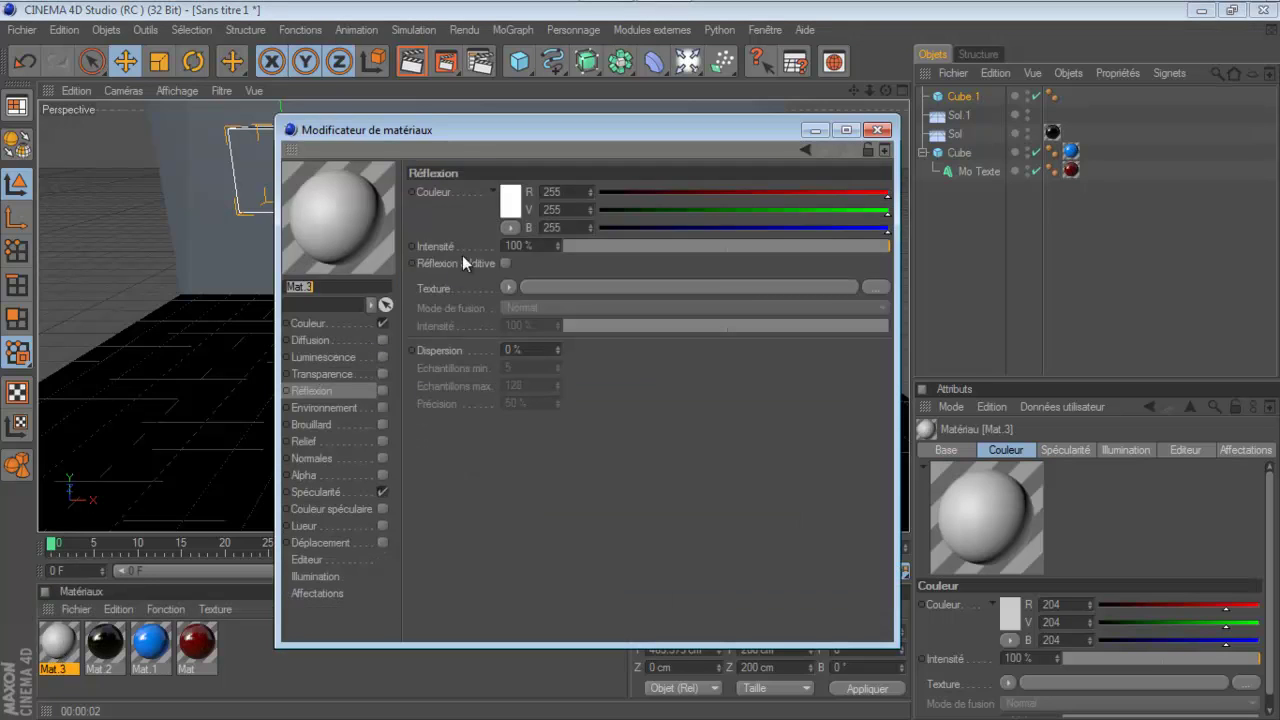
{"action": "left_click", "coordinate": [511, 203]}
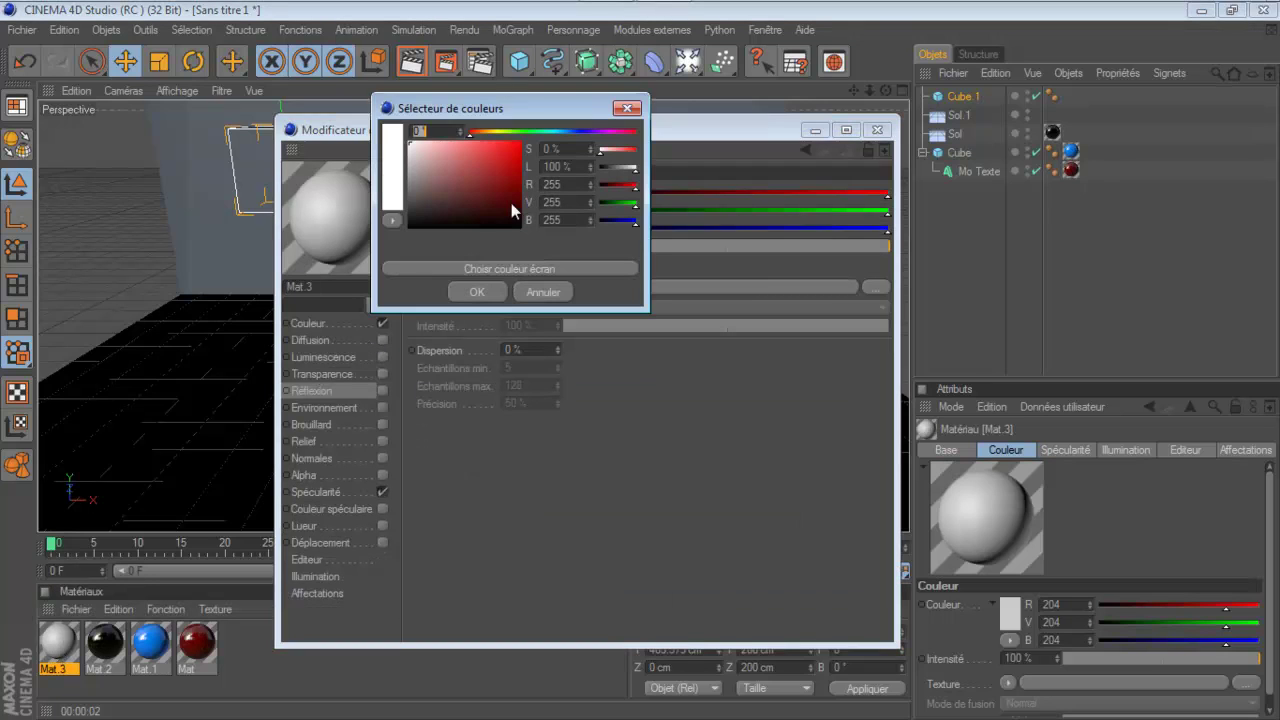
{"action": "left_click", "coordinate": [543, 291]}
{"action": "left_click", "coordinate": [342, 321]}
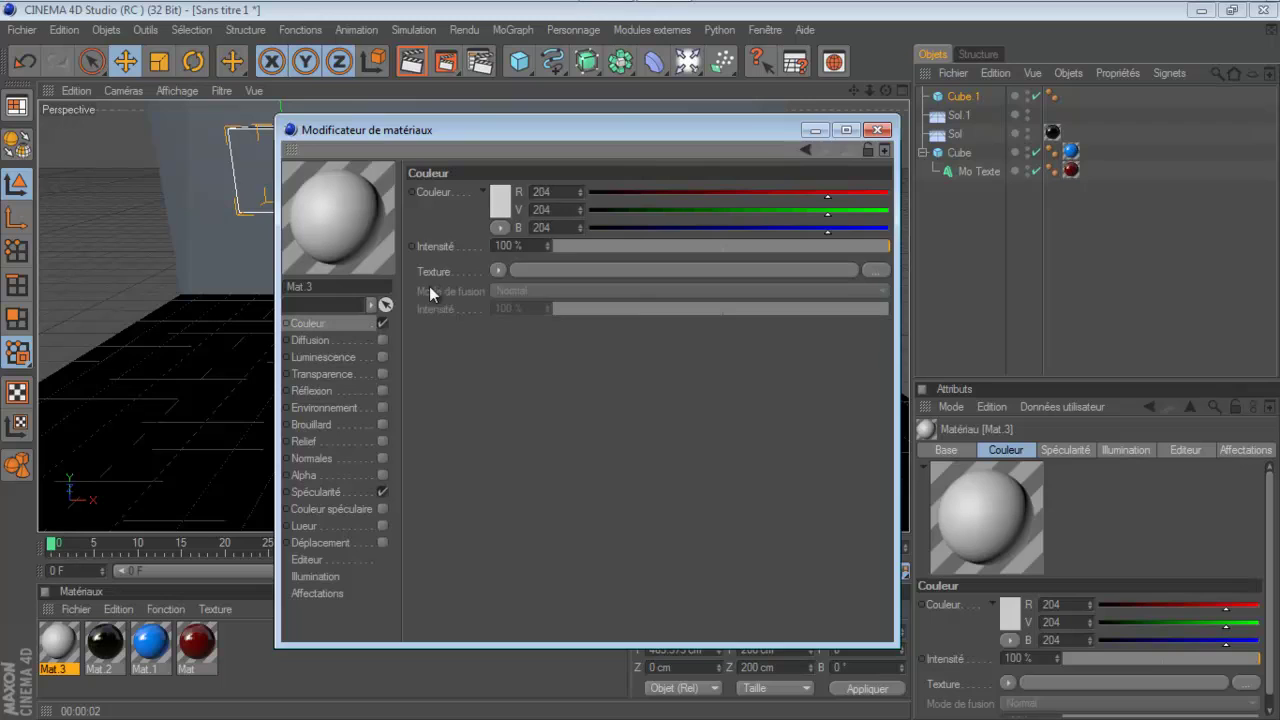
{"action": "left_click", "coordinate": [496, 199]}
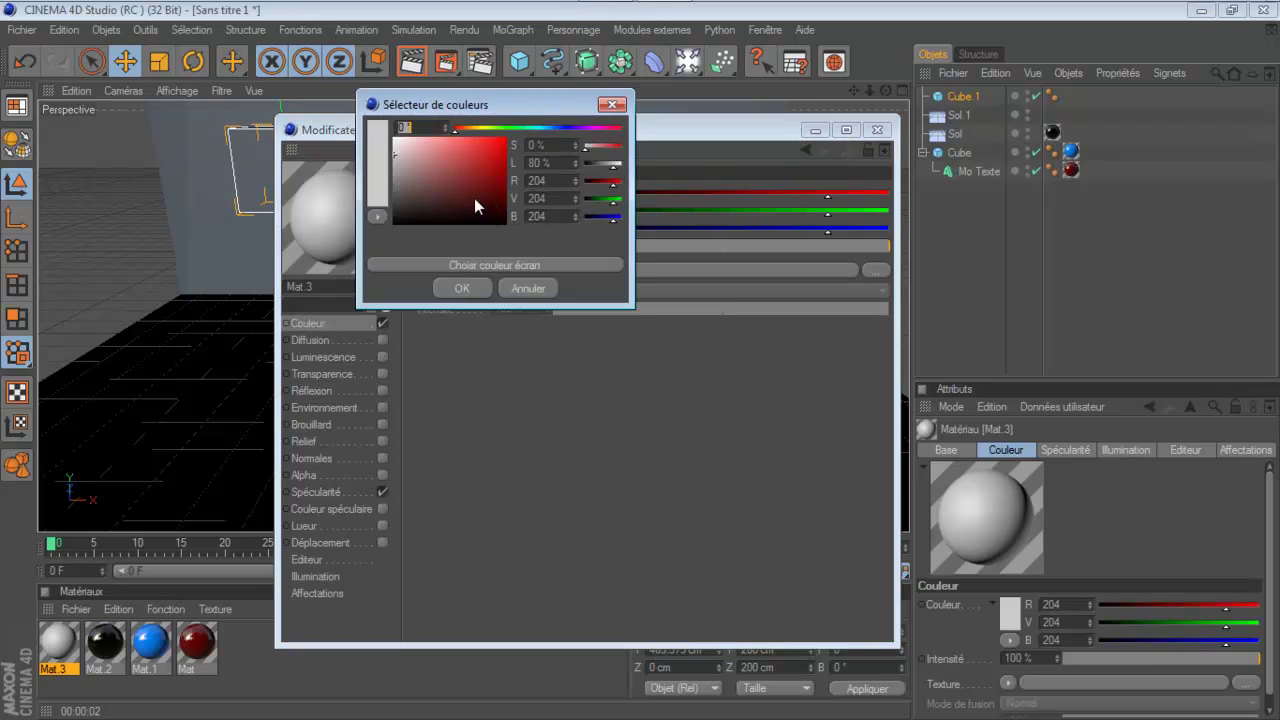
{"action": "left_click", "coordinate": [462, 289]}
{"action": "left_click", "coordinate": [383, 492]}
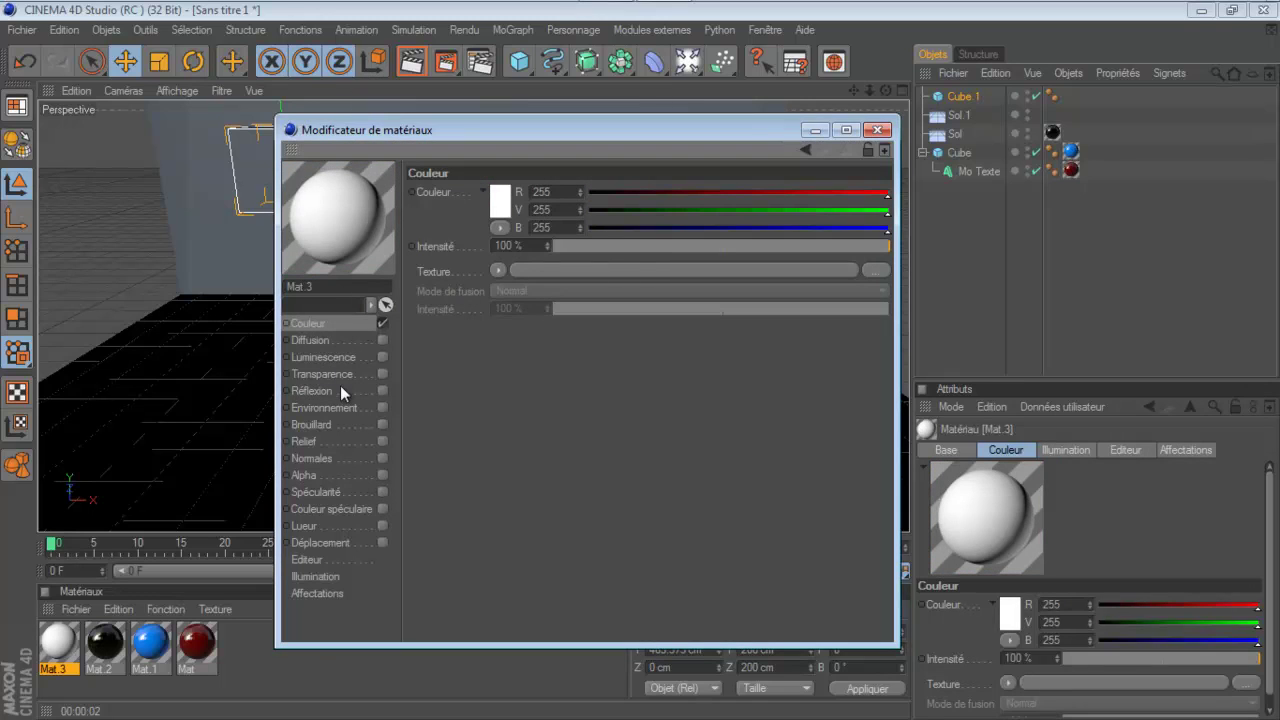
Give the white material a 20% reflection with a Fresnel texture at 20% intensity, and apply it to the new raised cube.
{"action": "left_click", "coordinate": [383, 391]}
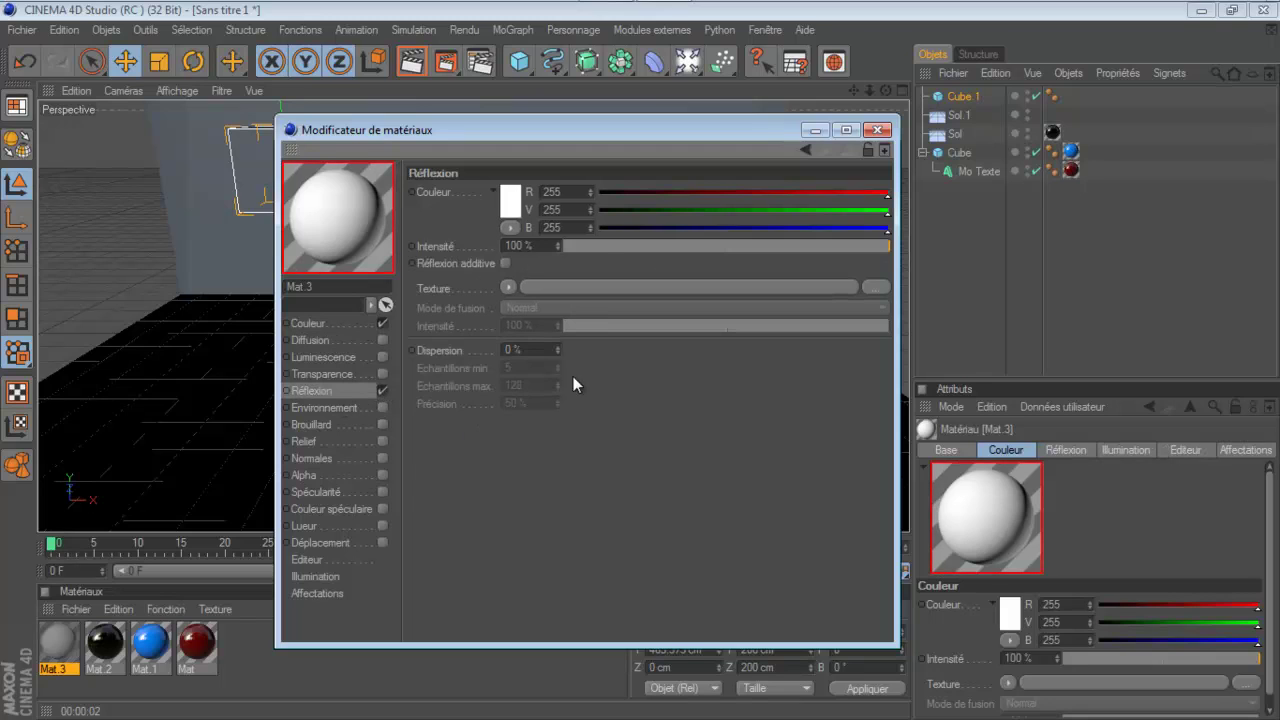
{"action": "left_click", "coordinate": [627, 245]}
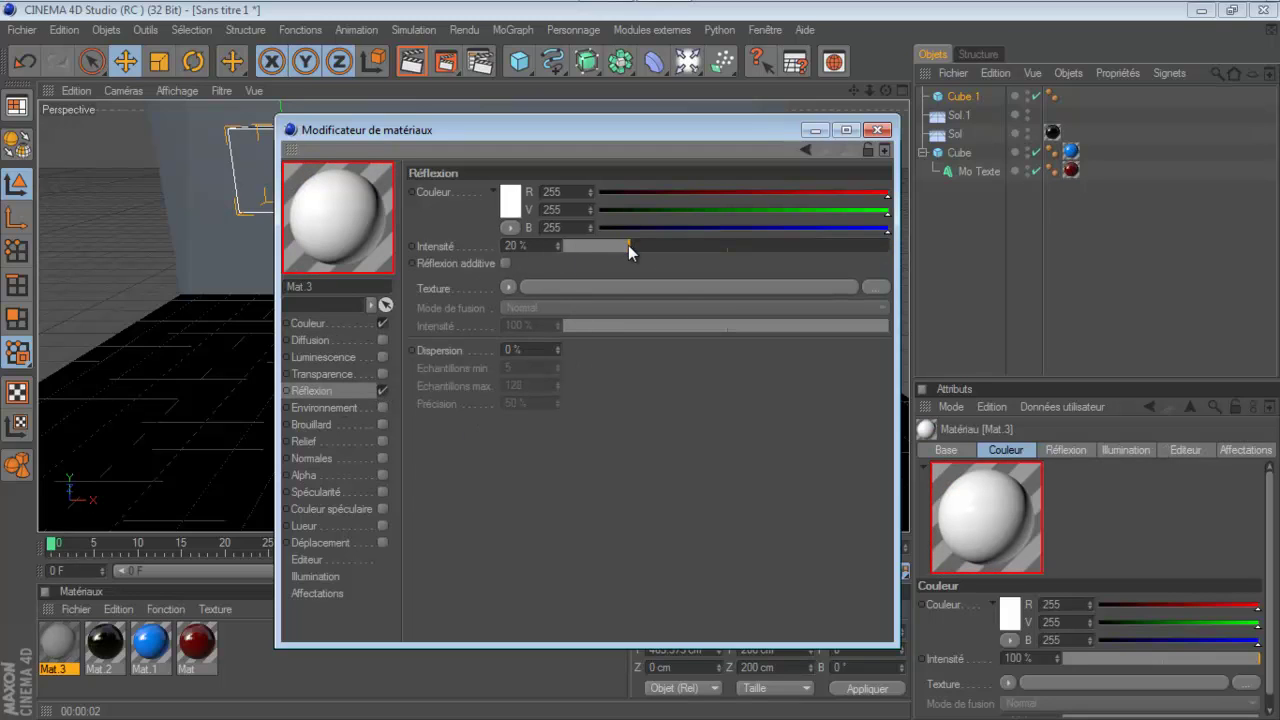
{"action": "left_click", "coordinate": [507, 285]}
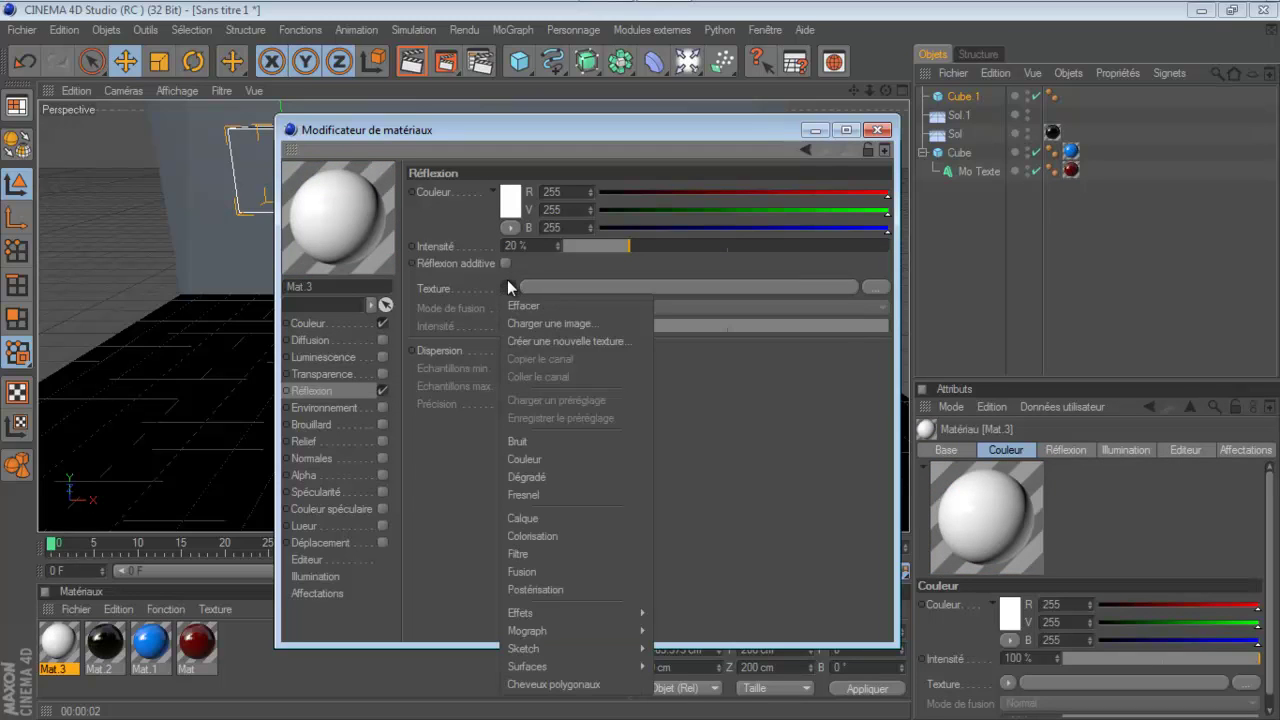
{"action": "left_click", "coordinate": [577, 495]}
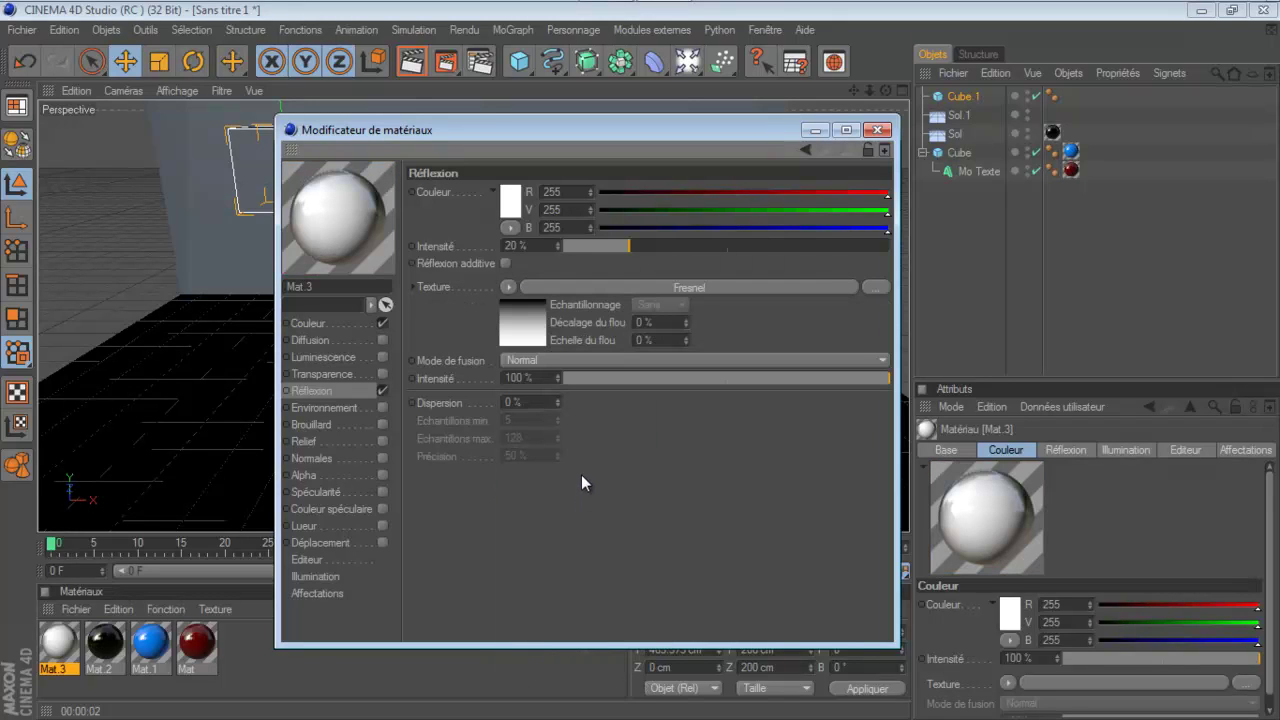
{"action": "left_click", "coordinate": [612, 379]}
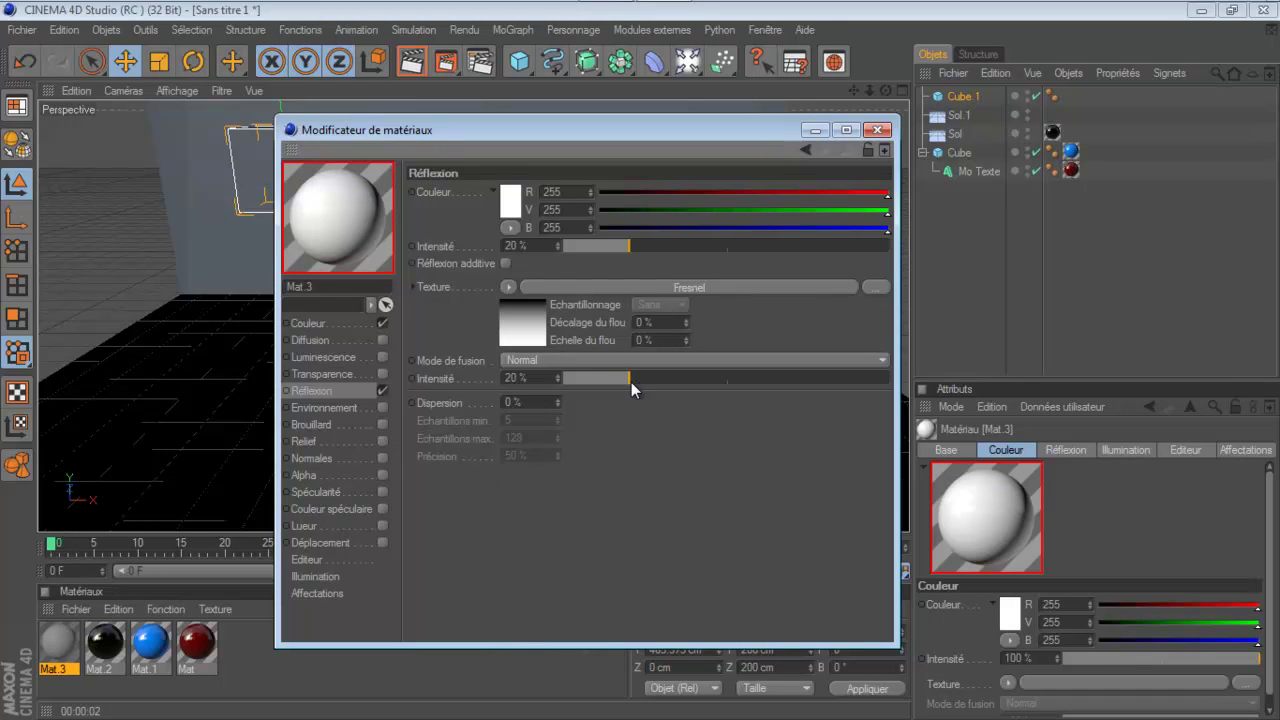
{"action": "left_click", "coordinate": [877, 130]}
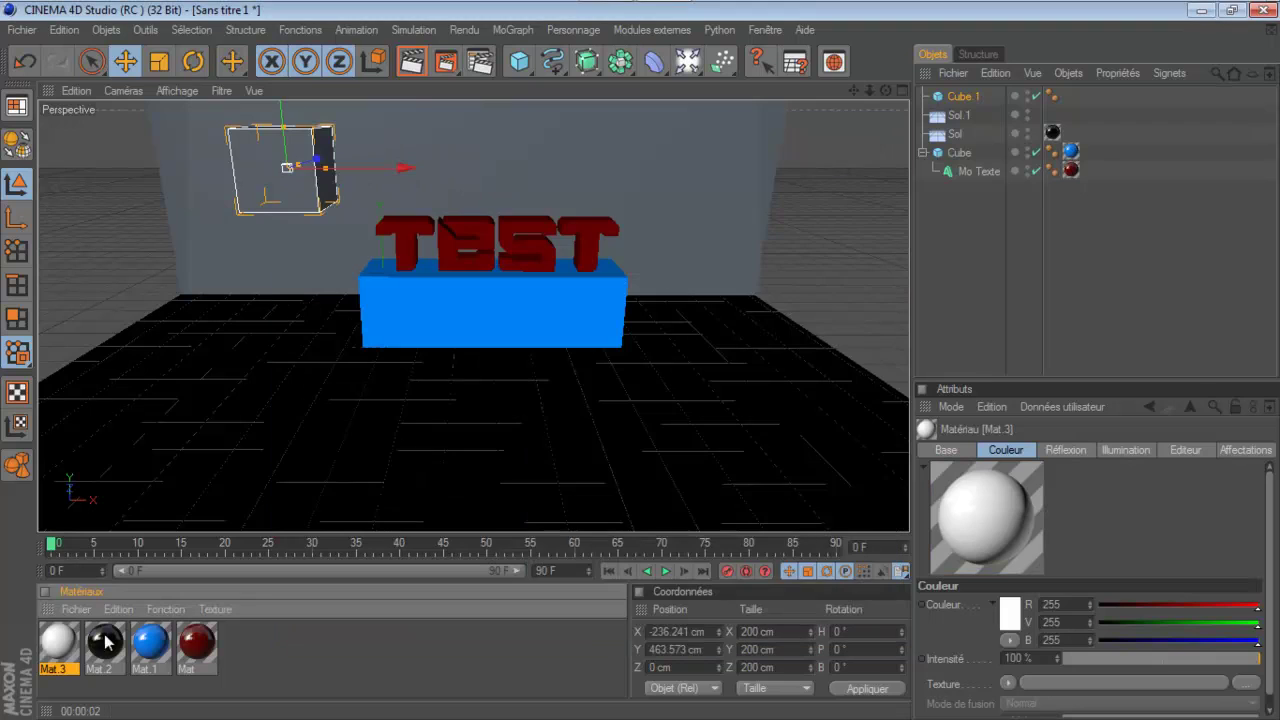
{"action": "left_click_drag", "start_coordinate": [68, 652], "coordinate": [270, 160]}
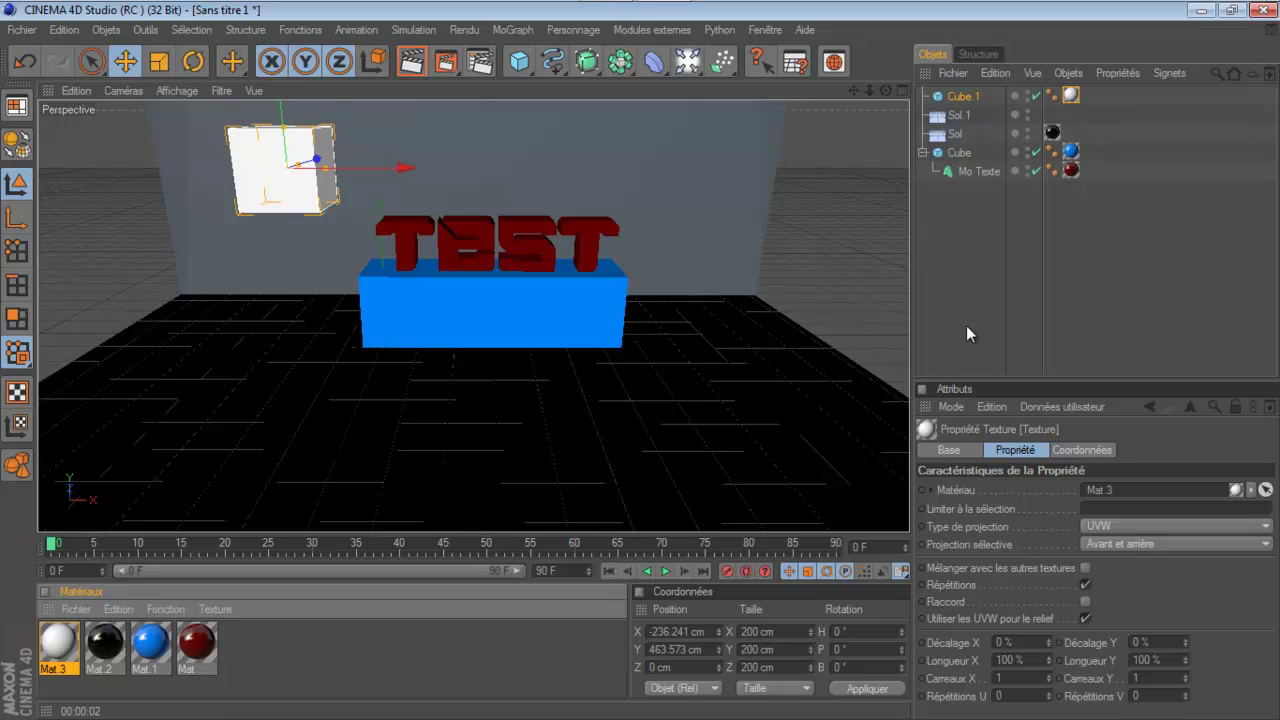
Duplicate the white cube and move the copy to the other side of the title, at about X 849 cm.
{"action": "key", "text": "ctrl+c"}
{"action": "key", "text": "ctrl+v"}
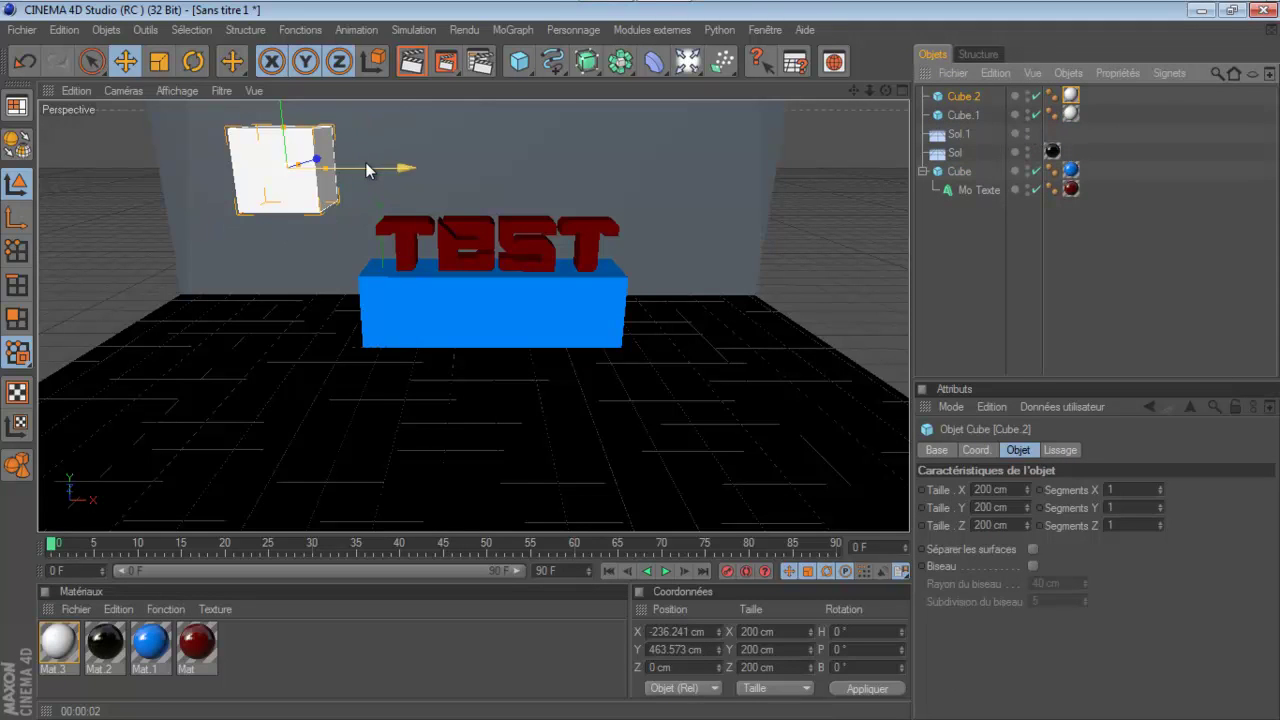
{"action": "left_click_drag", "start_coordinate": [365, 162], "coordinate": [640, 361]}
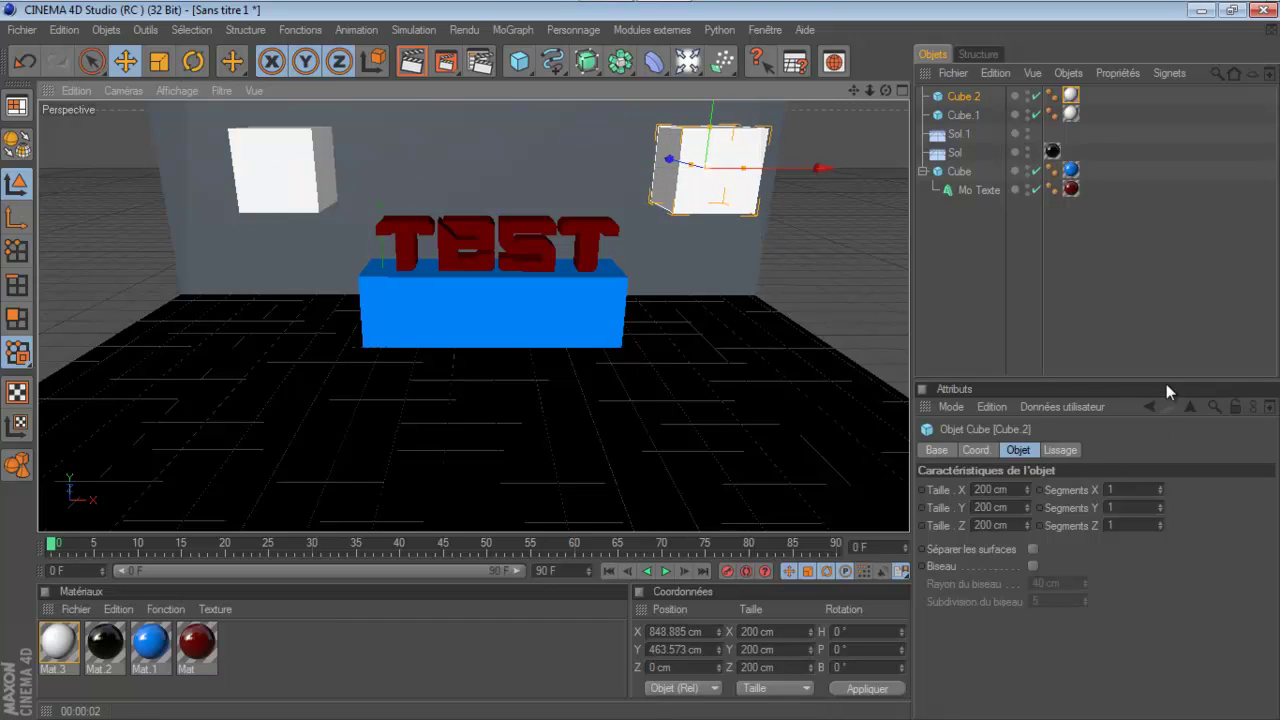
Render the perspective view to check the two white cubes and their reflections in the floor.
{"action": "left_click", "coordinate": [1153, 357]}
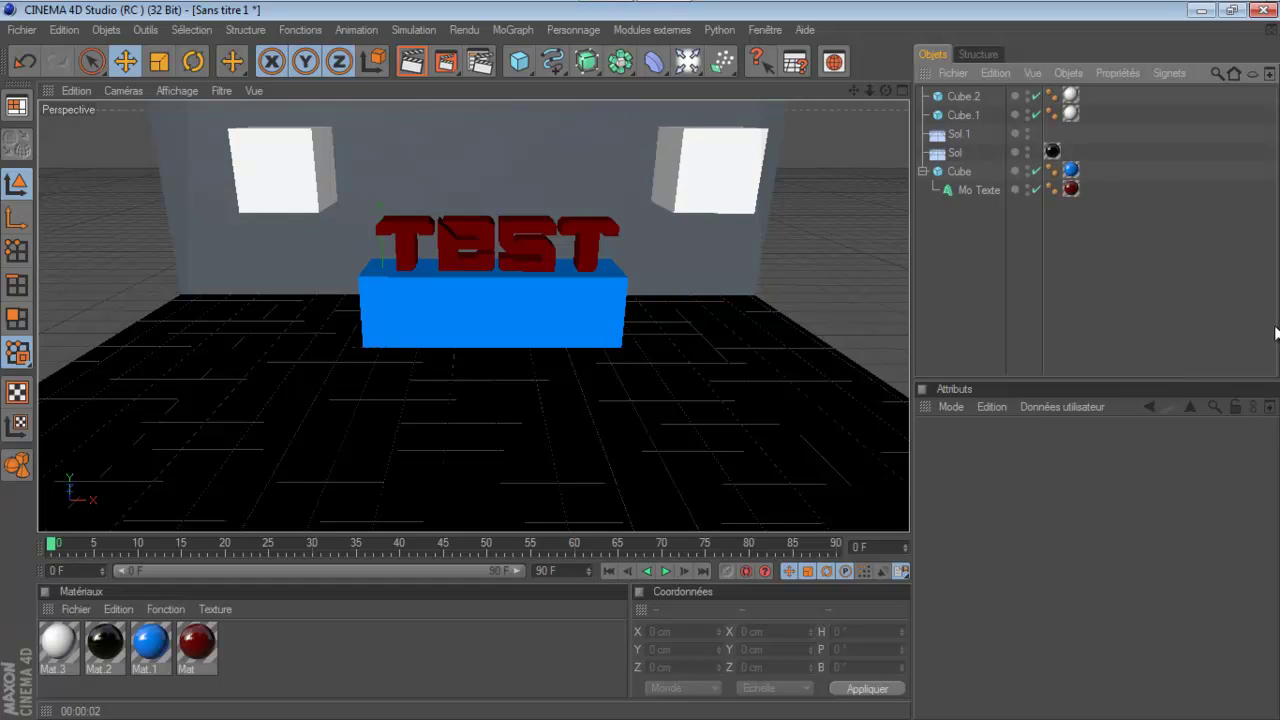
{"action": "left_click", "coordinate": [424, 72]}
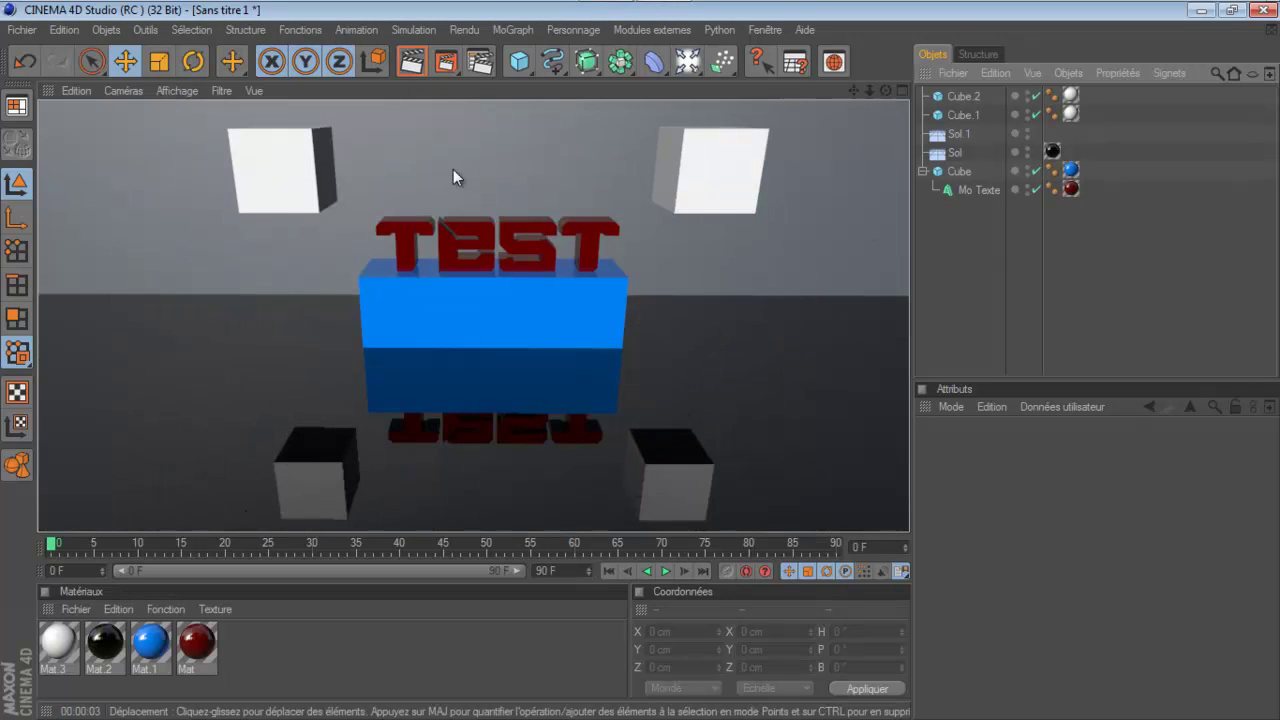
{"action": "left_click", "coordinate": [567, 294]}
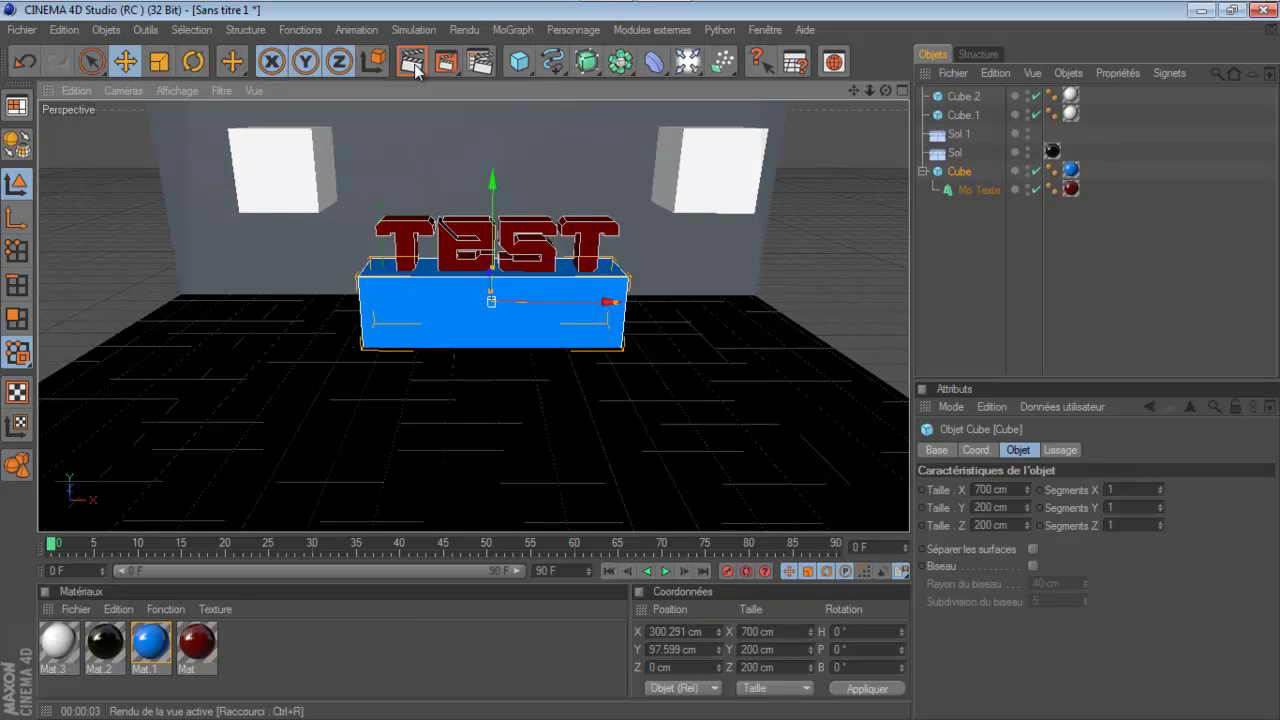
Add a sphere and place it beside the blue cube, at about X -269 cm, Y 176 cm and Z -23 cm.
{"action": "left_click", "coordinate": [527, 67]}
{"action": "left_click", "coordinate": [688, 83]}
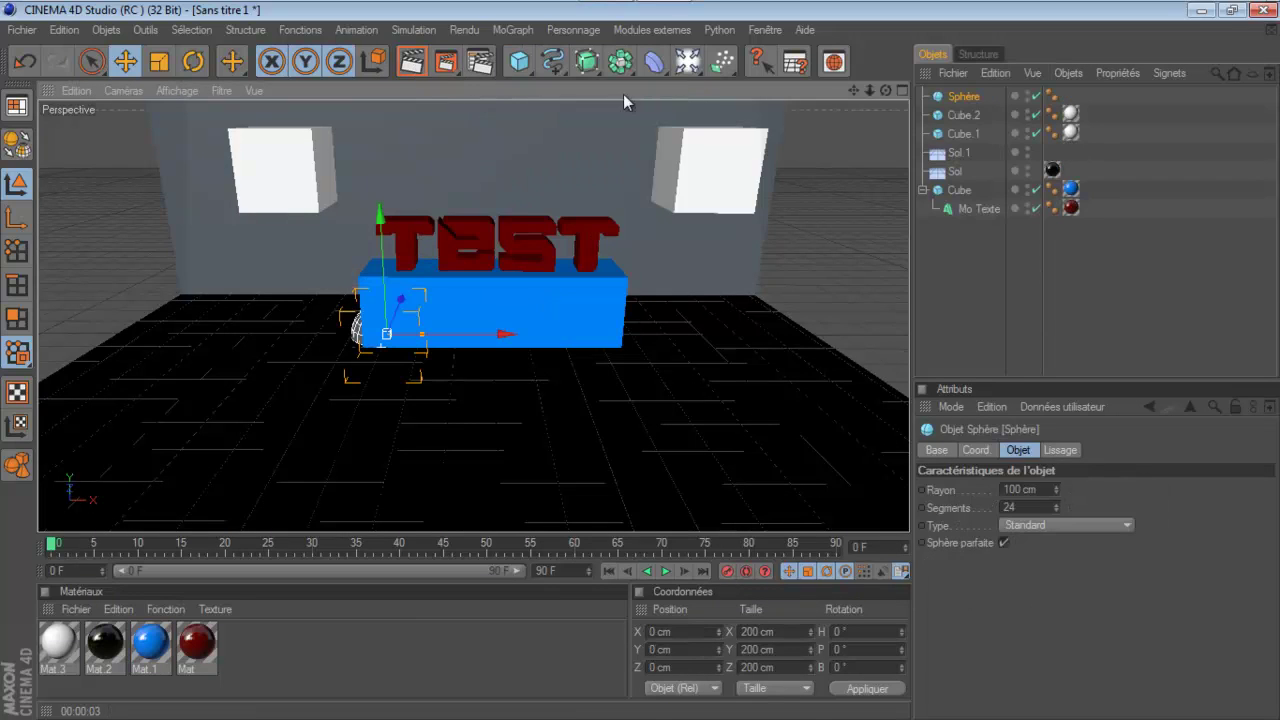
{"action": "left_click_drag", "start_coordinate": [395, 313], "coordinate": [636, 368]}
{"action": "left_click_drag", "start_coordinate": [355, 305], "coordinate": [640, 359]}
{"action": "left_click_drag", "start_coordinate": [471, 318], "coordinate": [437, 308]}
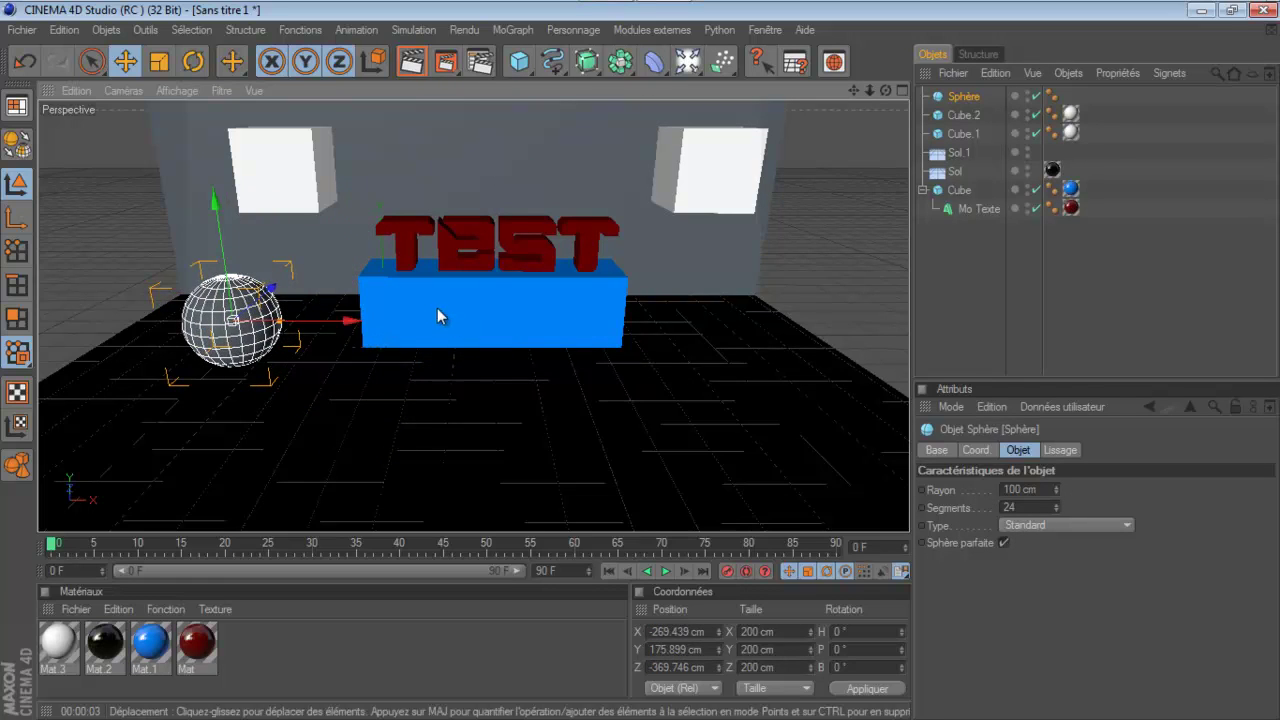
{"action": "mouse_move", "coordinate": [641, 359]}
{"action": "left_mouse_down"}
{"action": "mouse_move", "coordinate": [654, 351]}
{"action": "mouse_move", "coordinate": [640, 358]}
{"action": "left_mouse_up"}
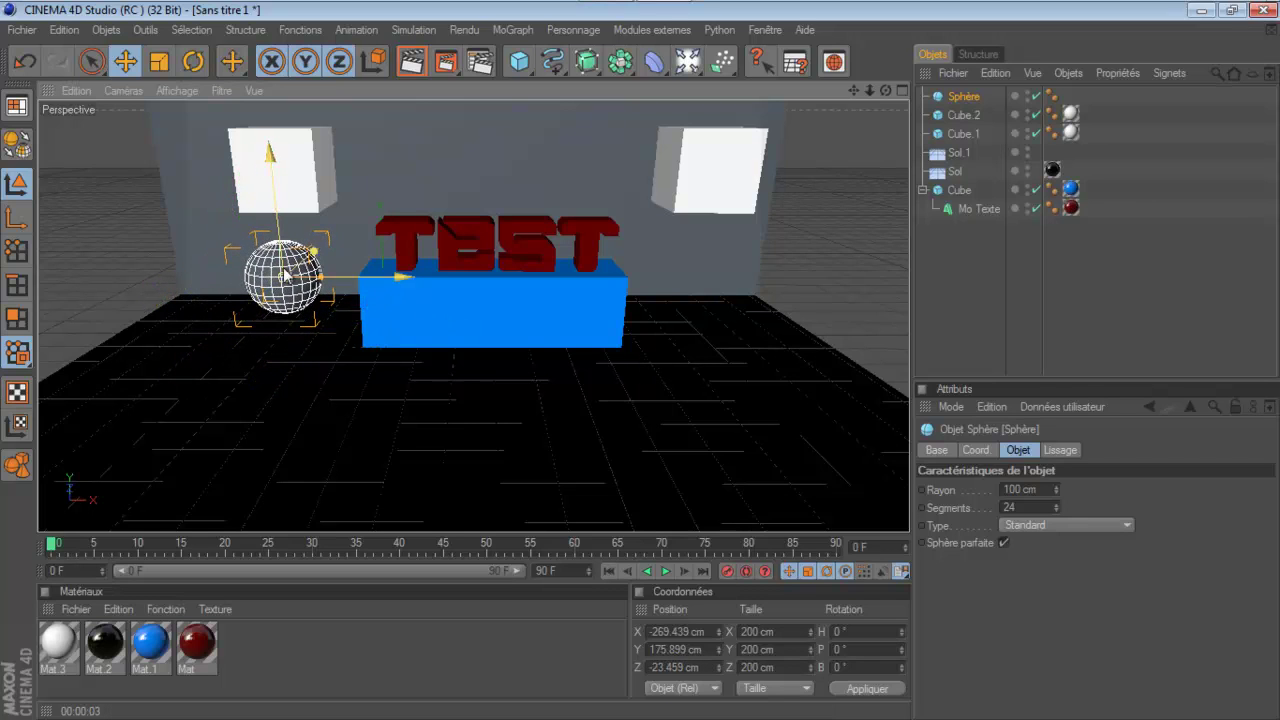
Raise the sphere into the white cube above it and align it in depth, at about X -242 cm, Y 494 cm and Z -3 cm.
{"action": "left_click_drag", "start_coordinate": [267, 152], "coordinate": [640, 359]}
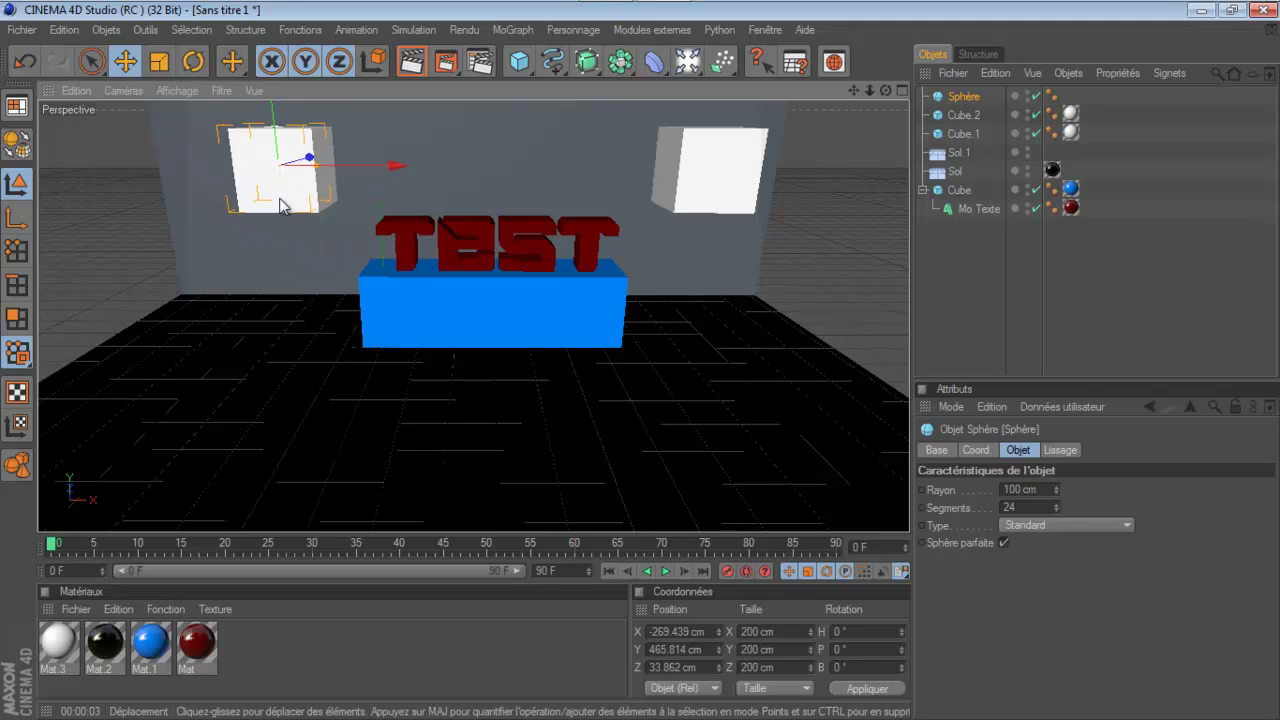
{"action": "left_click_drag", "start_coordinate": [885, 90], "coordinate": [640, 362]}
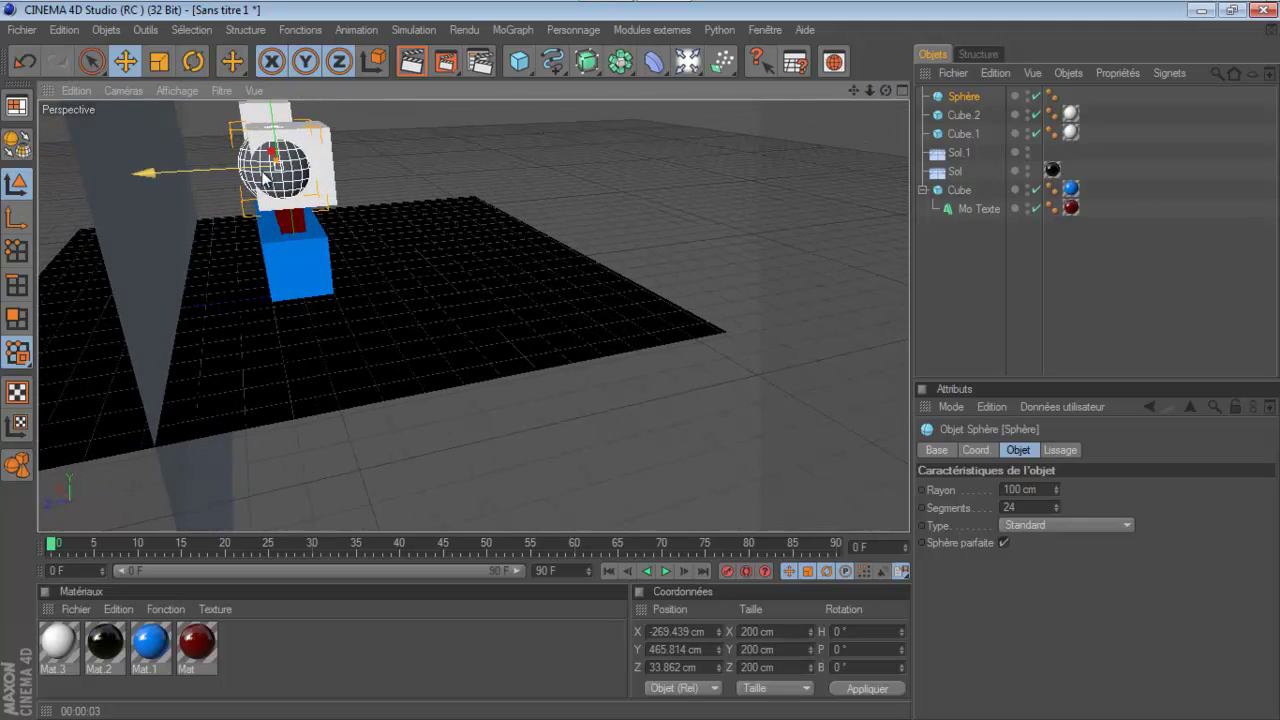
{"action": "left_click_drag", "start_coordinate": [227, 161], "coordinate": [639, 360]}
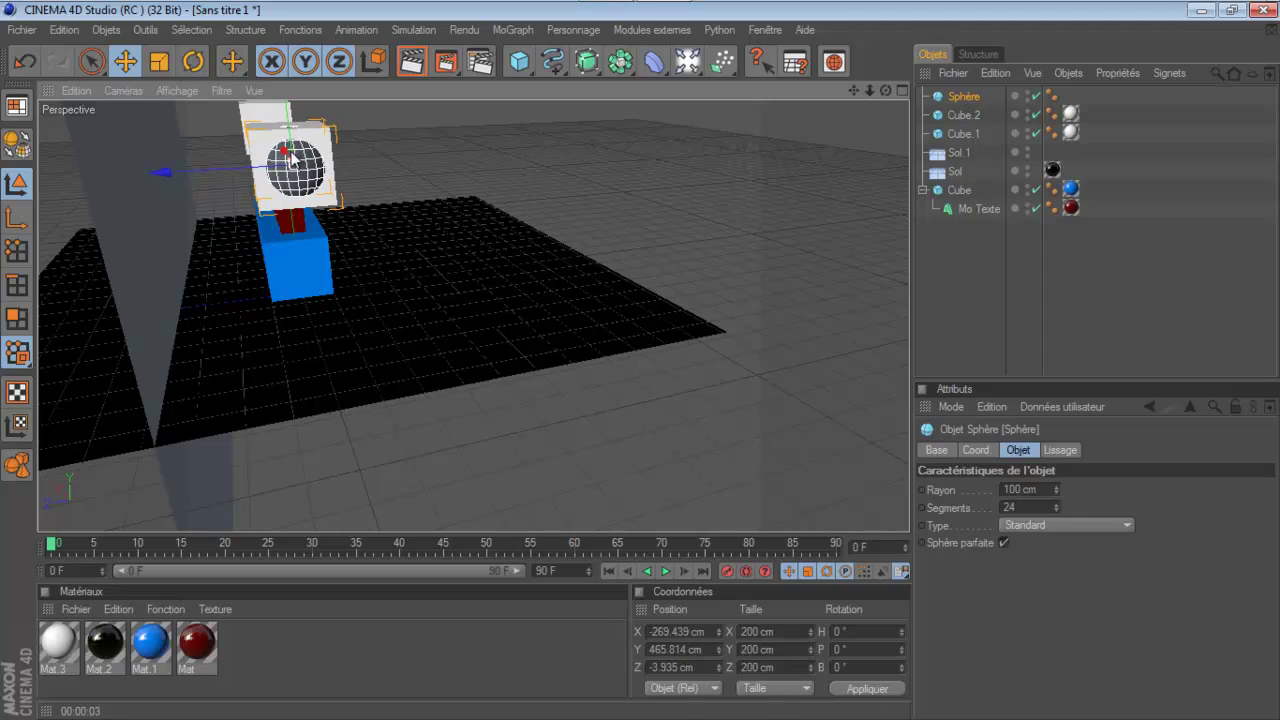
{"action": "left_click_drag", "start_coordinate": [285, 152], "coordinate": [640, 358]}
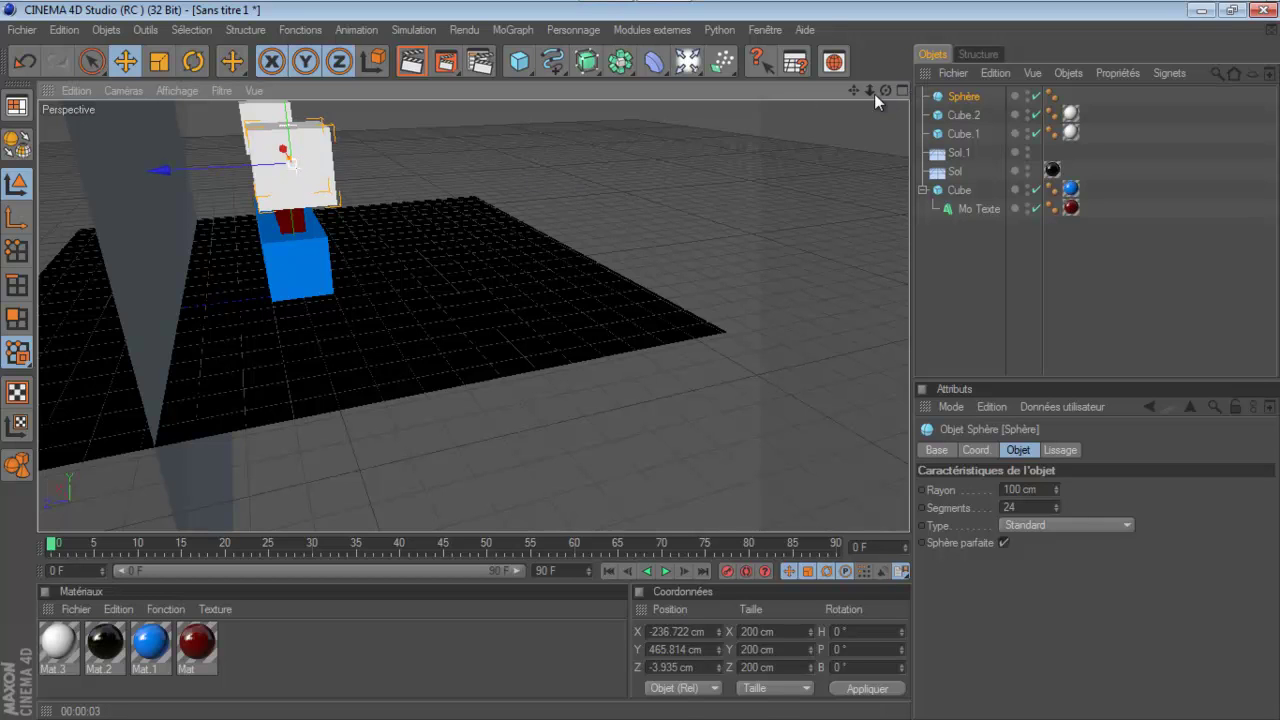
{"action": "left_click_drag", "start_coordinate": [886, 91], "coordinate": [638, 366]}
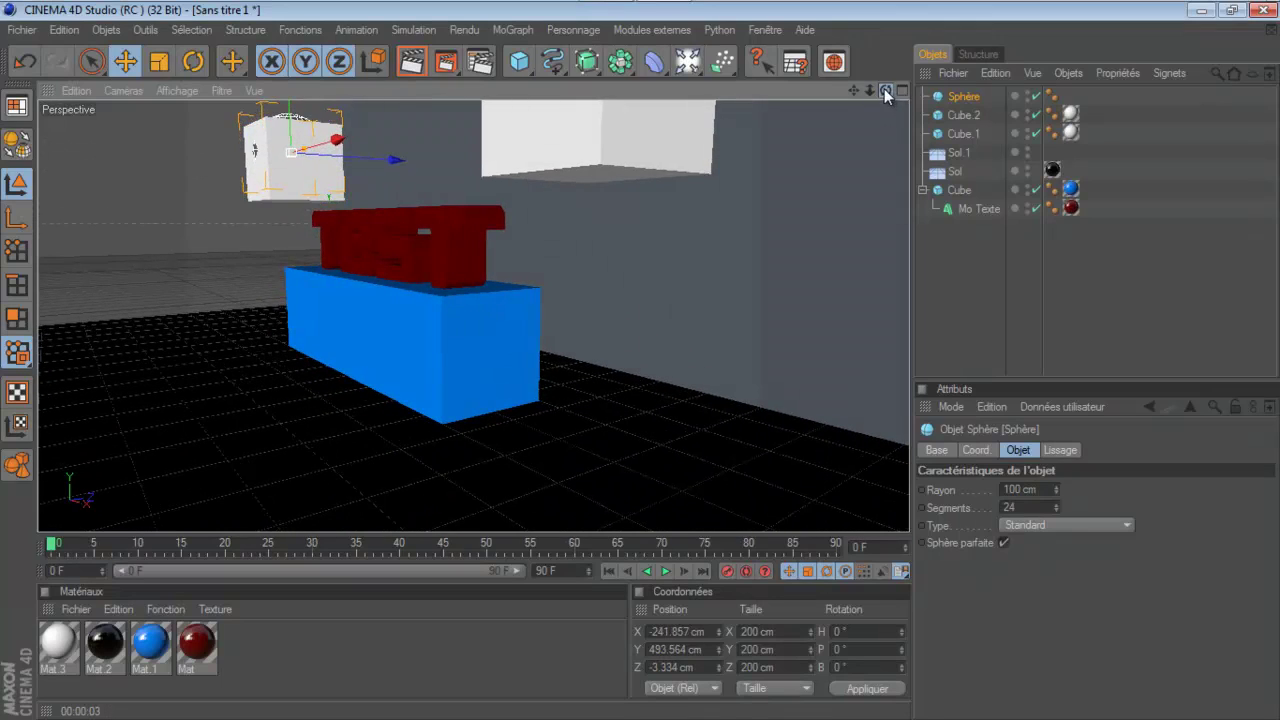
Lower the sphere beside the blue cube to about Y 185 cm and set its radius to 85 cm.
{"action": "left_click_drag", "start_coordinate": [886, 94], "coordinate": [639, 361]}
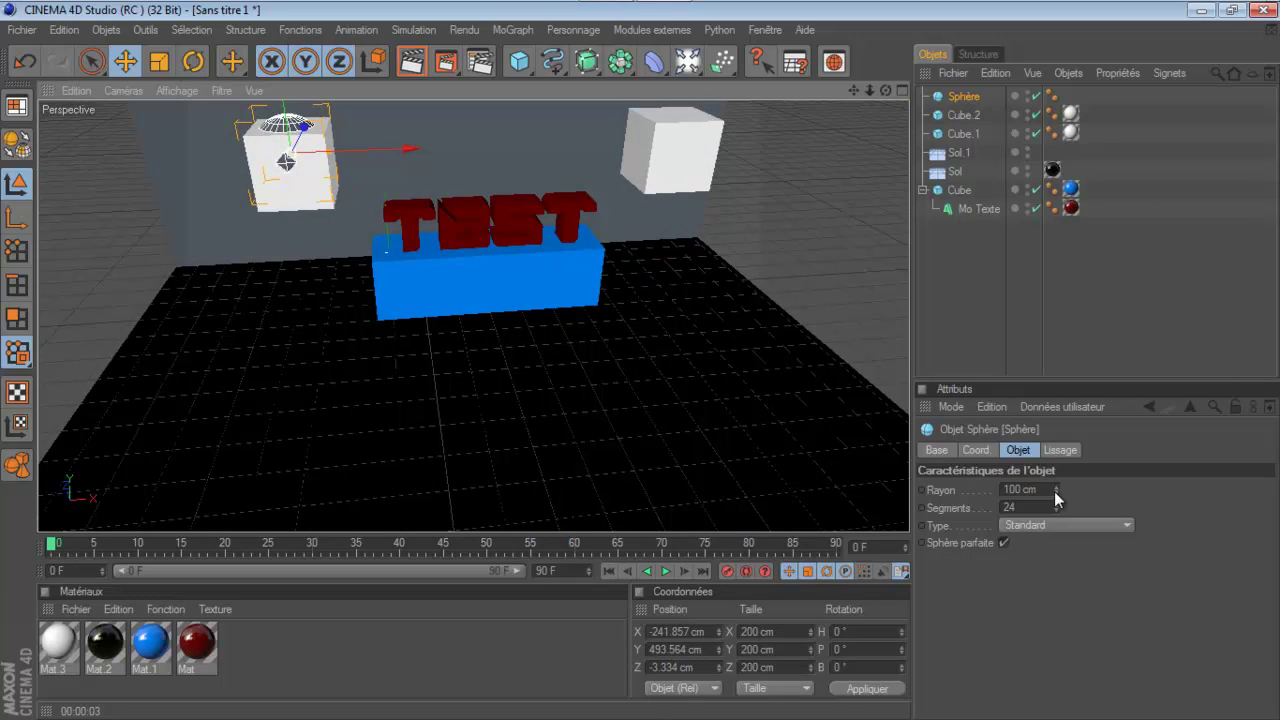
{"action": "left_click_drag", "start_coordinate": [1054, 491], "coordinate": [1055, 497]}
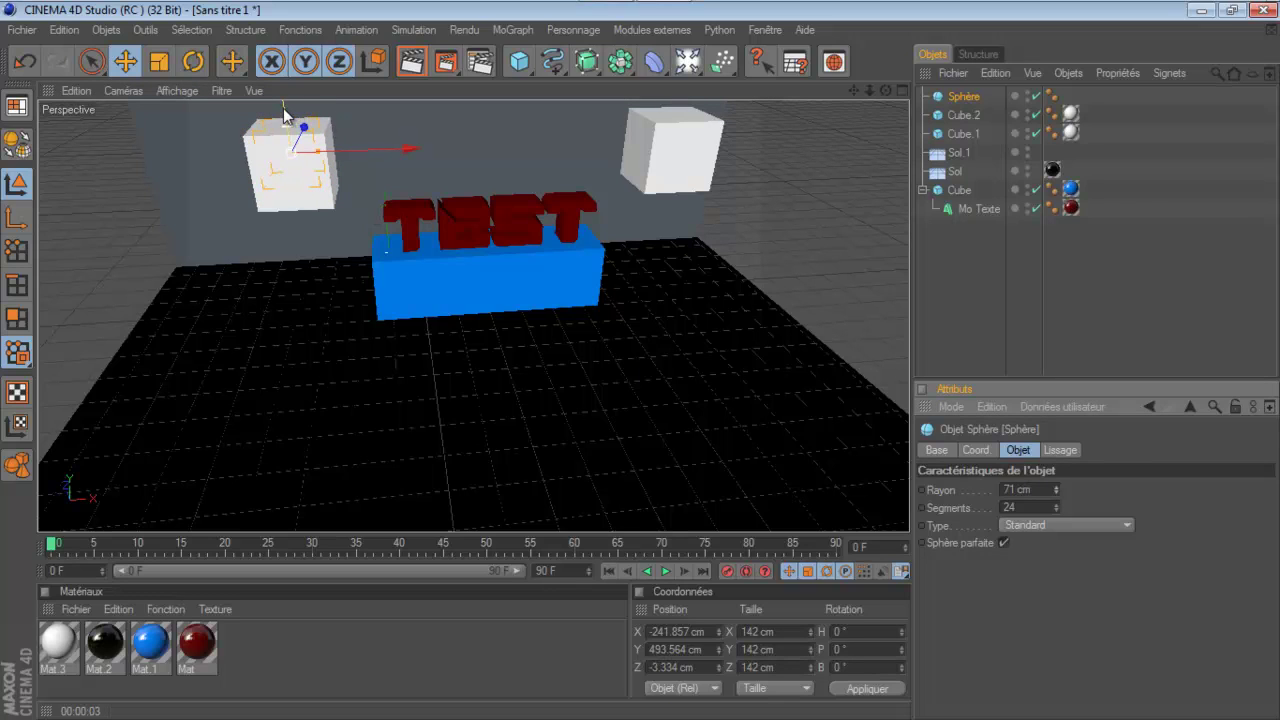
{"action": "left_click_drag", "start_coordinate": [283, 108], "coordinate": [288, 206]}
{"action": "left_click_drag", "start_coordinate": [885, 90], "coordinate": [640, 368]}
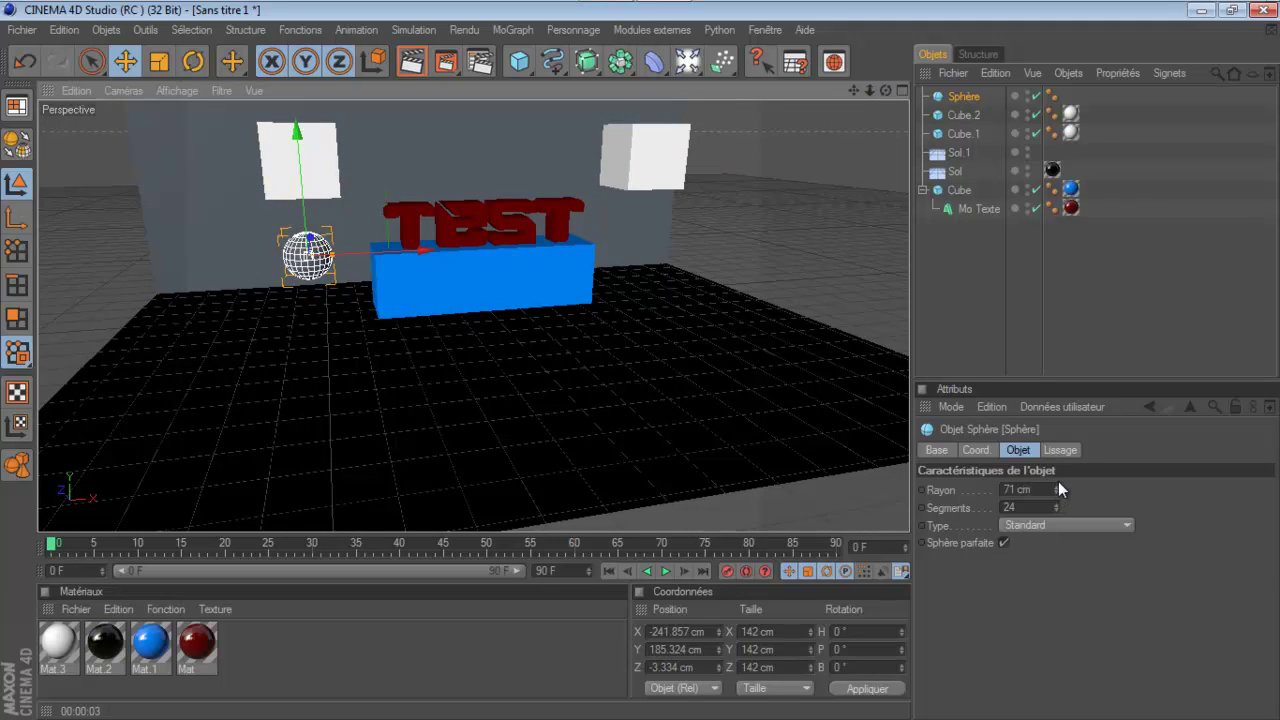
{"action": "left_click_drag", "start_coordinate": [1057, 484], "coordinate": [1057, 484]}
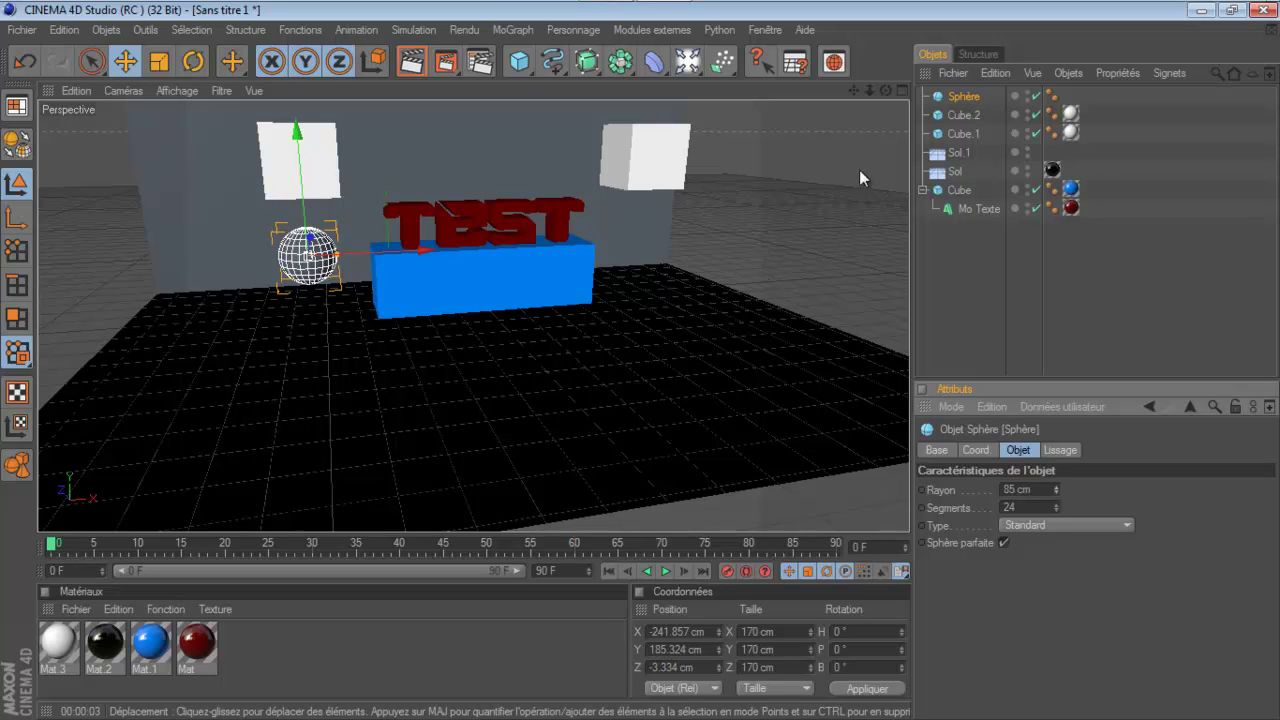
Duplicate the sphere and move the copy to the other side of the blue cube, at about X 857 cm.
{"action": "left_click_drag", "start_coordinate": [886, 92], "coordinate": [641, 360]}
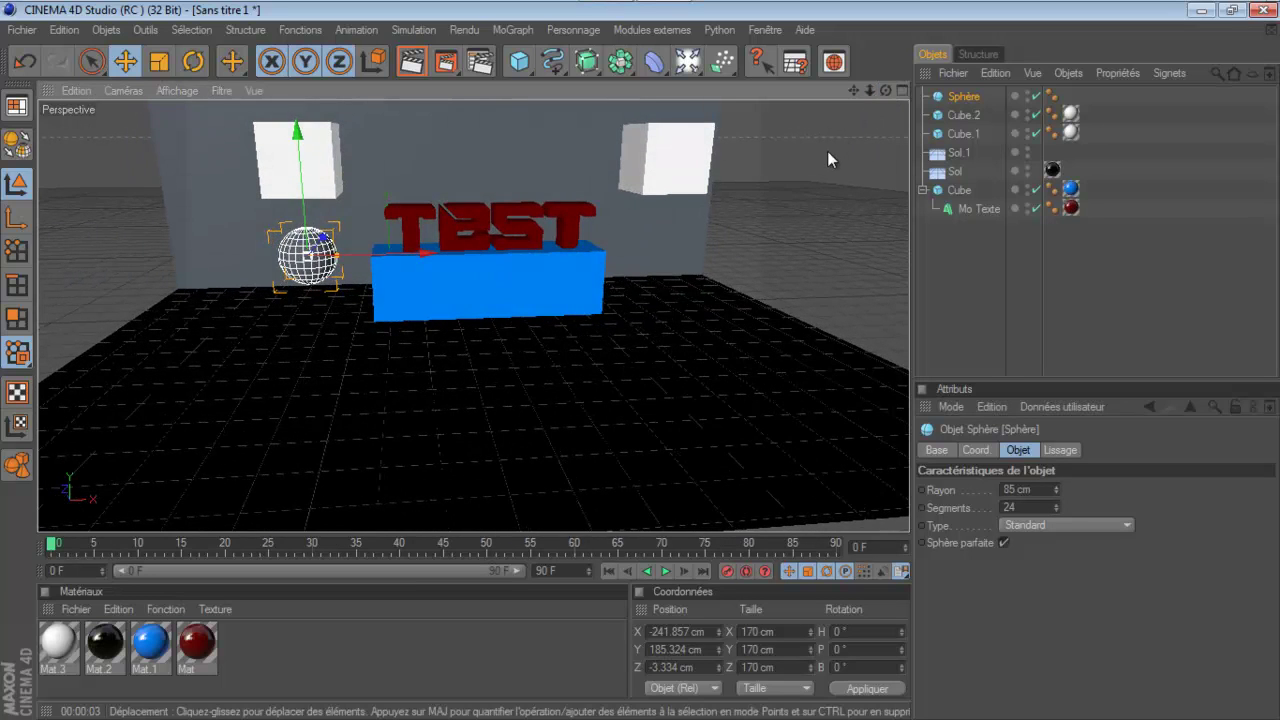
{"action": "key", "text": "ctrl+c"}
{"action": "key", "text": "ctrl+v"}
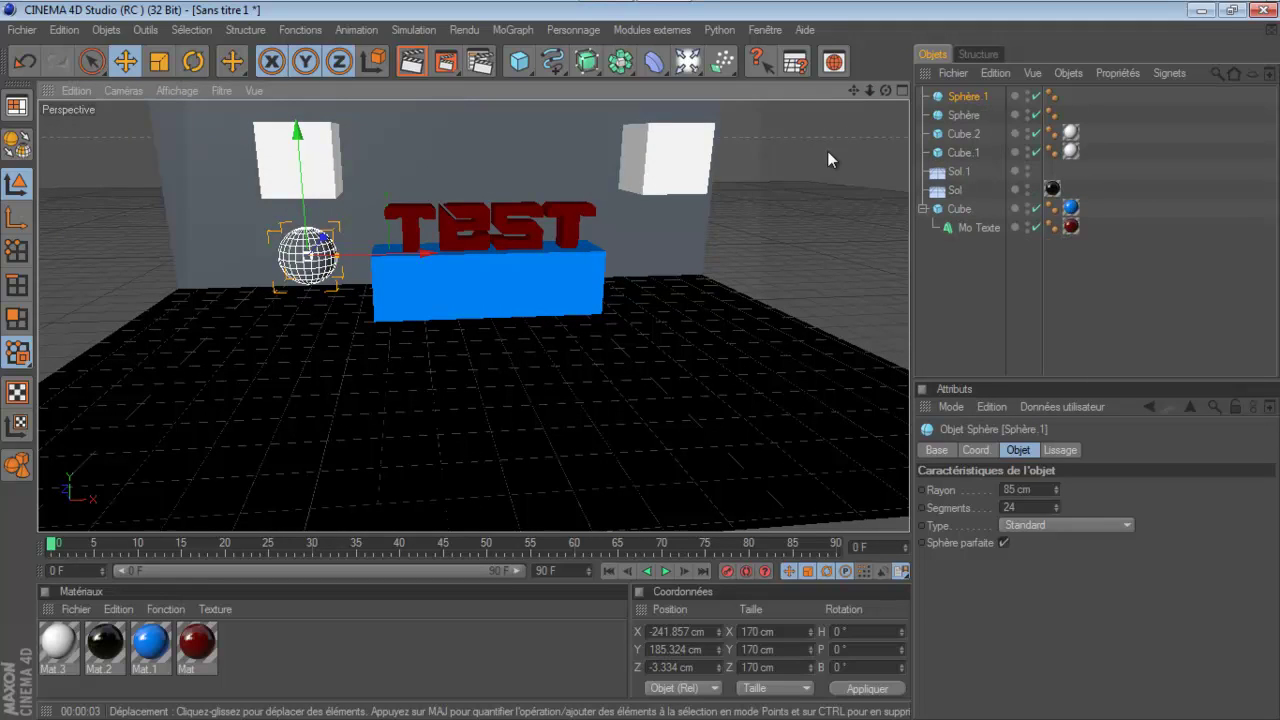
{"action": "left_click_drag", "start_coordinate": [348, 254], "coordinate": [641, 360]}
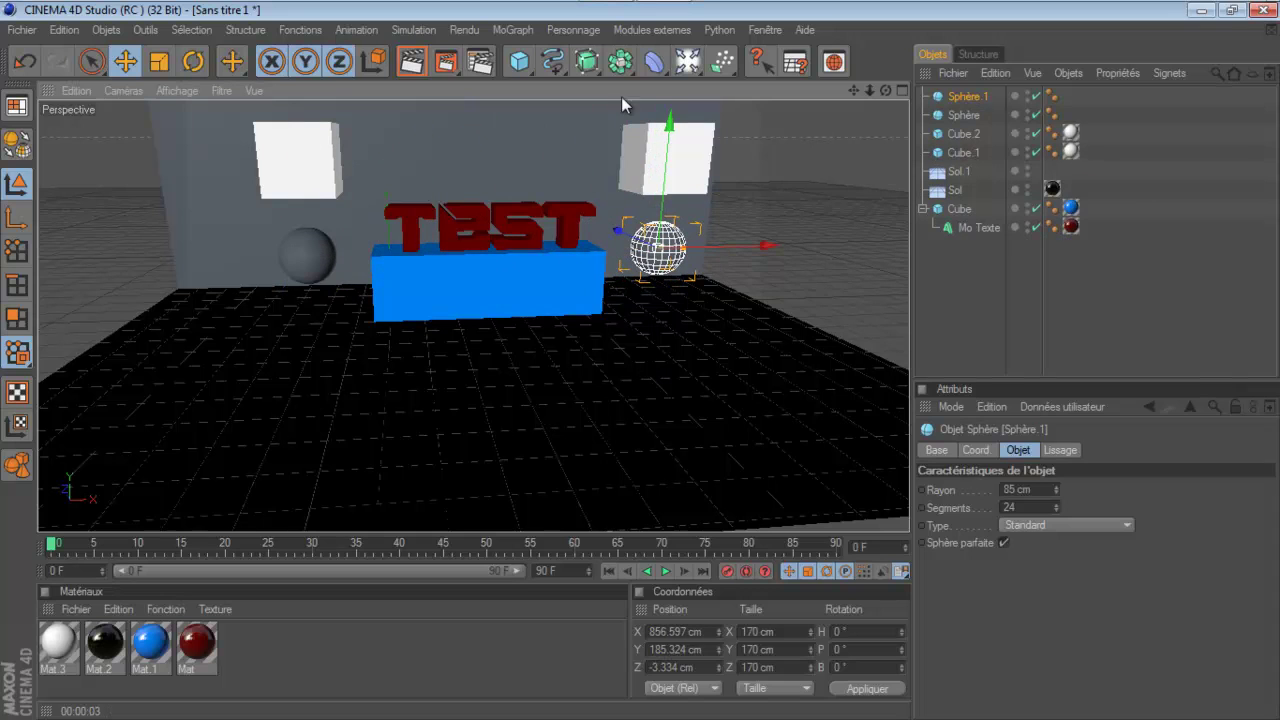
Raise the duplicated sphere slightly, to about Y 196 cm, and deselect it.
{"action": "left_click_drag", "start_coordinate": [888, 89], "coordinate": [637, 360]}
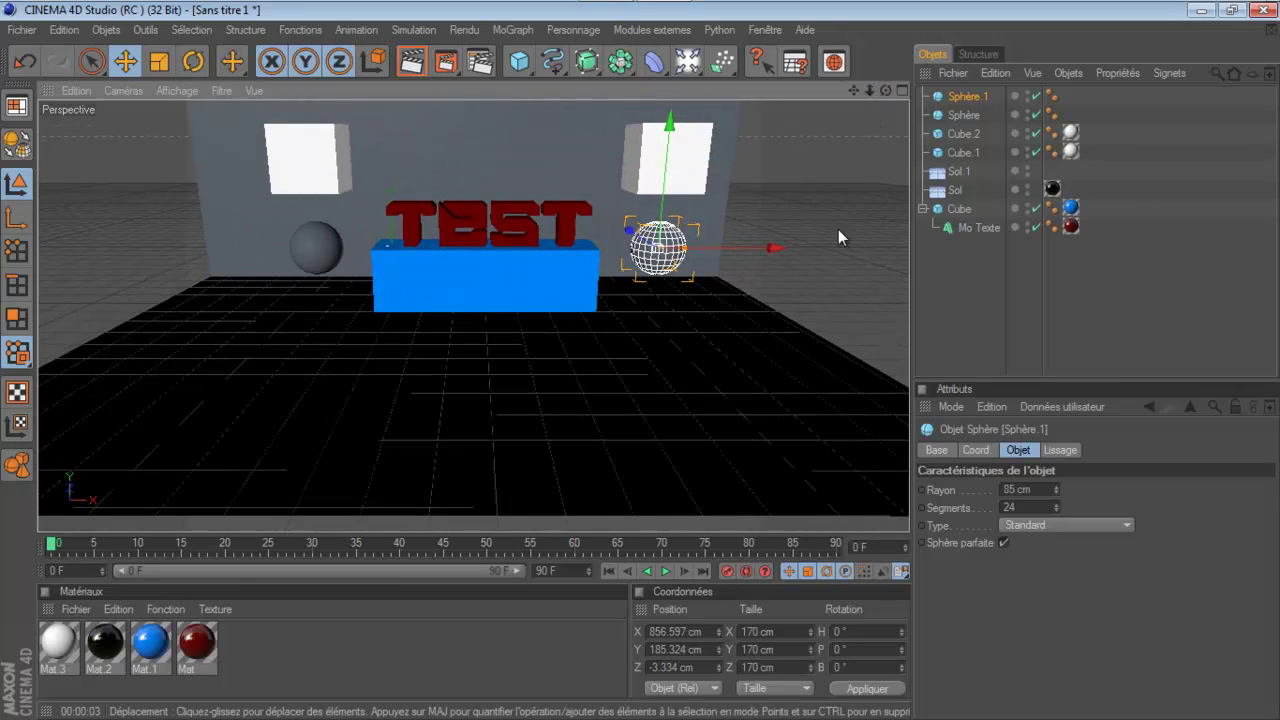
{"action": "left_click_drag", "start_coordinate": [856, 91], "coordinate": [640, 361]}
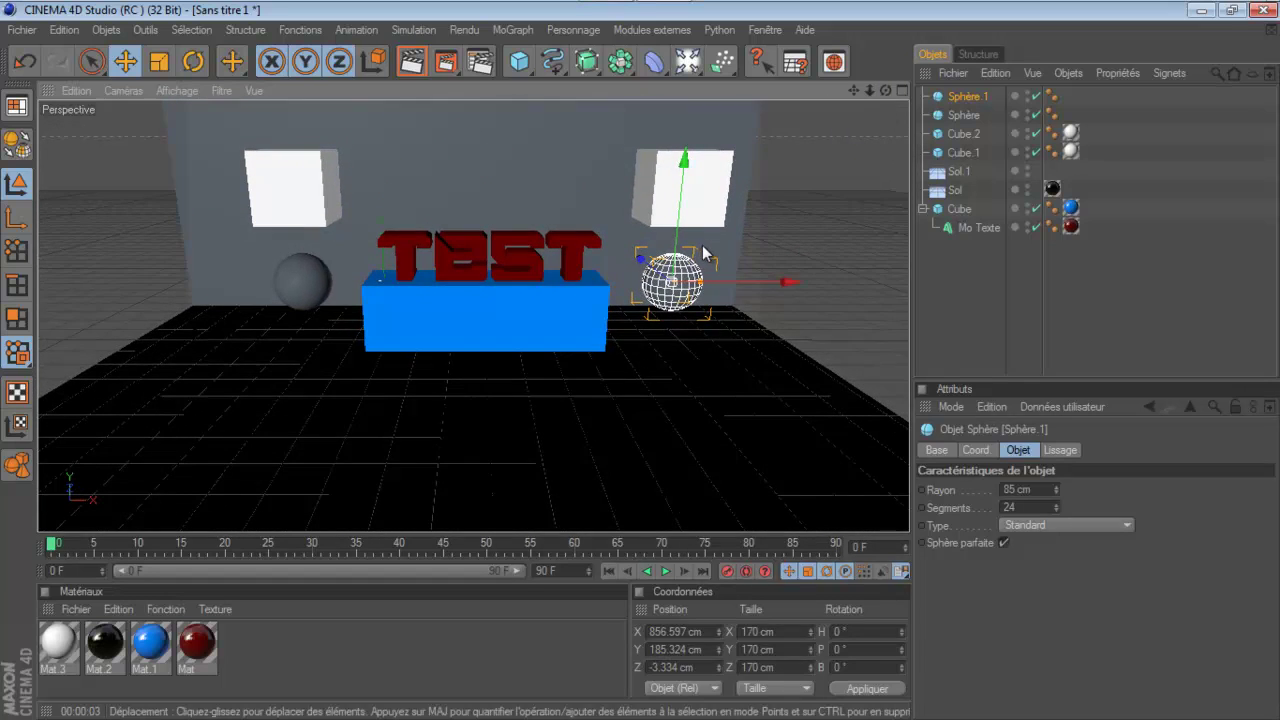
{"action": "left_click_drag", "start_coordinate": [680, 243], "coordinate": [640, 359]}
{"action": "left_click", "coordinate": [1004, 323]}
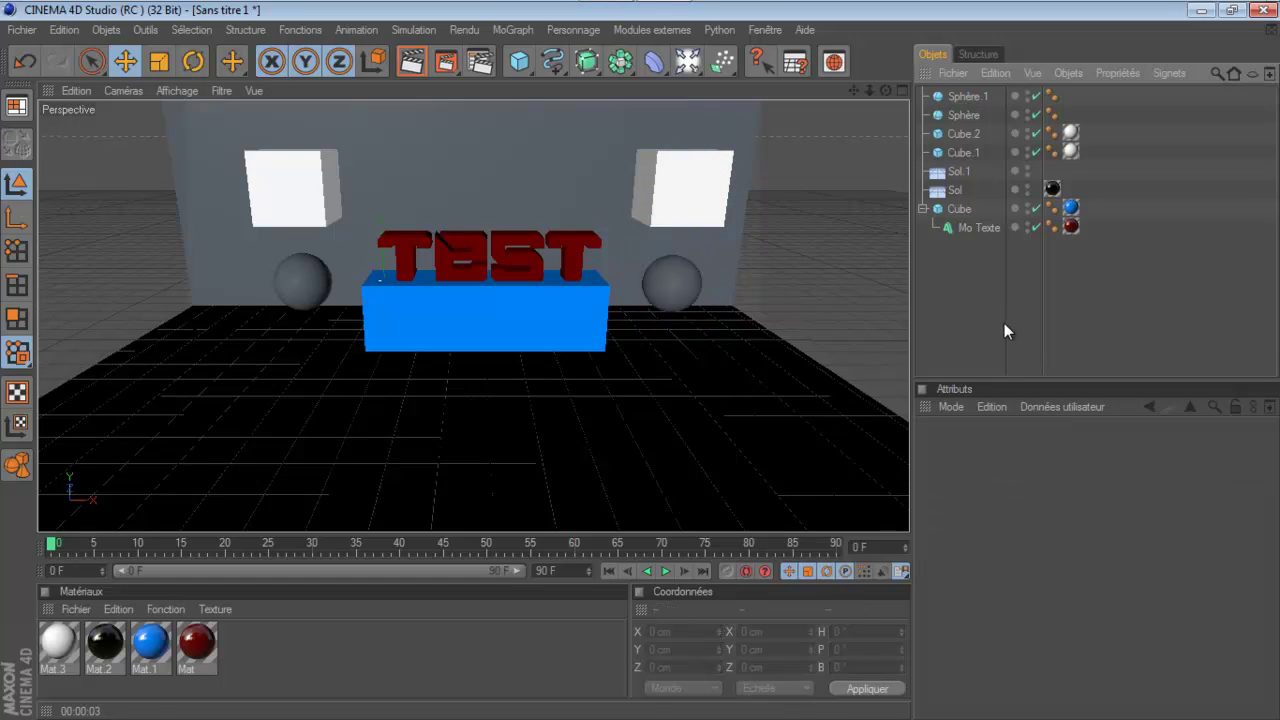
{"action": "left_click", "coordinate": [675, 266]}
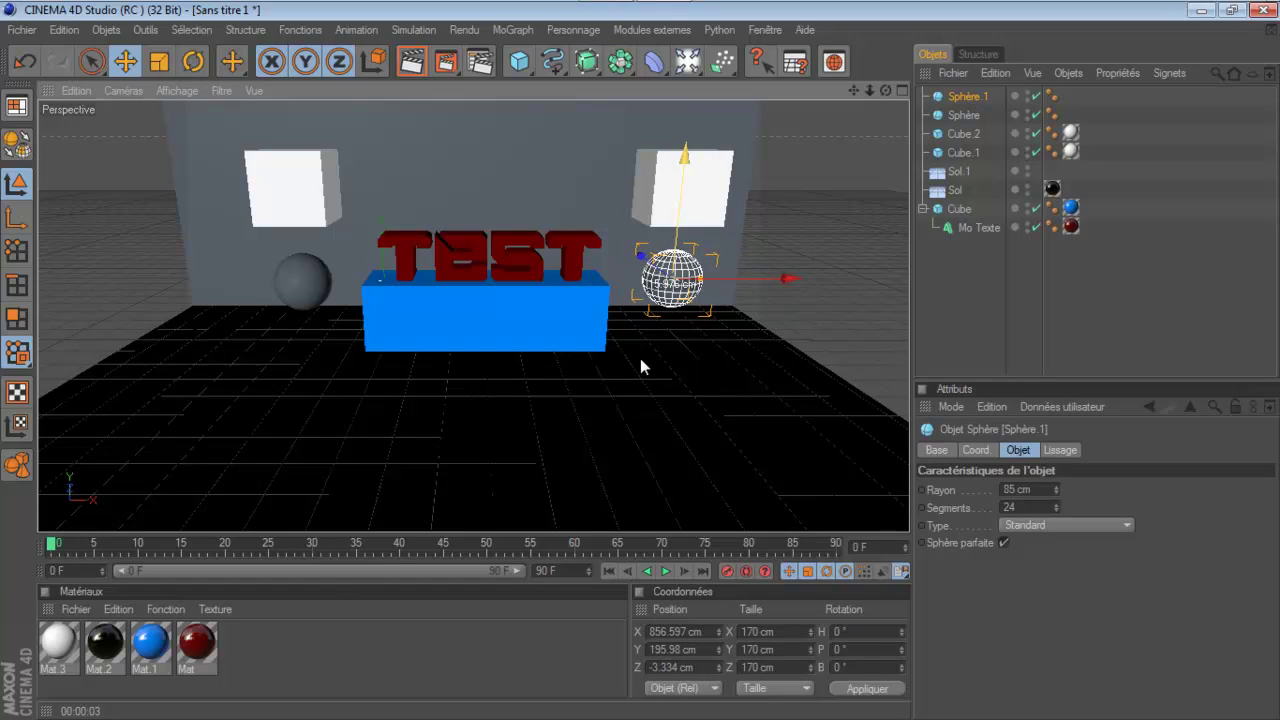
{"action": "left_click", "coordinate": [996, 299]}
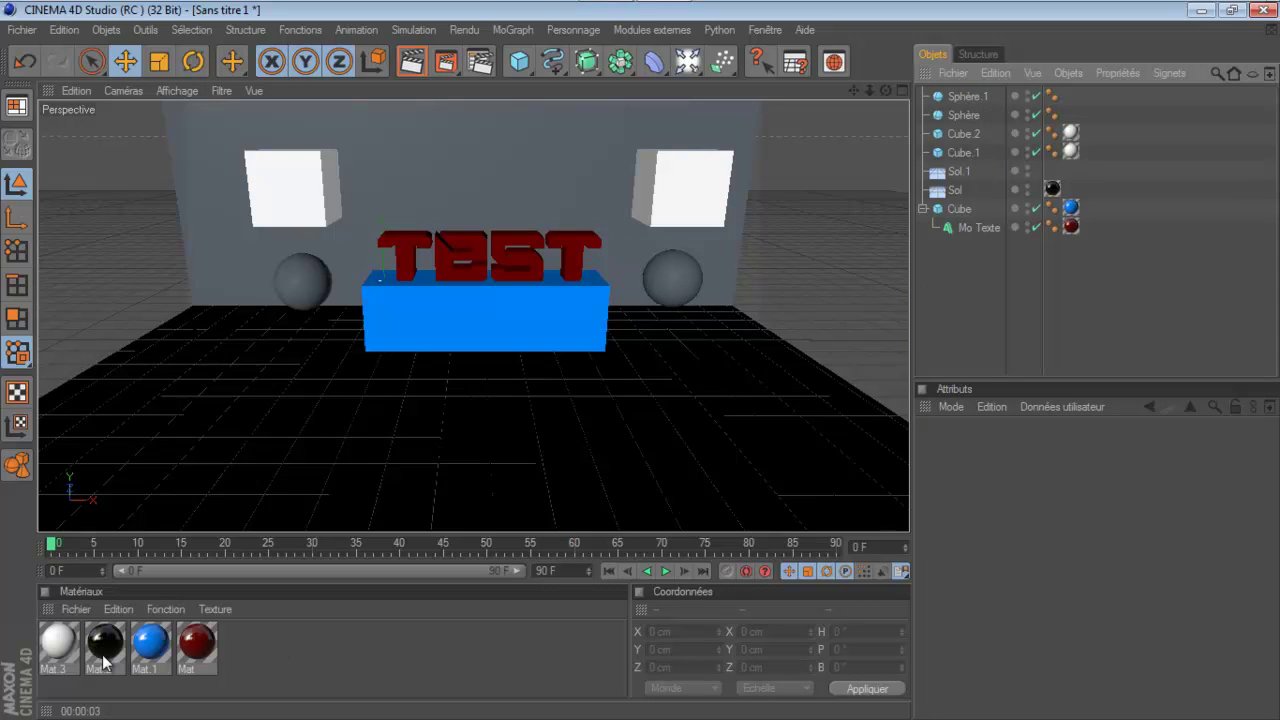
Create a new material and open it for editing.
{"action": "double_click", "coordinate": [253, 667]}
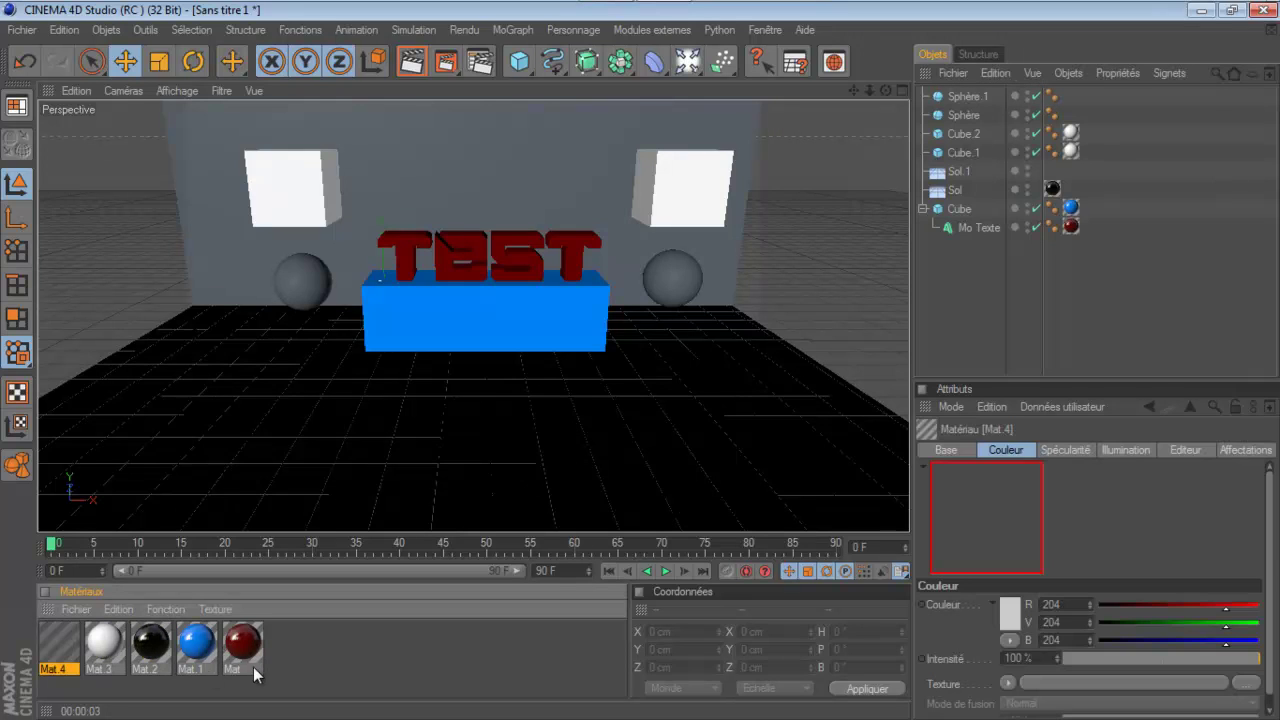
{"action": "double_click", "coordinate": [60, 645]}
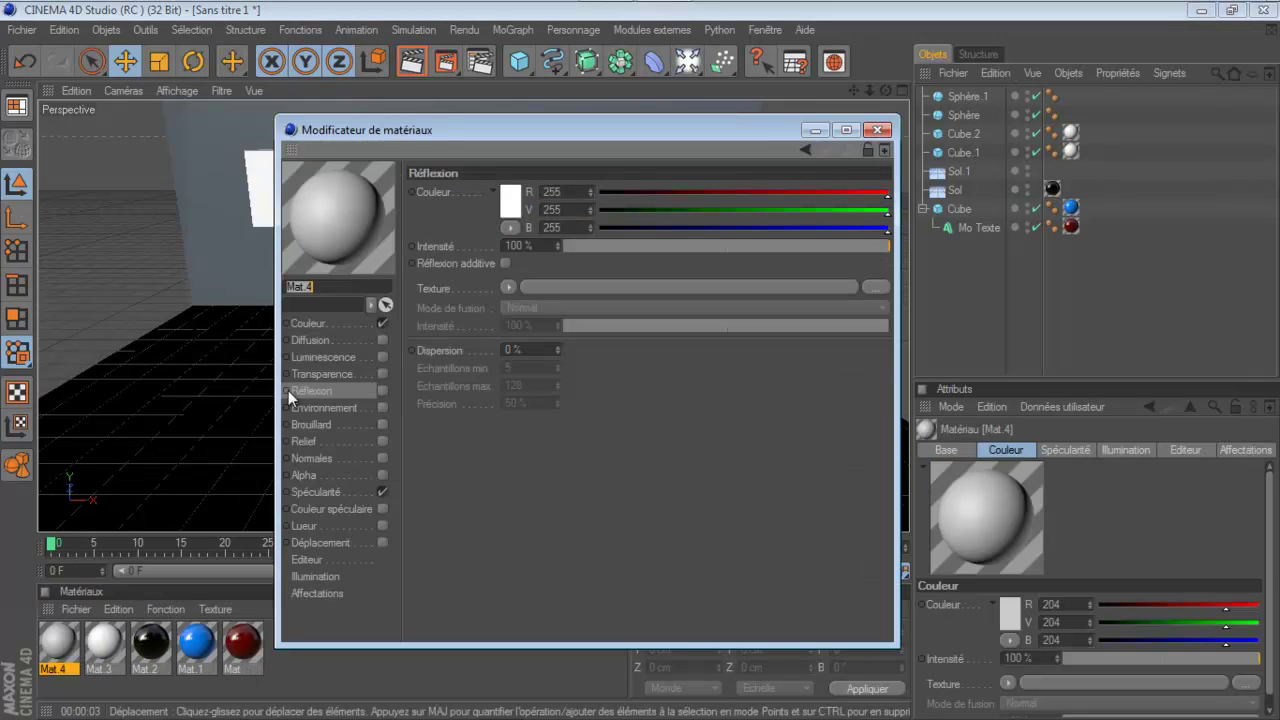
{"action": "left_click", "coordinate": [509, 207]}
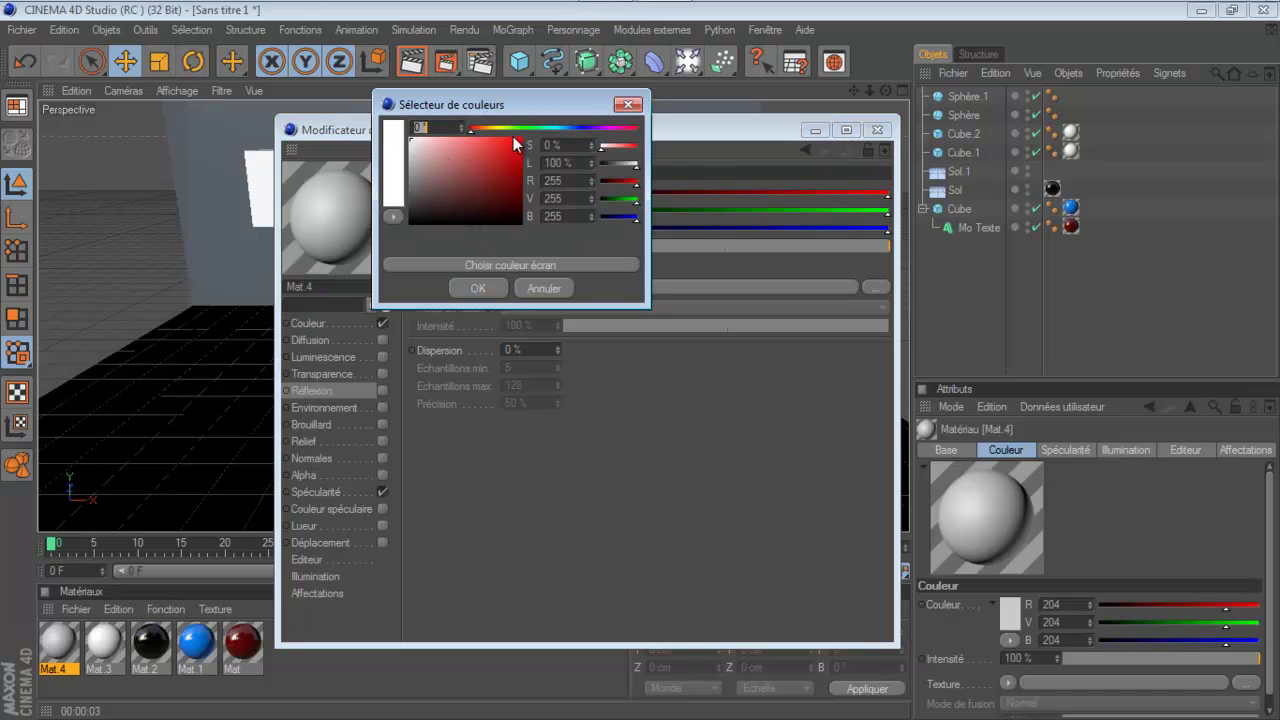
{"action": "left_click", "coordinate": [587, 128]}
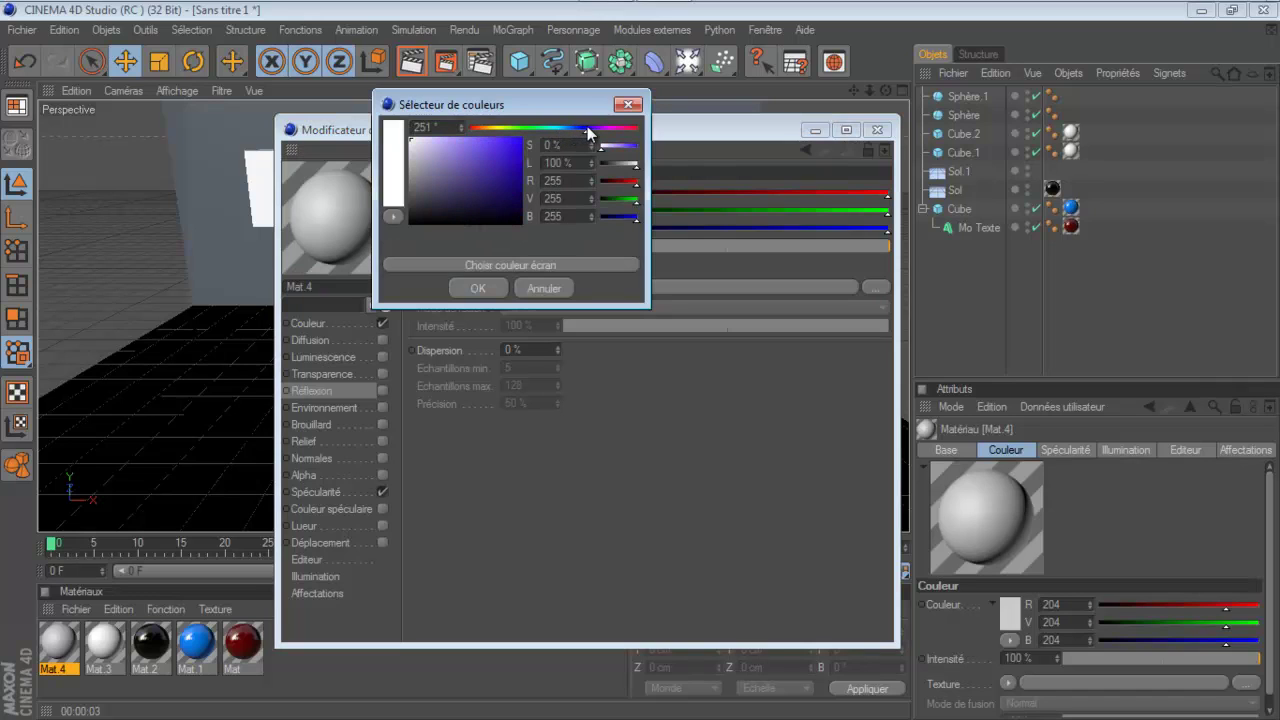
{"action": "left_click", "coordinate": [579, 127]}
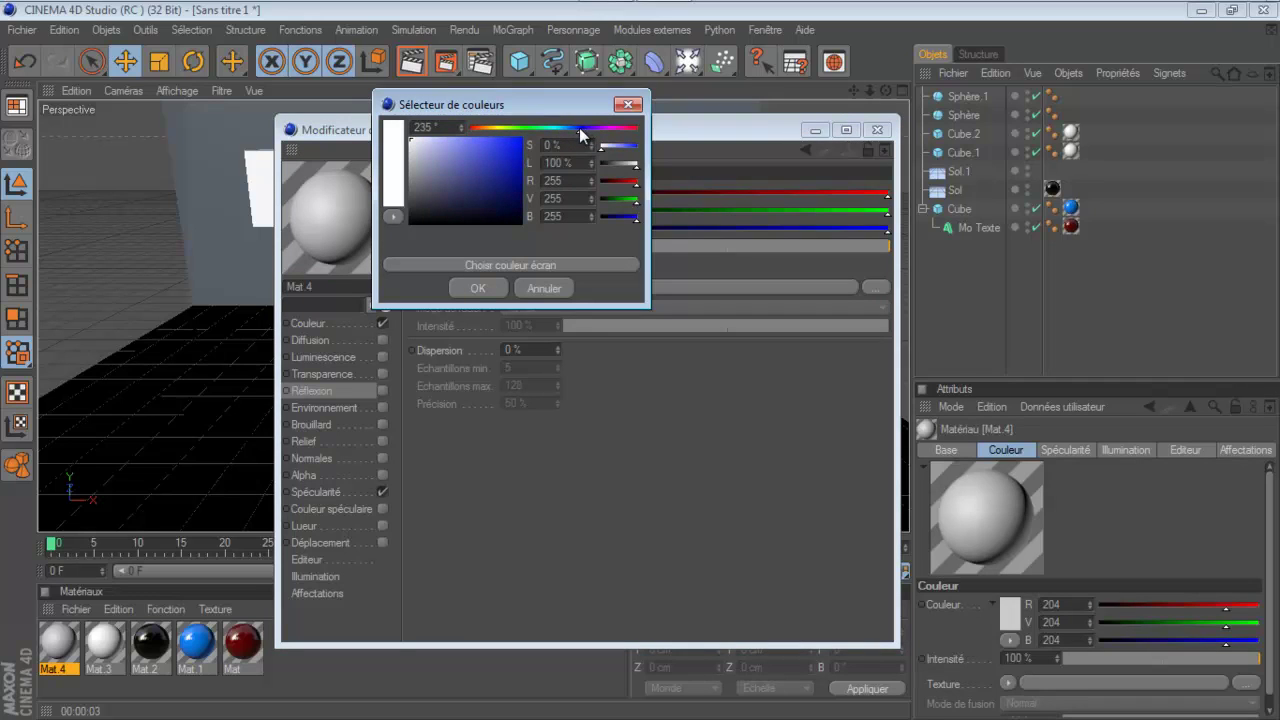
{"action": "left_click_drag", "start_coordinate": [515, 188], "coordinate": [524, 134]}
{"action": "left_click", "coordinate": [478, 287]}
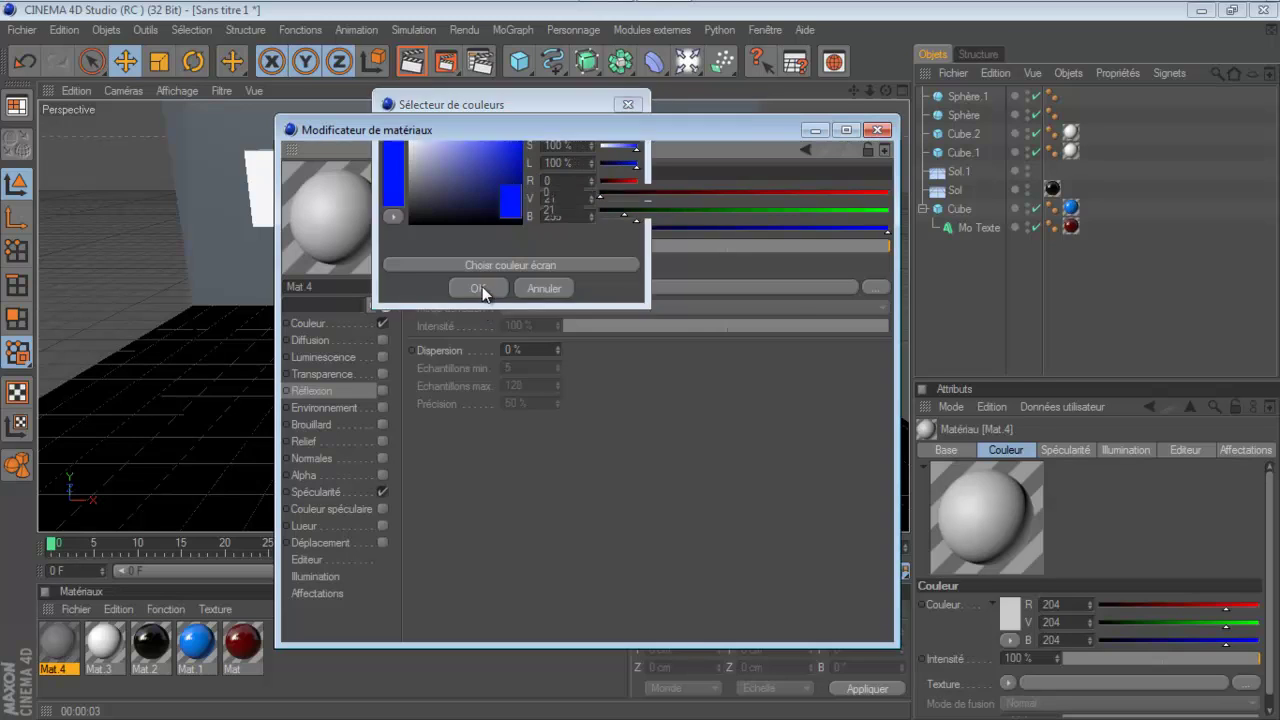
{"action": "left_click_drag", "start_coordinate": [631, 249], "coordinate": [862, 253]}
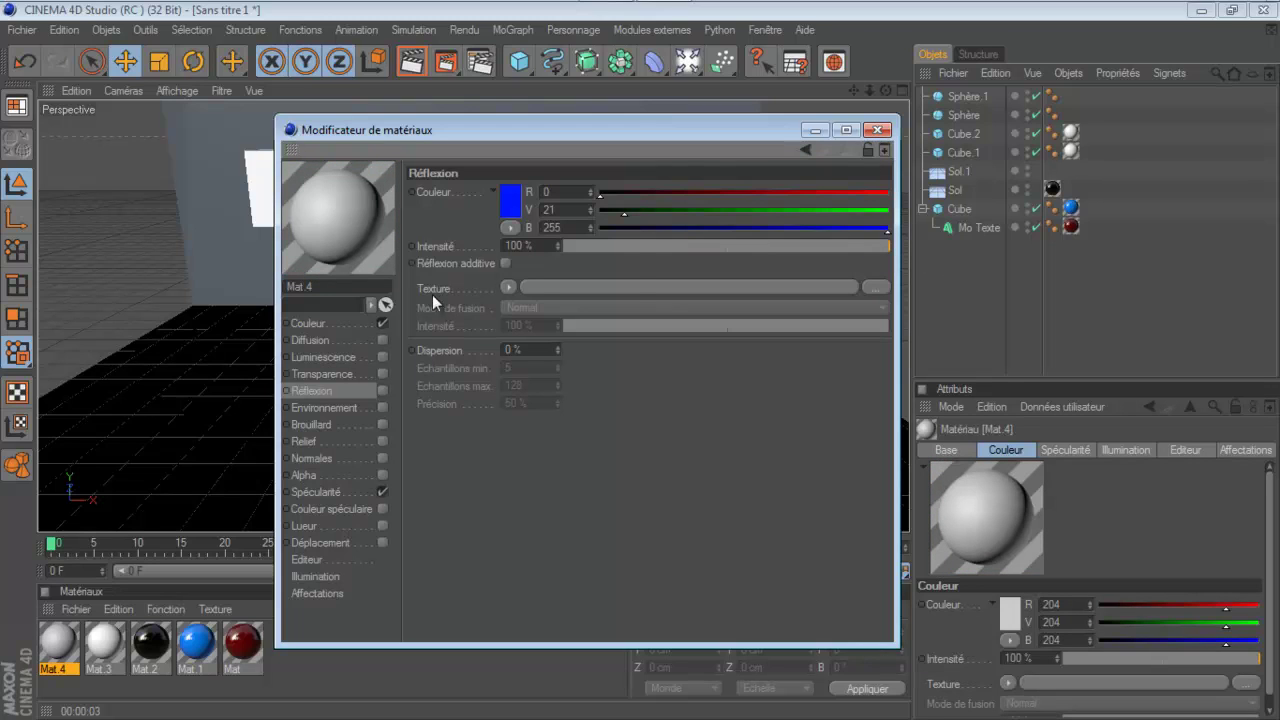
{"action": "left_click", "coordinate": [503, 204]}
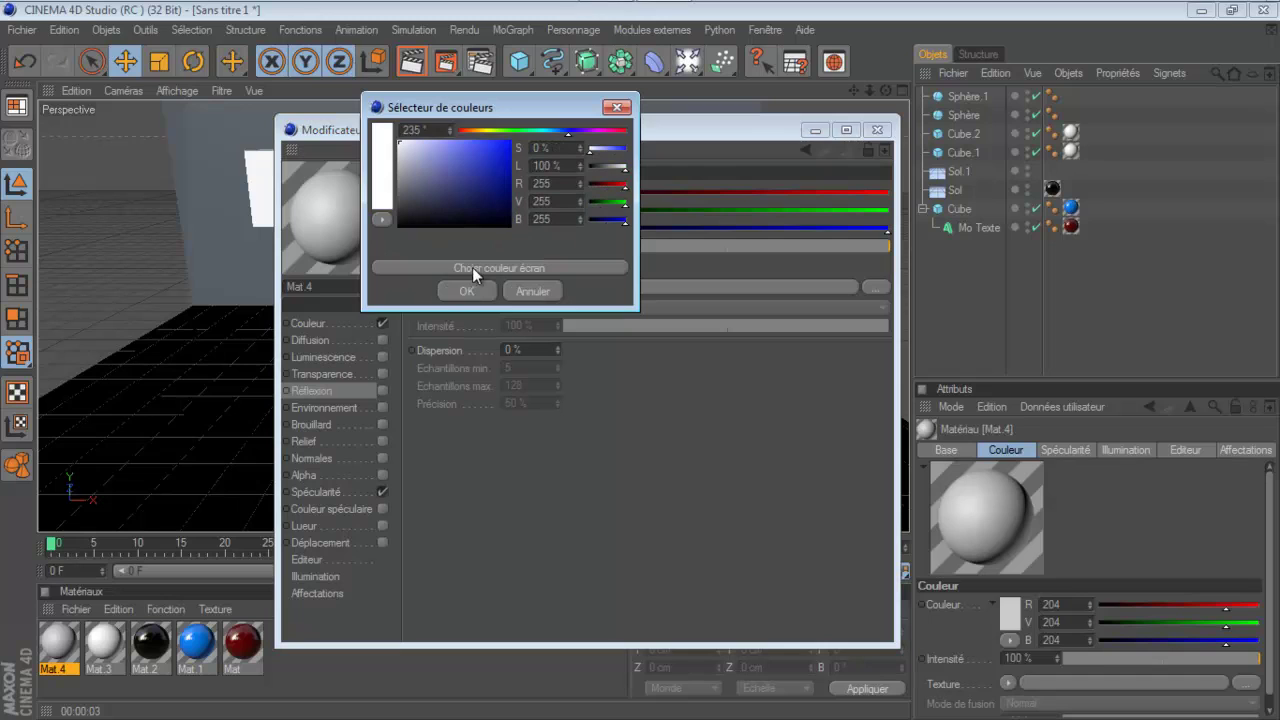
{"action": "left_click", "coordinate": [466, 290]}
Set the new material's base colour to a deep blue with RGB 0, 4, 255.
{"action": "left_click", "coordinate": [304, 322]}
{"action": "left_click", "coordinate": [497, 196]}
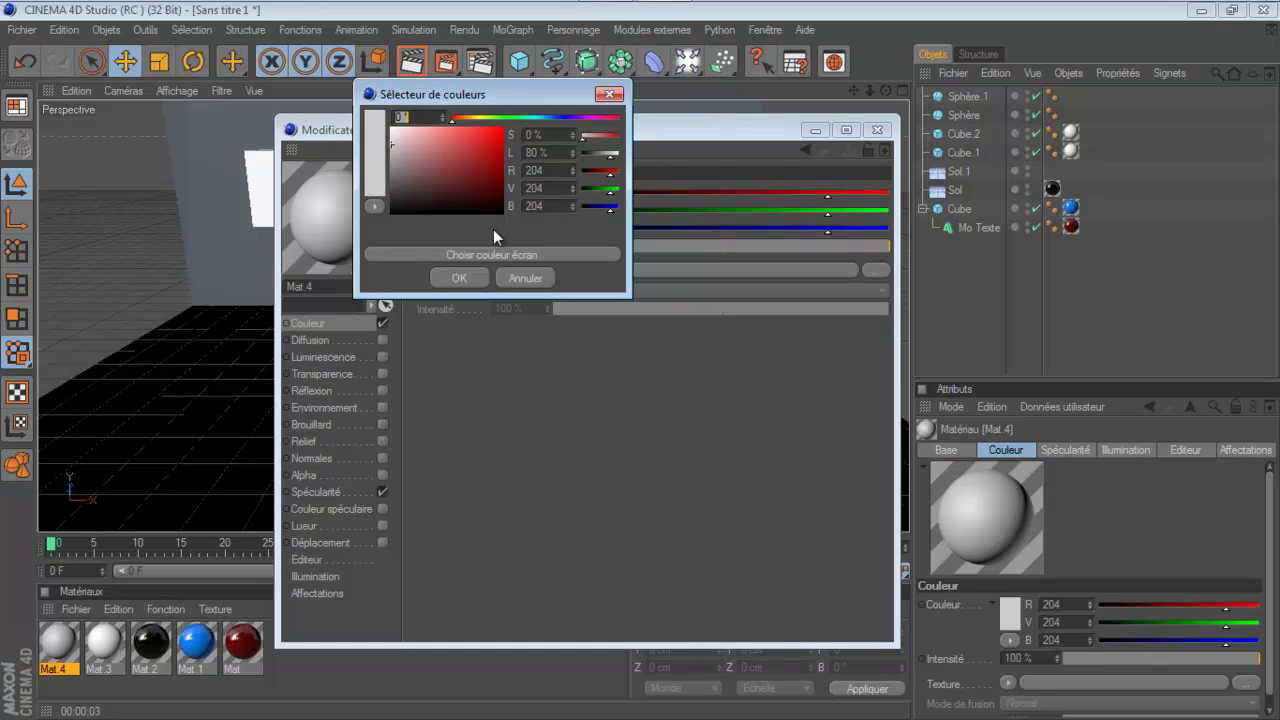
{"action": "left_click_drag", "start_coordinate": [594, 118], "coordinate": [557, 118]}
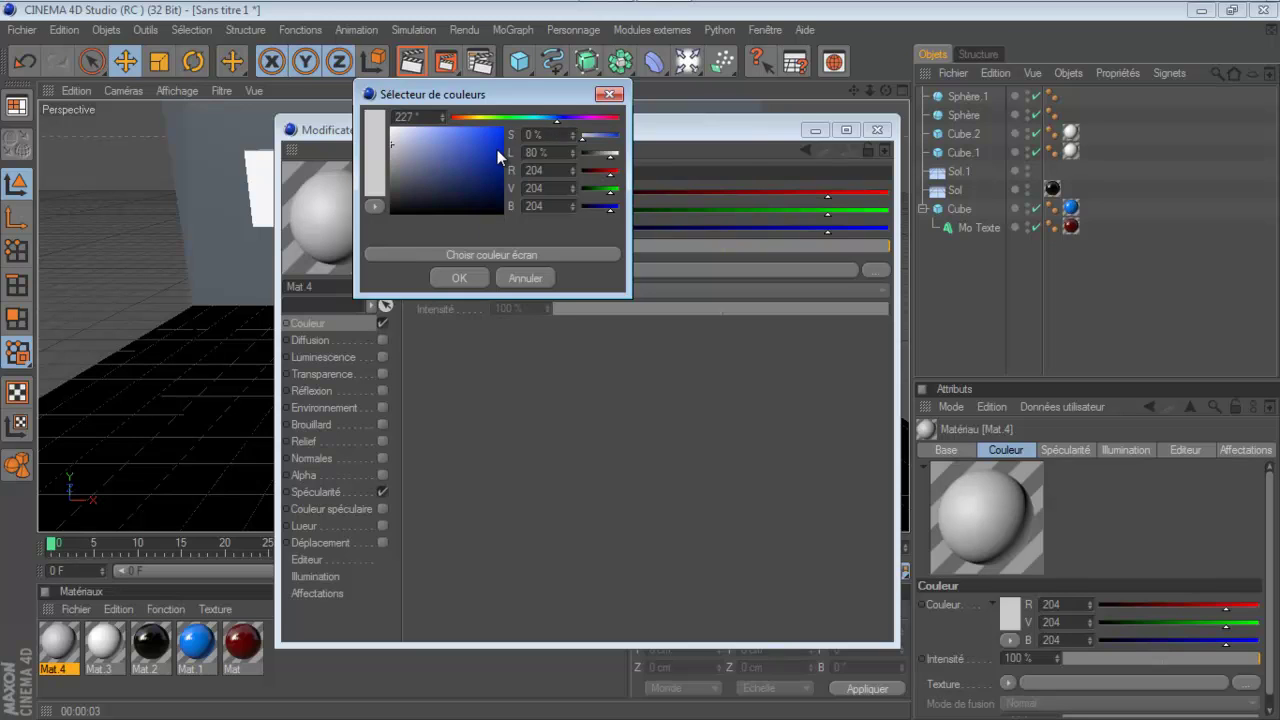
{"action": "mouse_move", "coordinate": [497, 149]}
{"action": "left_mouse_down"}
{"action": "mouse_move", "coordinate": [558, 94]}
{"action": "mouse_move", "coordinate": [562, 115]}
{"action": "left_mouse_up"}
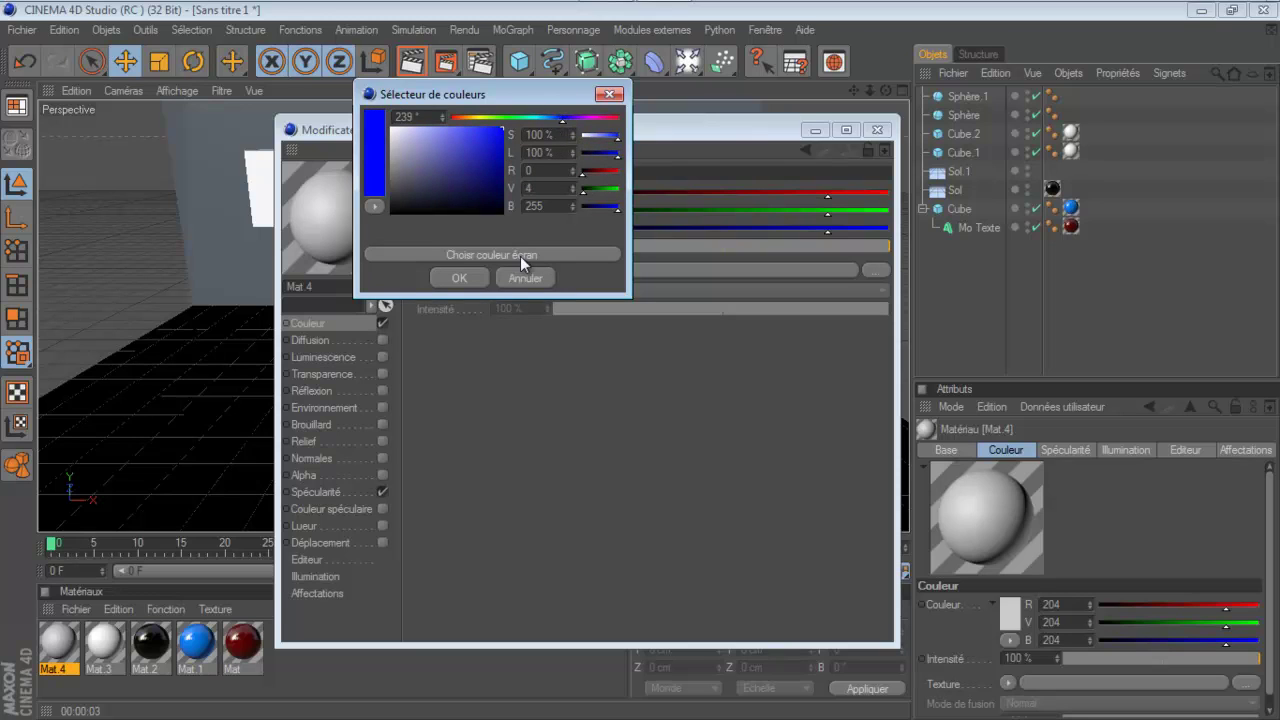
{"action": "left_click", "coordinate": [474, 278]}
{"action": "left_click_drag", "start_coordinate": [598, 250], "coordinate": [1051, 286]}
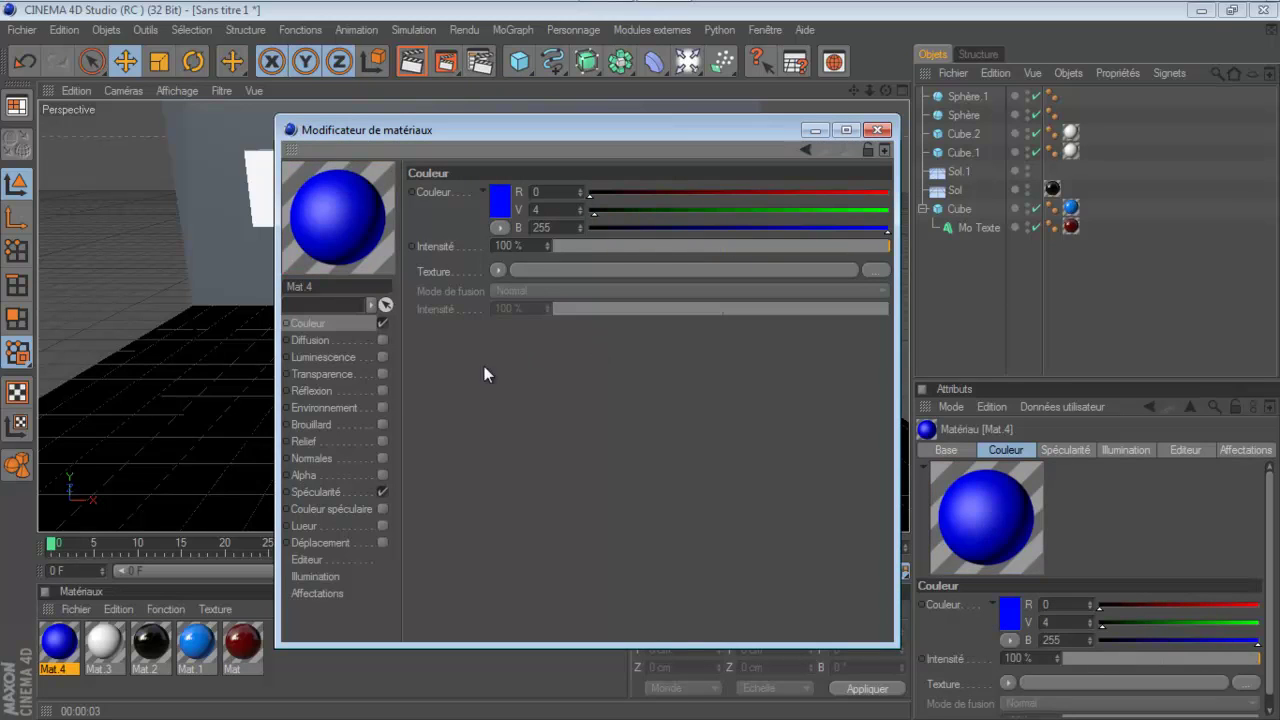
Disable the deep blue material's specularity and enable its reflection at 20% intensity.
{"action": "left_click", "coordinate": [382, 491]}
{"action": "left_click", "coordinate": [382, 390]}
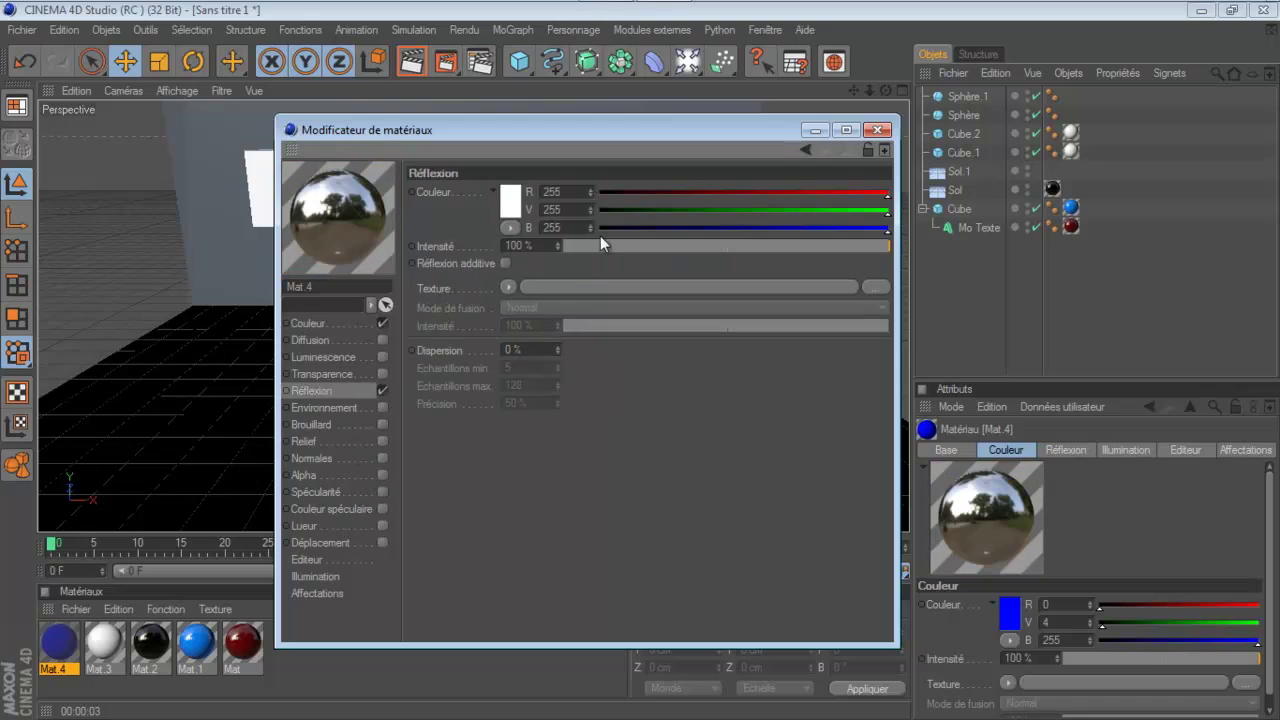
{"action": "left_click_drag", "start_coordinate": [627, 248], "coordinate": [624, 283]}
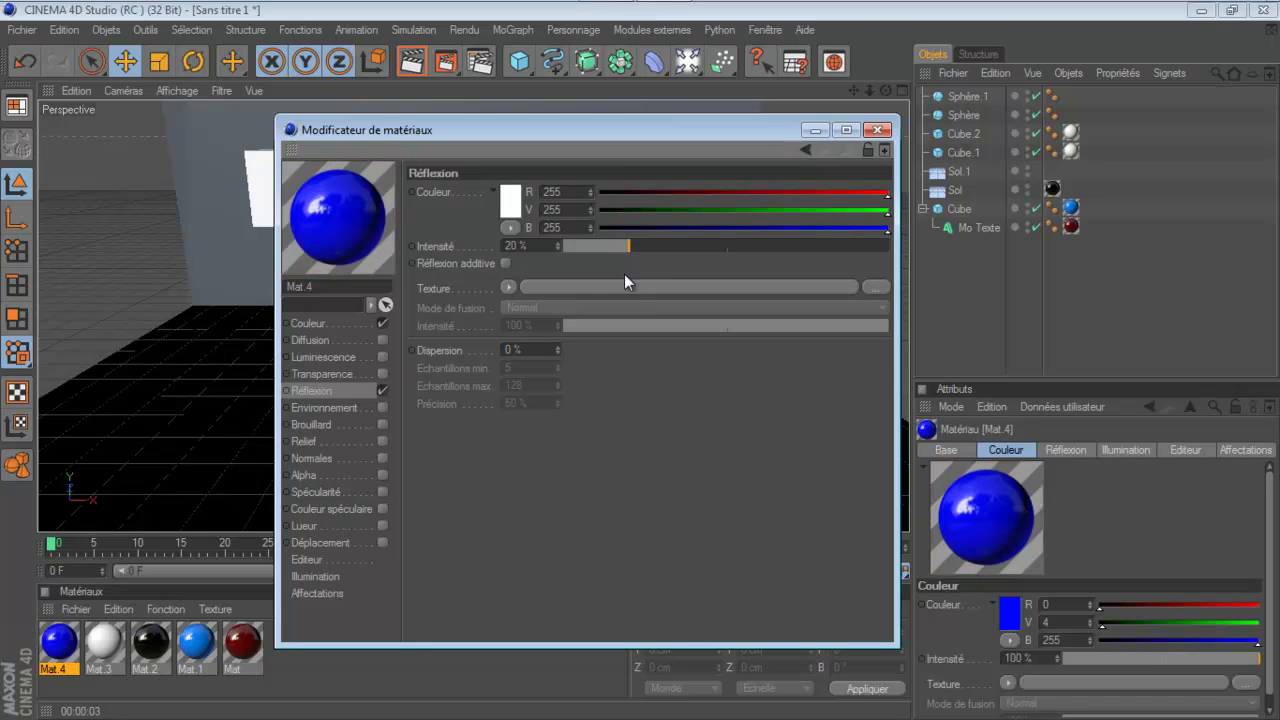
Add a Fresnel texture at 25% intensity to the reflection, and apply the deep blue material to the original sphere.
{"action": "left_click", "coordinate": [509, 287]}
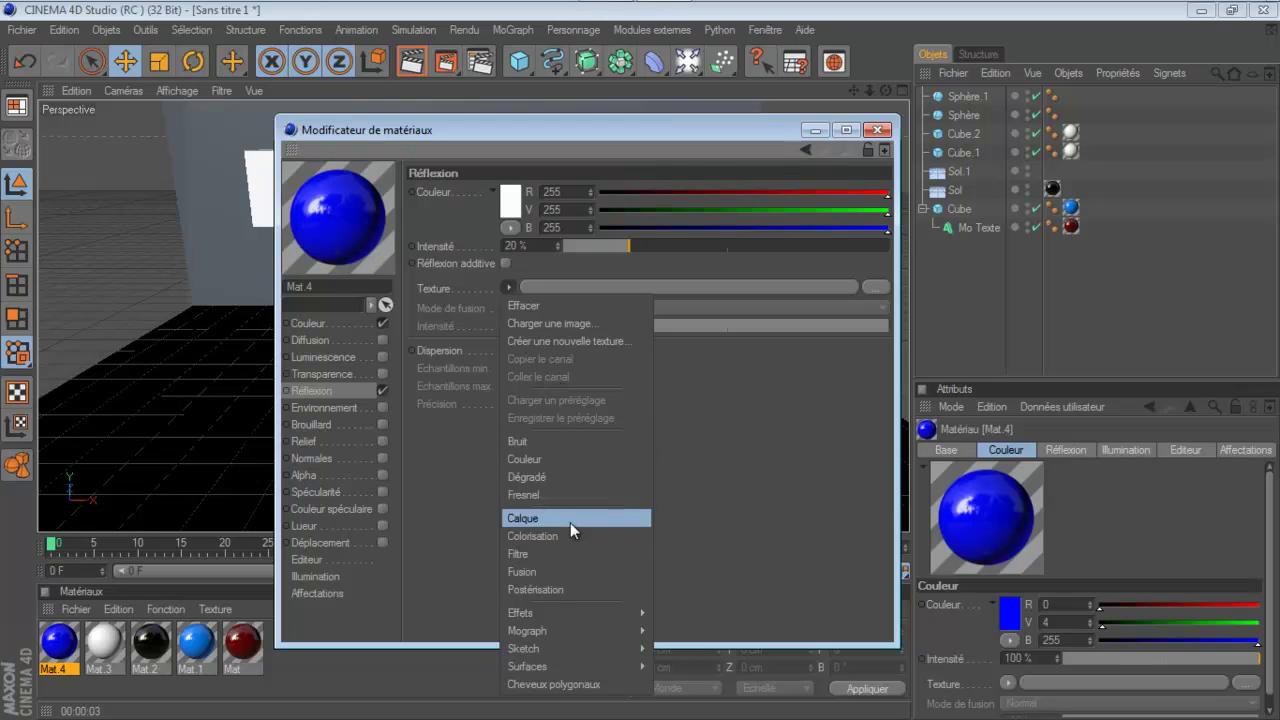
{"action": "left_click", "coordinate": [552, 495]}
{"action": "left_click_drag", "start_coordinate": [618, 379], "coordinate": [645, 381]}
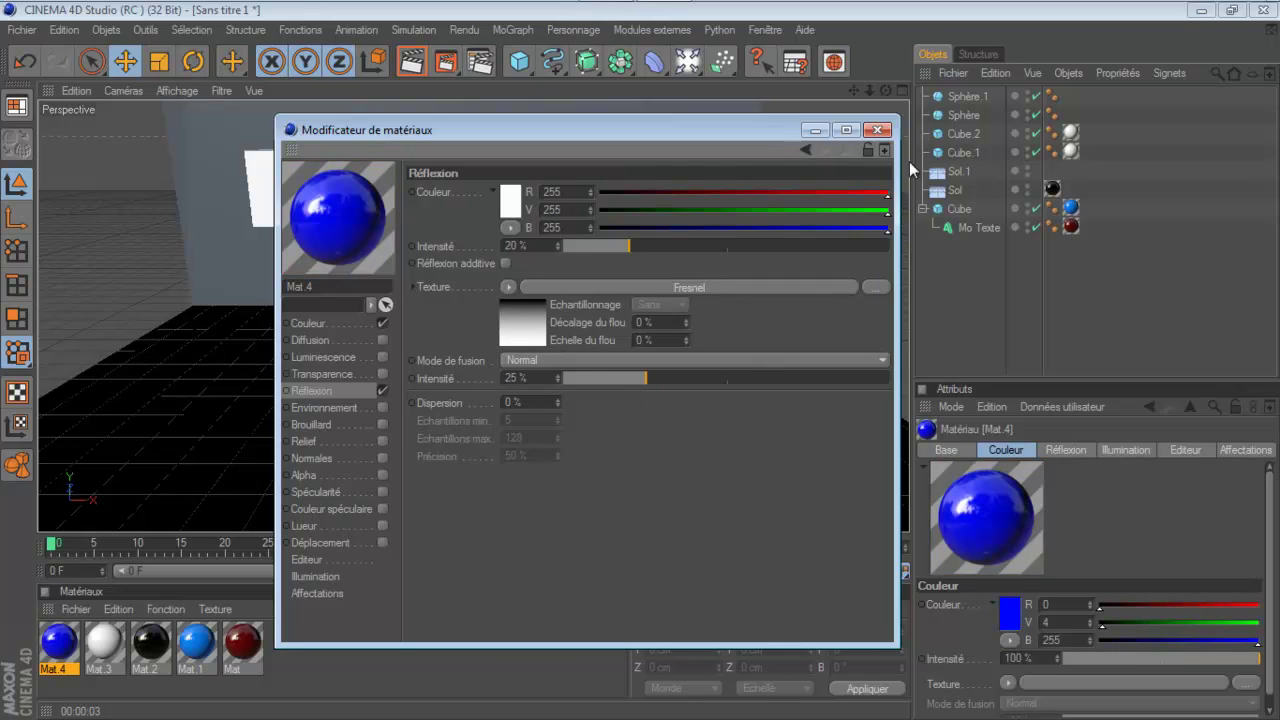
{"action": "left_click", "coordinate": [877, 130]}
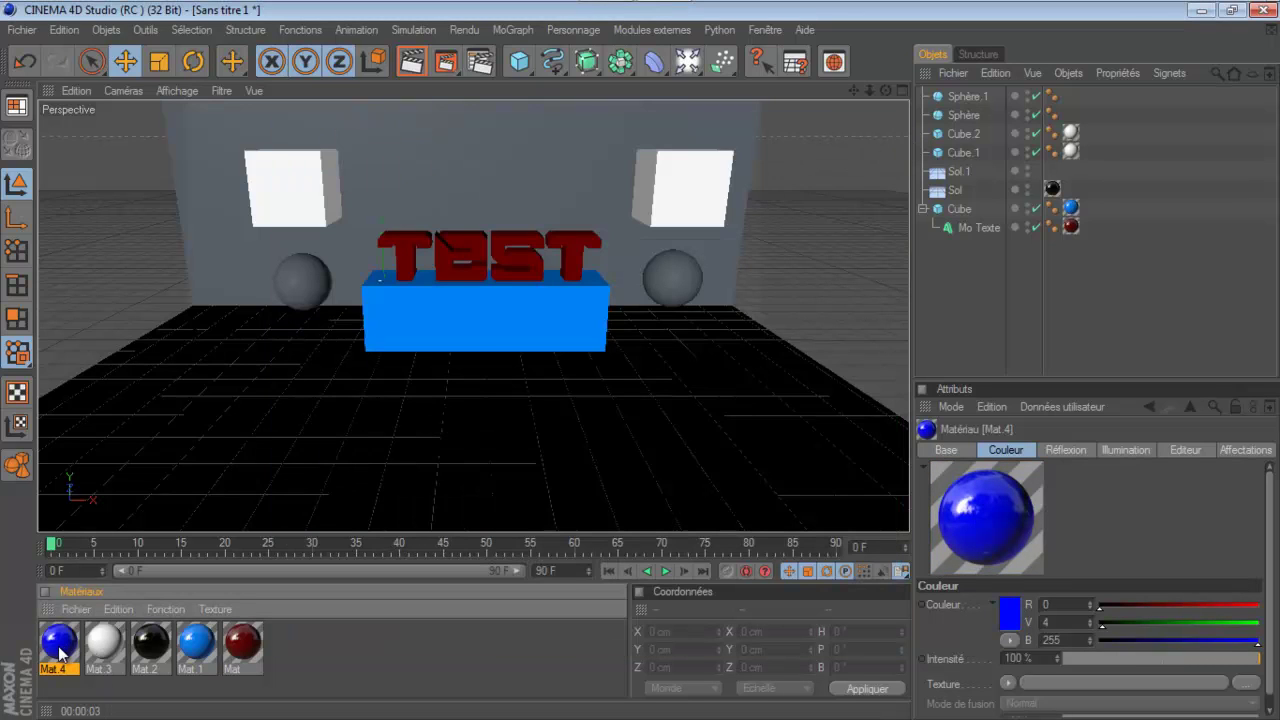
{"action": "left_click_drag", "start_coordinate": [291, 274], "coordinate": [292, 276]}
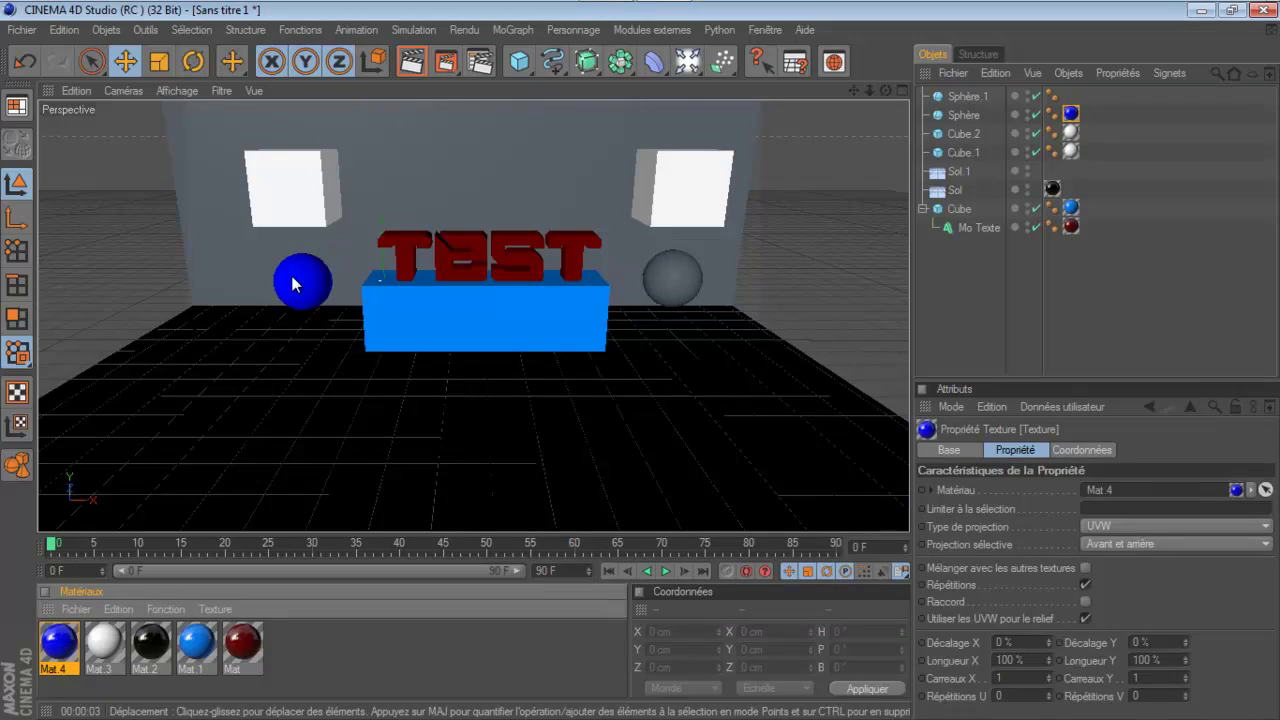
Apply the deep blue material to the second sphere, Sphère.1, and clear the selection.
{"action": "left_click_drag", "start_coordinate": [80, 662], "coordinate": [89, 597]}
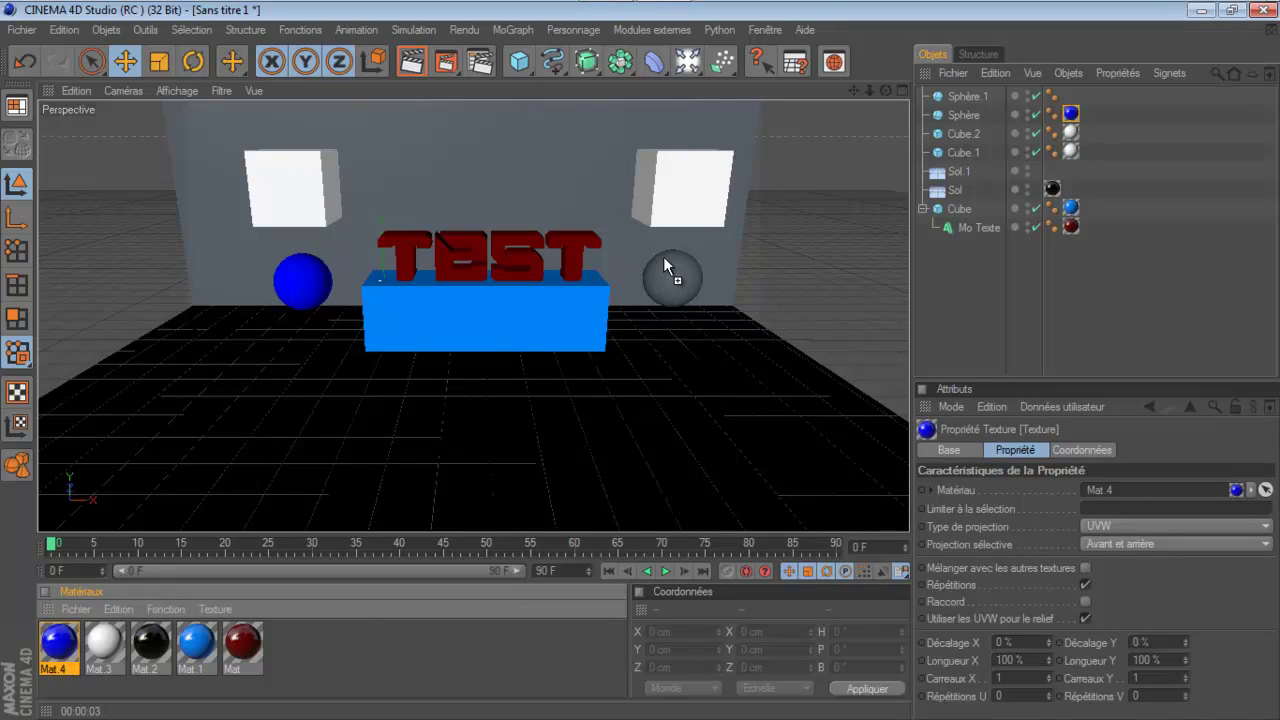
{"action": "left_click_drag", "start_coordinate": [667, 271], "coordinate": [667, 272]}
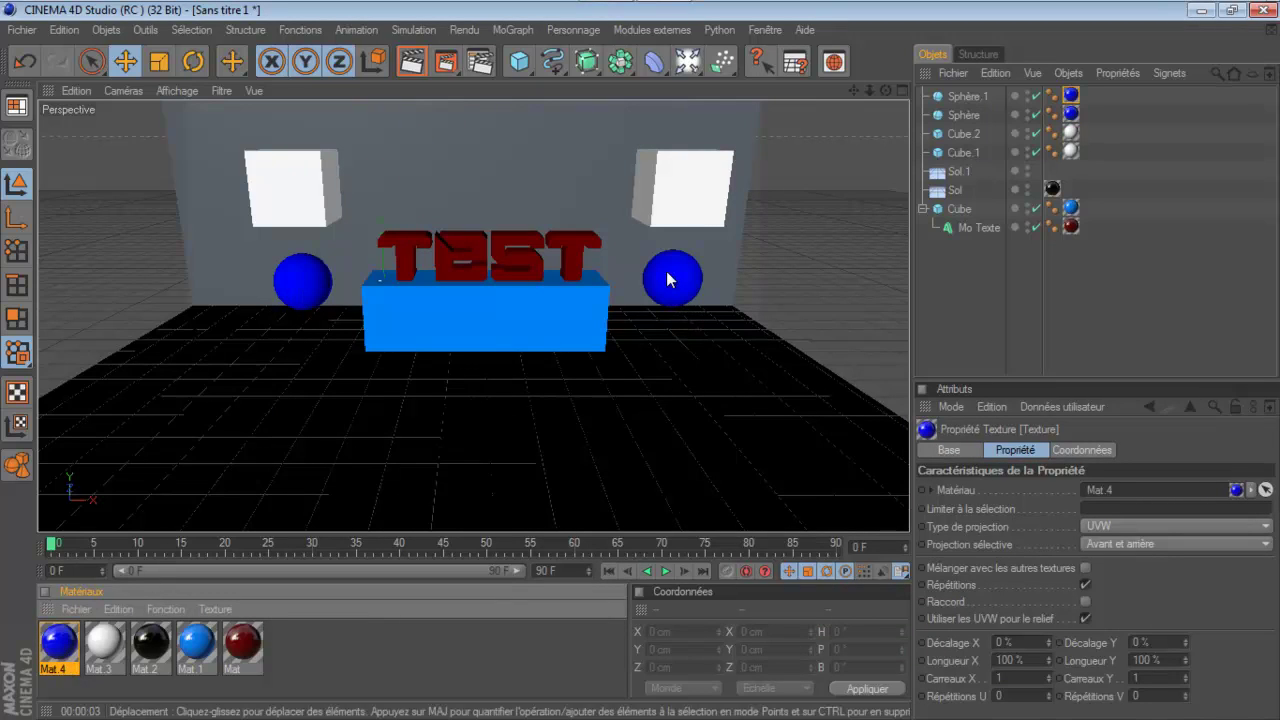
{"action": "left_click", "coordinate": [1084, 328]}
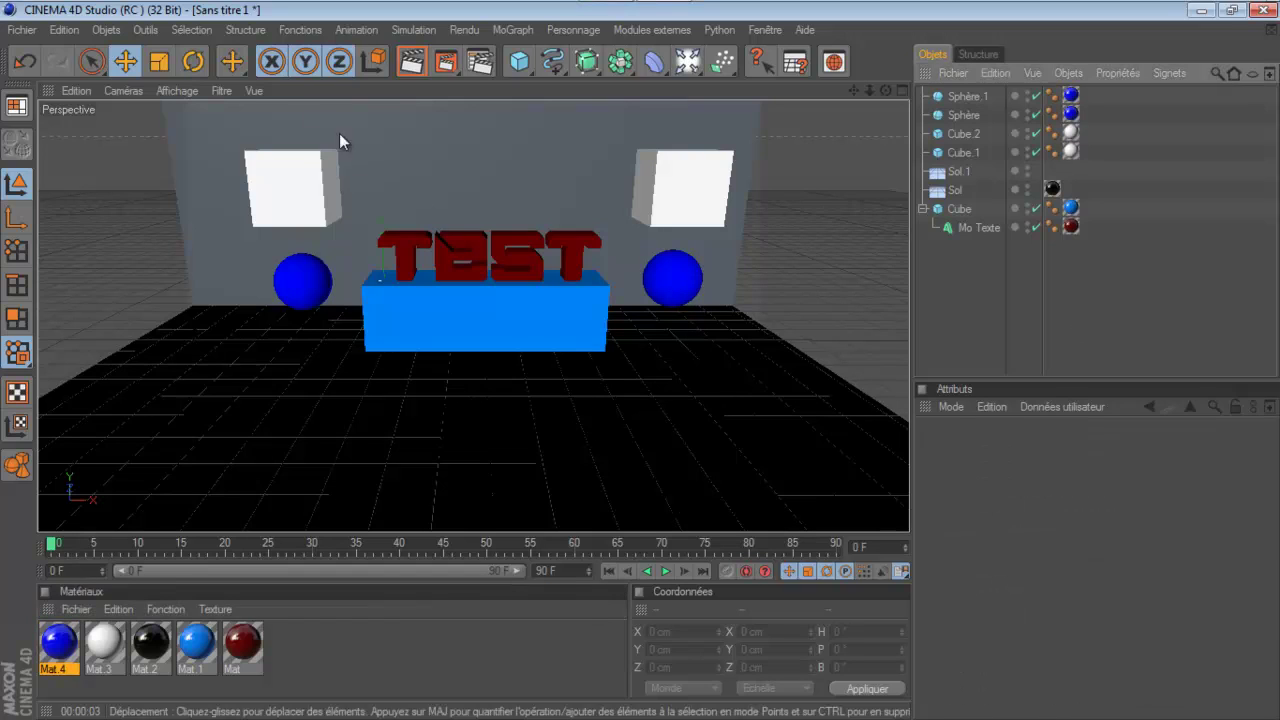
Render a preview of the scene in the perspective view to check the blue spheres and their floor reflections.
{"action": "left_click", "coordinate": [410, 62]}
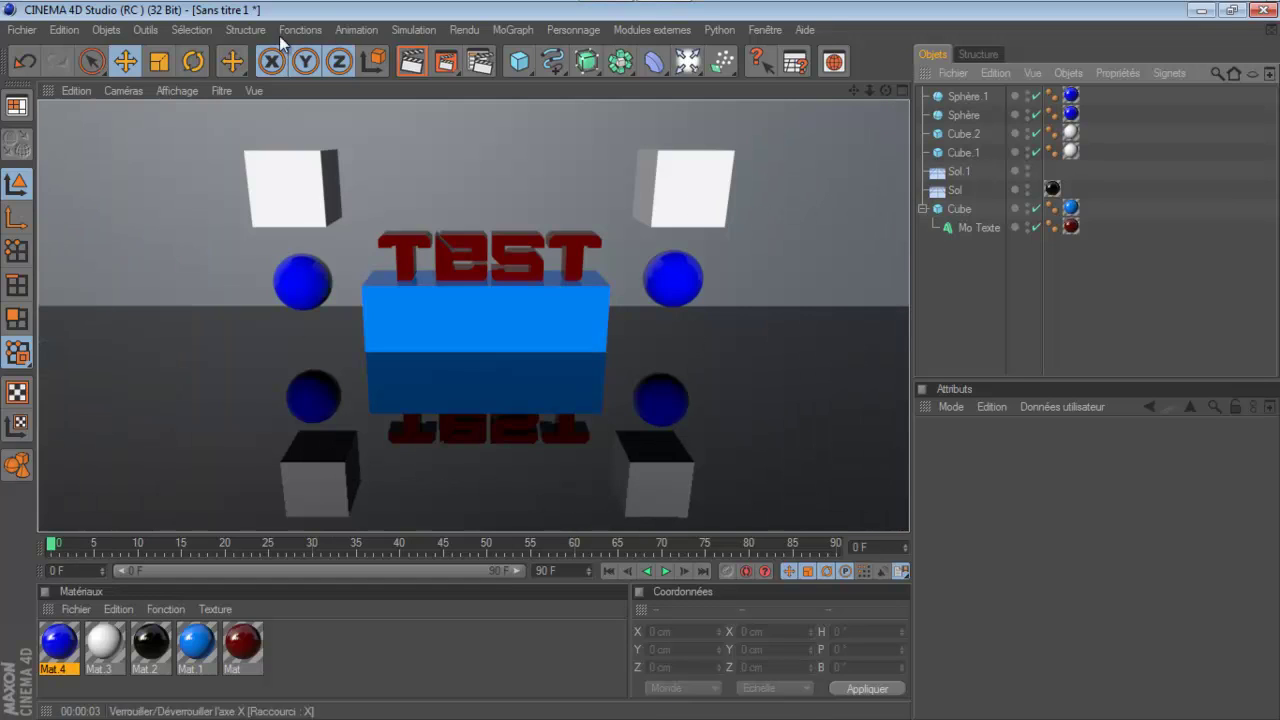
{"action": "left_click", "coordinate": [505, 336]}
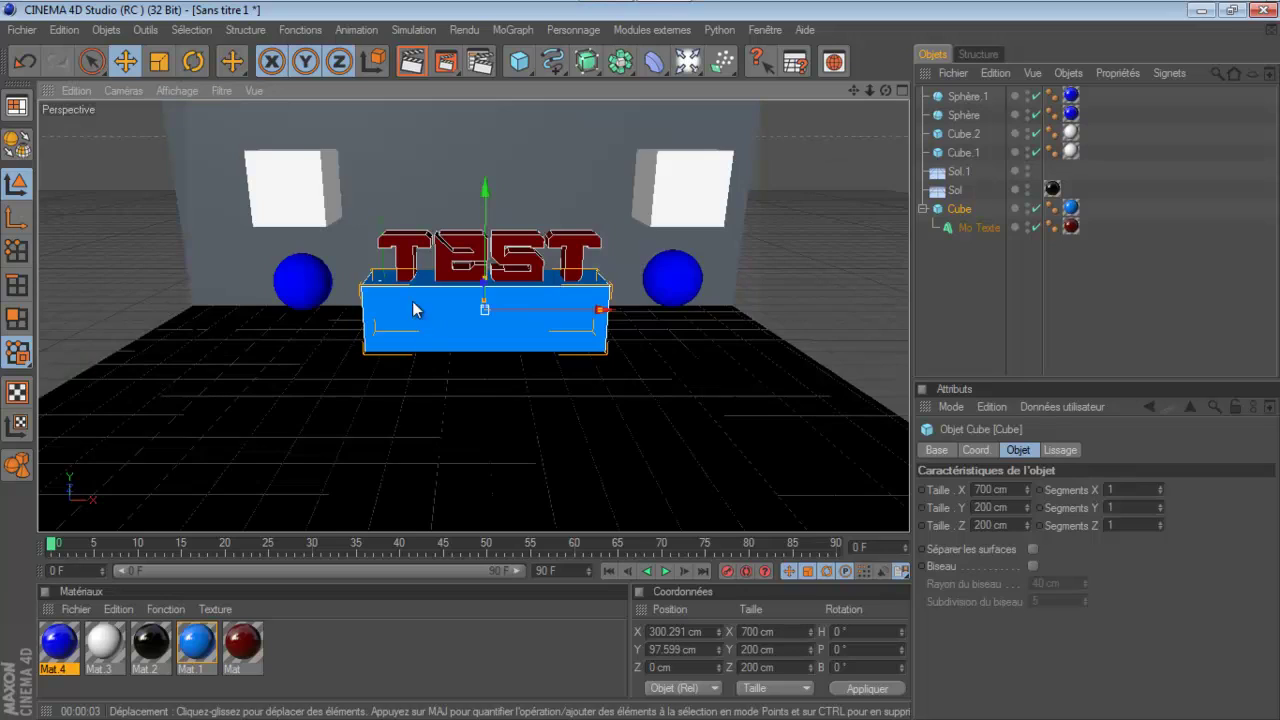
{"action": "left_click", "coordinate": [1022, 323]}
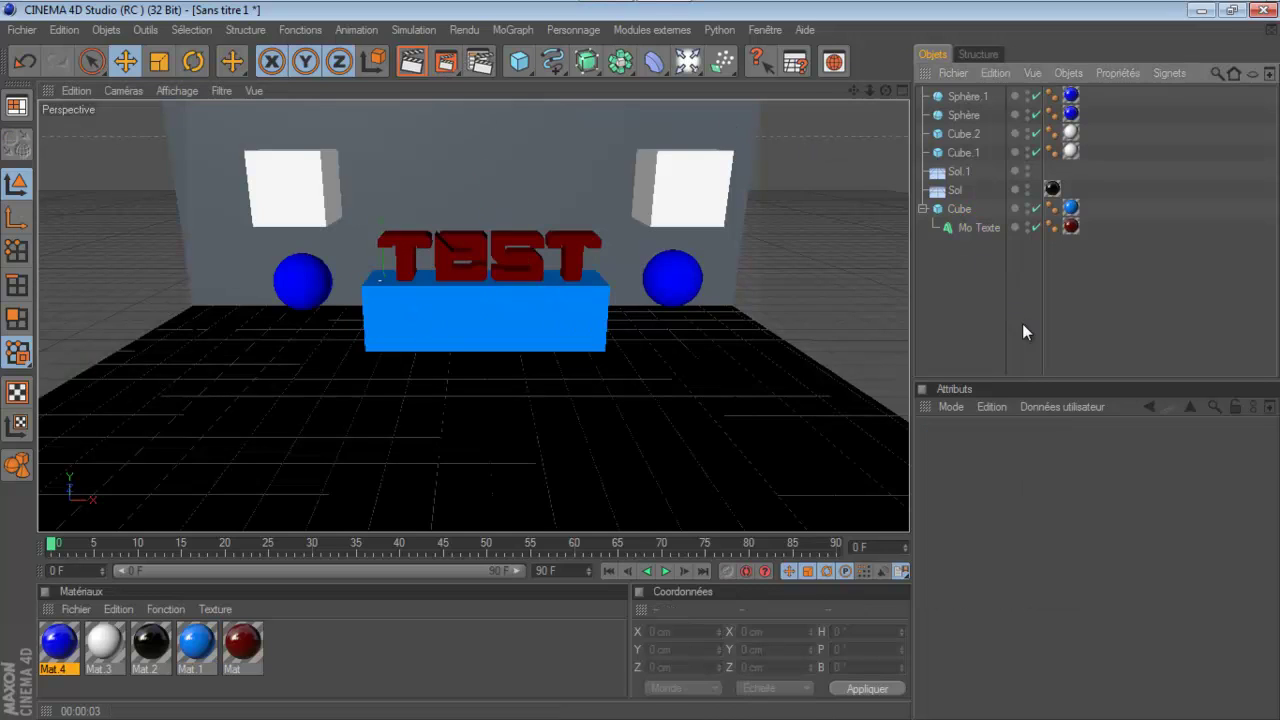
{"action": "left_click", "coordinate": [319, 646]}
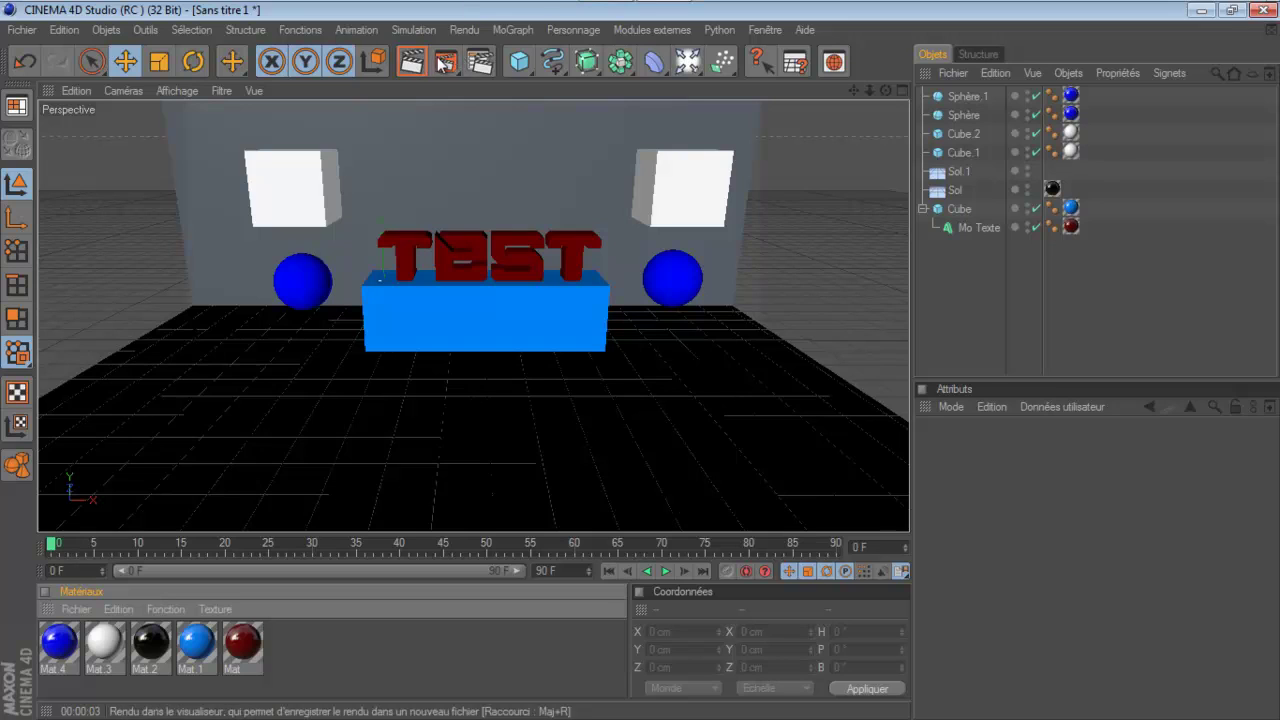
Set the render output size to the 1280 x 1024 screen preset in the render settings.
{"action": "left_click", "coordinate": [481, 62]}
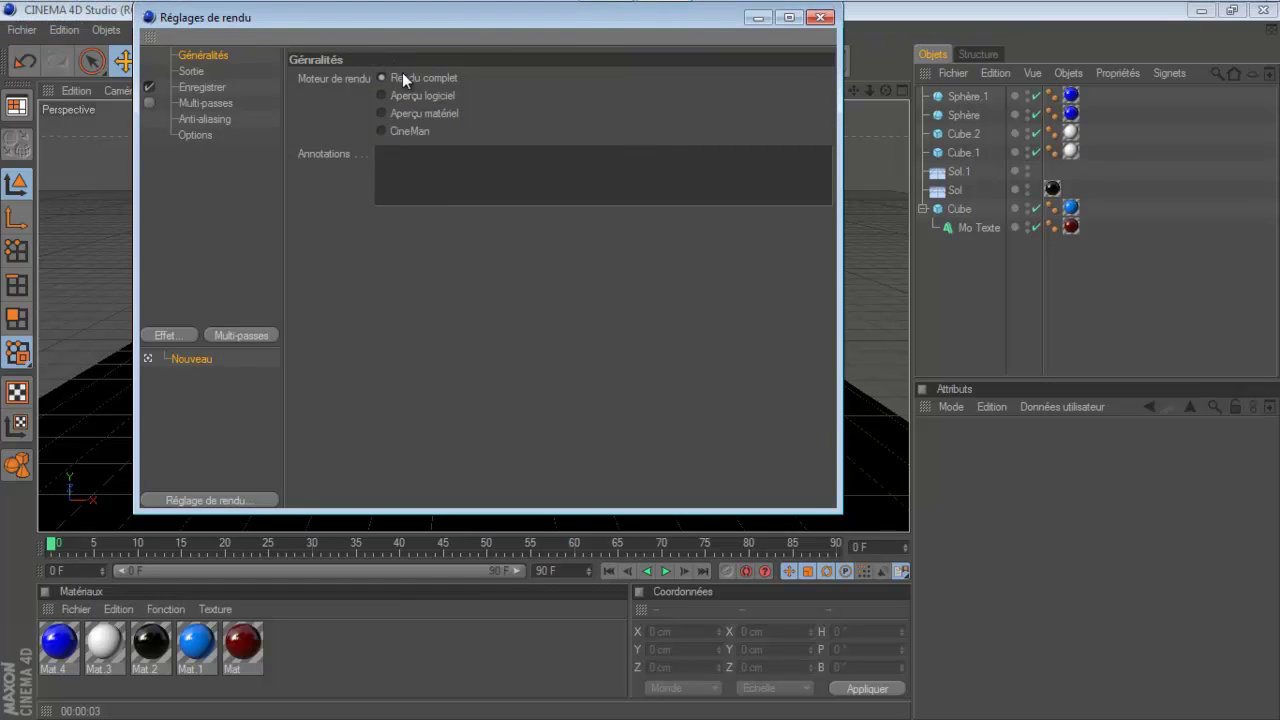
{"action": "left_click", "coordinate": [203, 68]}
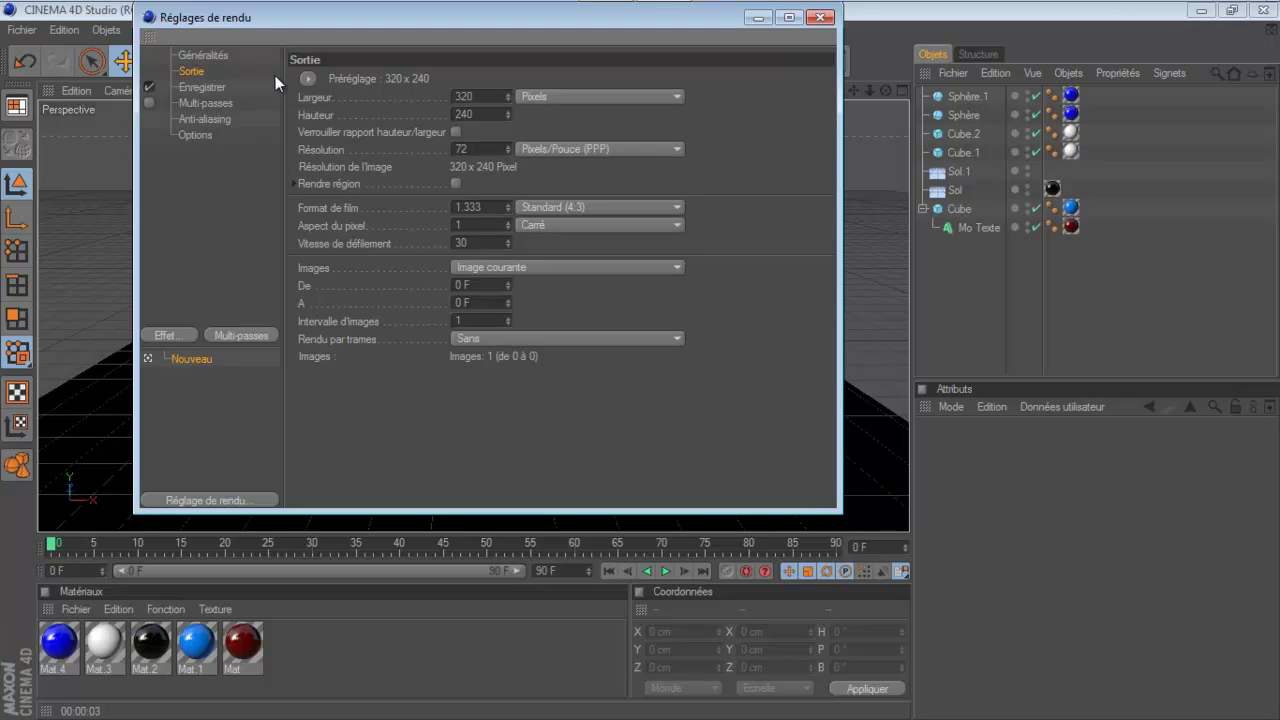
{"action": "left_click", "coordinate": [307, 79]}
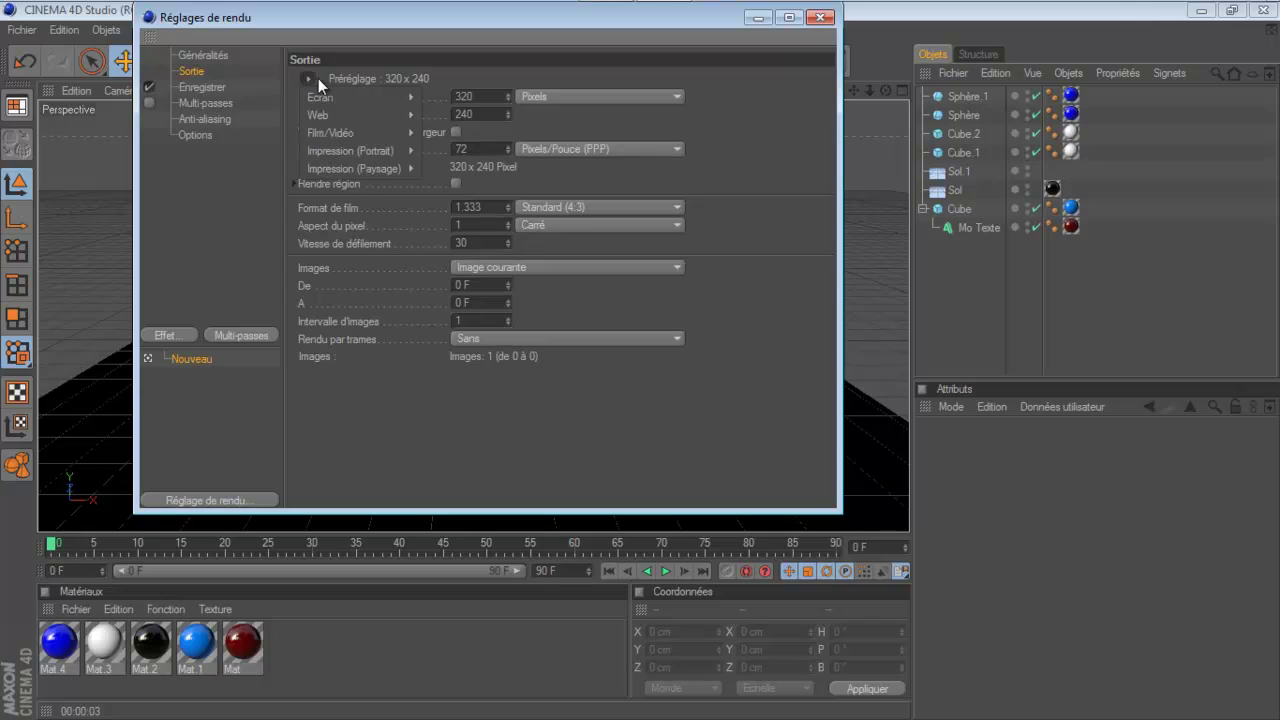
{"action": "mouse_move", "coordinate": [339, 100]}
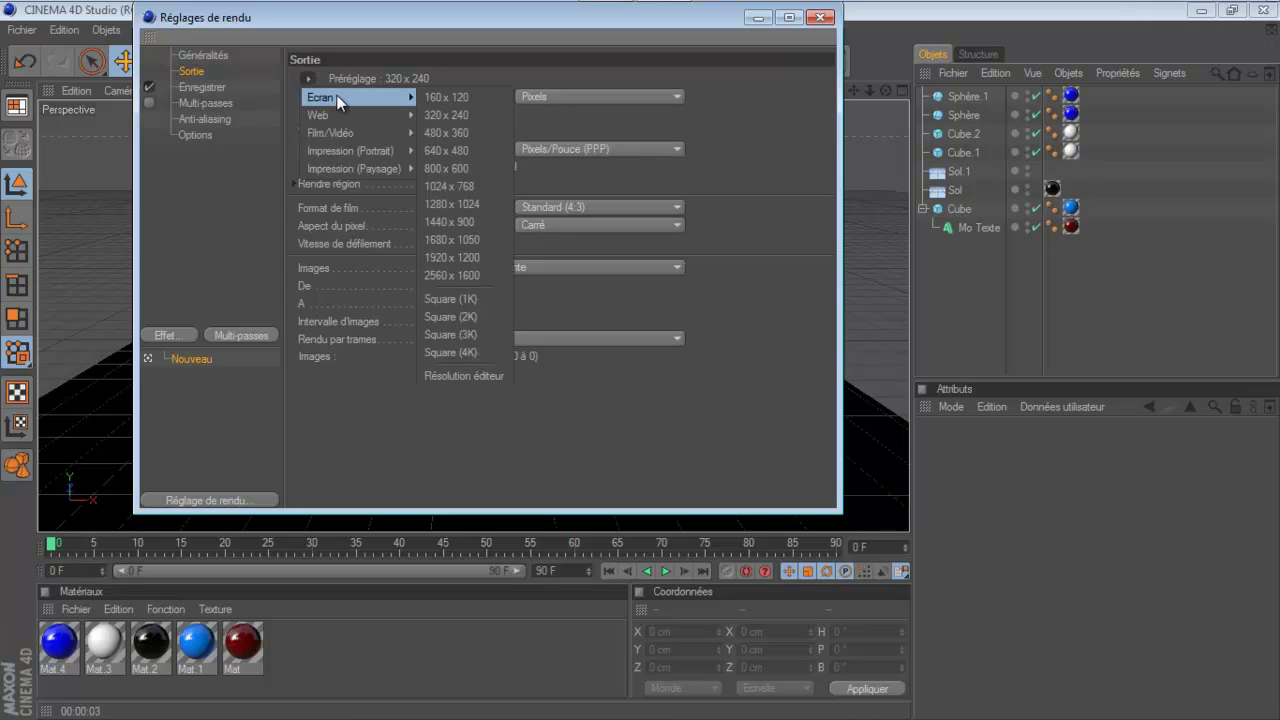
{"action": "left_click", "coordinate": [499, 209]}
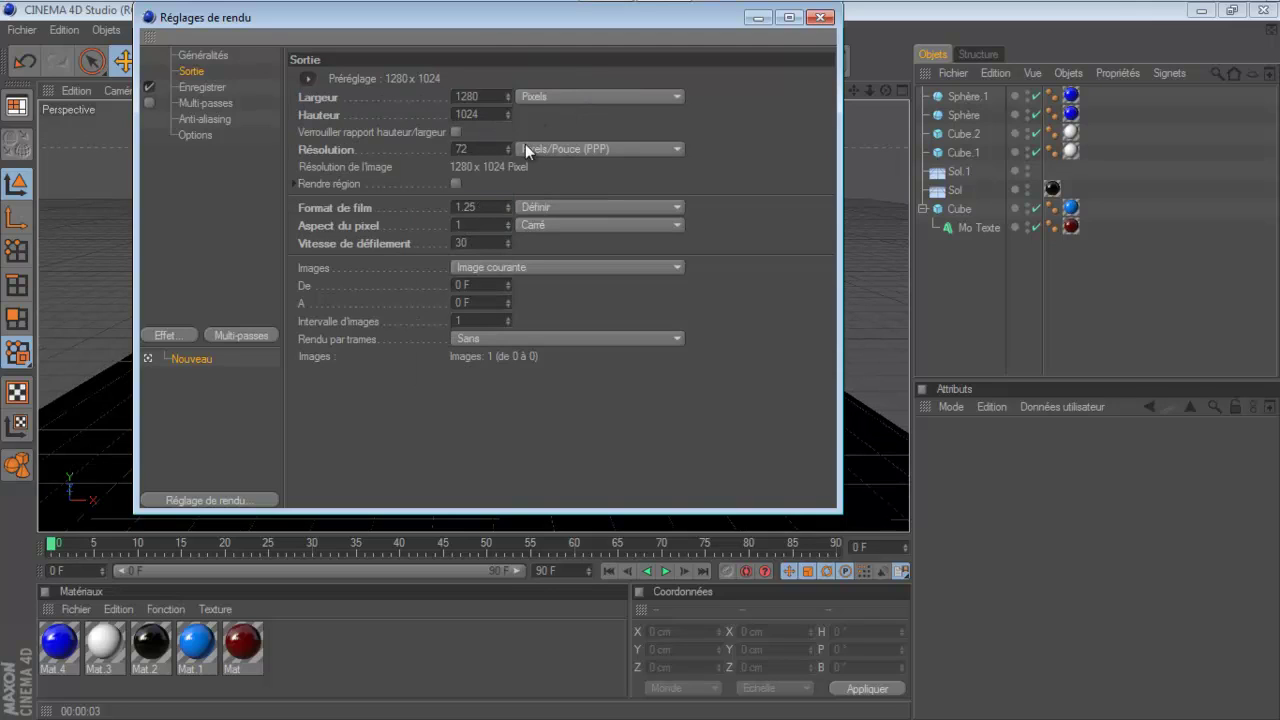
{"action": "left_click", "coordinate": [543, 207]}
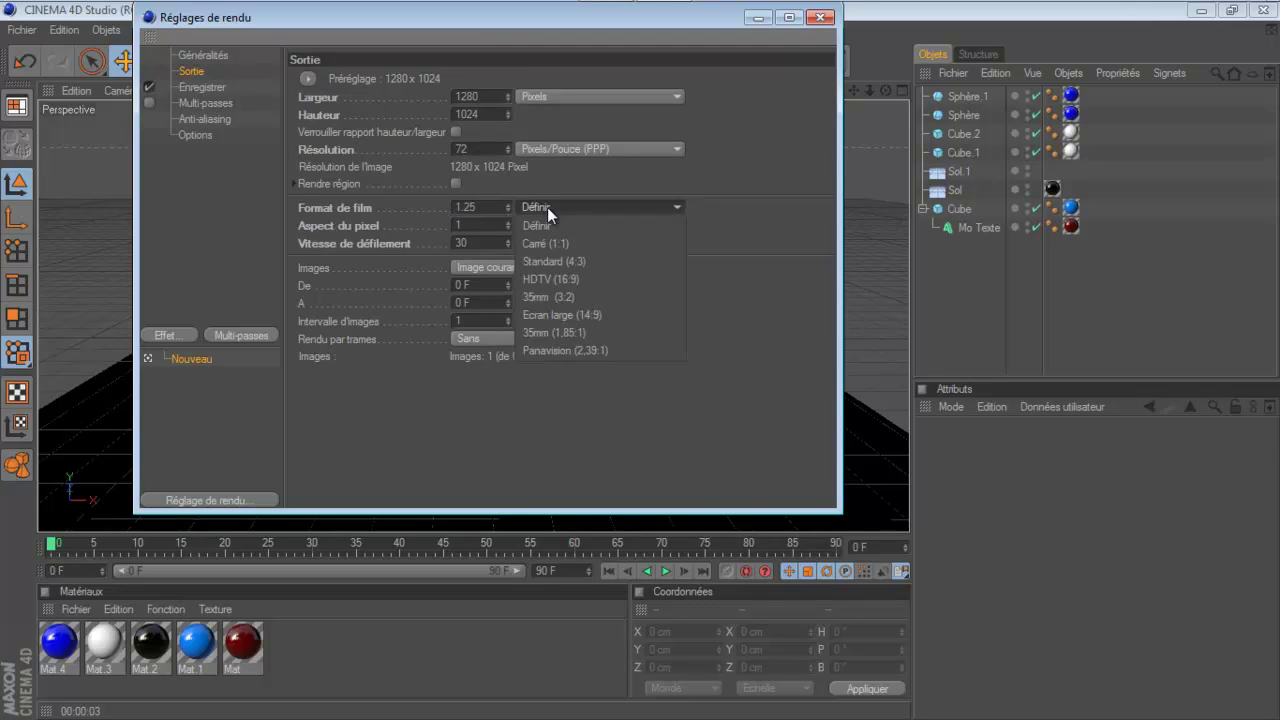
{"action": "left_click", "coordinate": [546, 222]}
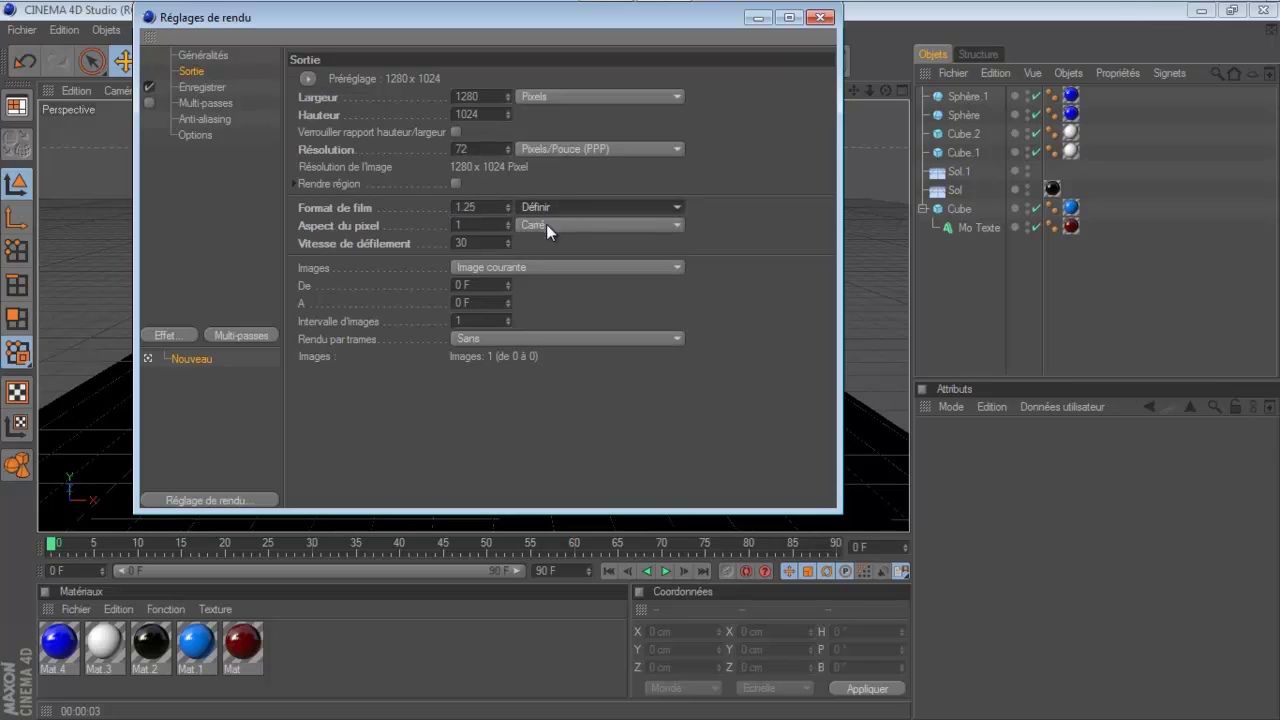
{"action": "left_click", "coordinate": [576, 267]}
{"action": "left_click", "coordinate": [576, 267]}
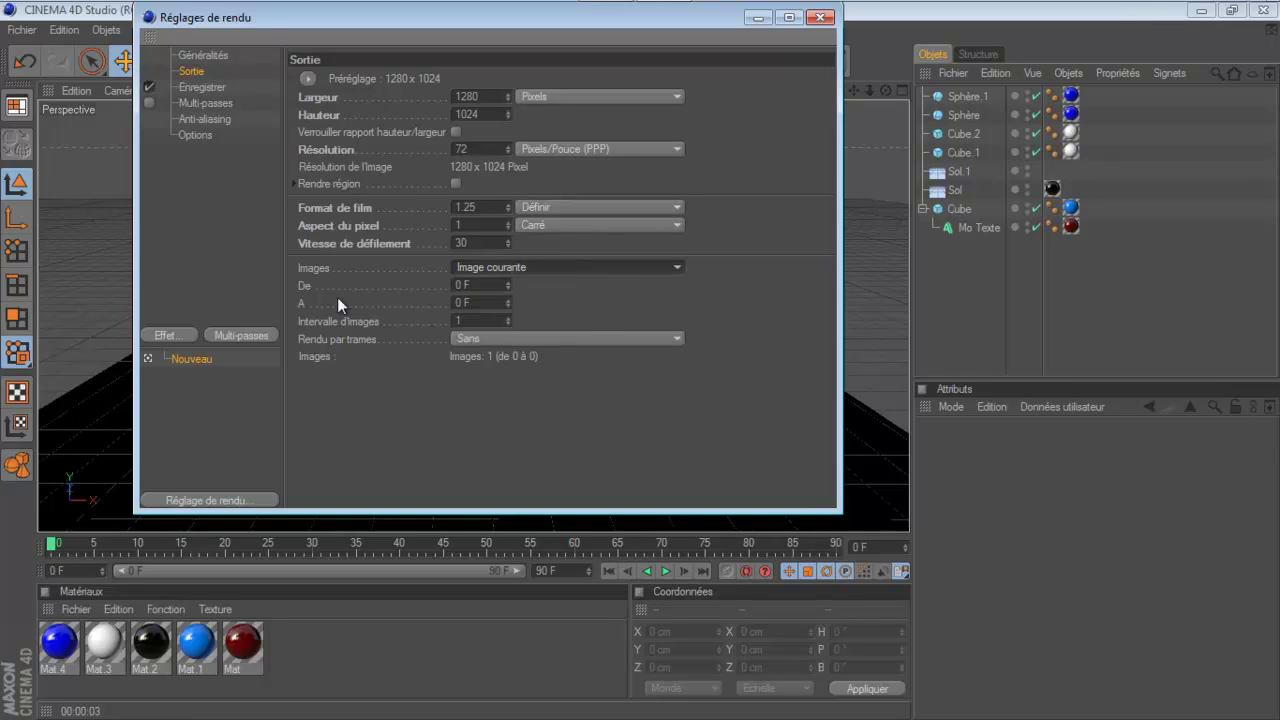
Set the render to save in the Images library as "Fond Ecran Cinema 4d Test" in JPEG format.
{"action": "left_click", "coordinate": [213, 87]}
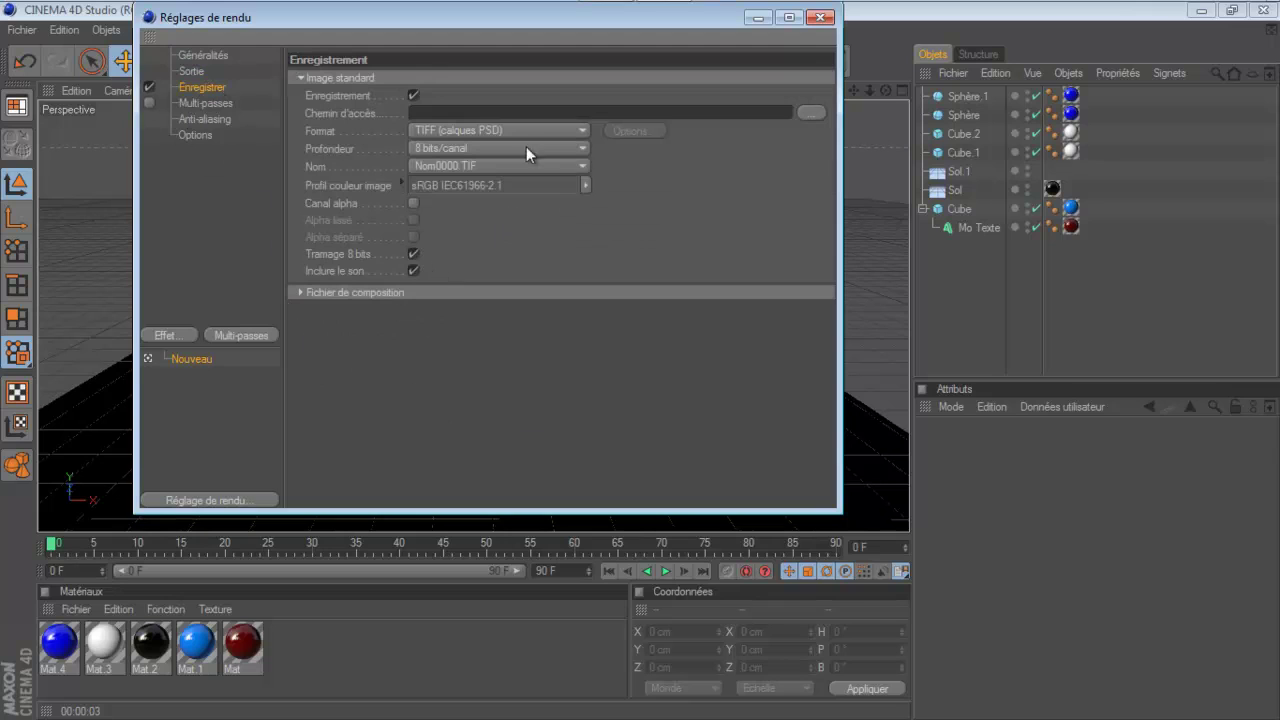
{"action": "left_click", "coordinate": [819, 112]}
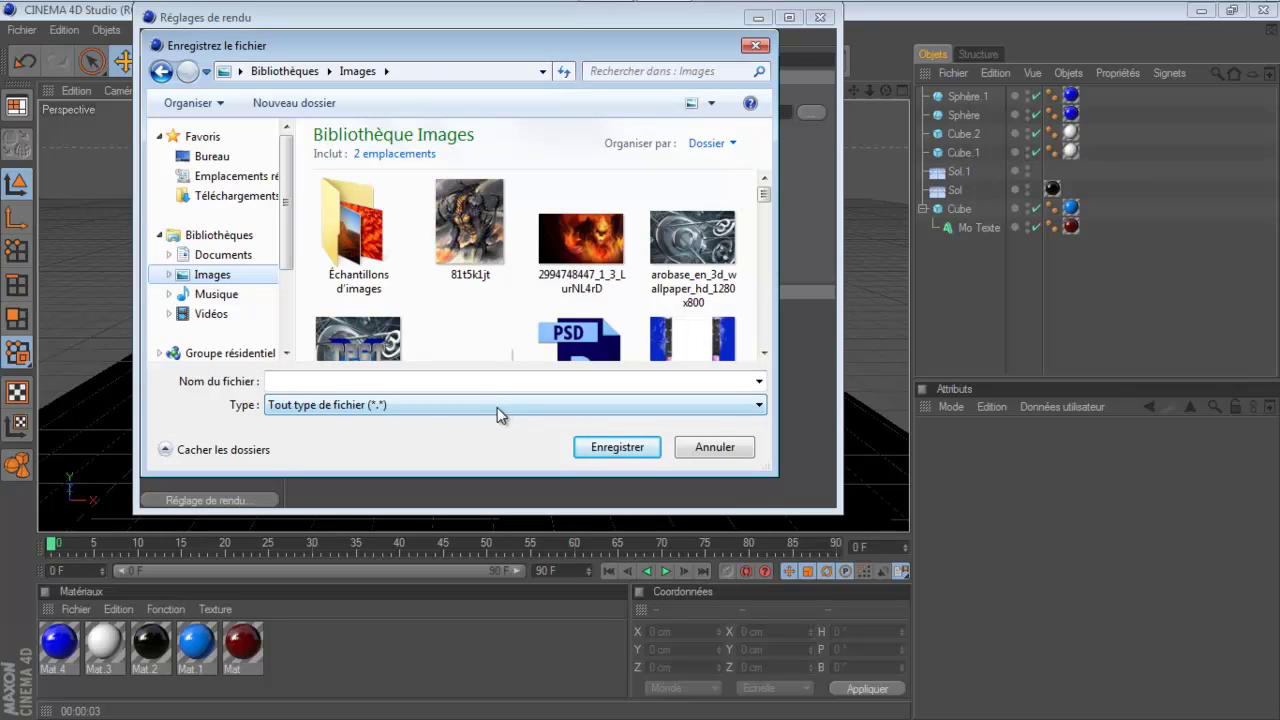
{"action": "left_click", "coordinate": [532, 380]}
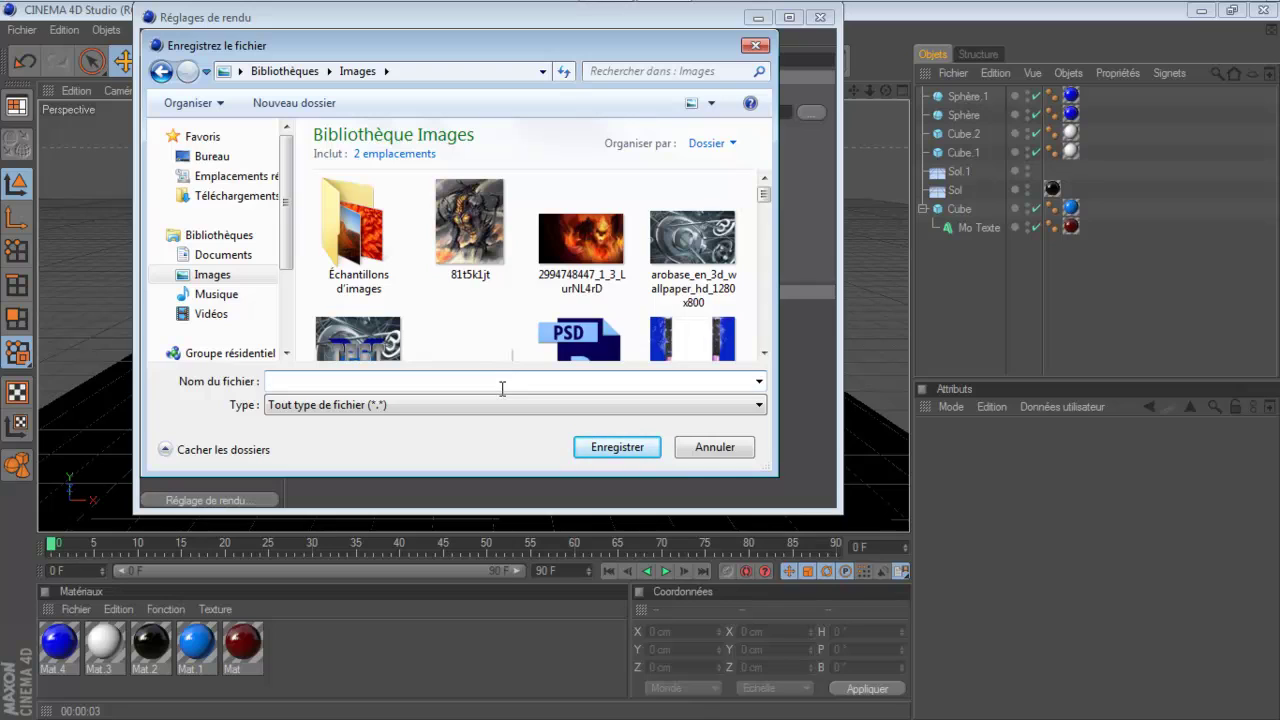
{"action": "type", "text": "fond ecran"}
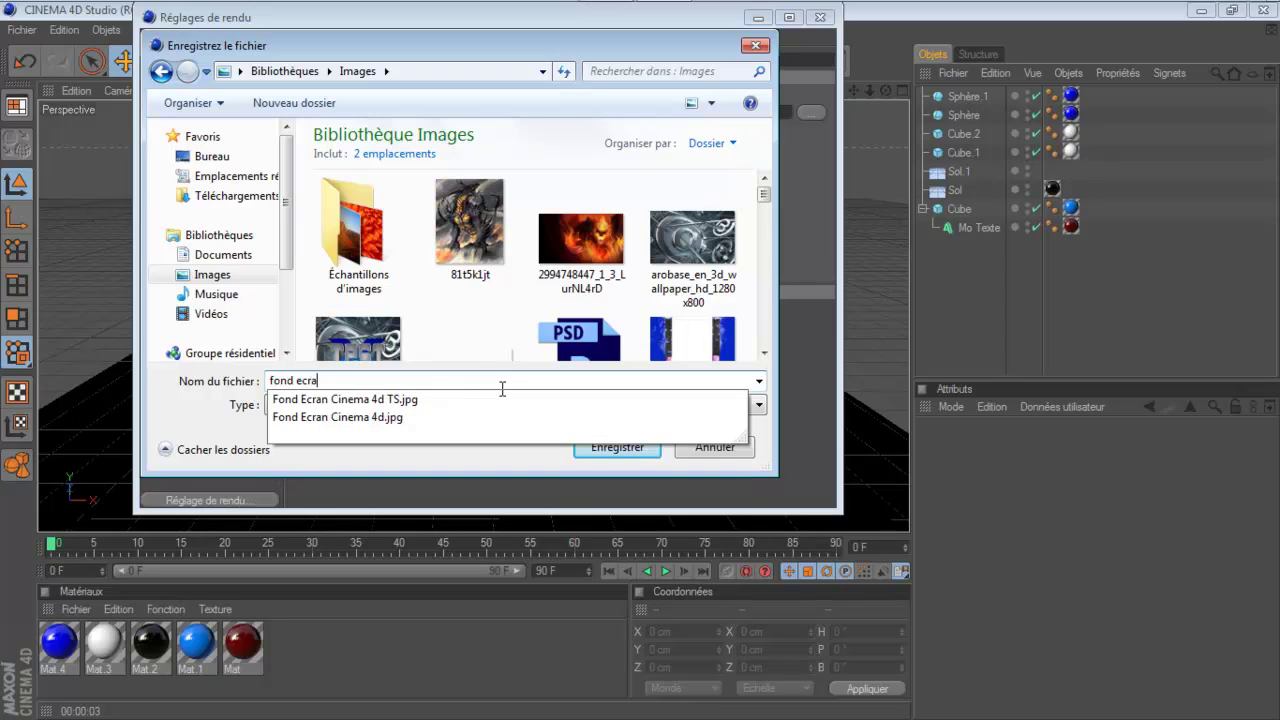
{"action": "left_click", "coordinate": [424, 399]}
{"action": "key", "text": "BackSpace"}
{"action": "key", "text": "BackSpace"}
{"action": "key", "text": "BackSpace"}
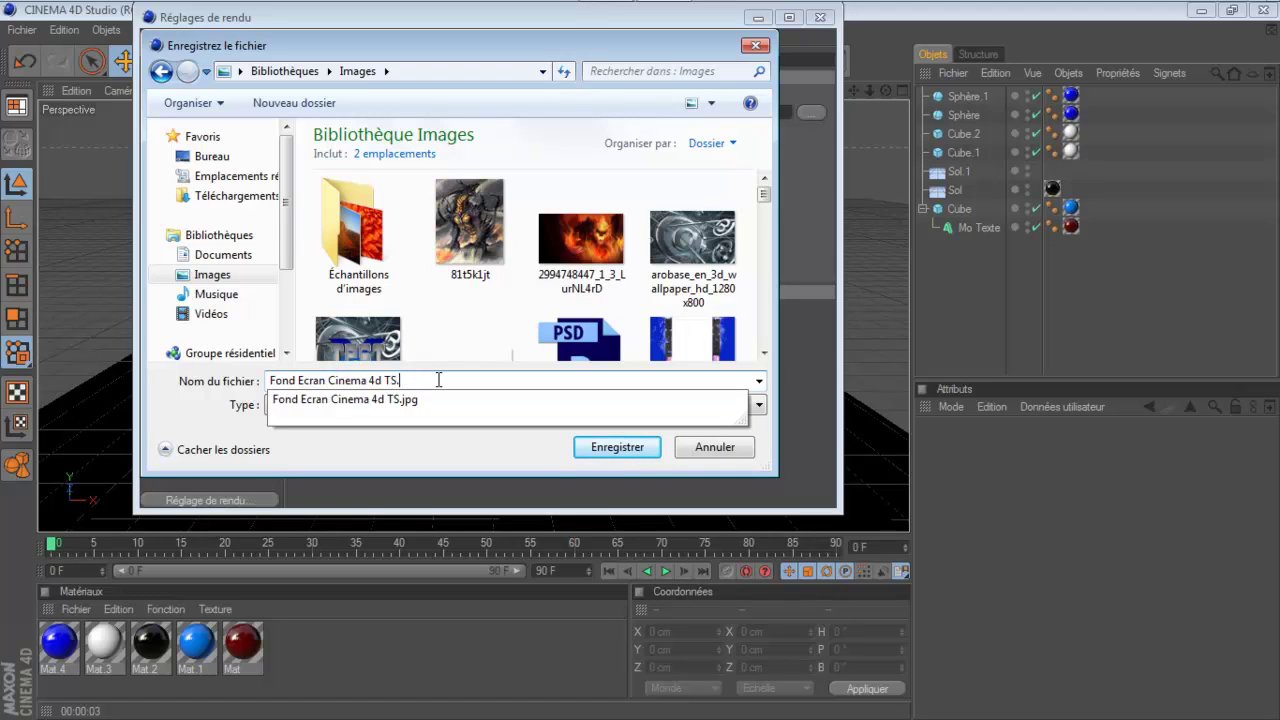
{"action": "type", "text": "est"}
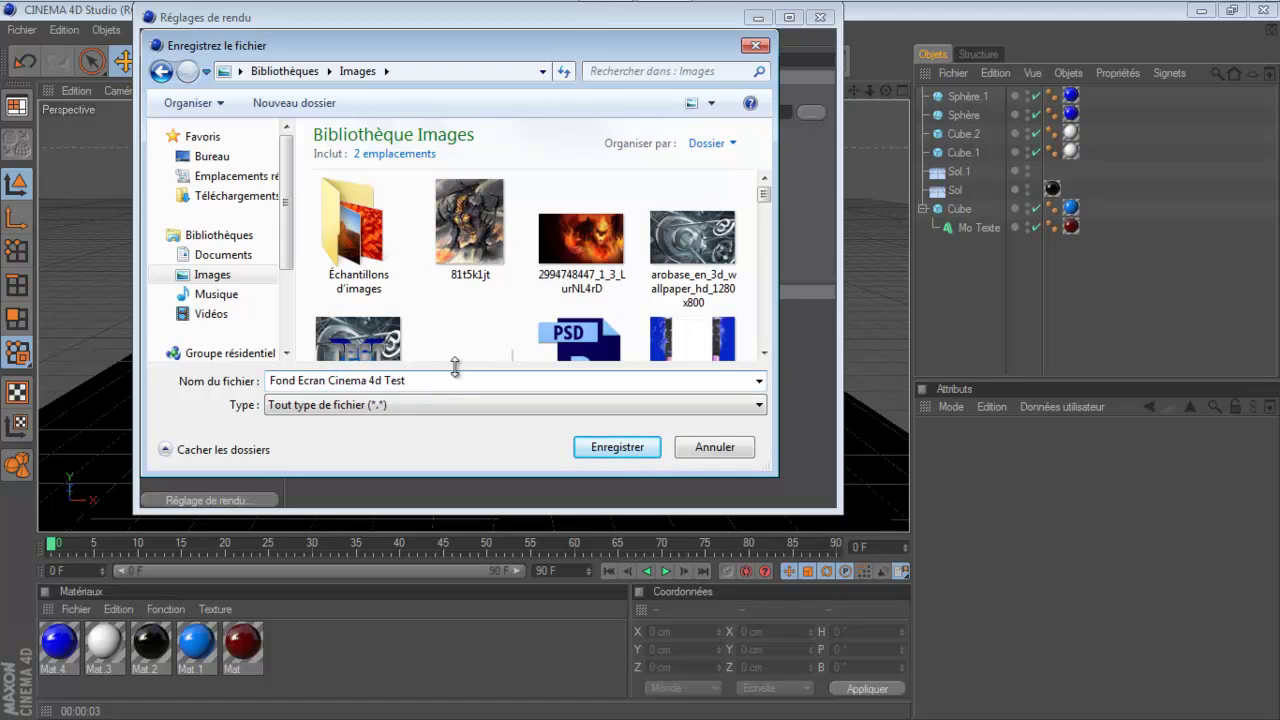
{"action": "left_click", "coordinate": [607, 451]}
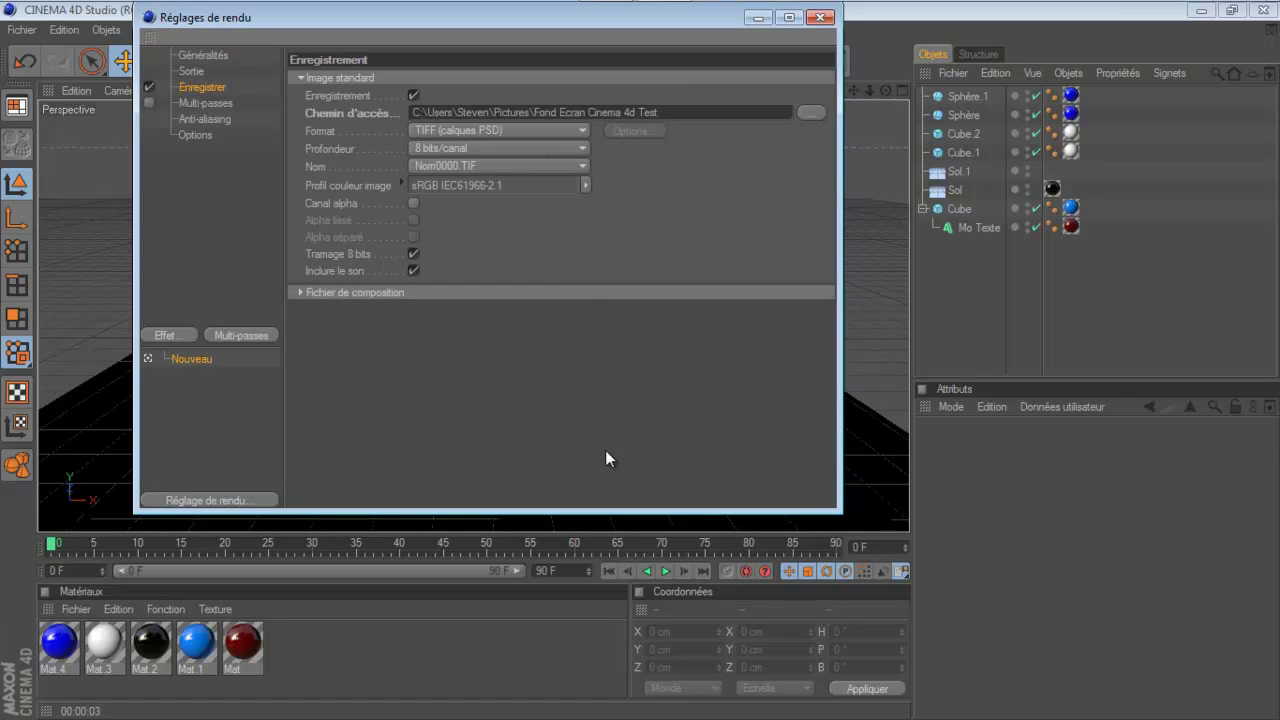
{"action": "left_click", "coordinate": [421, 130]}
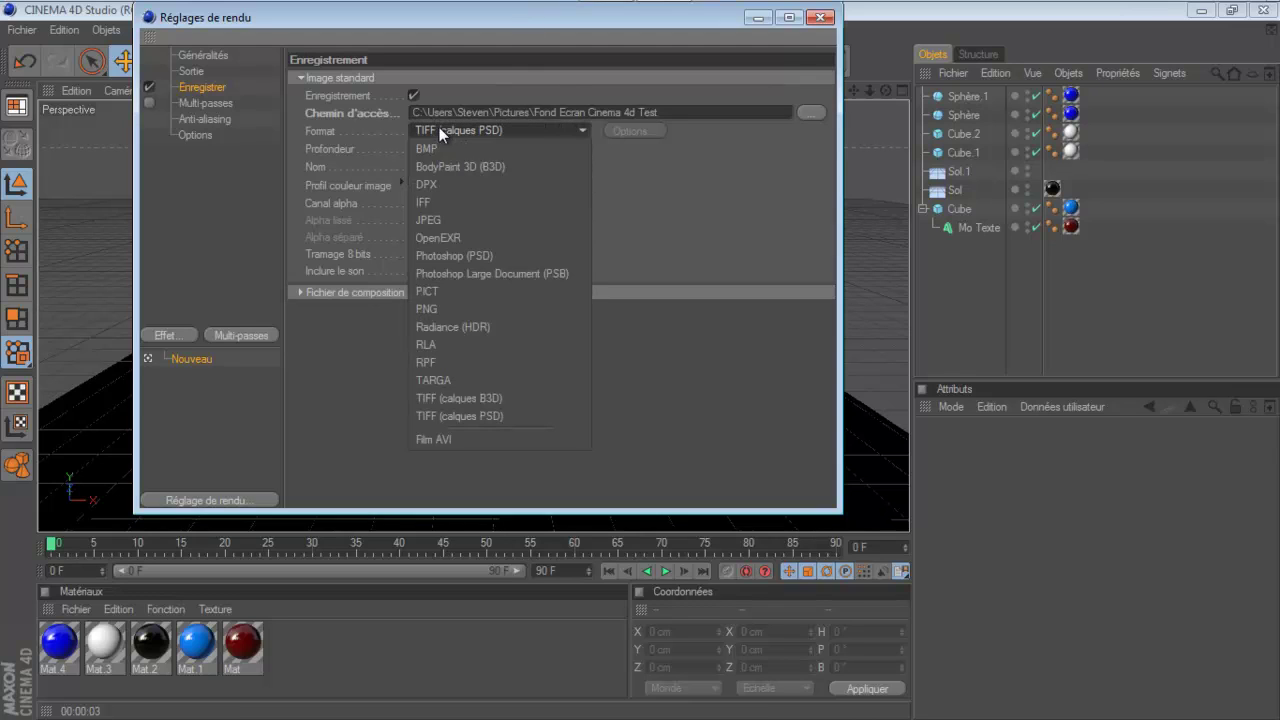
{"action": "left_click", "coordinate": [439, 220]}
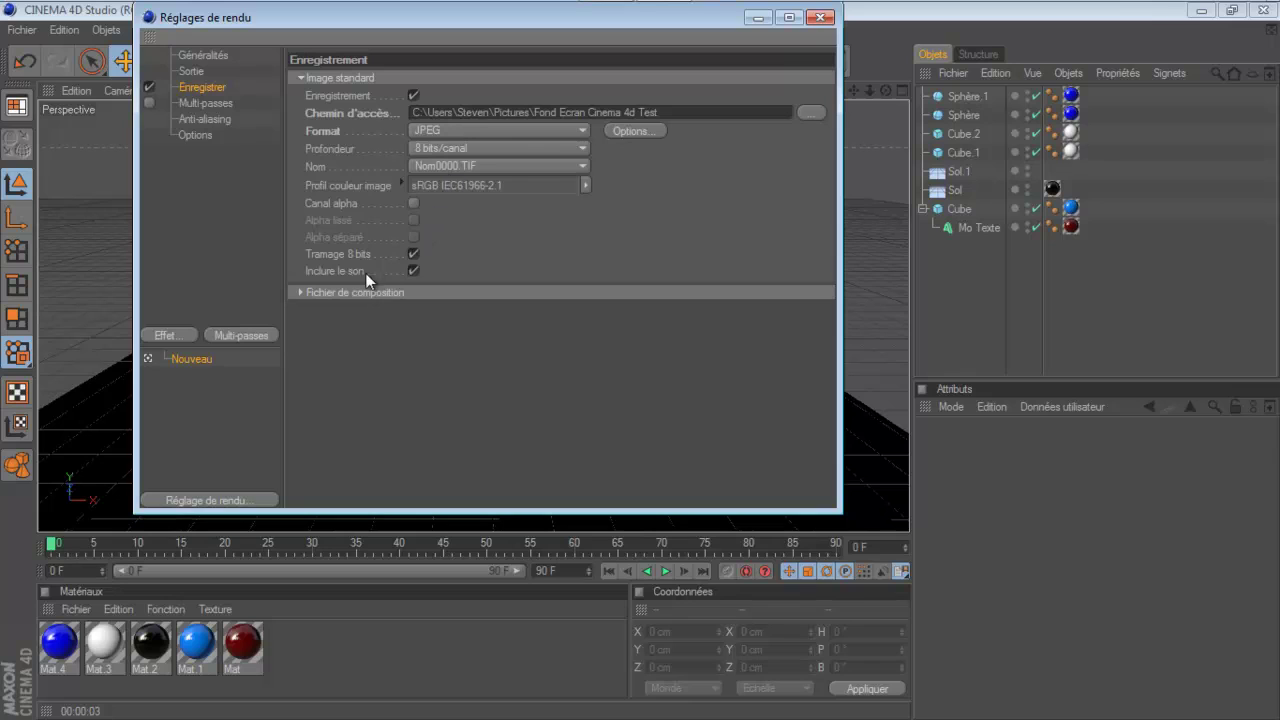
Set the render's anti-aliasing to Au mieux with a minimum level of 2x2, and close the render settings.
{"action": "left_click", "coordinate": [218, 104]}
{"action": "left_click", "coordinate": [216, 116]}
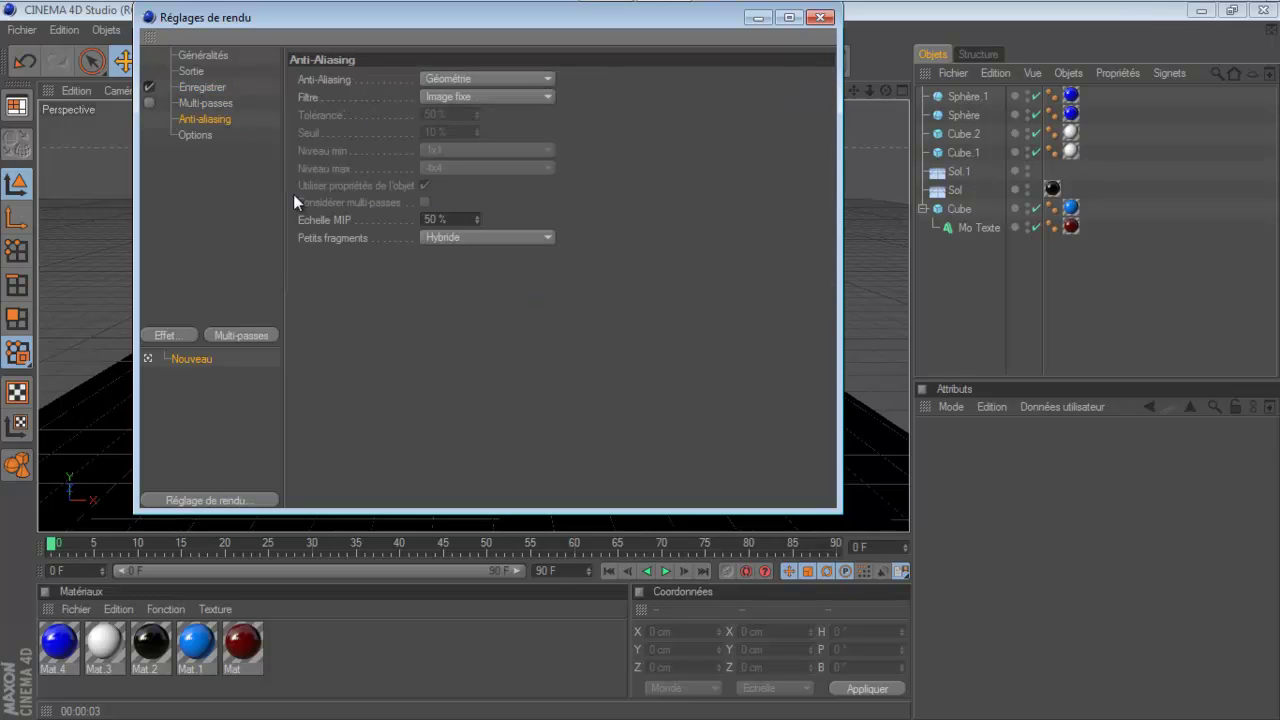
{"action": "left_click", "coordinate": [509, 80]}
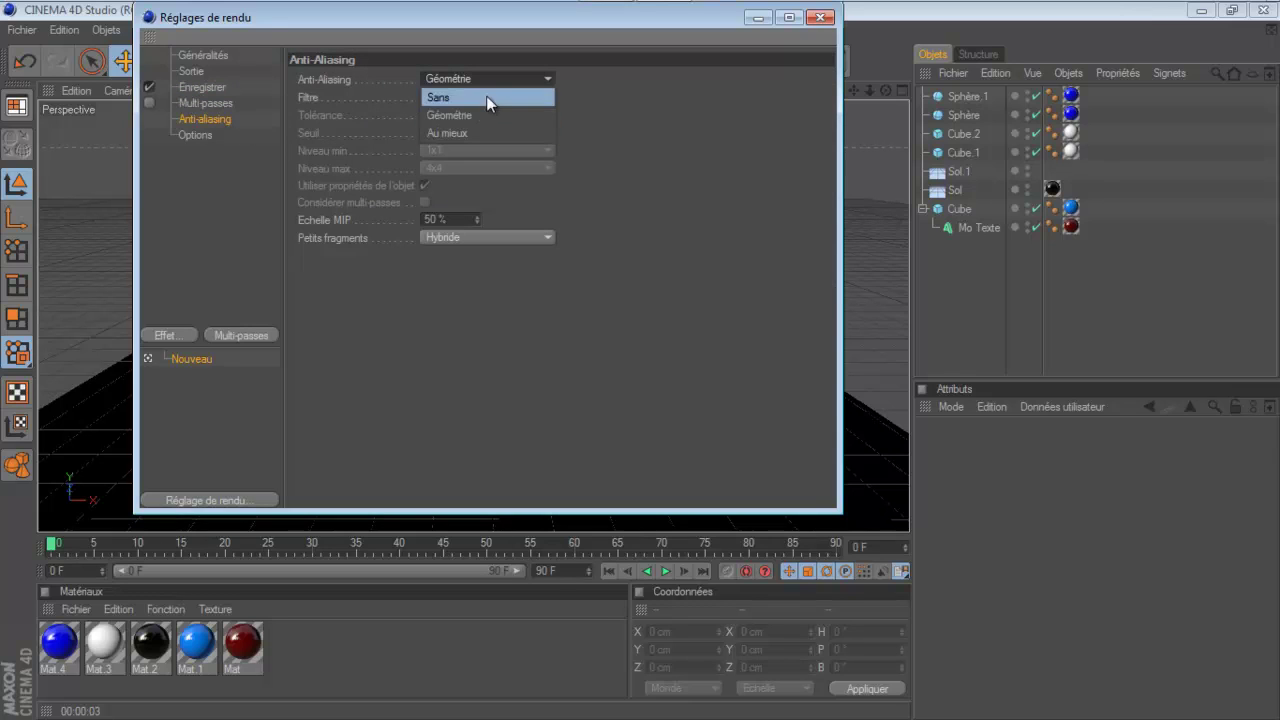
{"action": "left_click", "coordinate": [482, 129]}
{"action": "left_click", "coordinate": [486, 96]}
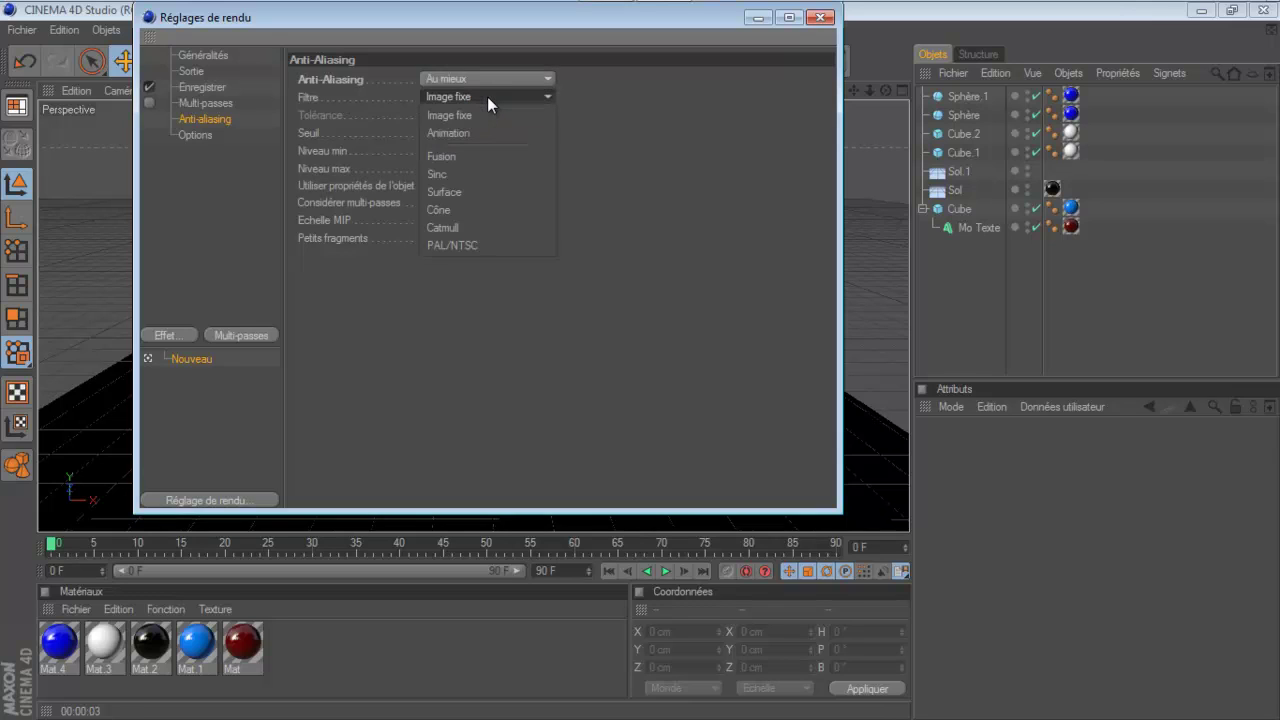
{"action": "left_click", "coordinate": [487, 96]}
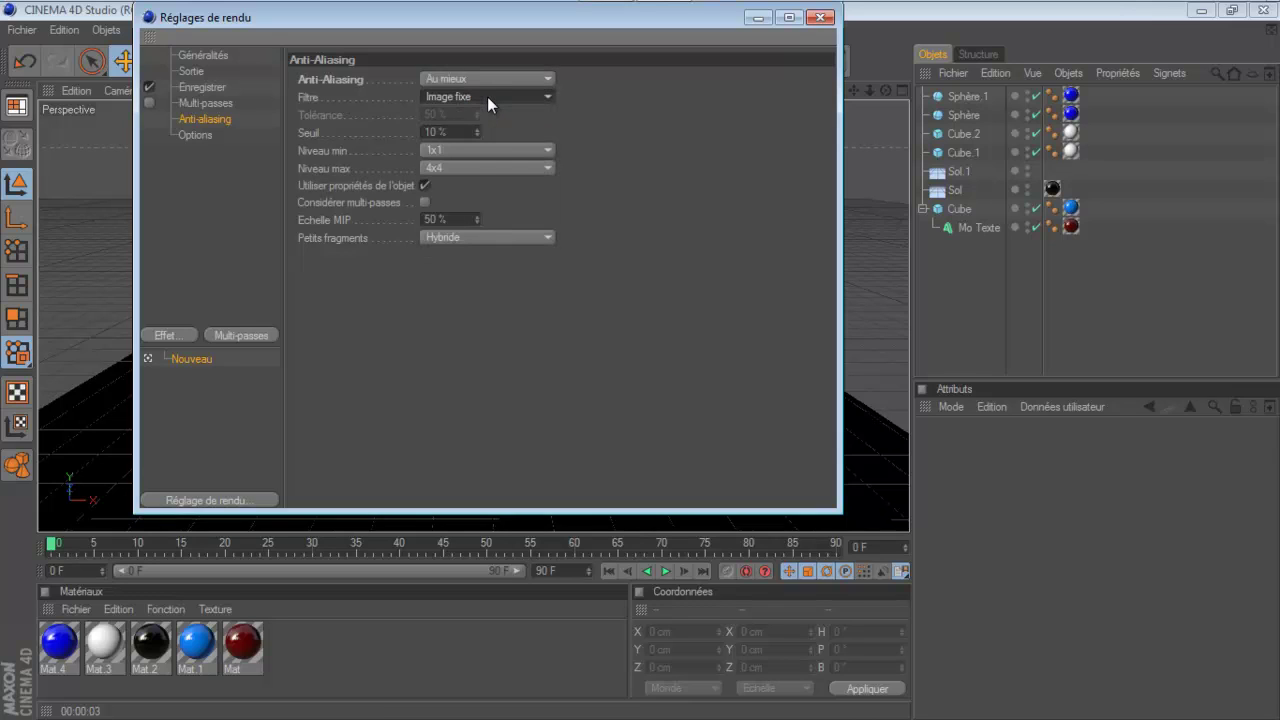
{"action": "left_click", "coordinate": [471, 150]}
{"action": "left_click", "coordinate": [448, 179]}
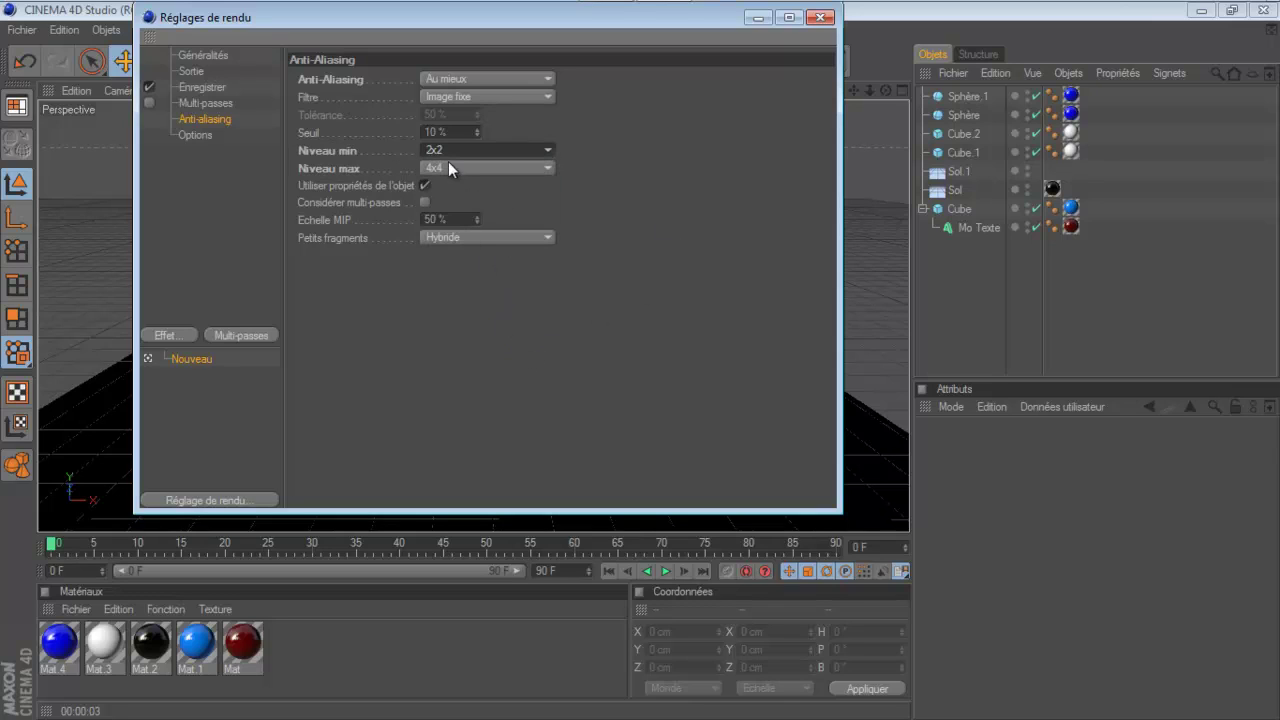
{"action": "left_click", "coordinate": [503, 241]}
{"action": "left_click", "coordinate": [503, 241]}
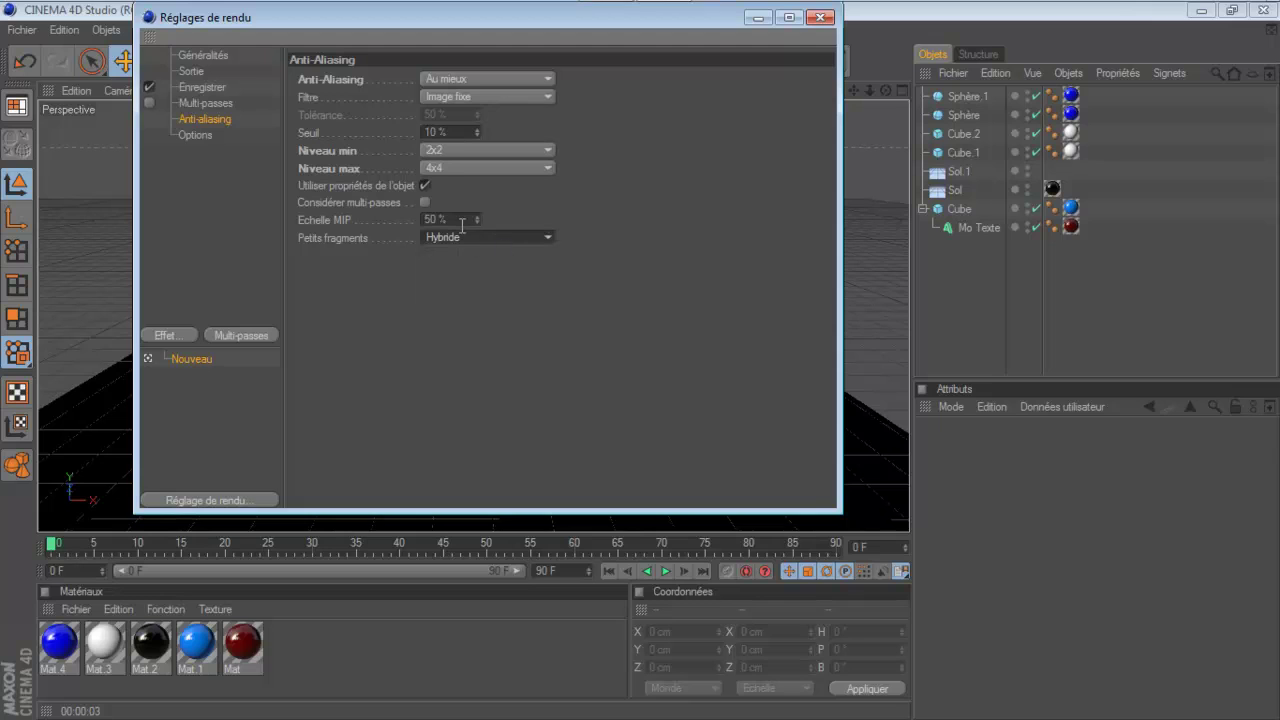
{"action": "left_click", "coordinate": [196, 135]}
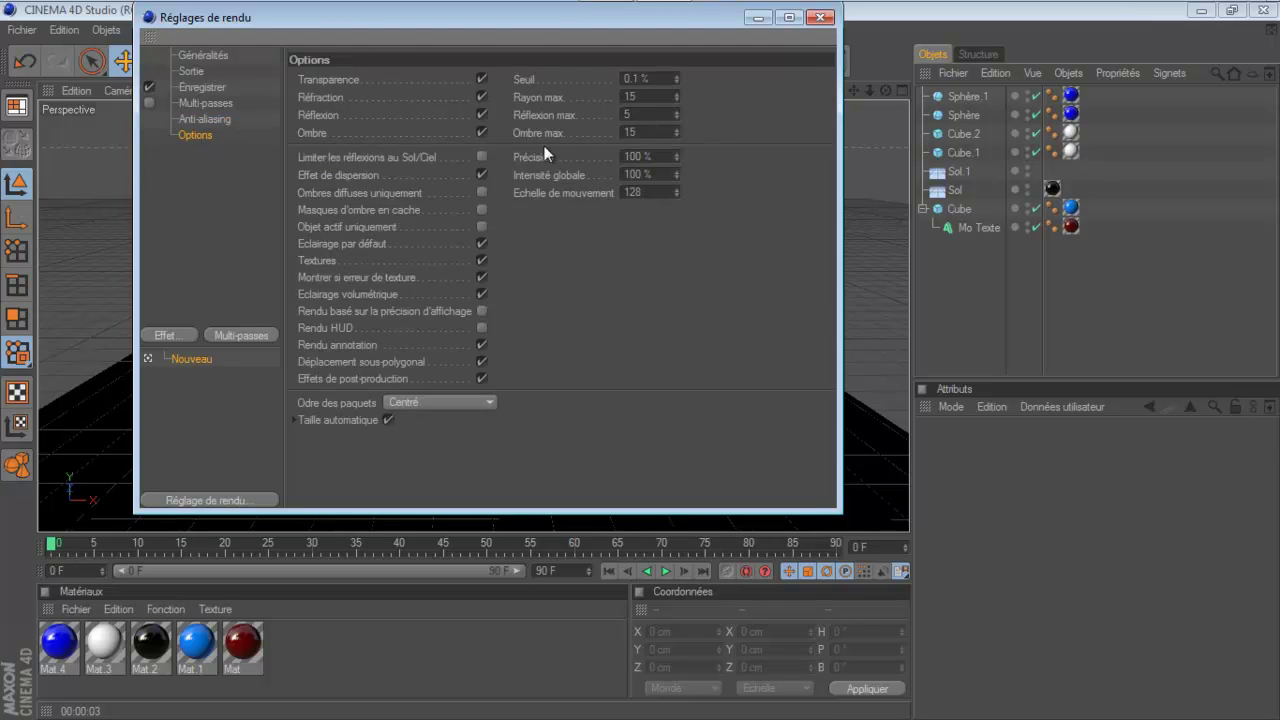
{"action": "left_click", "coordinate": [820, 17]}
Render the scene to the picture viewer, let the image finish, and close the viewer.
{"action": "left_click", "coordinate": [456, 70]}
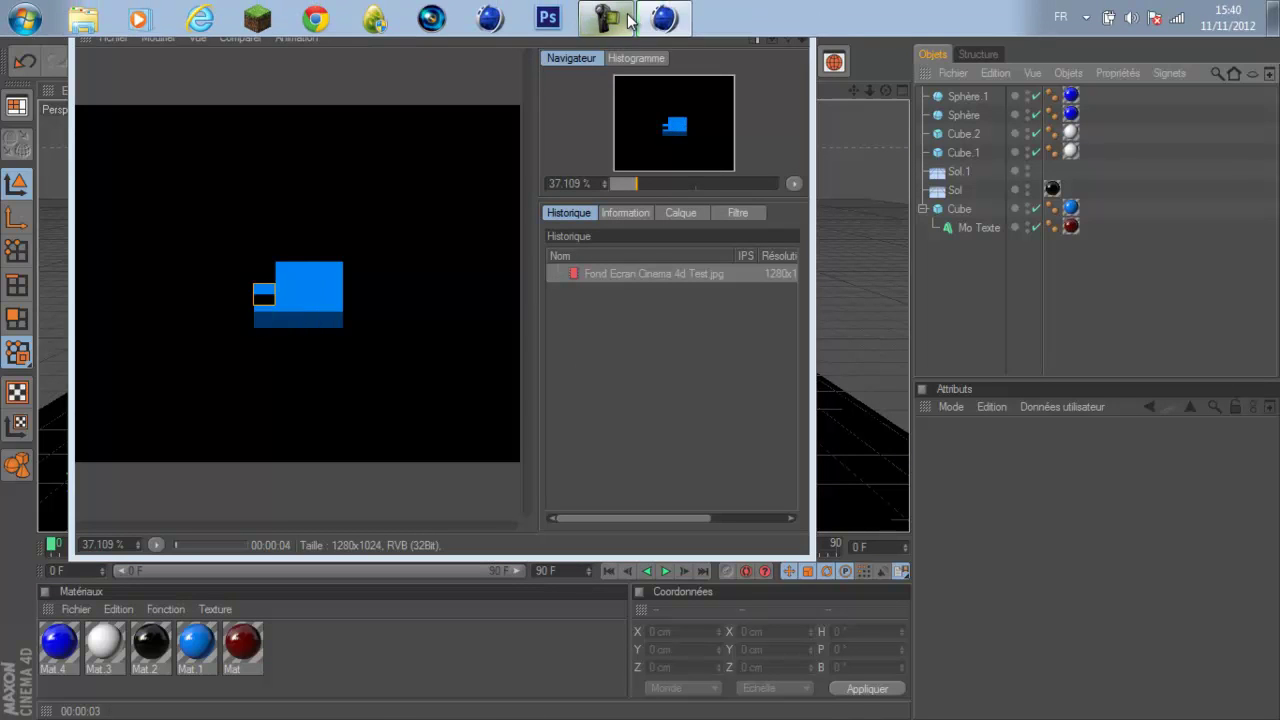
{"action": "left_click", "coordinate": [628, 22]}
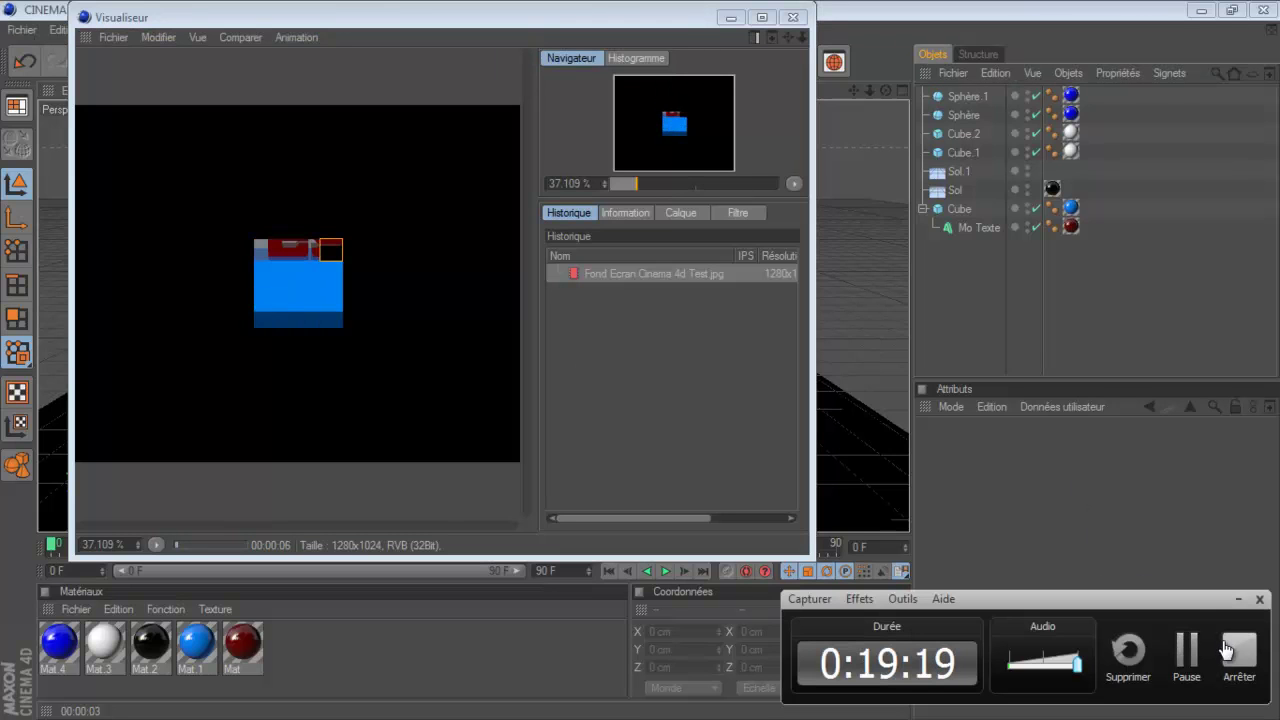
{"action": "left_click", "coordinate": [1187, 652]}
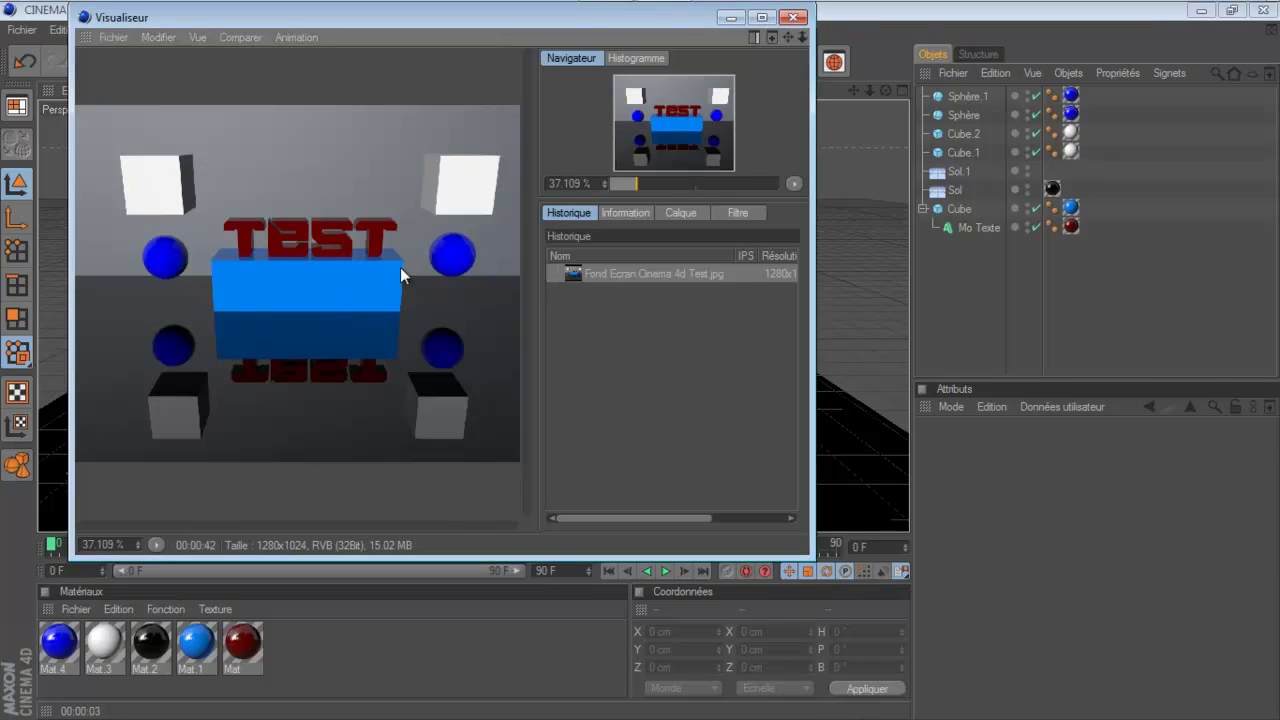
{"action": "left_click", "coordinate": [795, 18]}
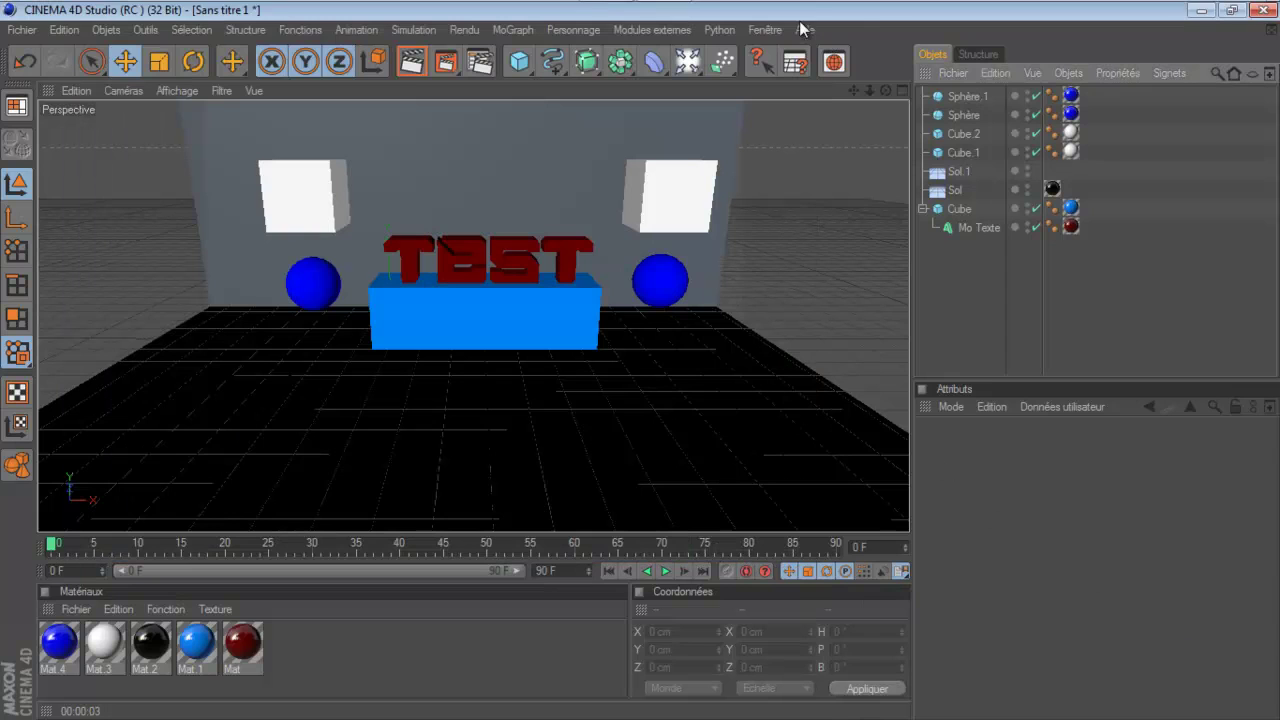
Quit CINEMA 4D without saving the project, switch to Adobe Photoshop CS6 and dismiss its graphics hardware notice.
{"action": "left_click", "coordinate": [1263, 9]}
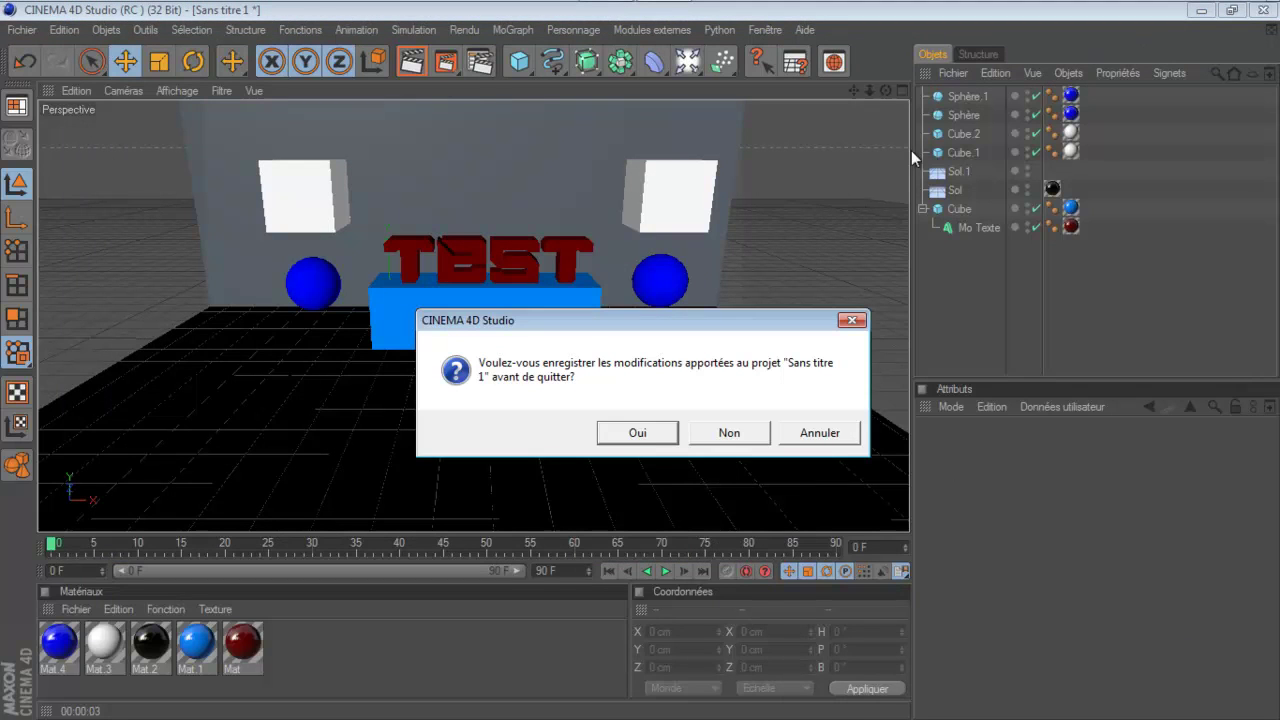
{"action": "left_click", "coordinate": [735, 430]}
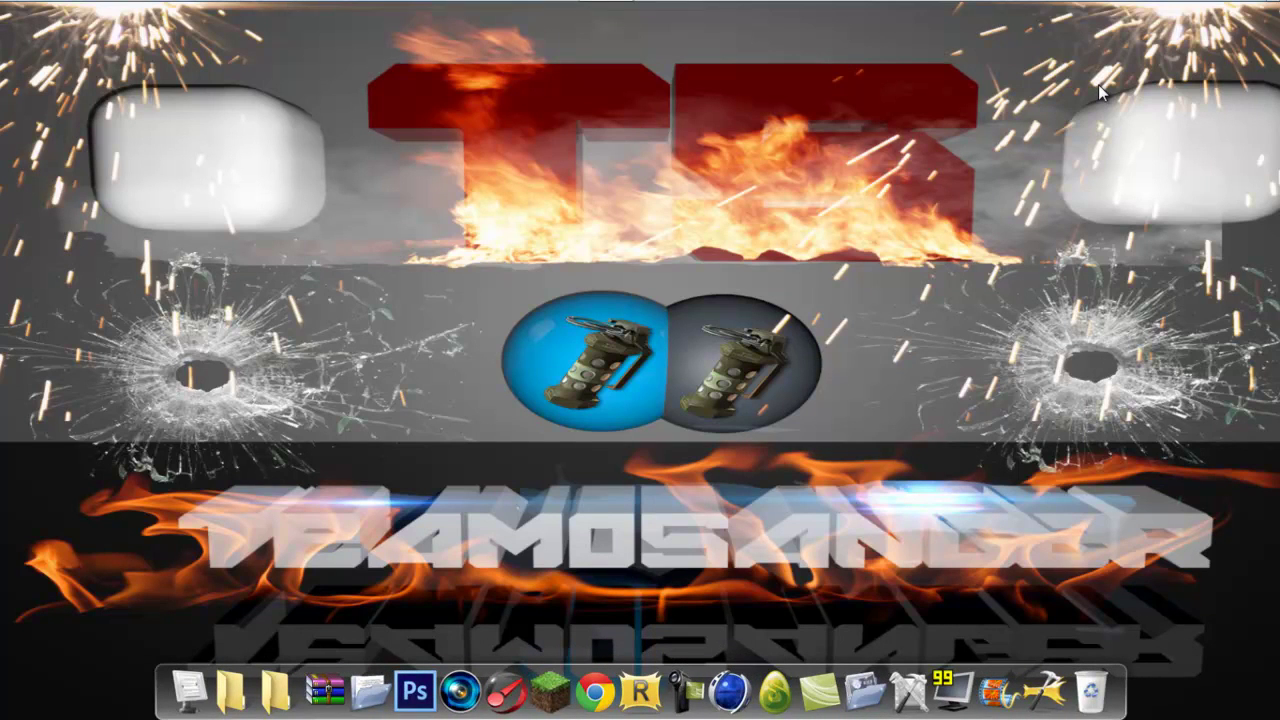
{"action": "left_click", "coordinate": [425, 688]}
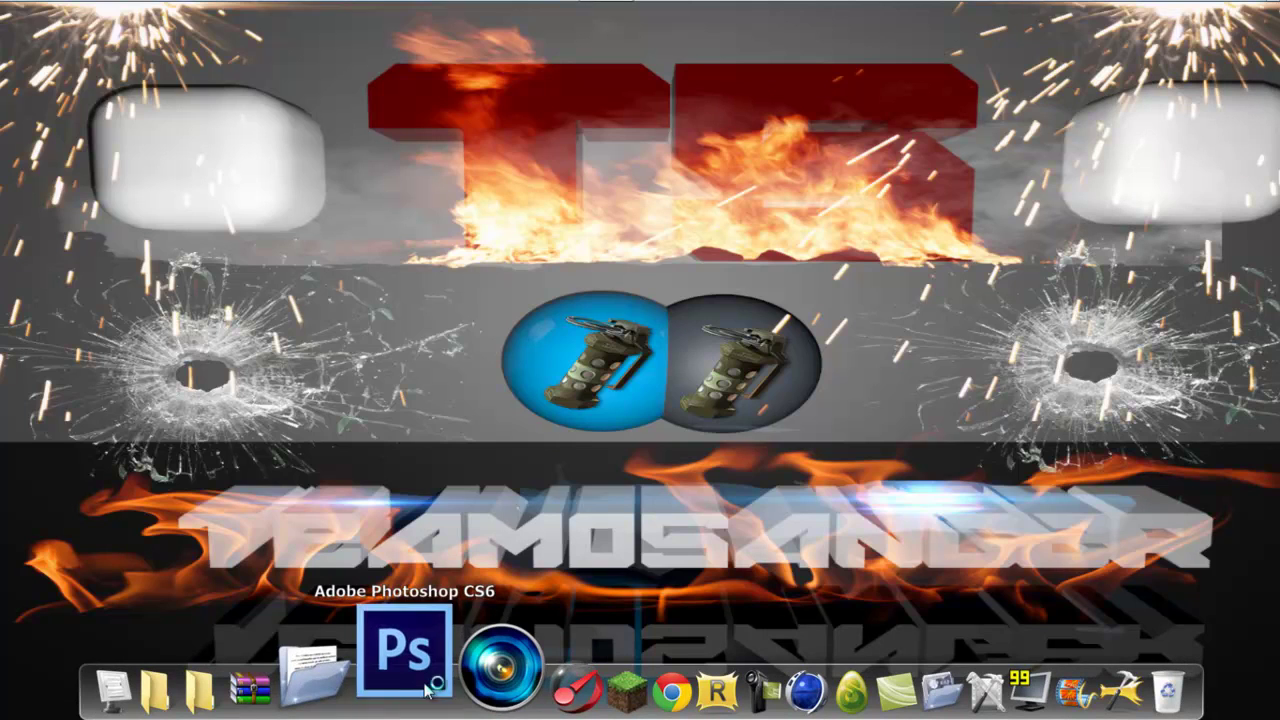
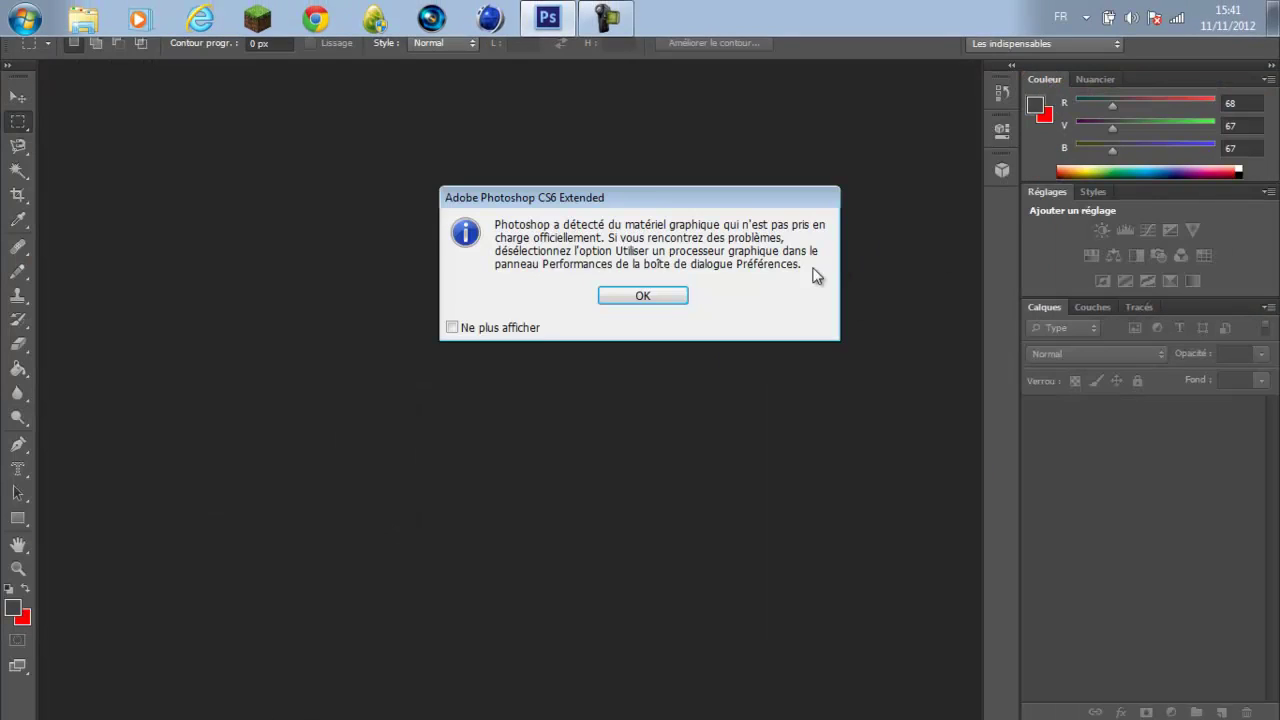
{"action": "left_click", "coordinate": [670, 297]}
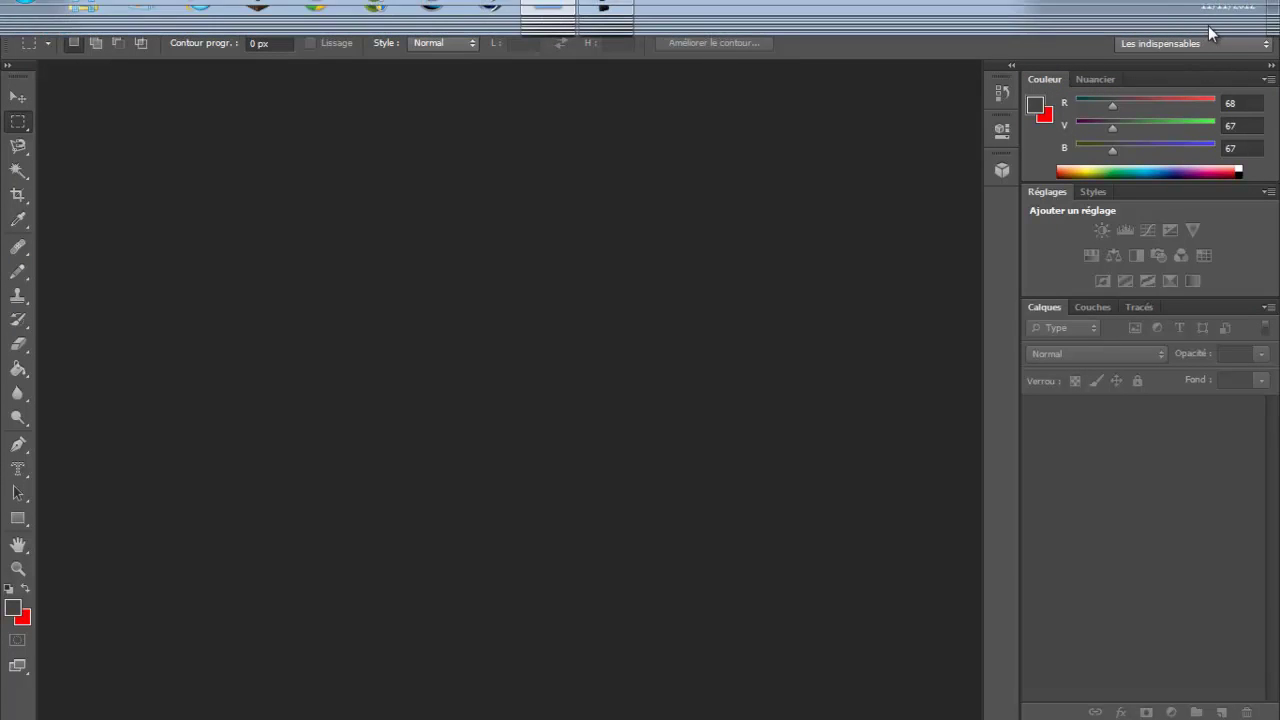
Open the rendered image "Fond Ecran Cinema 4d Test" from the Mes images folder in the Photoshop workspace.
{"action": "left_click", "coordinate": [1221, 10]}
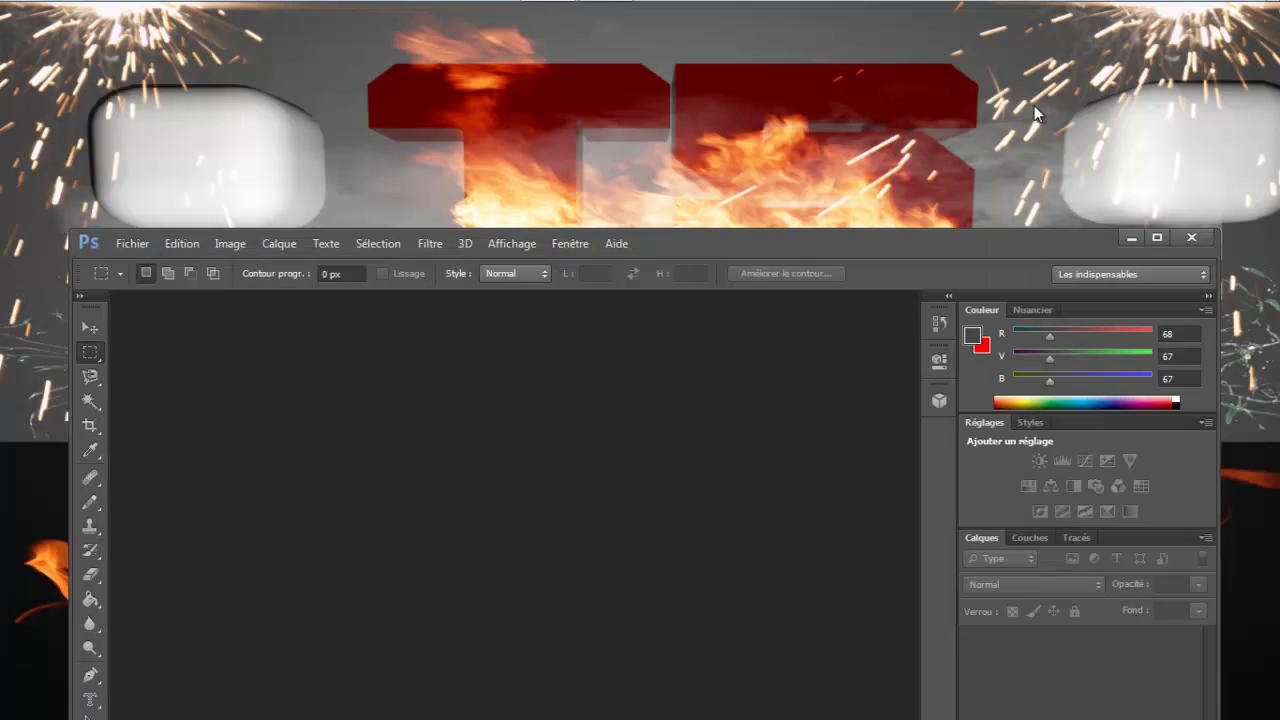
{"action": "left_click_drag", "start_coordinate": [788, 234], "coordinate": [818, 38]}
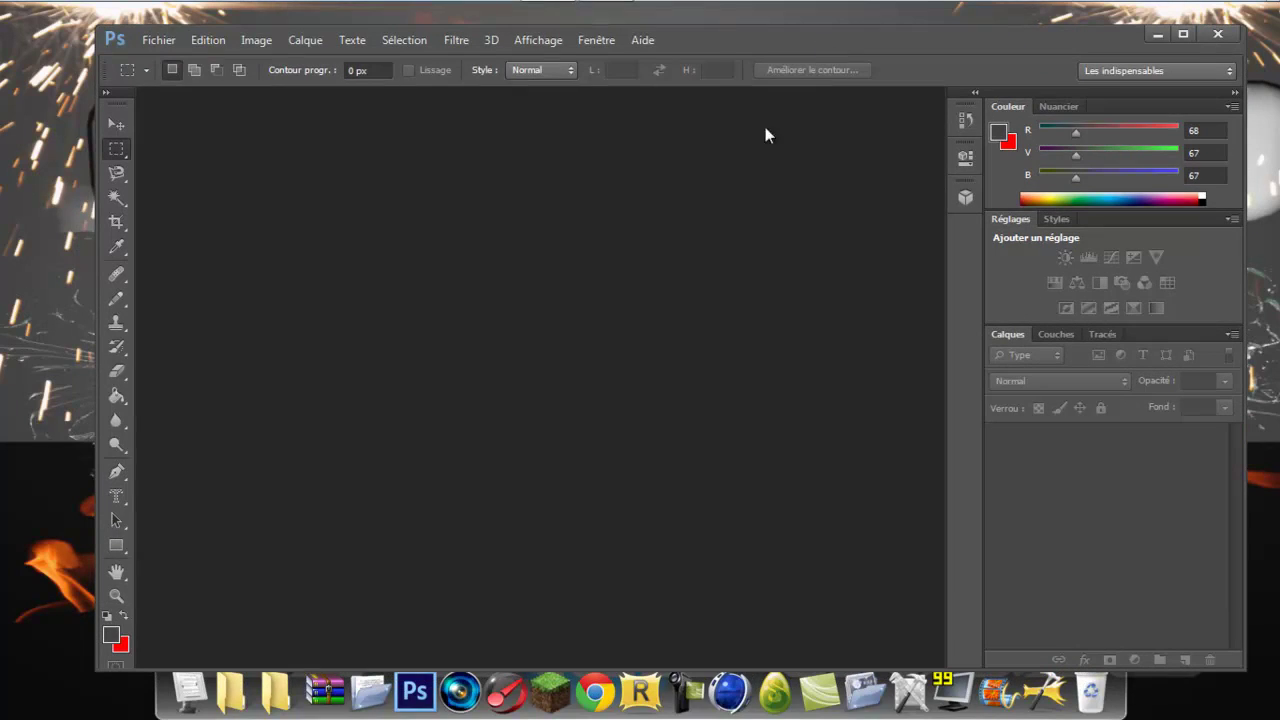
{"action": "left_click", "coordinate": [862, 692]}
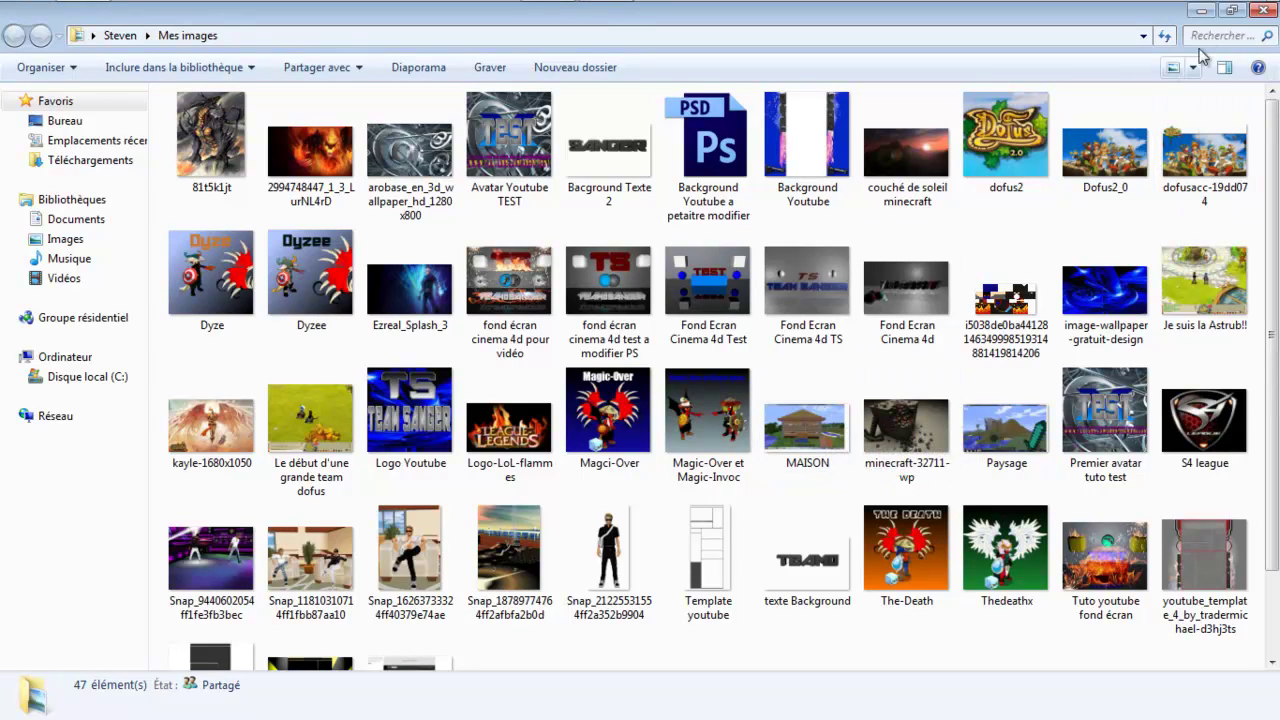
{"action": "left_click", "coordinate": [1232, 10]}
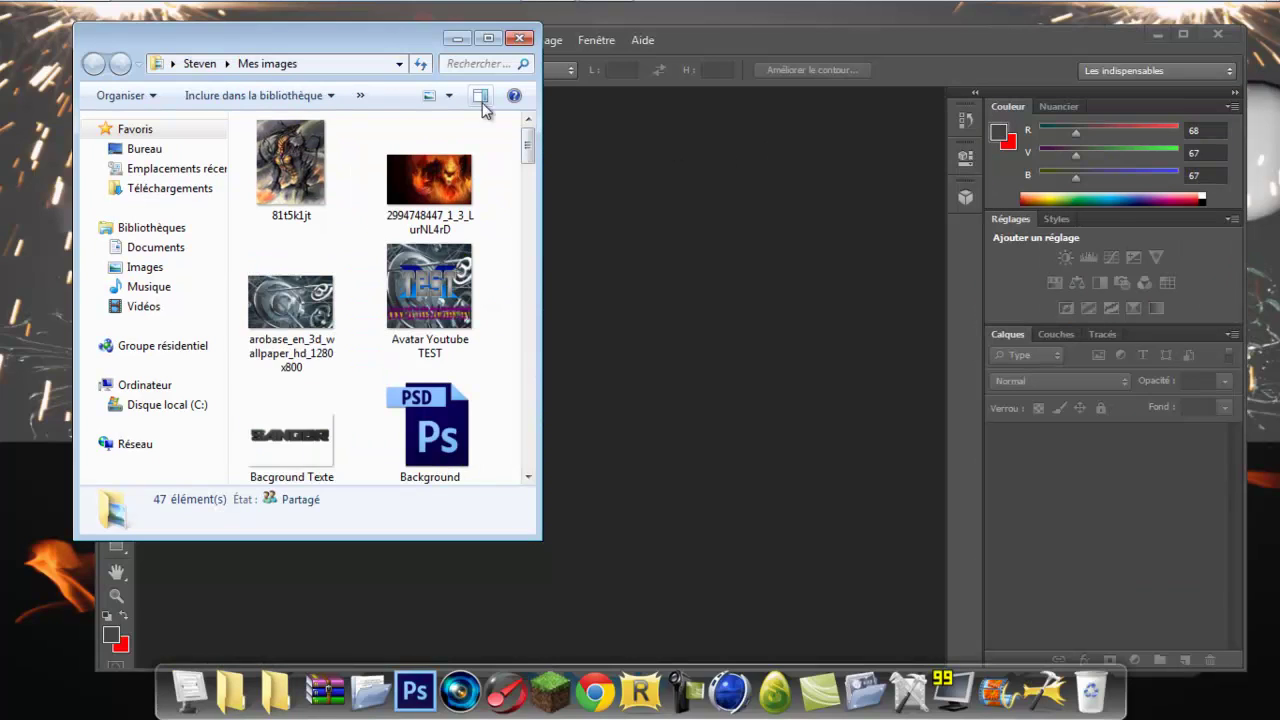
{"action": "left_click_drag", "start_coordinate": [530, 148], "coordinate": [533, 254]}
{"action": "left_click", "coordinate": [300, 275]}
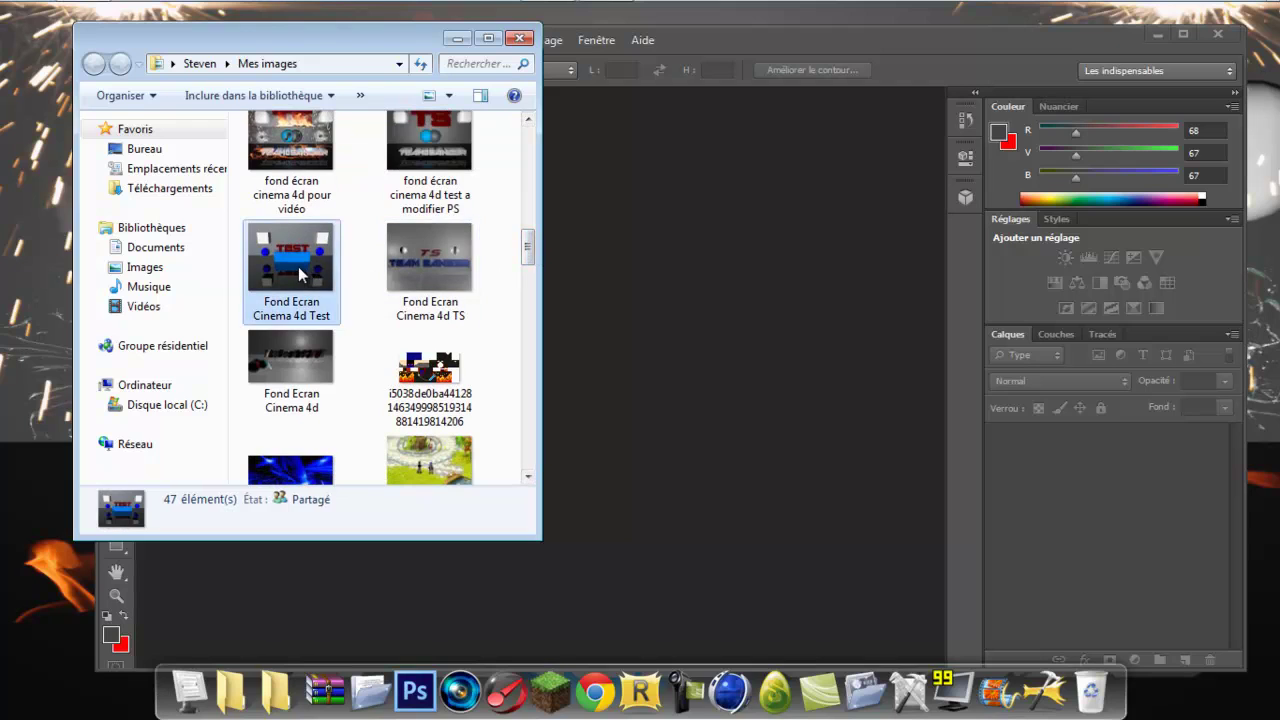
{"action": "left_click_drag", "start_coordinate": [300, 290], "coordinate": [697, 399]}
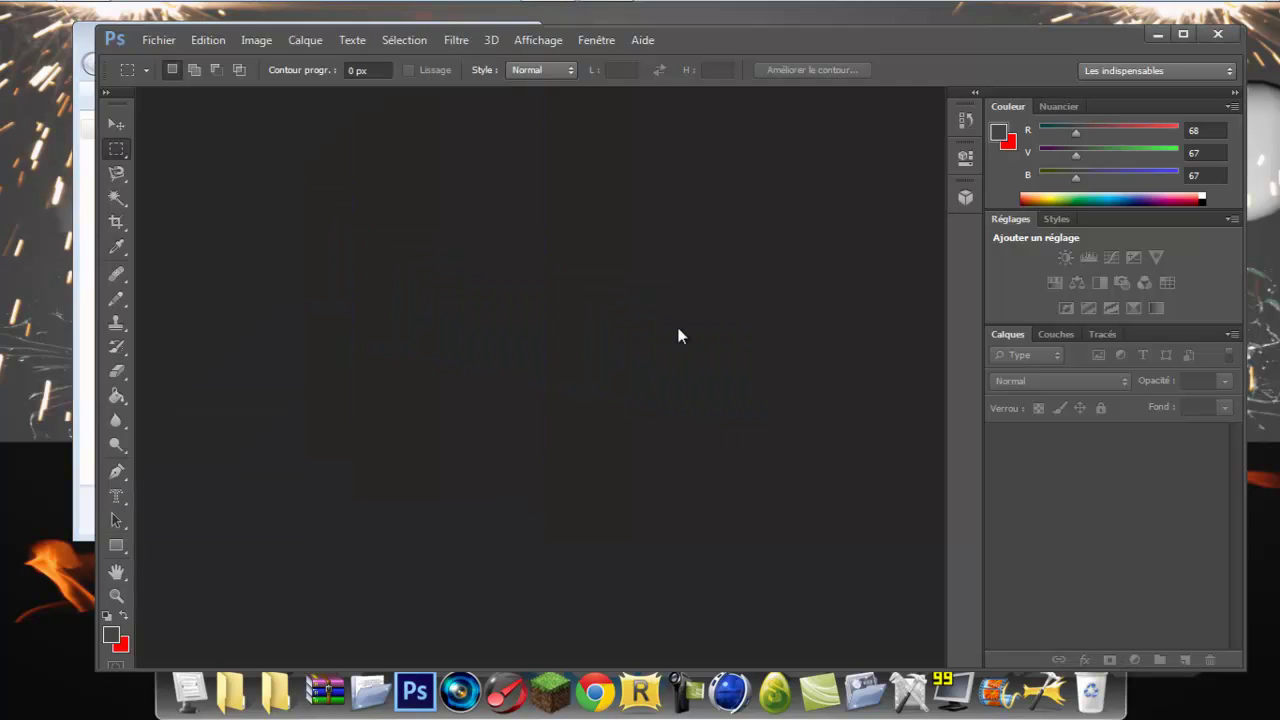
Close the Mes images folder window and maximize the Photoshop window.
{"action": "left_click", "coordinate": [85, 41]}
{"action": "left_click", "coordinate": [515, 42]}
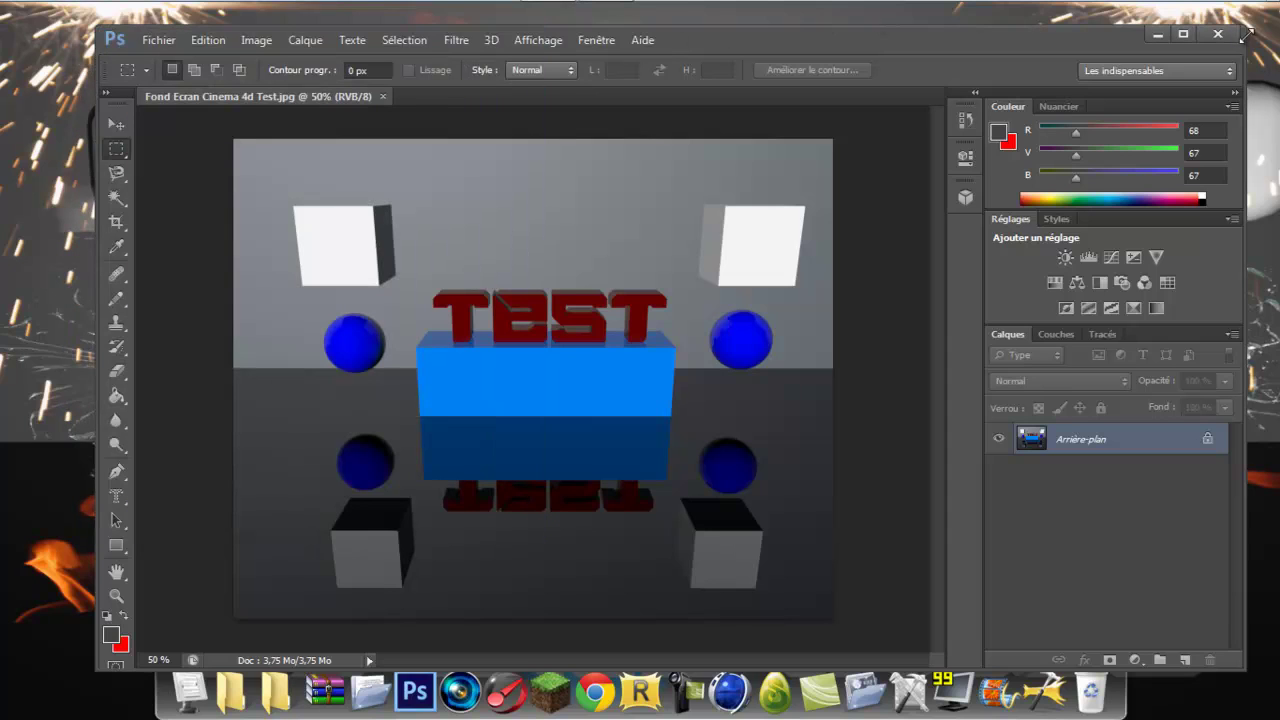
{"action": "left_click", "coordinate": [1183, 34]}
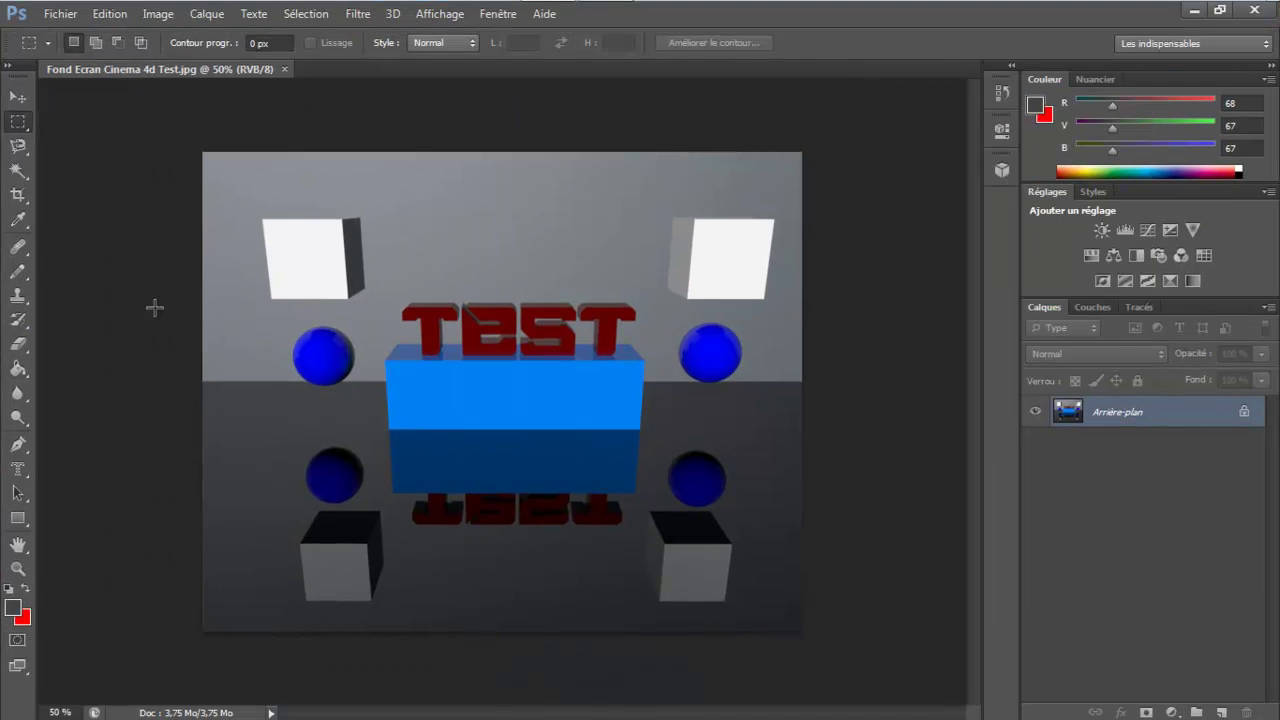
Convert the locked Arrière-plan background into an editable layer named "Calque 0" with Normal mode and 100% opacity.
{"action": "left_click", "coordinate": [18, 568]}
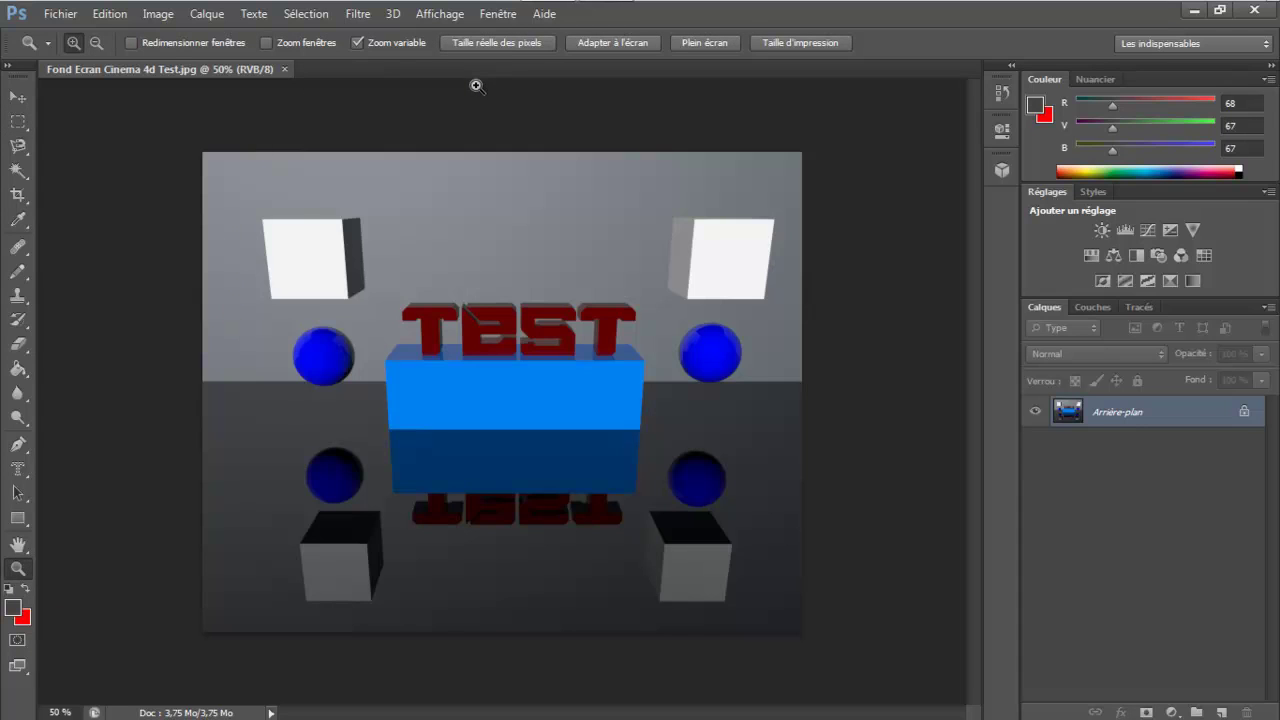
{"action": "left_click", "coordinate": [613, 43]}
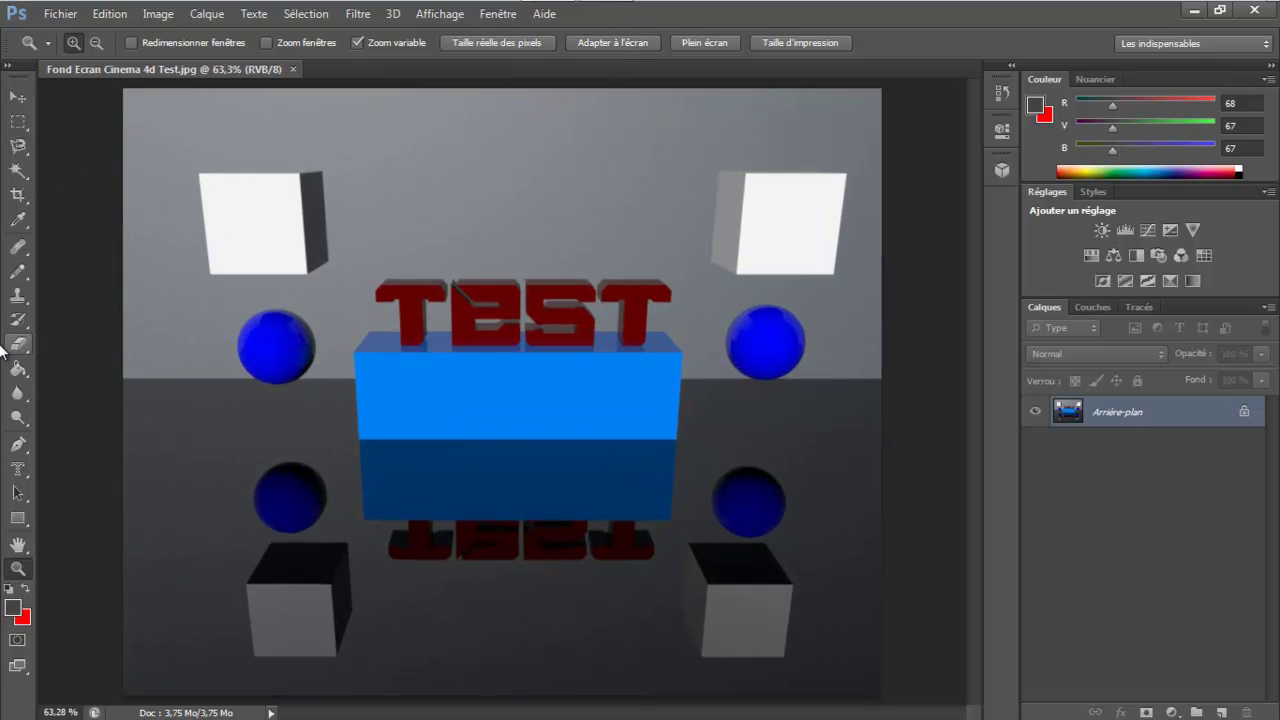
{"action": "left_click", "coordinate": [19, 98]}
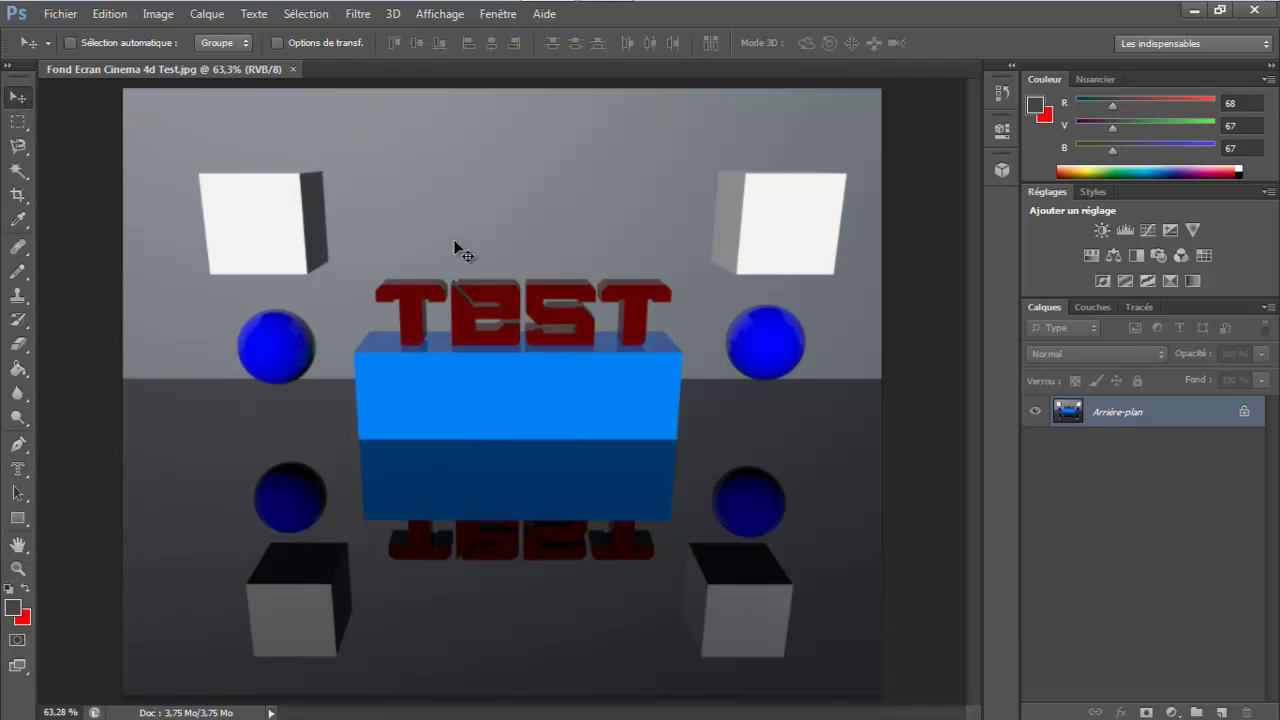
{"action": "double_click", "coordinate": [1127, 412]}
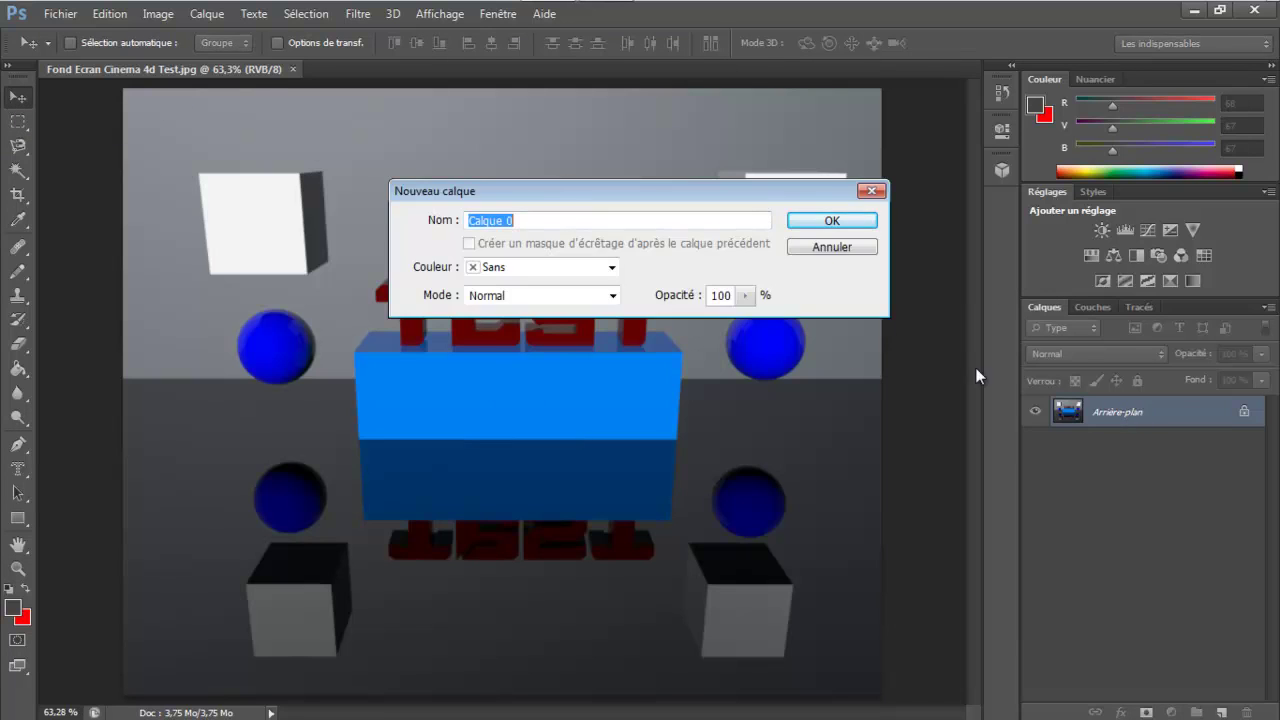
{"action": "left_click", "coordinate": [830, 219]}
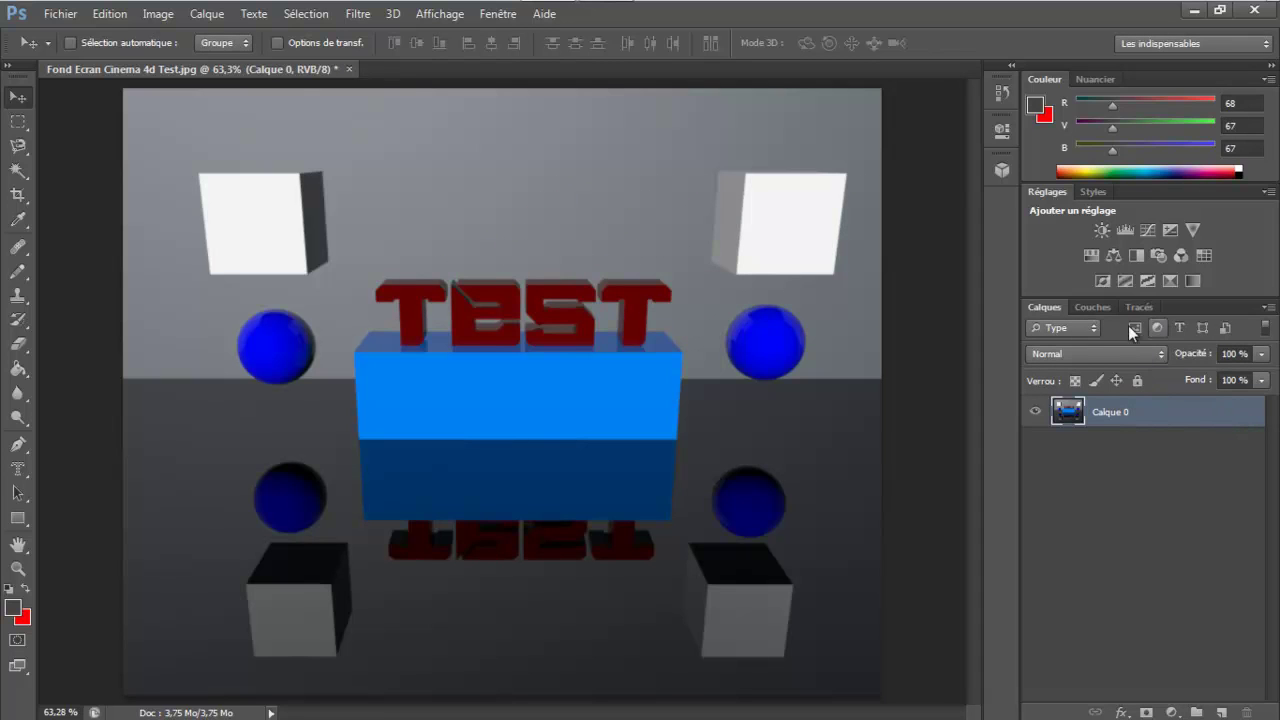
{"action": "left_click", "coordinate": [1120, 487]}
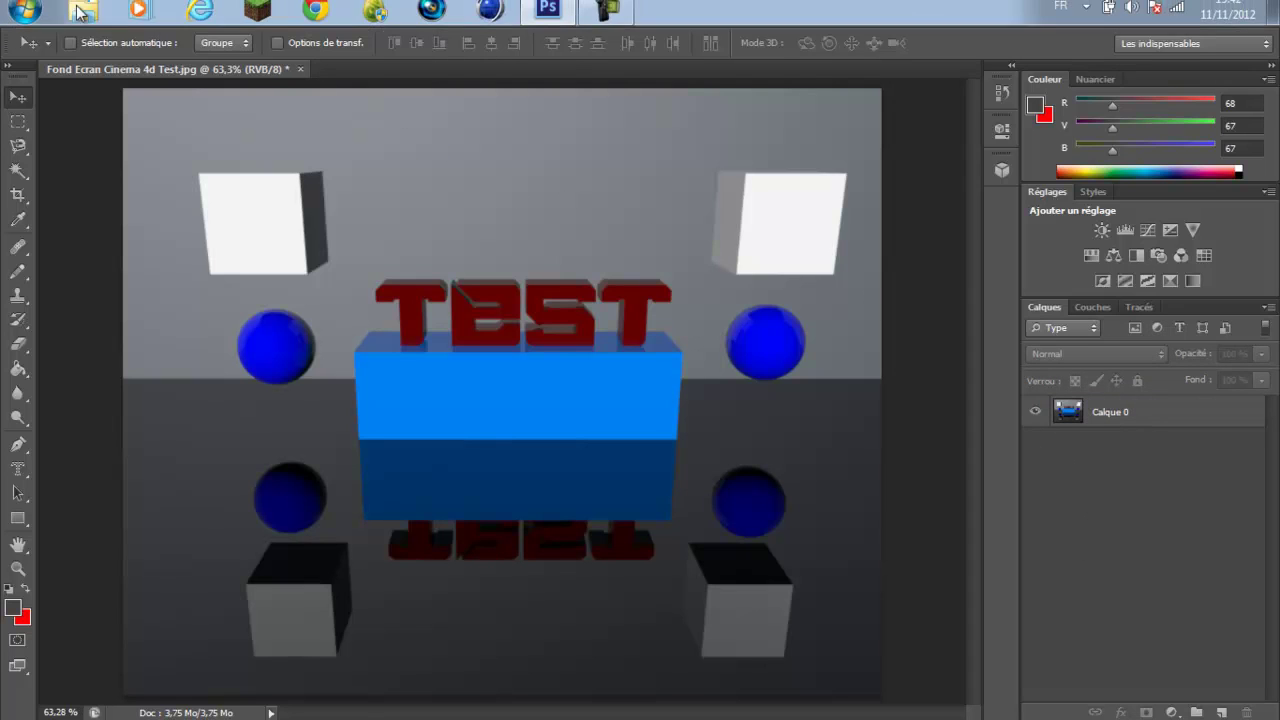
Import the smoke image "Untitled-41" from the Fumée folder of GFX_Pack_By_G3Design into the wallpaper.
{"action": "left_click", "coordinate": [60, 14]}
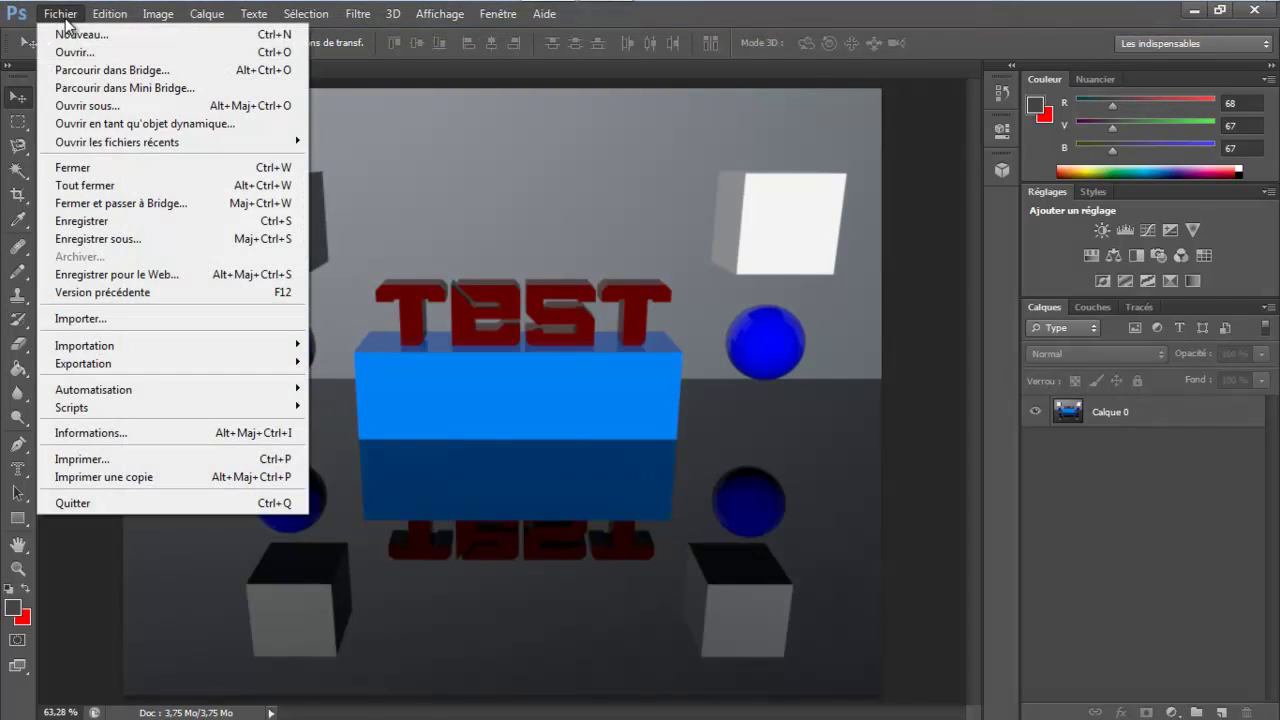
{"action": "left_click", "coordinate": [116, 315]}
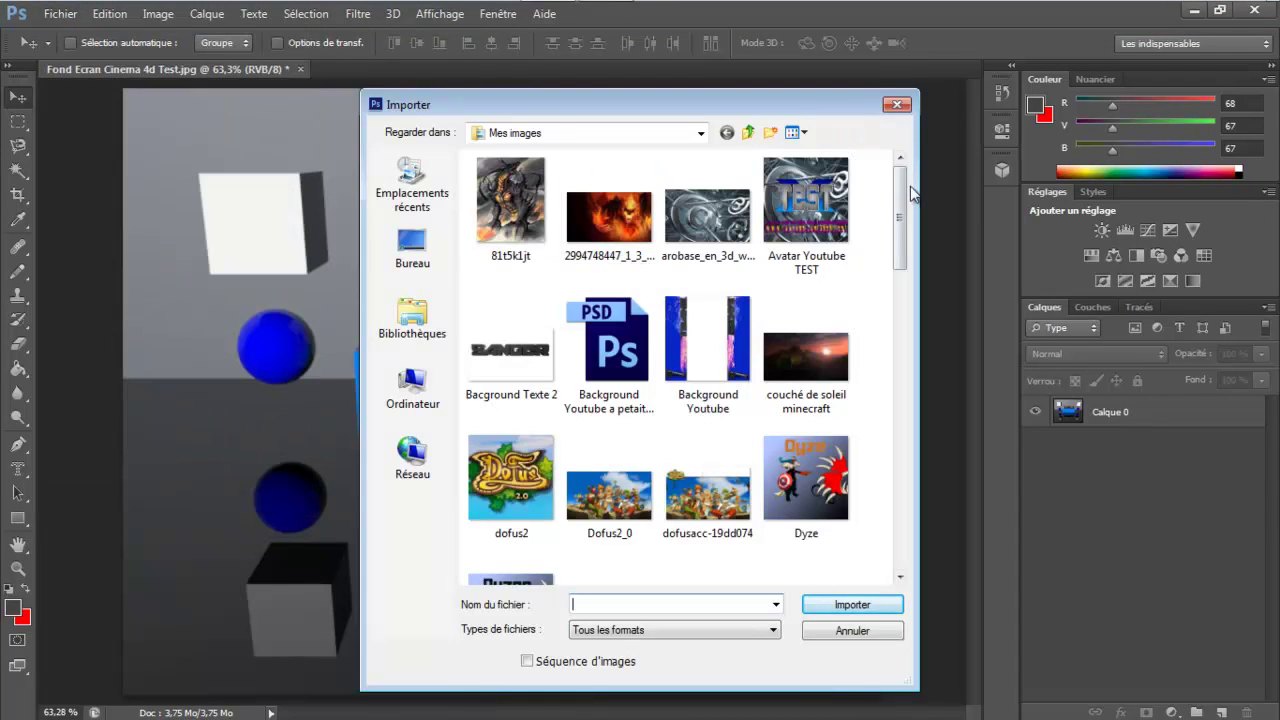
{"action": "left_click", "coordinate": [703, 135]}
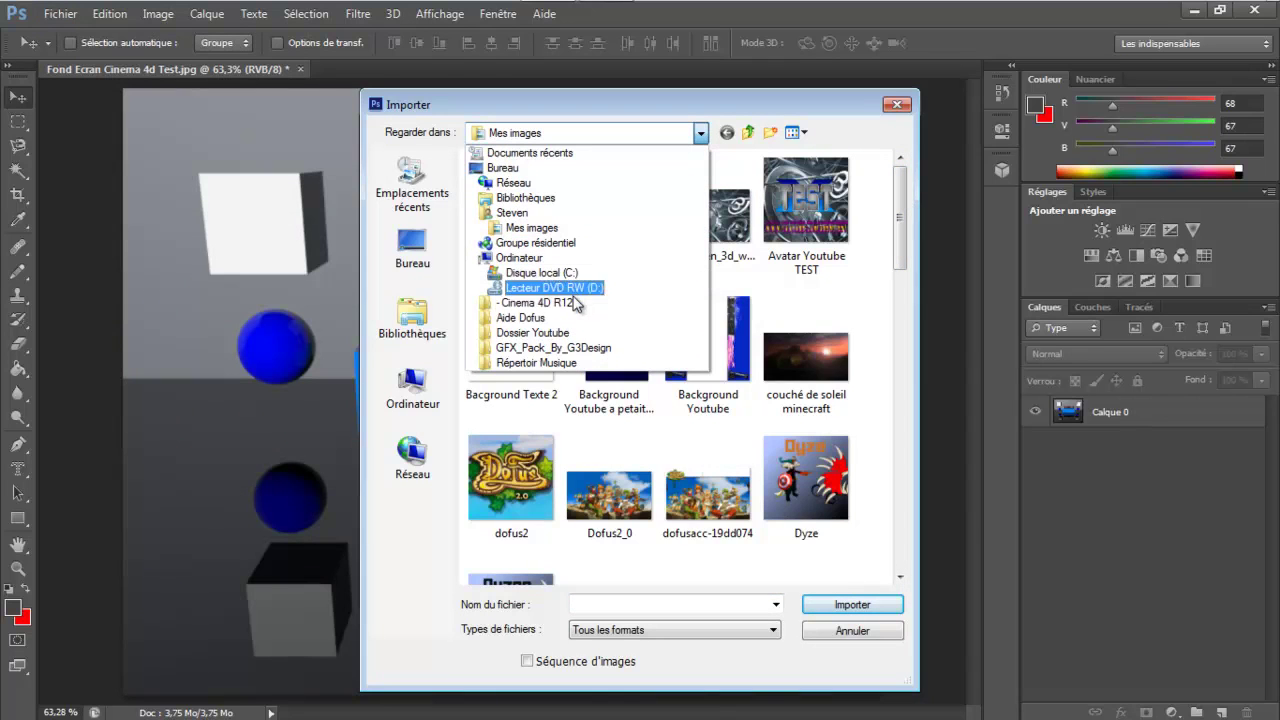
{"action": "left_click", "coordinate": [604, 349]}
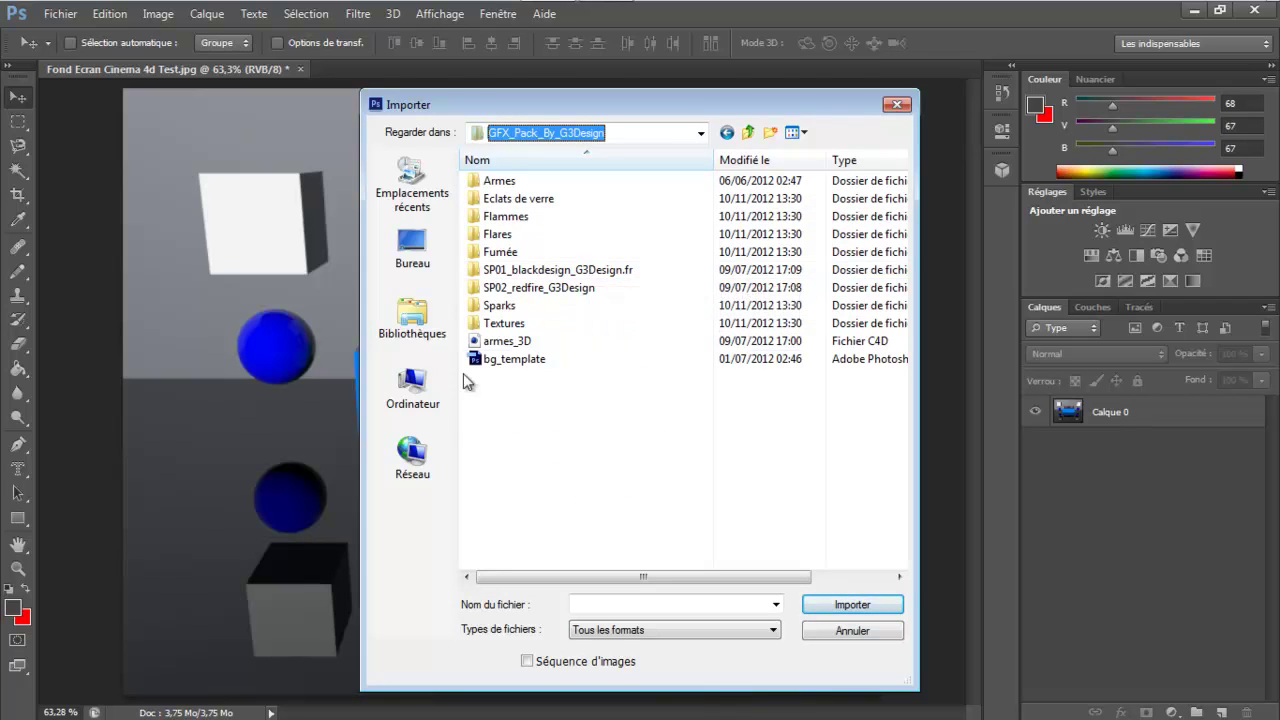
{"action": "double_click", "coordinate": [505, 252]}
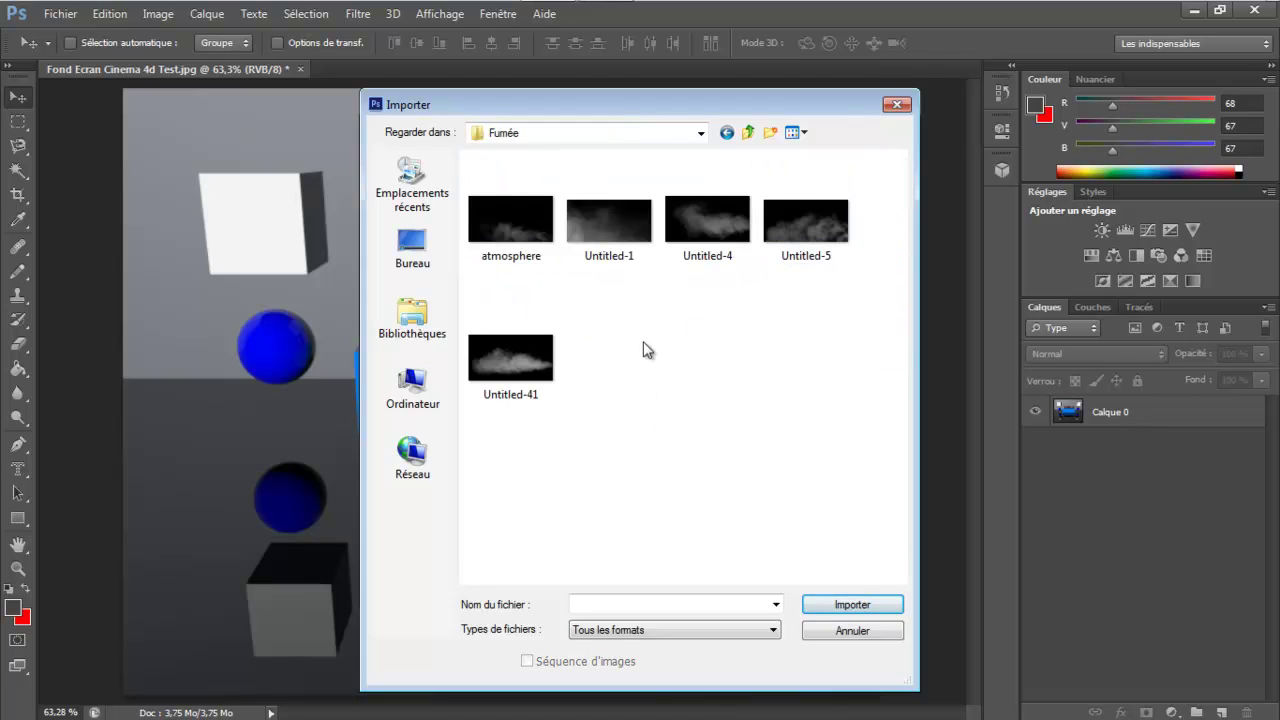
{"action": "left_click", "coordinate": [520, 355]}
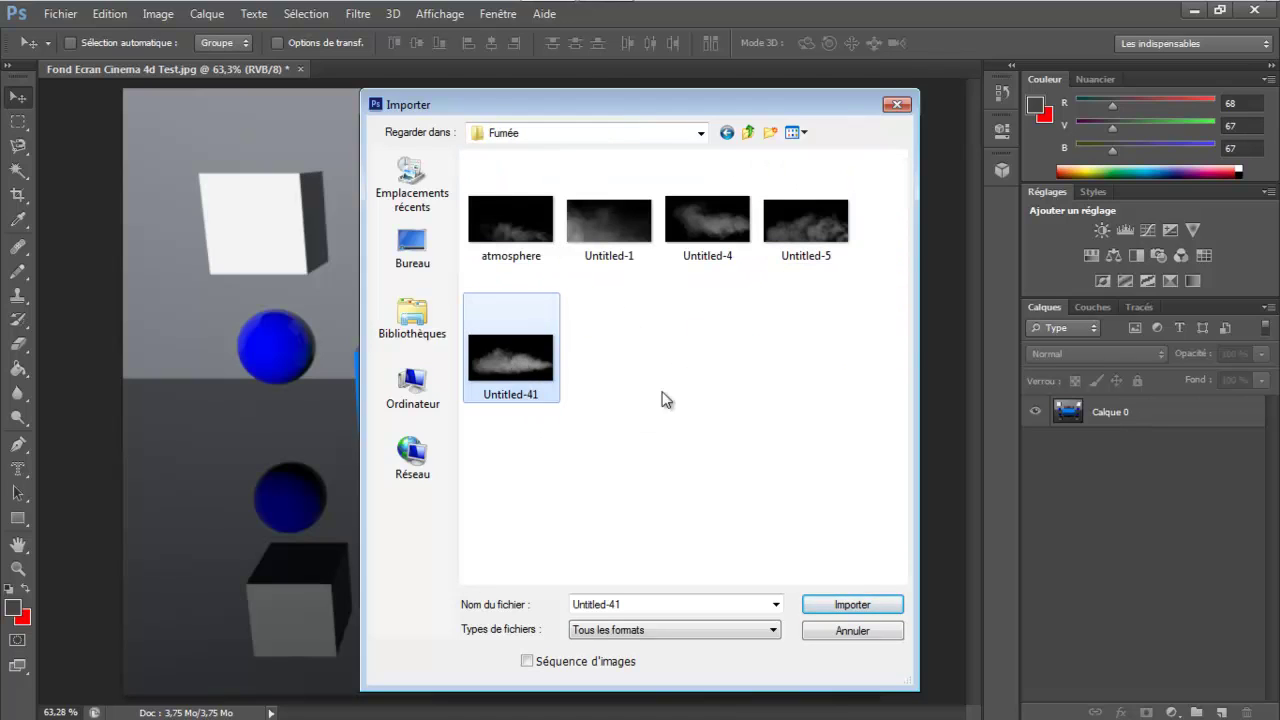
{"action": "left_click", "coordinate": [850, 604]}
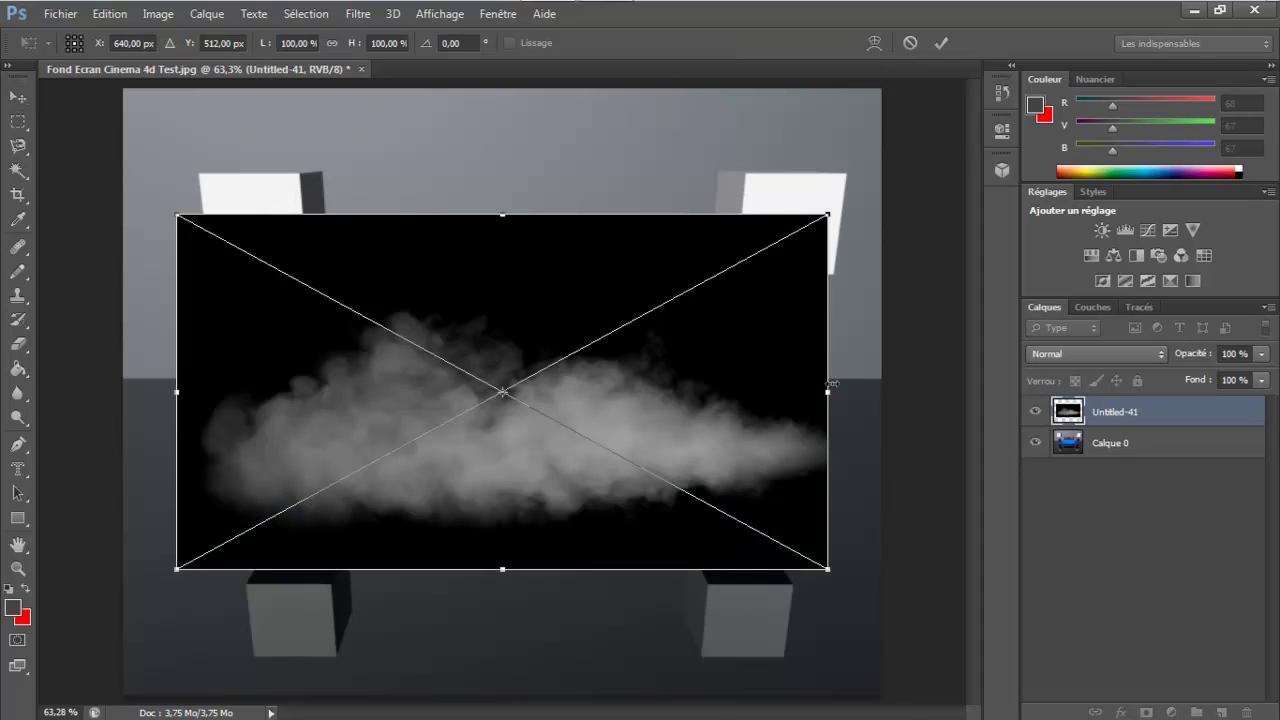
Set the blending mode of the imported smoke layer to Superposition.
{"action": "left_click", "coordinate": [1120, 356]}
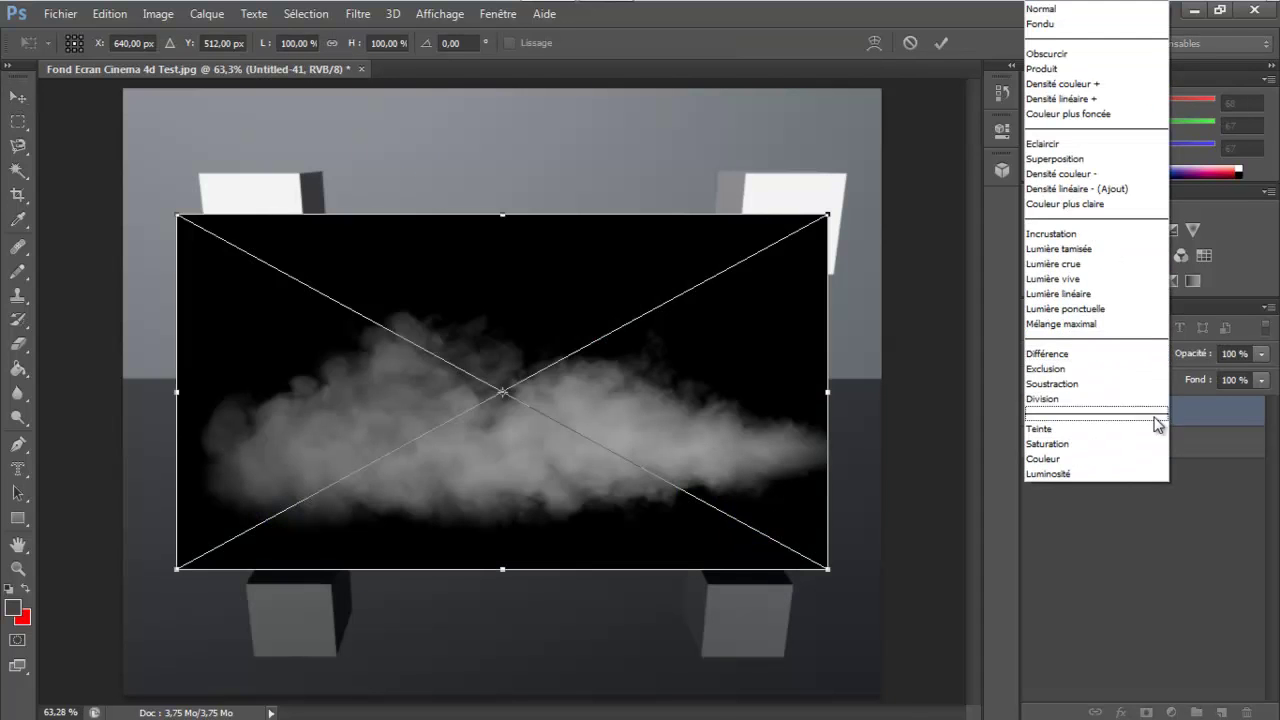
{"action": "left_click", "coordinate": [1214, 500]}
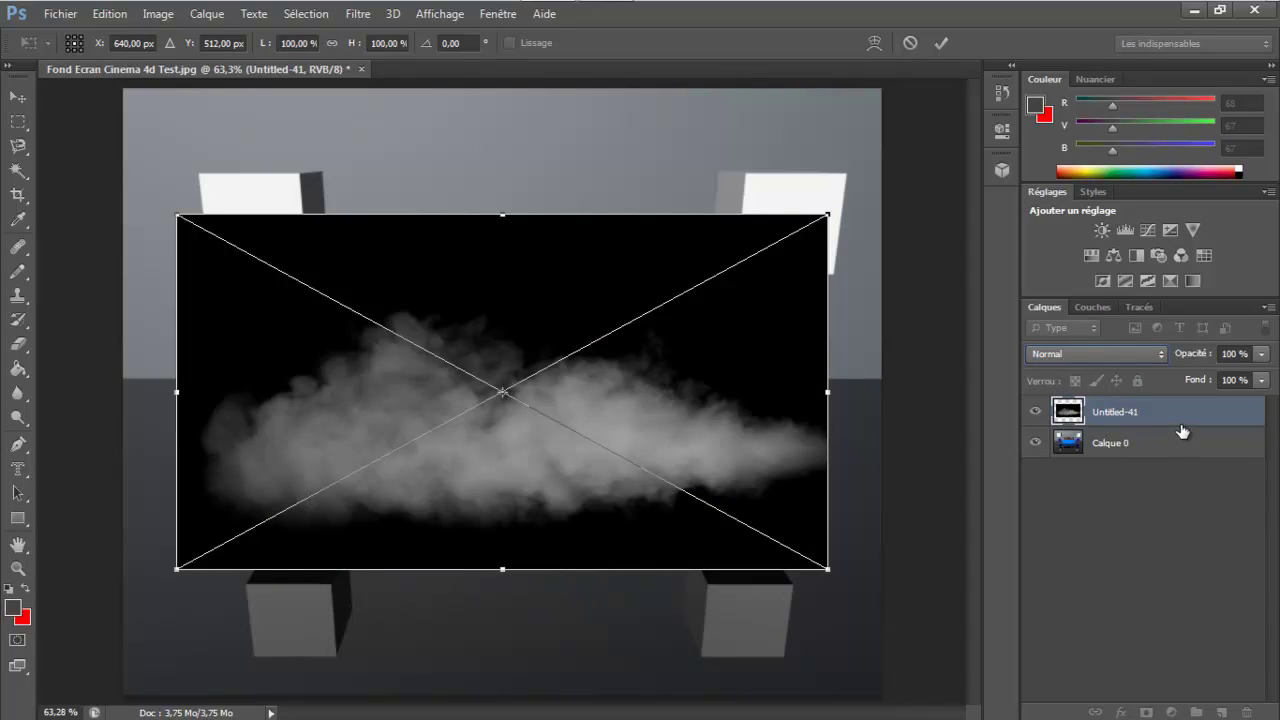
{"action": "left_click", "coordinate": [1145, 354]}
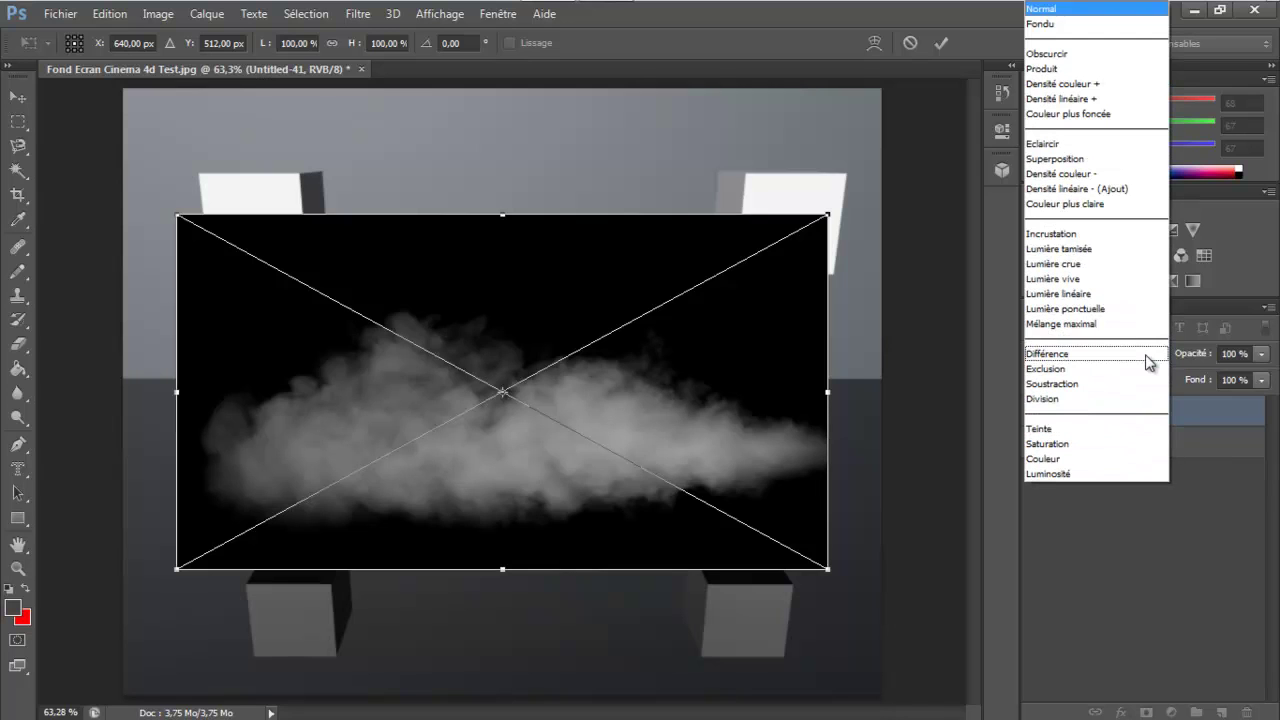
{"action": "left_click", "coordinate": [1113, 159]}
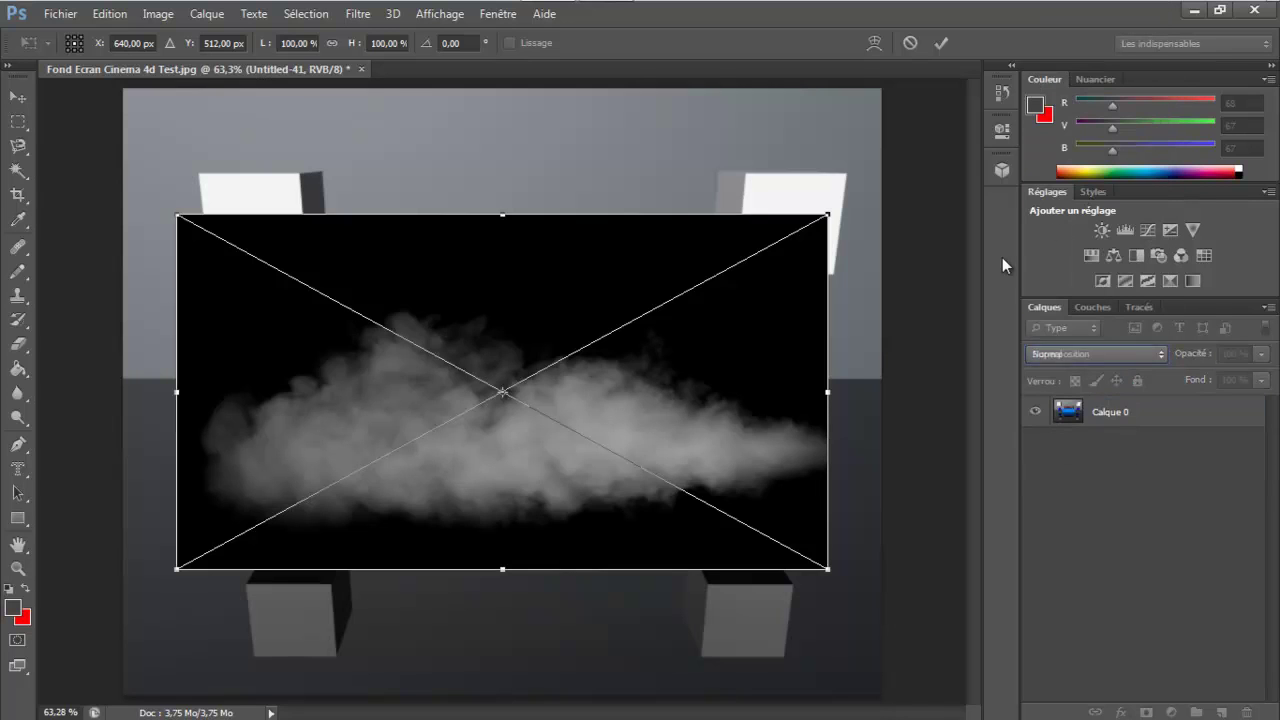
Place the smoke over the TEST text at about X 663 px, Y 292.5 px, stretching its height to about 106.83%.
{"action": "left_click_drag", "start_coordinate": [527, 360], "coordinate": [543, 251]}
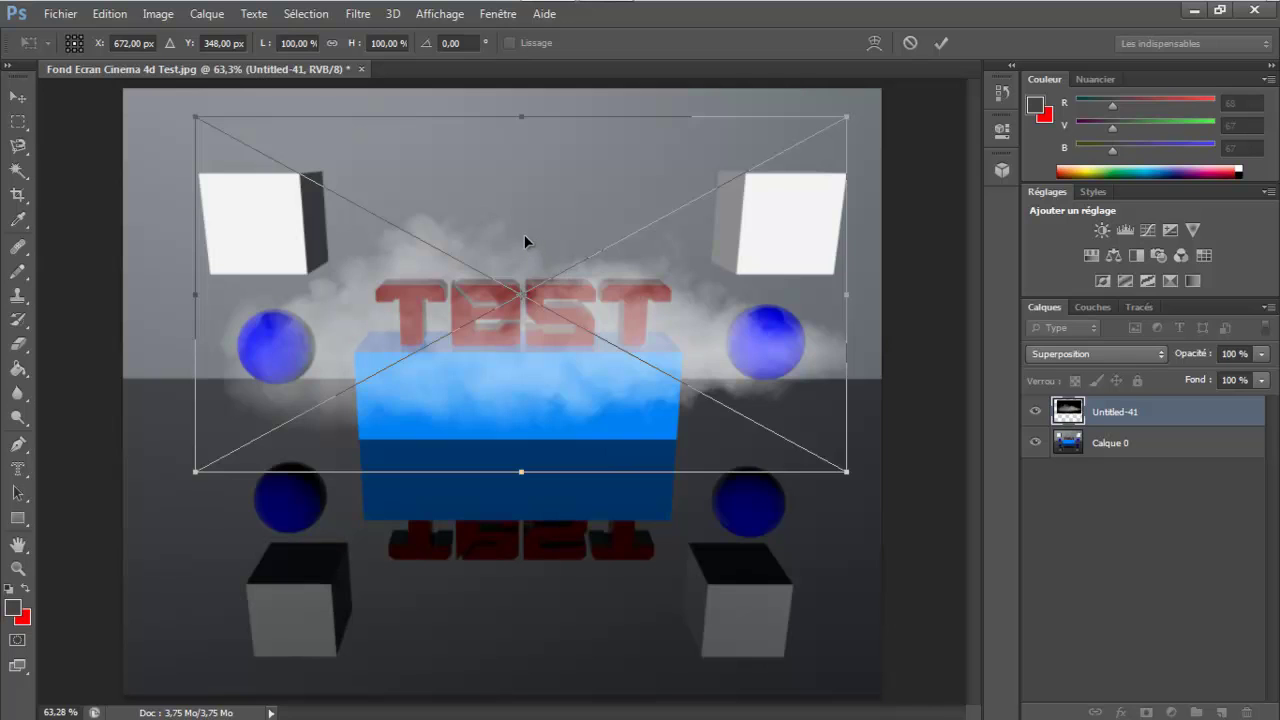
{"action": "left_click_drag", "start_coordinate": [524, 234], "coordinate": [517, 211]}
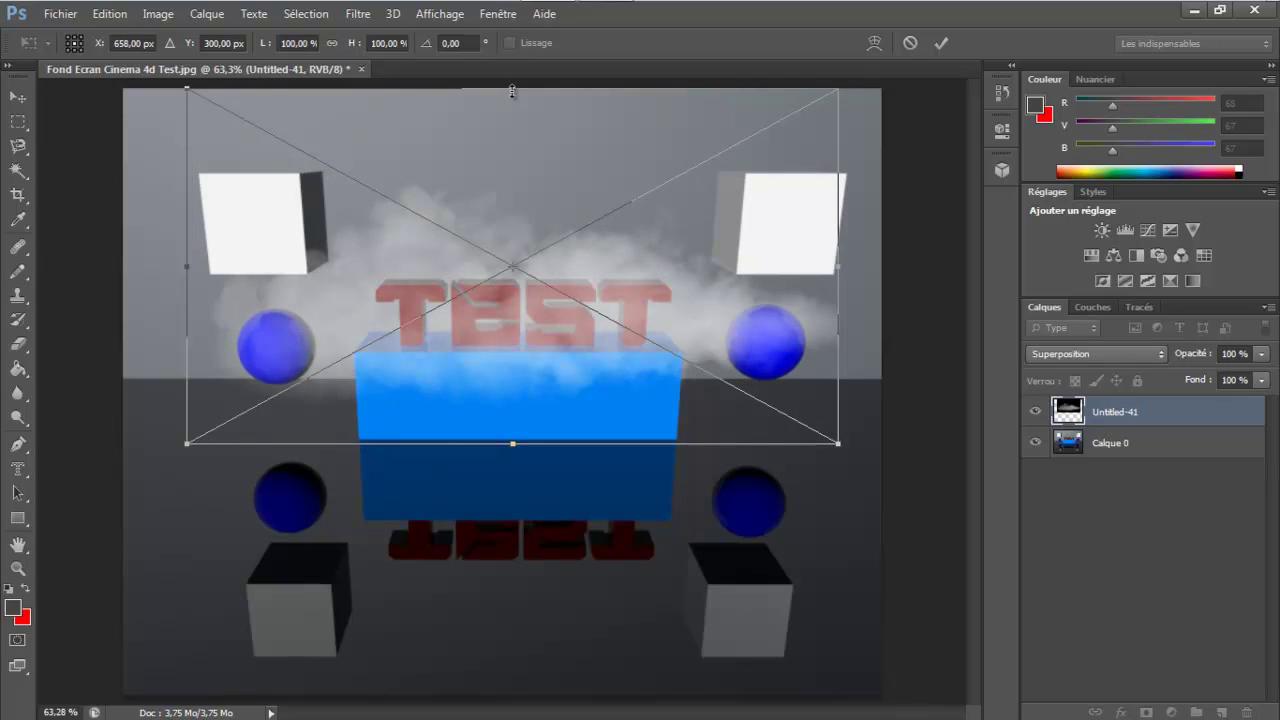
{"action": "left_click_drag", "start_coordinate": [512, 84], "coordinate": [512, 80]}
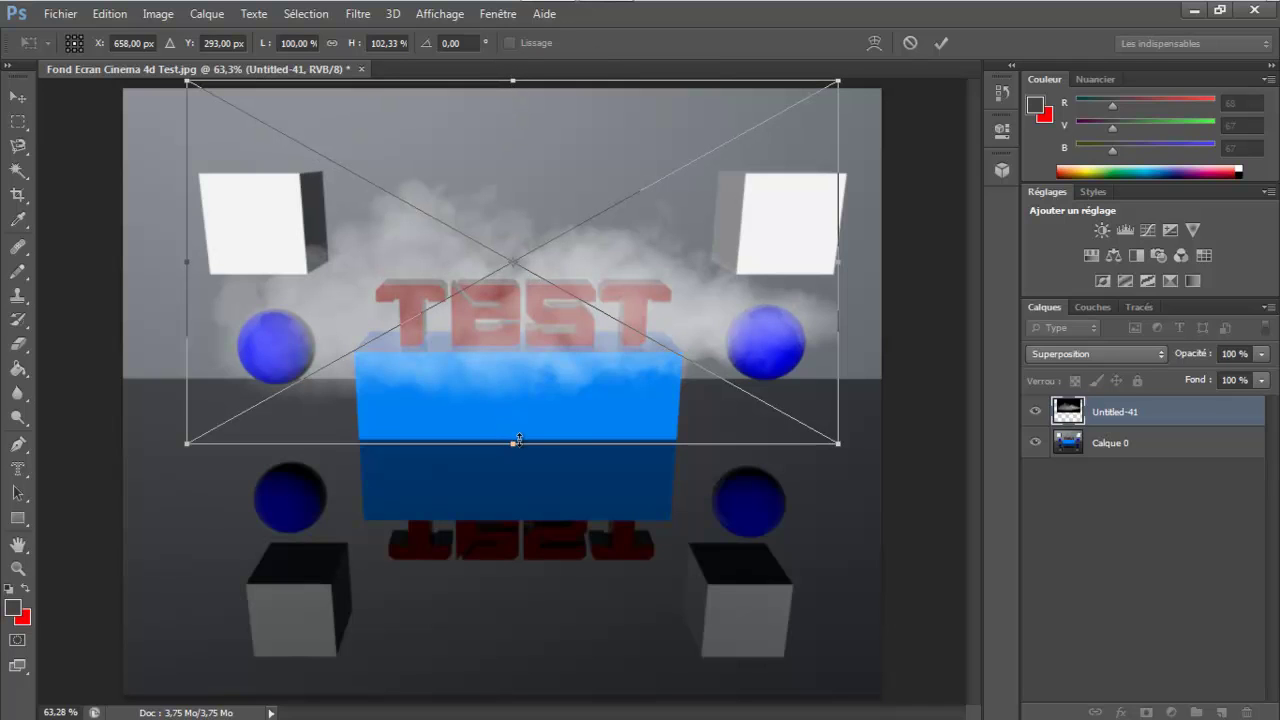
{"action": "left_click_drag", "start_coordinate": [518, 439], "coordinate": [518, 455]}
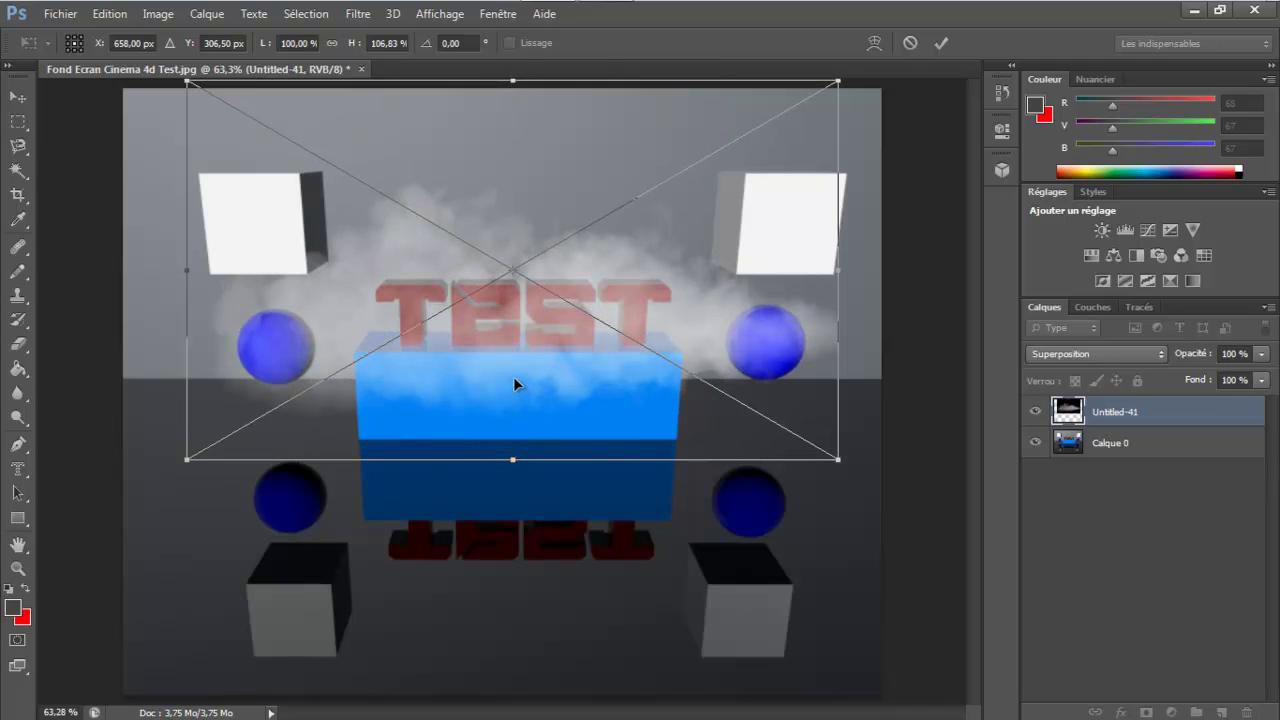
{"action": "left_click_drag", "start_coordinate": [513, 376], "coordinate": [516, 368]}
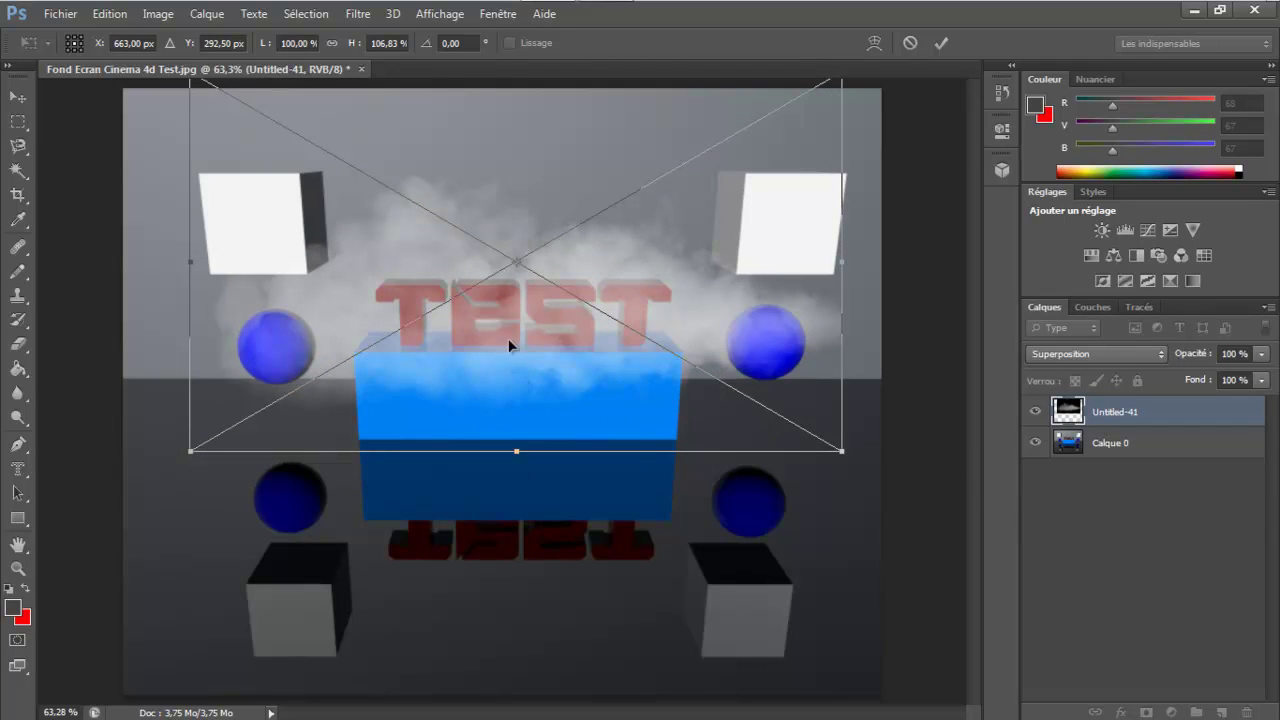
{"action": "key", "text": "Return"}
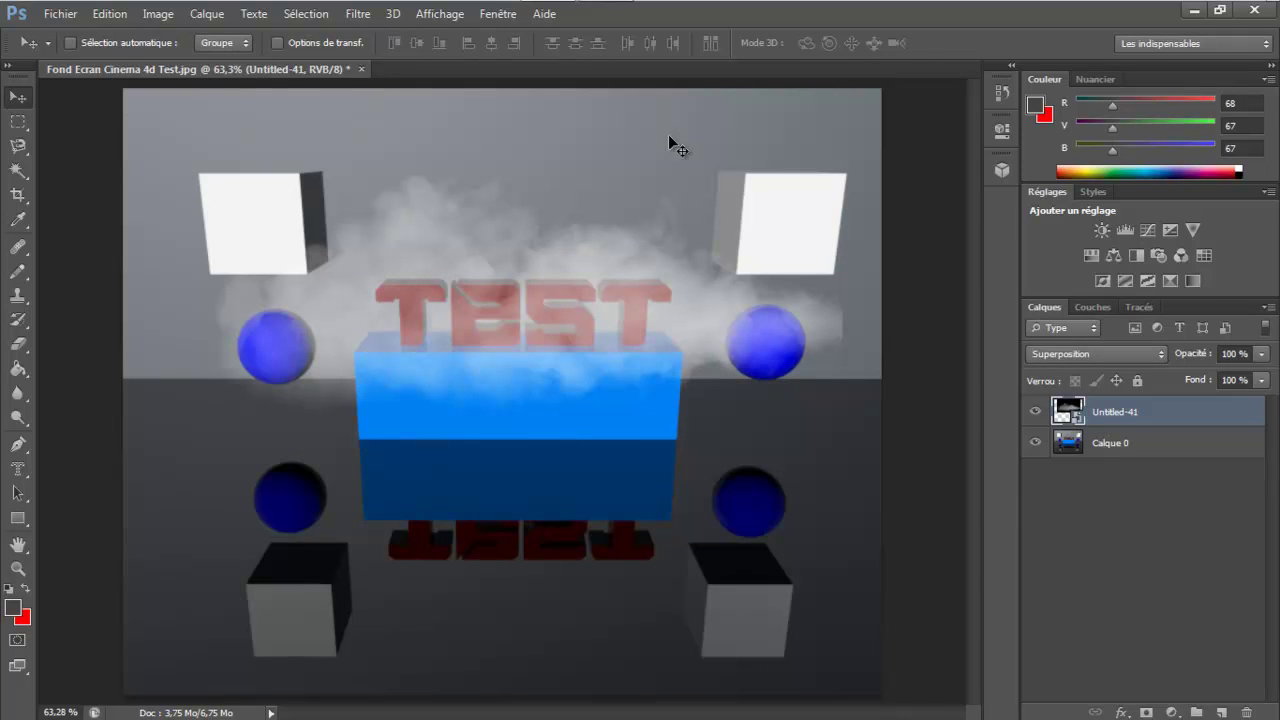
Import the "flames" image from the Flammes folder of GFX_Pack_By_G3Design and set its blending mode to Superposition.
{"action": "left_click", "coordinate": [60, 14]}
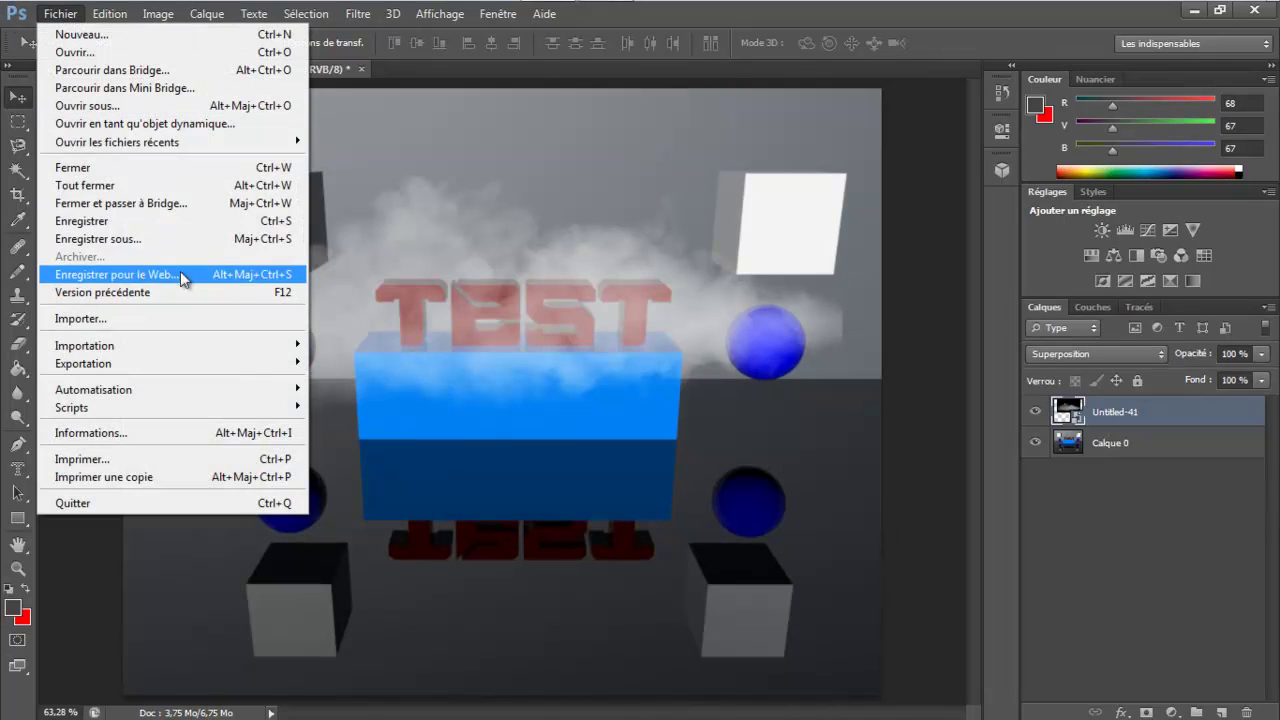
{"action": "left_click", "coordinate": [104, 320]}
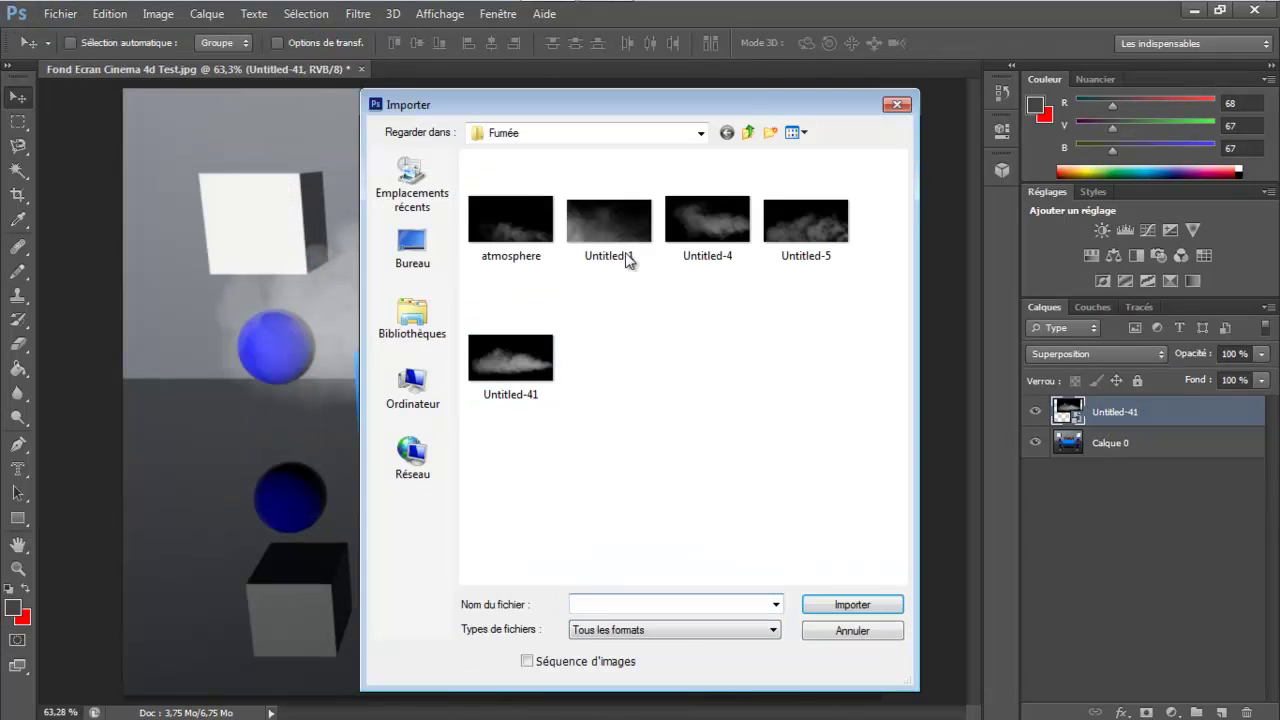
{"action": "left_click", "coordinate": [700, 133]}
{"action": "left_click", "coordinate": [565, 331]}
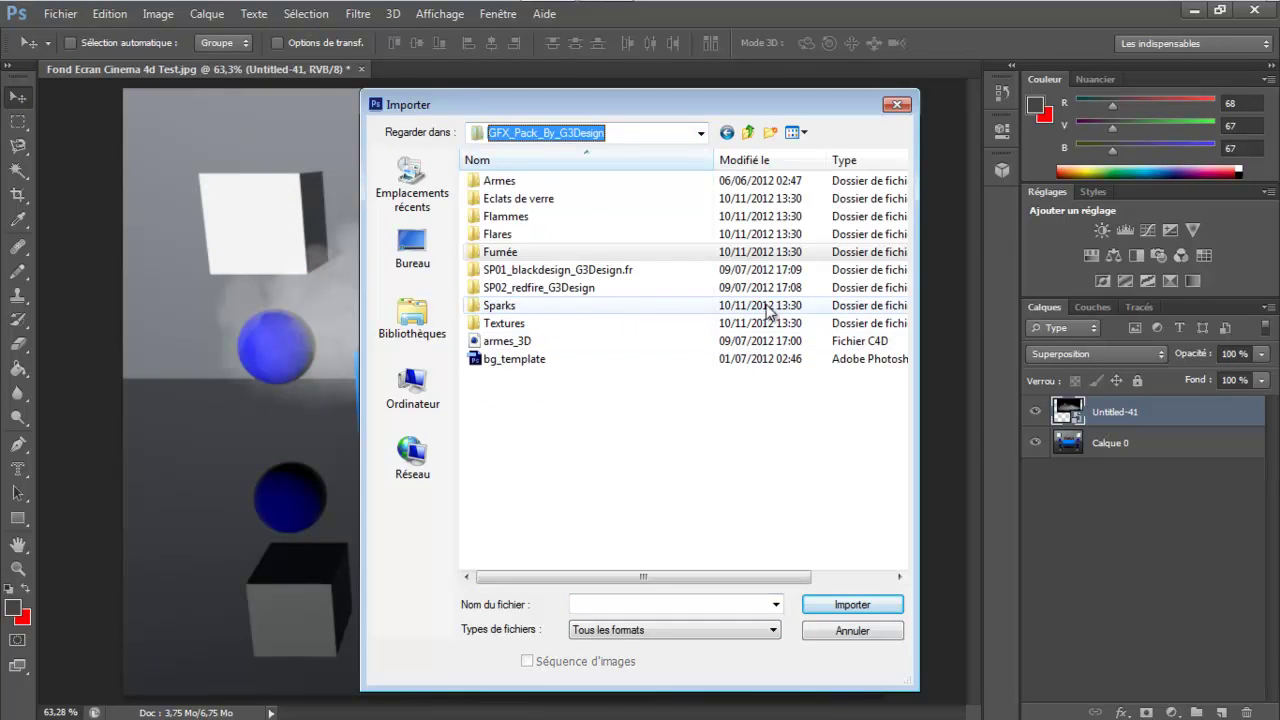
{"action": "double_click", "coordinate": [505, 217]}
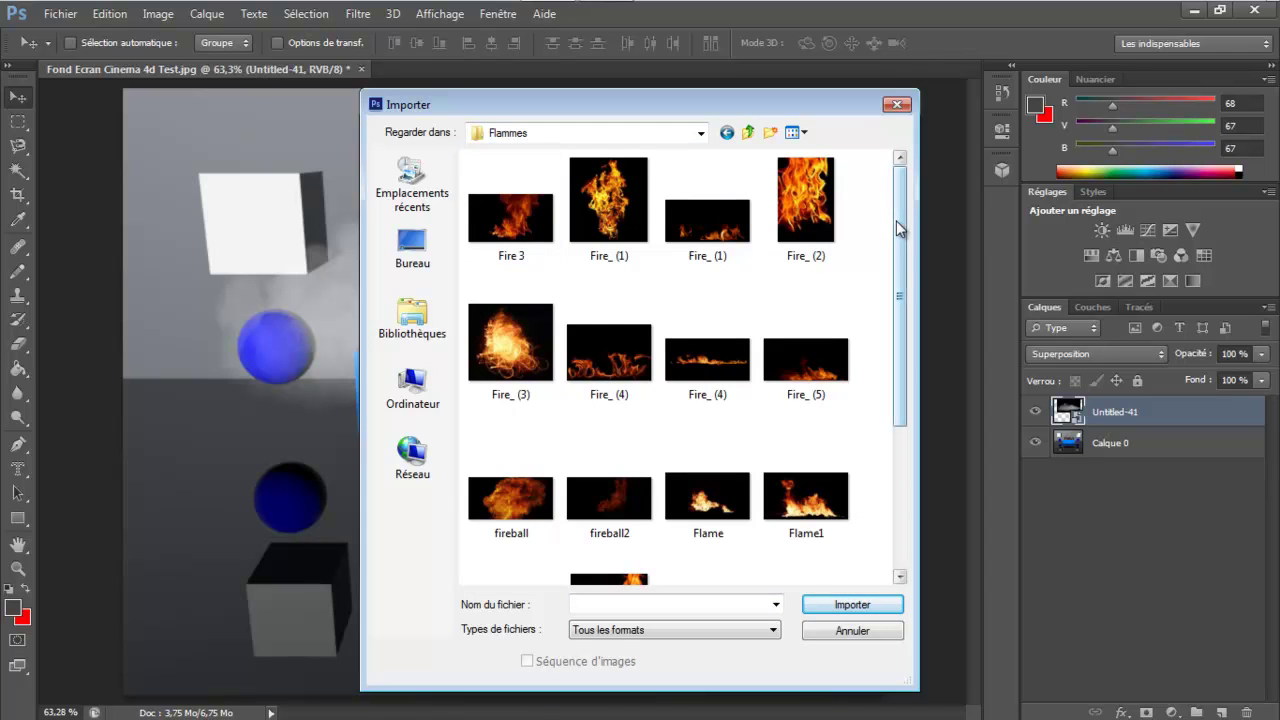
{"action": "left_click_drag", "start_coordinate": [899, 228], "coordinate": [866, 380]}
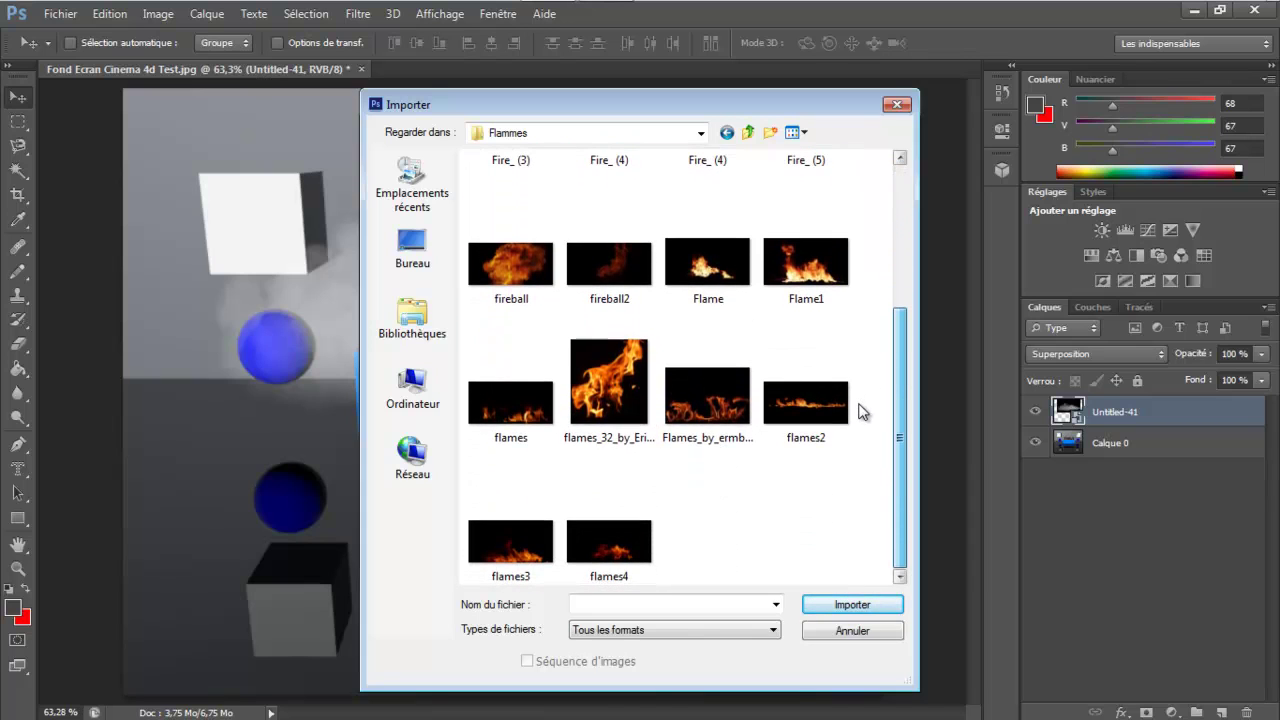
{"action": "left_click", "coordinate": [491, 394]}
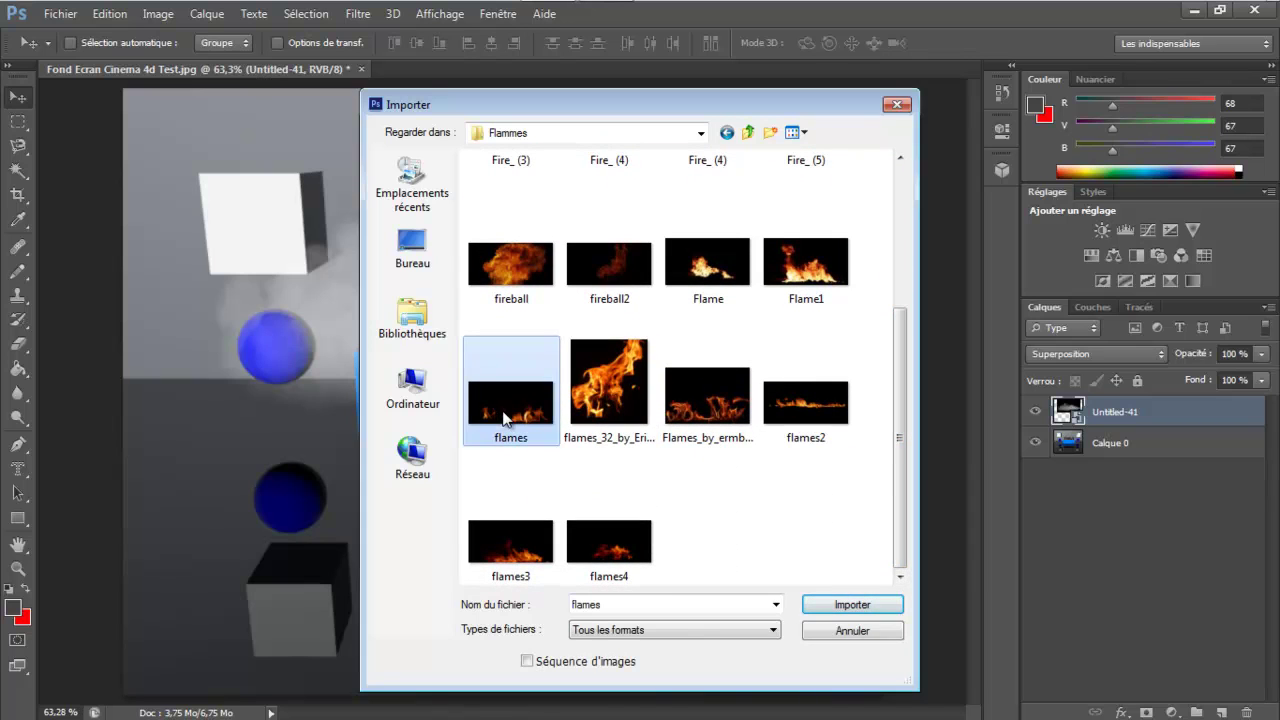
{"action": "left_click", "coordinate": [888, 604]}
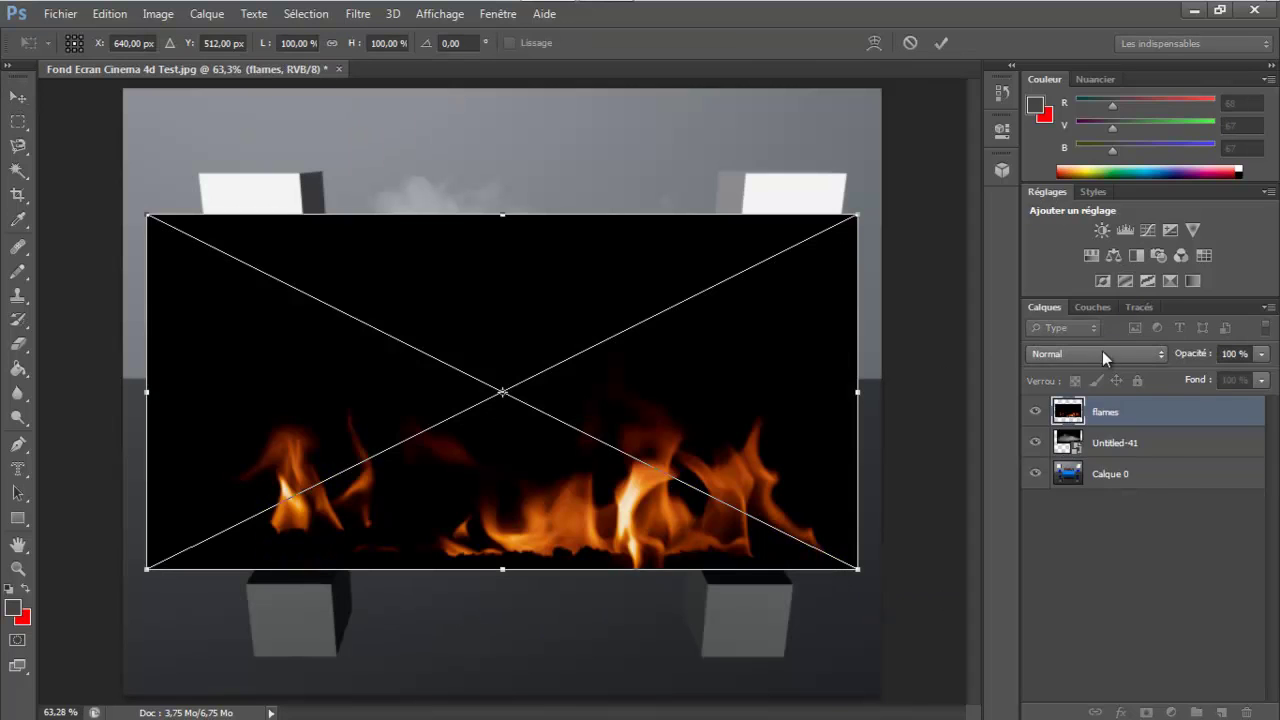
{"action": "left_click", "coordinate": [1103, 353]}
{"action": "left_click", "coordinate": [1113, 160]}
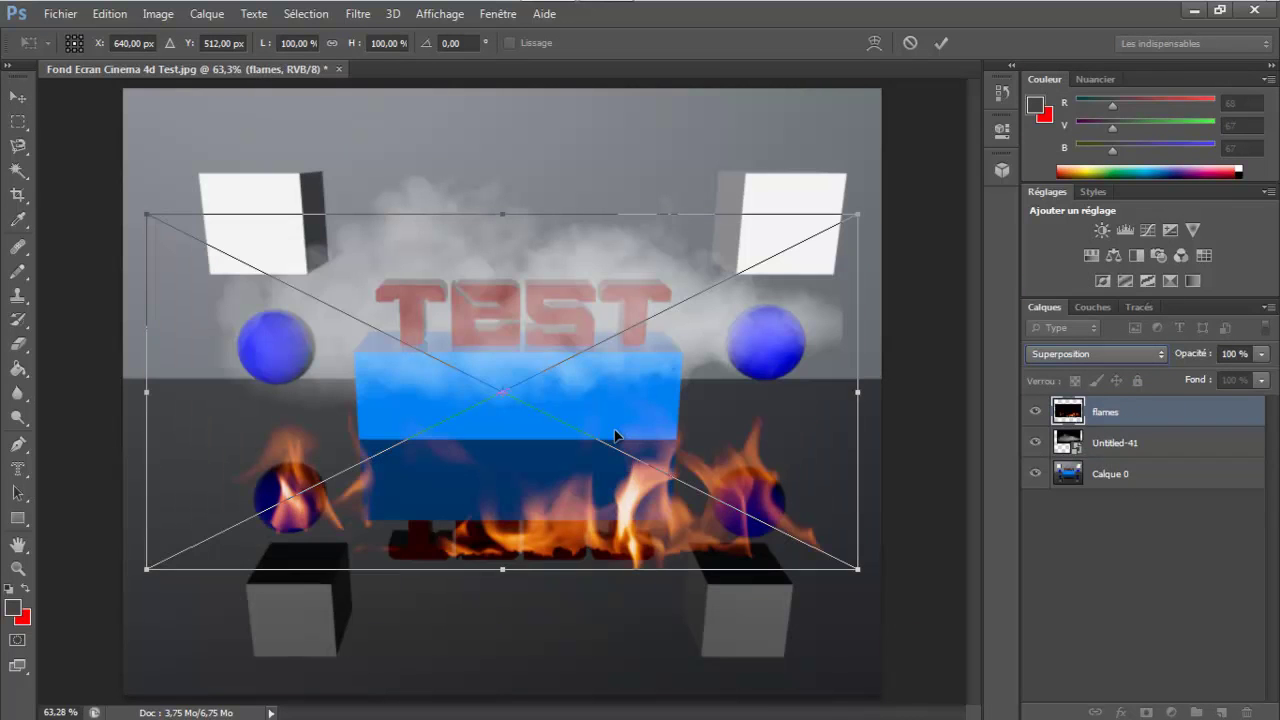
Narrow the flames layer to about 56.33% width and place it over the TEST text along the blue block's top edge.
{"action": "left_click_drag", "start_coordinate": [575, 477], "coordinate": [562, 308]}
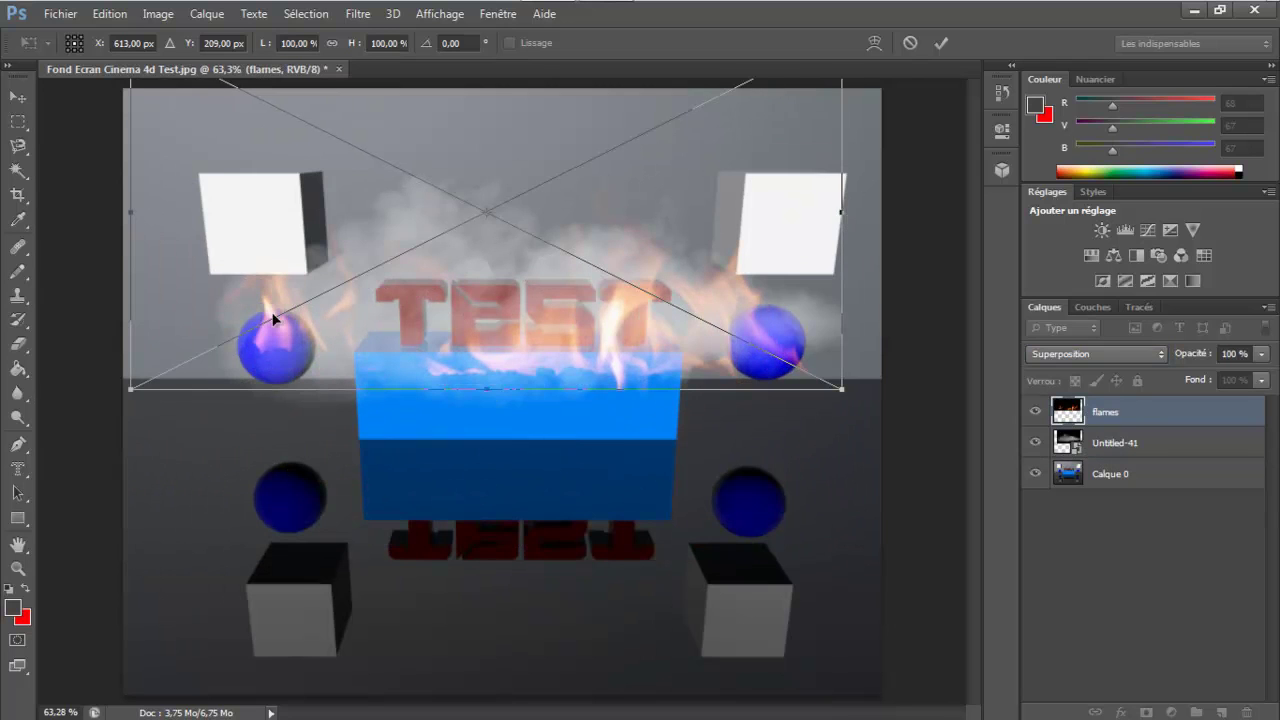
{"action": "left_click_drag", "start_coordinate": [132, 218], "coordinate": [252, 222]}
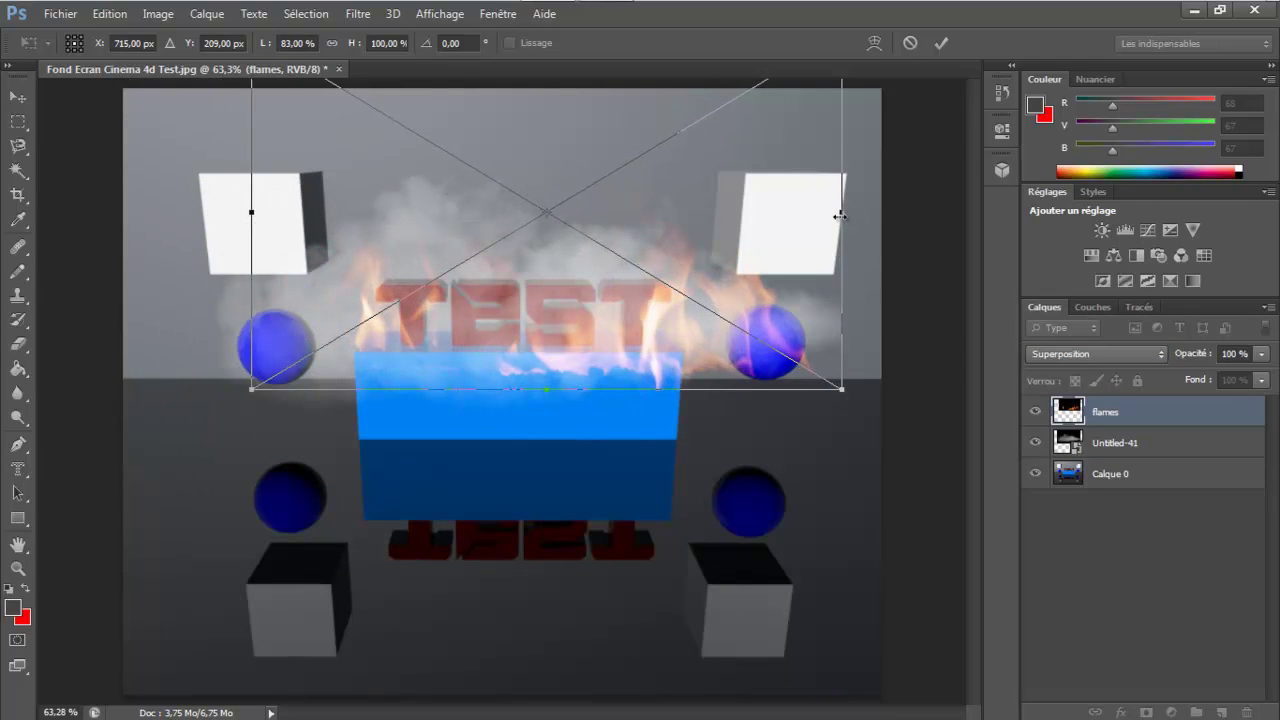
{"action": "left_click_drag", "start_coordinate": [838, 215], "coordinate": [710, 185]}
{"action": "left_click_drag", "start_coordinate": [250, 227], "coordinate": [296, 190]}
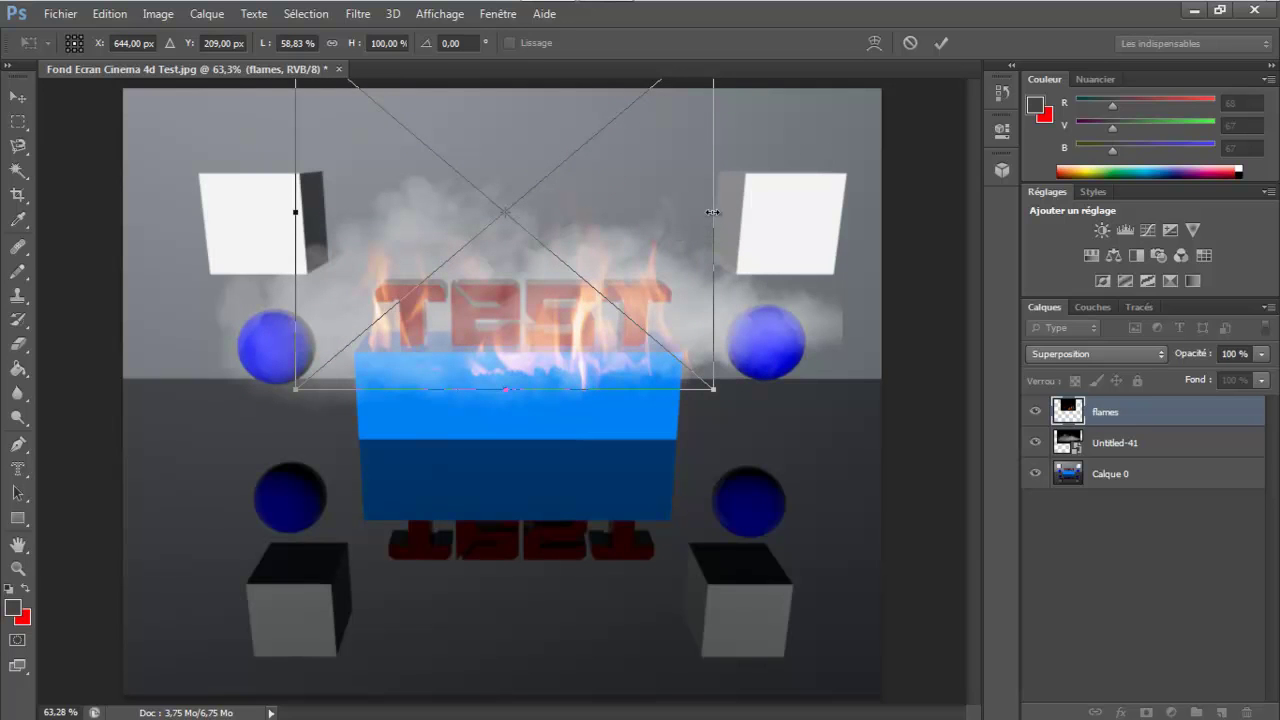
{"action": "mouse_move", "coordinate": [713, 213]}
{"action": "left_mouse_down"}
{"action": "mouse_move", "coordinate": [678, 216]}
{"action": "mouse_move", "coordinate": [695, 216]}
{"action": "left_mouse_up"}
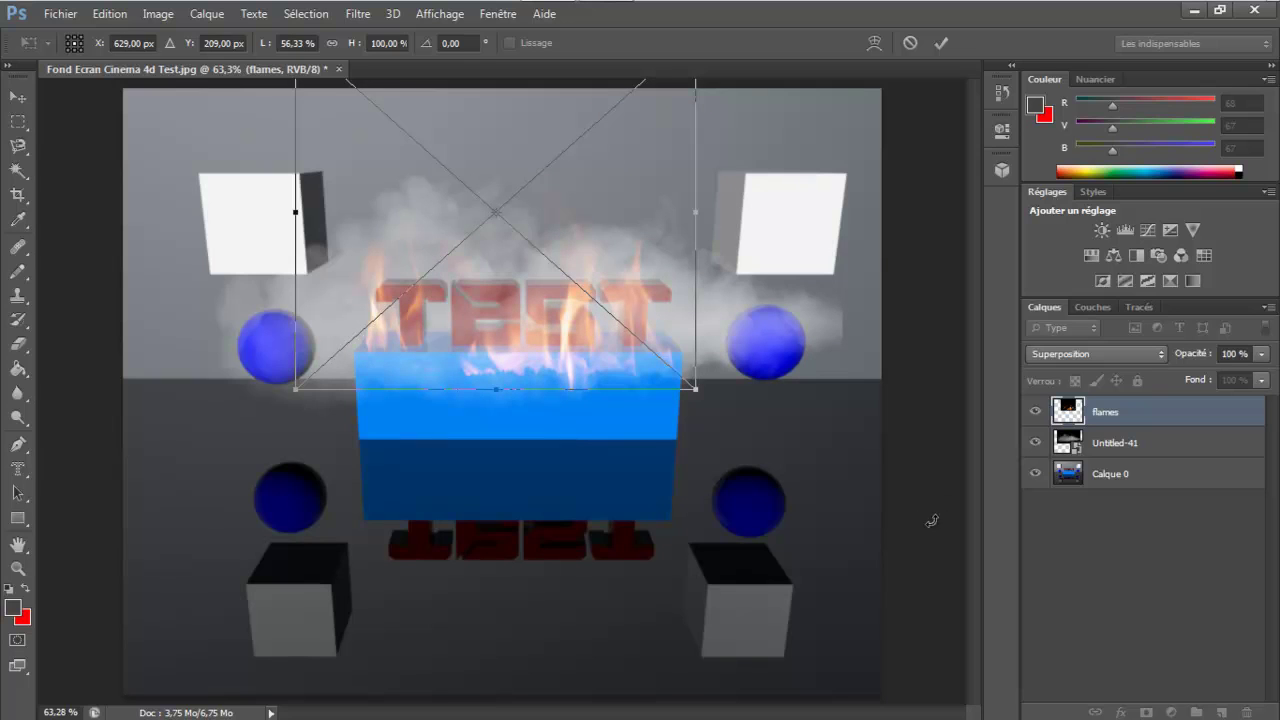
{"action": "key", "text": "Return"}
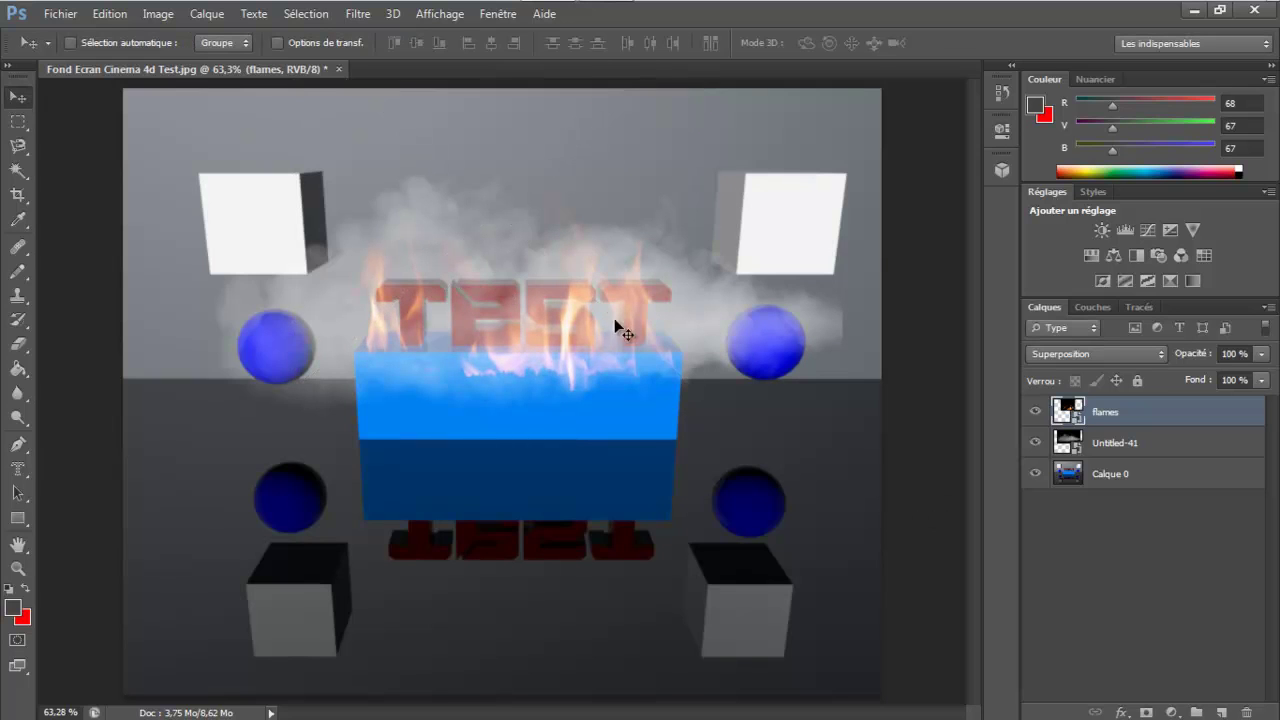
{"action": "left_click_drag", "start_coordinate": [572, 352], "coordinate": [571, 338]}
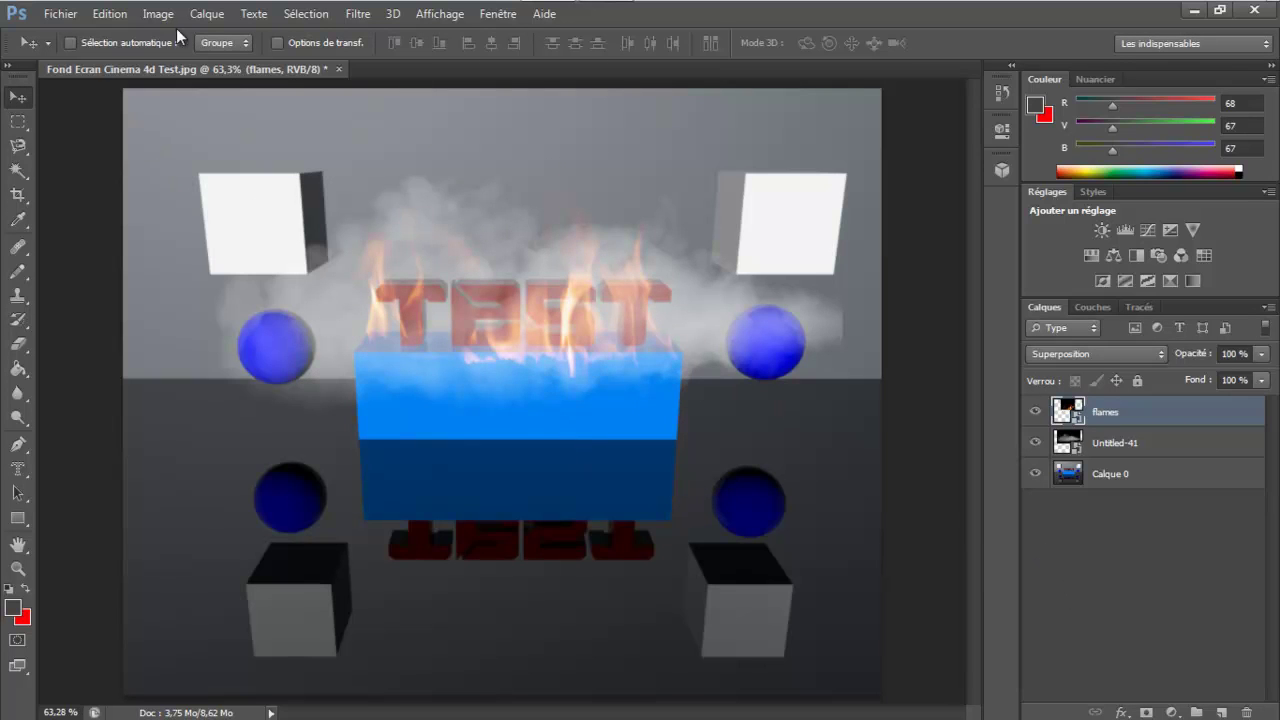
Import the "Flame" image from the Flammes folder and set its blending mode to Superposition.
{"action": "left_click", "coordinate": [68, 15]}
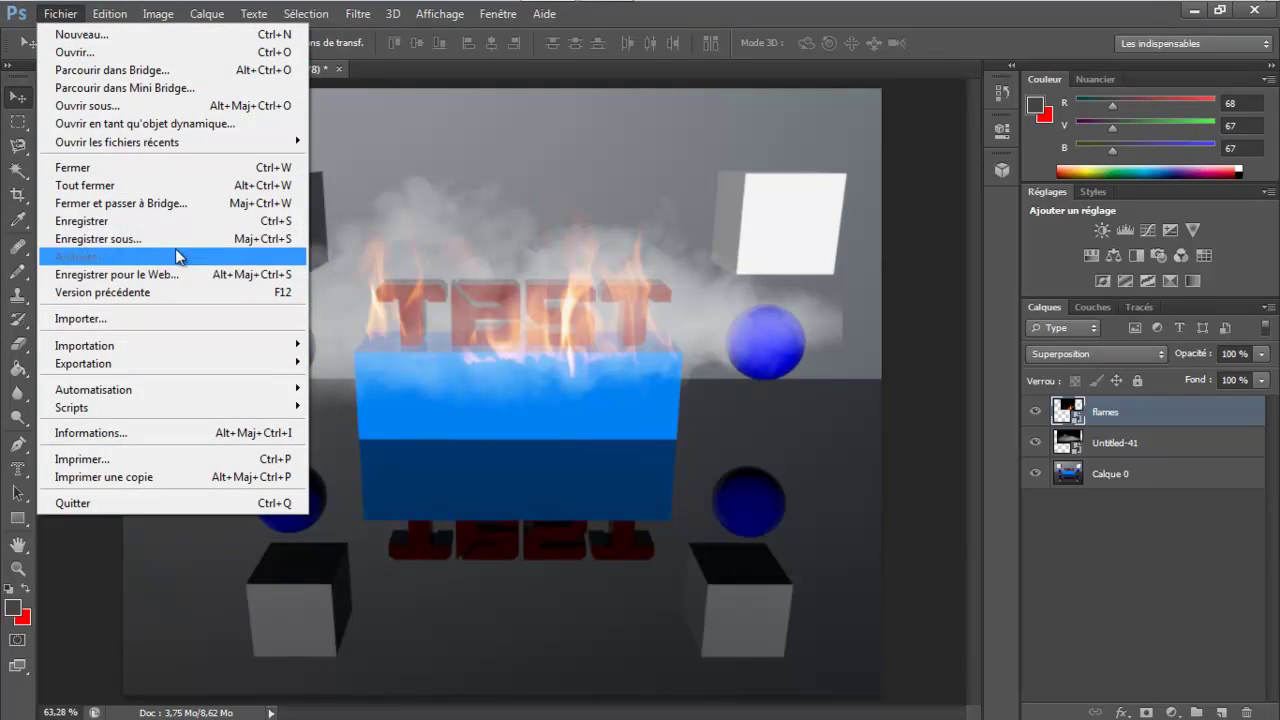
{"action": "left_click", "coordinate": [152, 318]}
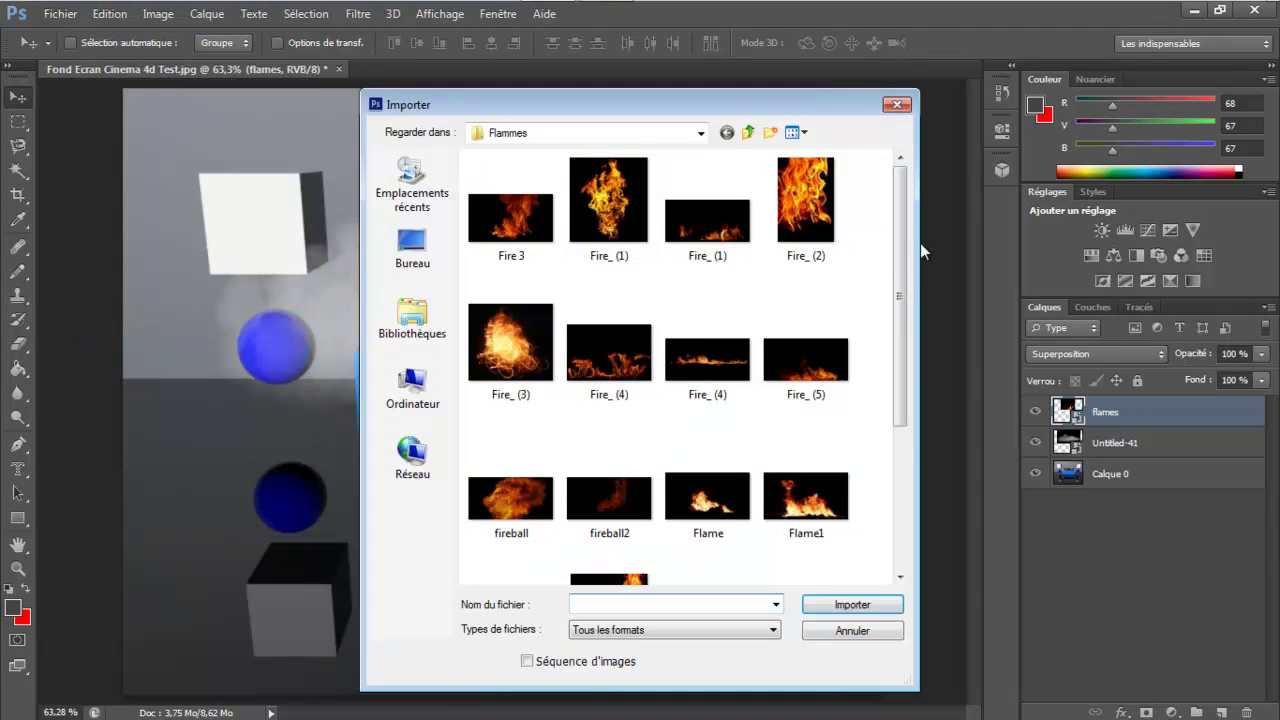
{"action": "left_click_drag", "start_coordinate": [904, 249], "coordinate": [866, 410]}
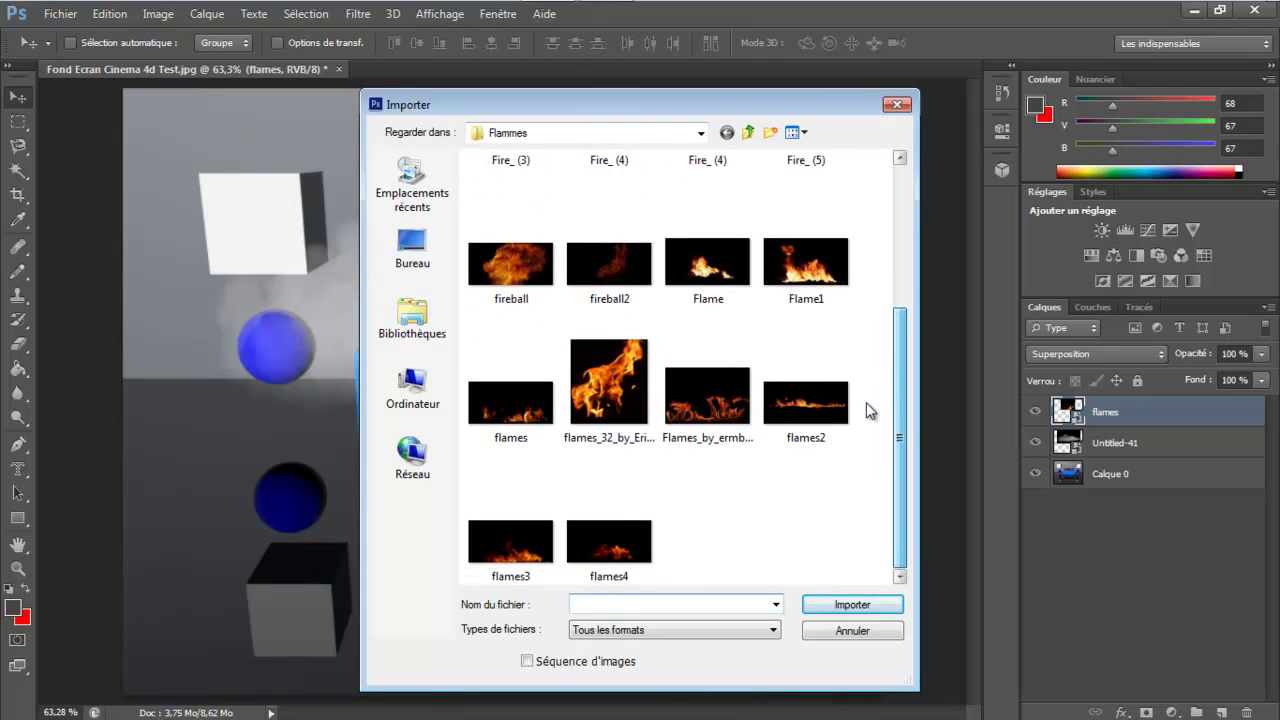
{"action": "left_click", "coordinate": [720, 275]}
{"action": "left_click", "coordinate": [845, 604]}
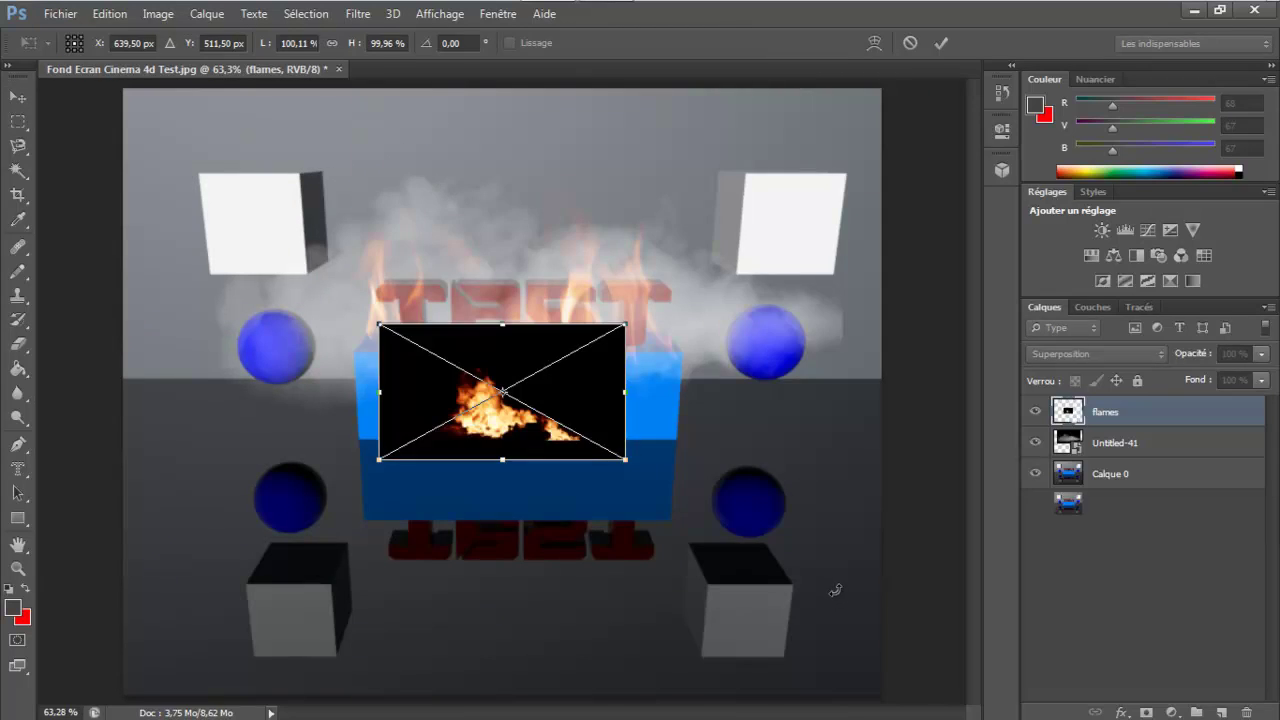
{"action": "left_click", "coordinate": [1118, 362]}
{"action": "left_click", "coordinate": [1108, 160]}
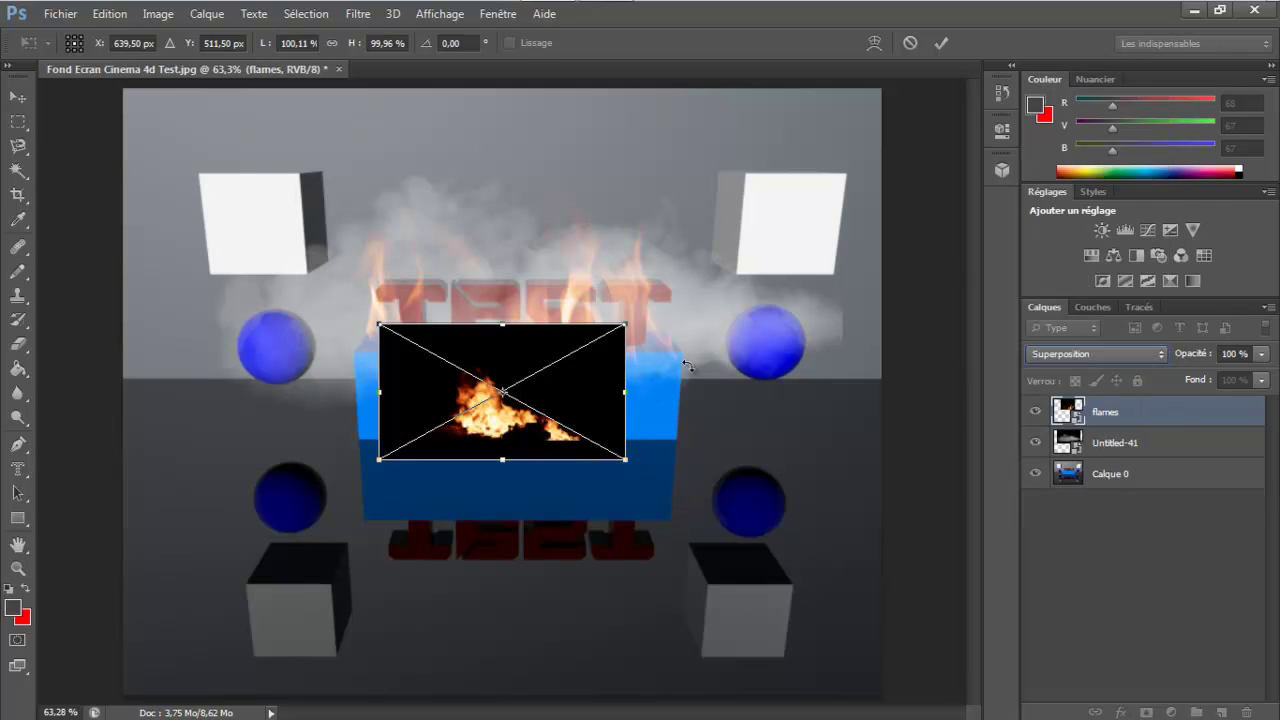
Place the Flame layer on top of the upper-left white cube, stretching its height to about 108.18%.
{"action": "left_click_drag", "start_coordinate": [510, 399], "coordinate": [229, 134]}
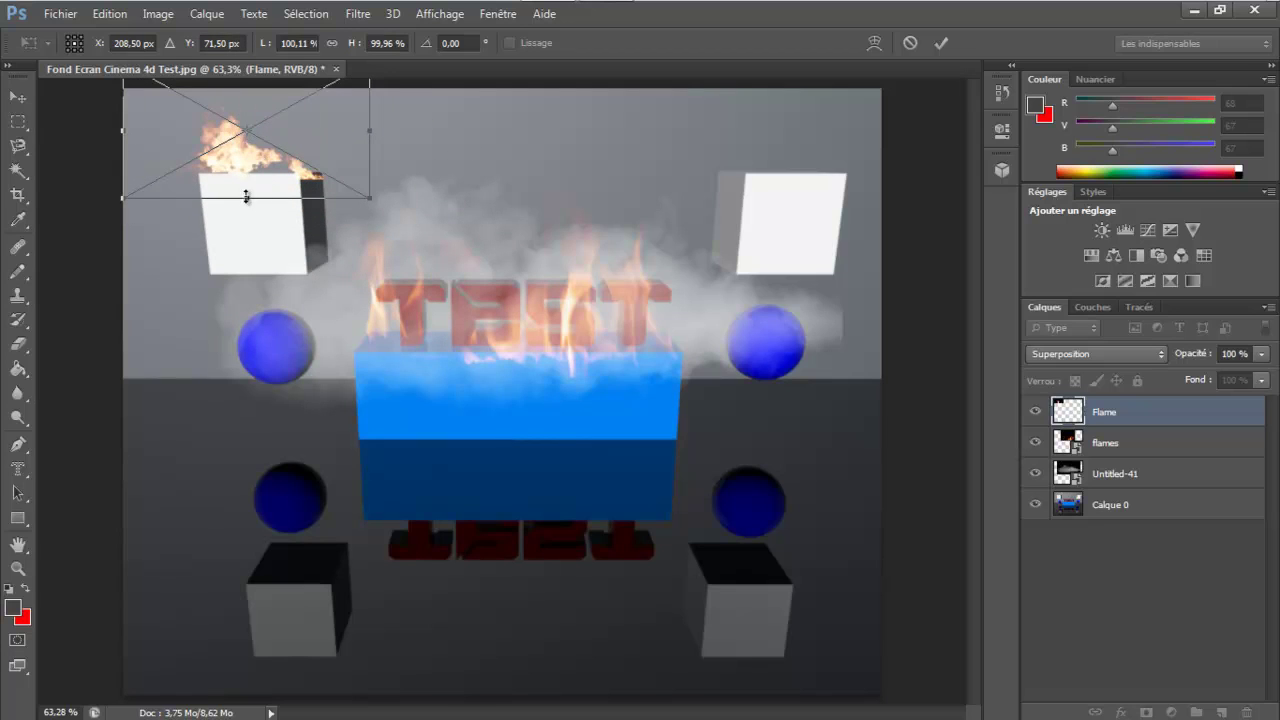
{"action": "left_click_drag", "start_coordinate": [246, 196], "coordinate": [246, 209]}
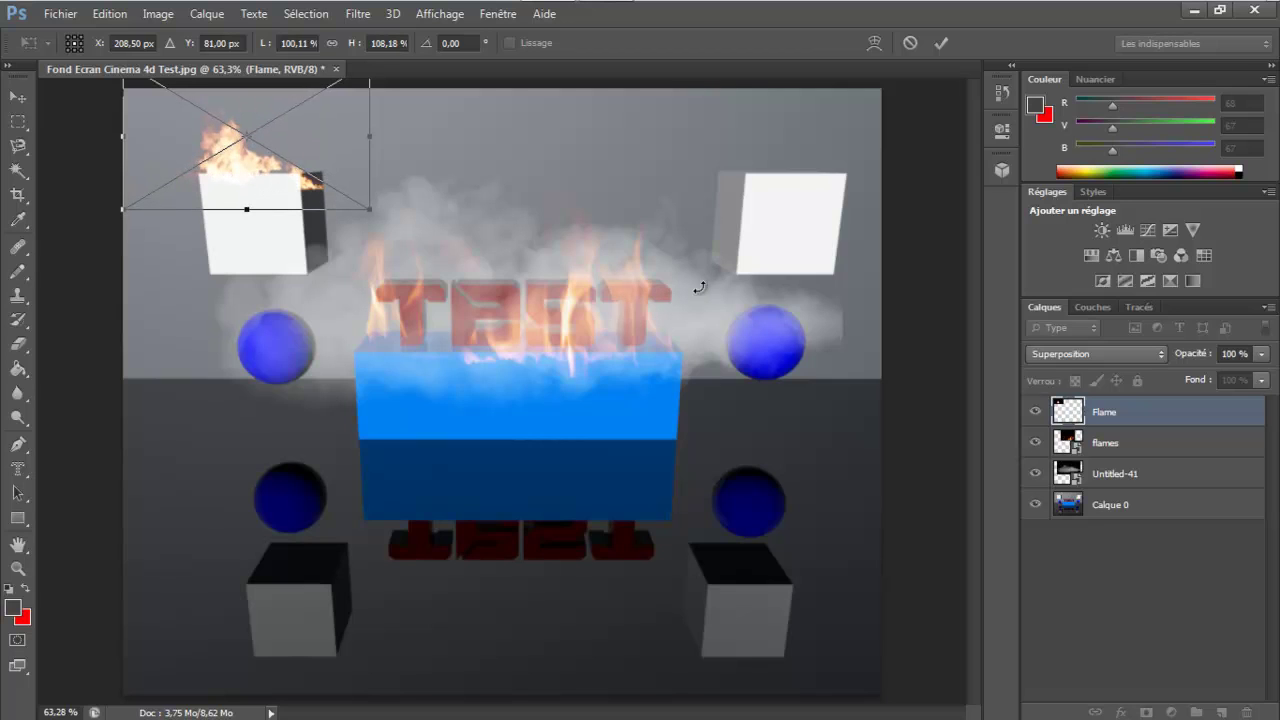
{"action": "key", "text": "Return"}
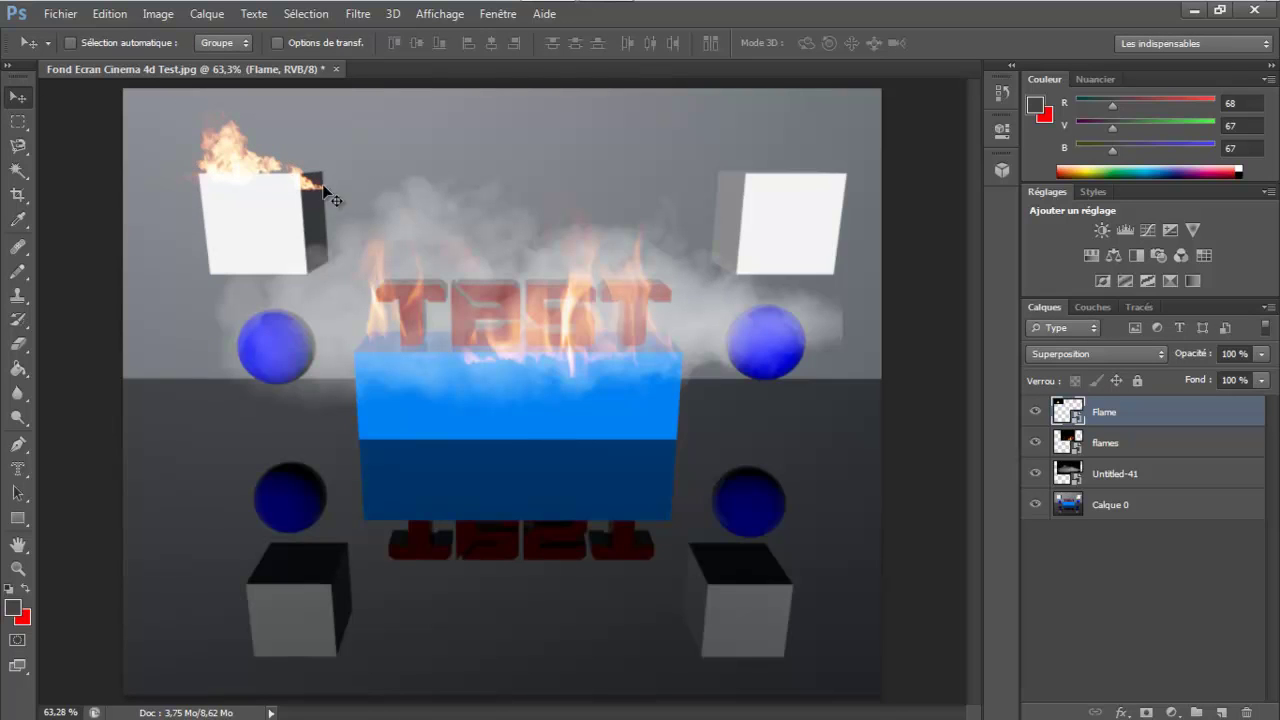
{"action": "left_click_drag", "start_coordinate": [240, 163], "coordinate": [250, 163]}
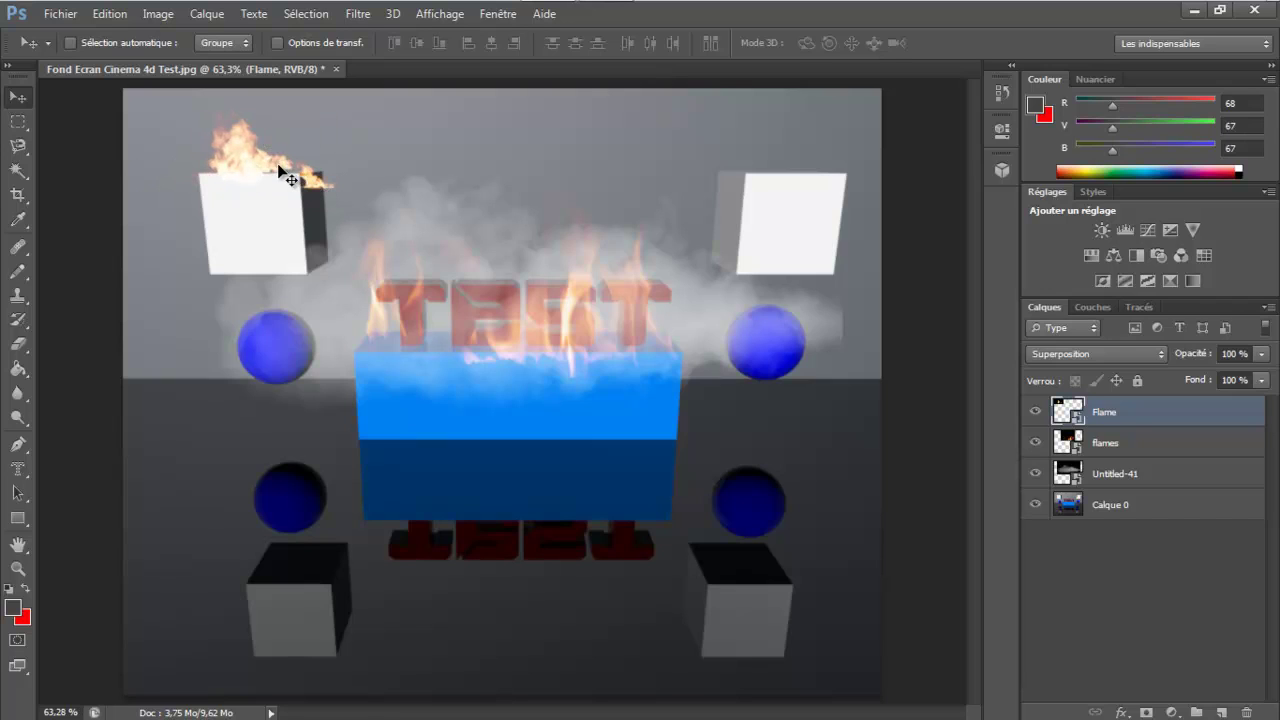
{"action": "left_click_drag", "start_coordinate": [263, 160], "coordinate": [254, 161]}
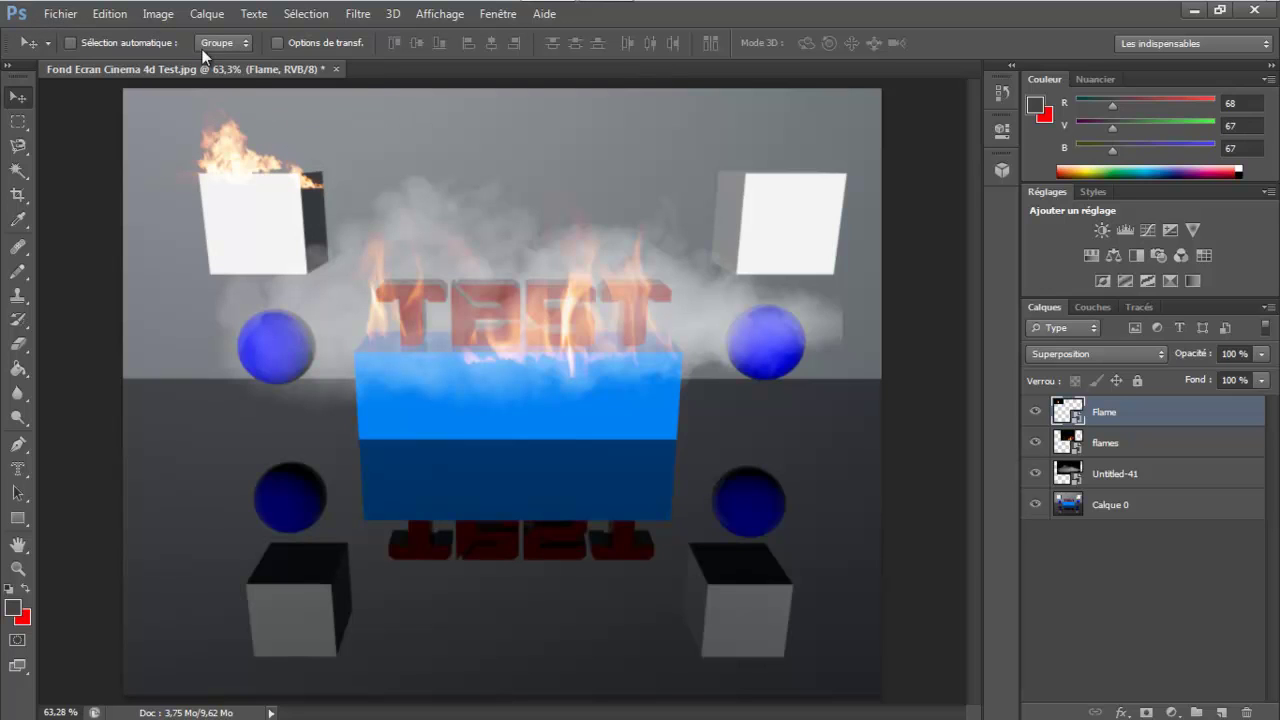
Import the "flames3" image from the Flammes folder into the wallpaper.
{"action": "left_click", "coordinate": [60, 14]}
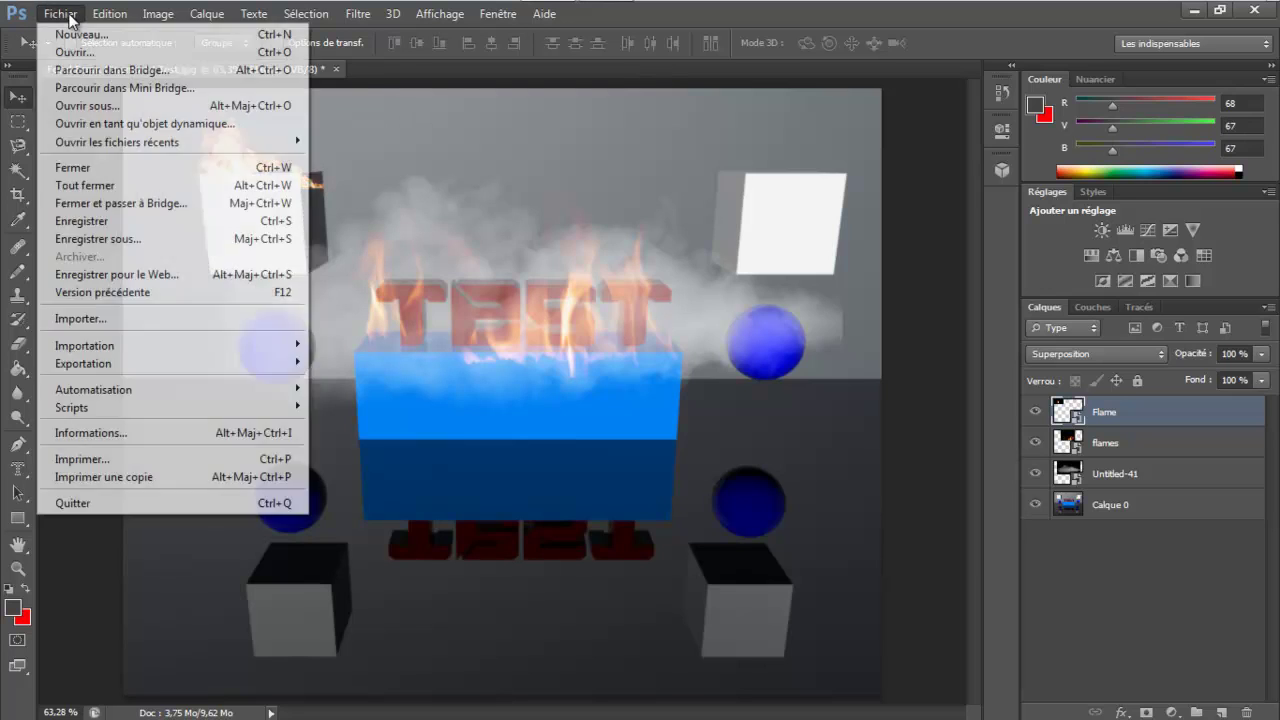
{"action": "left_click", "coordinate": [134, 318]}
{"action": "left_click_drag", "start_coordinate": [899, 250], "coordinate": [874, 428]}
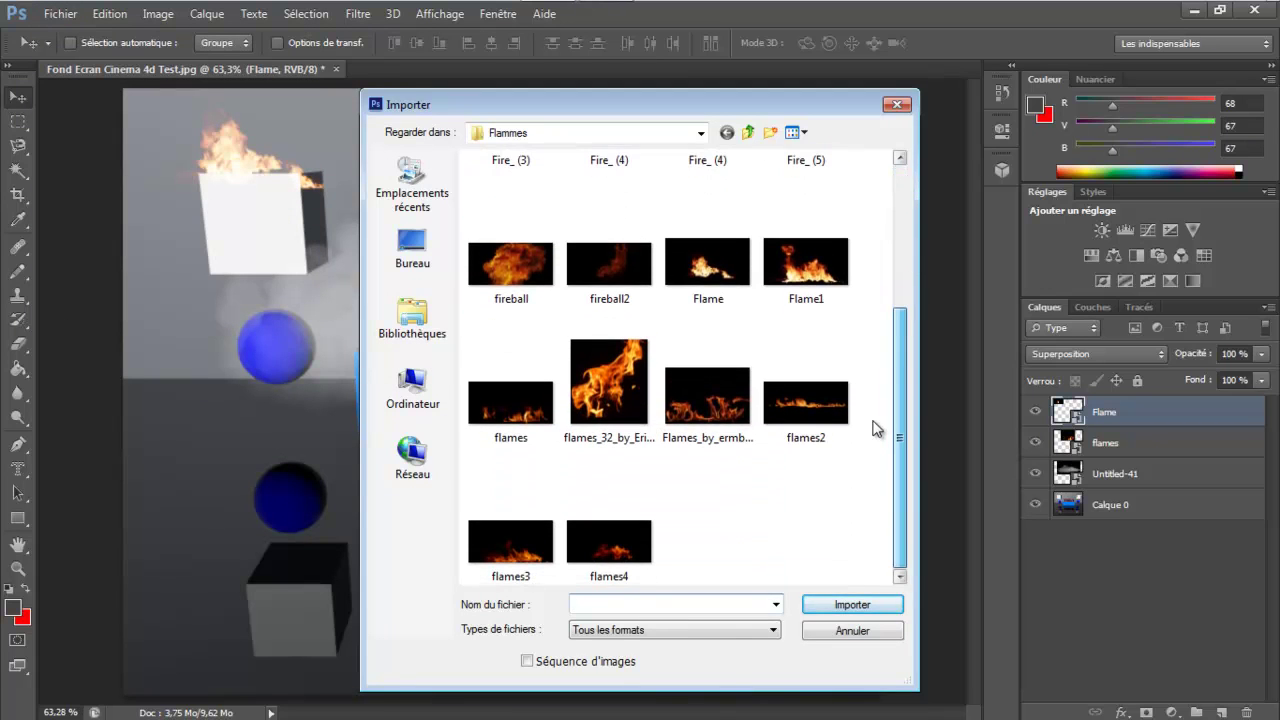
{"action": "left_click", "coordinate": [710, 280]}
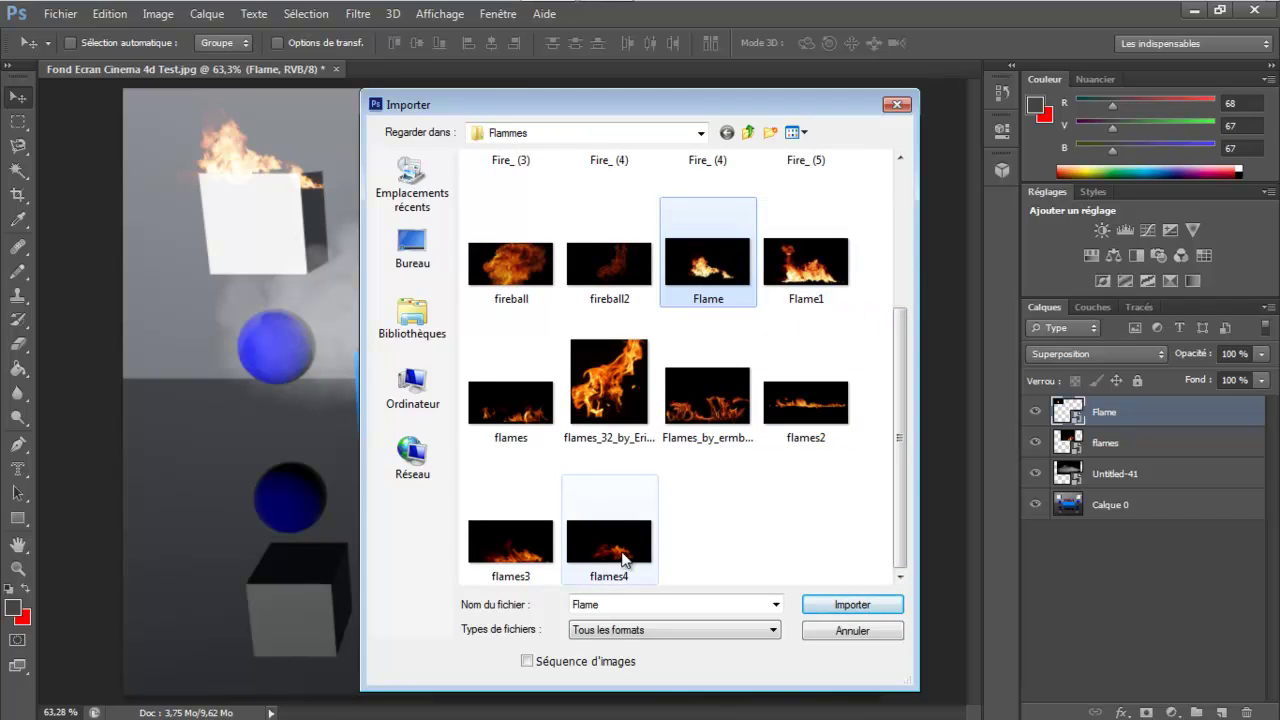
{"action": "left_click", "coordinate": [510, 543]}
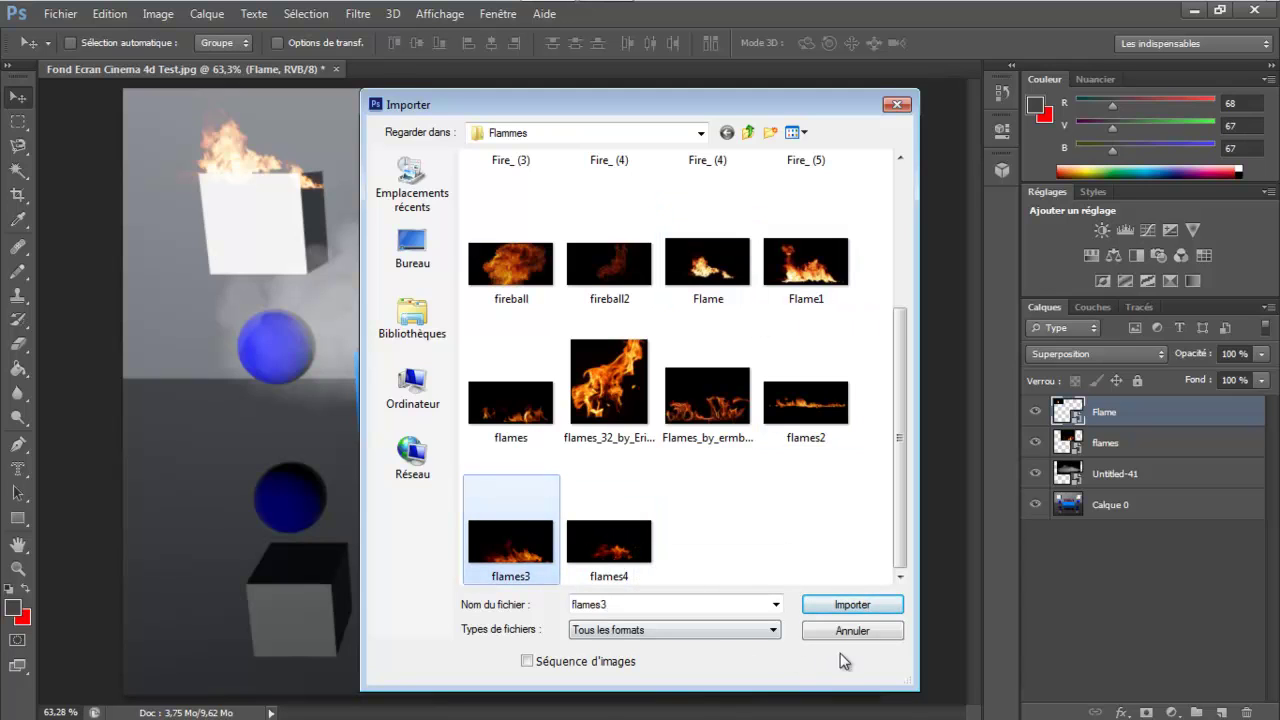
{"action": "left_click", "coordinate": [852, 604]}
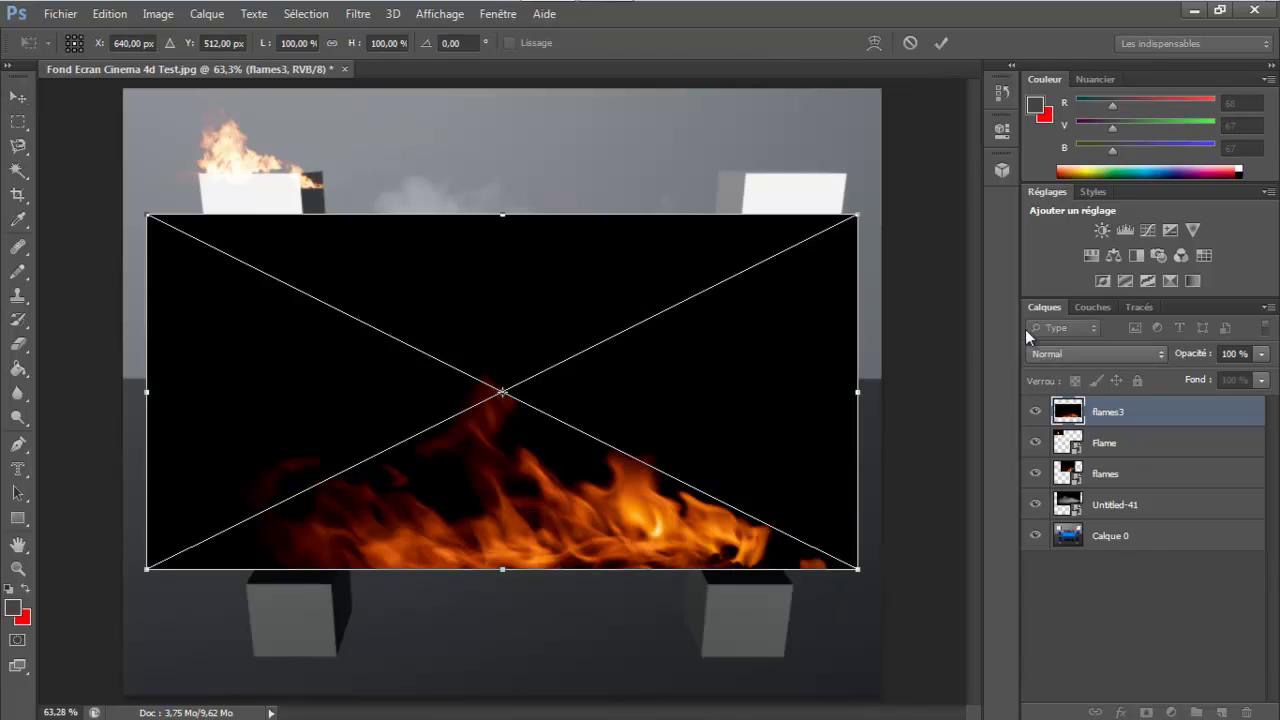
Set the flames3 layer's blending mode to Superposition and move it above the upper-right white cube, narrowed to about 33.25% width.
{"action": "left_click", "coordinate": [1090, 352]}
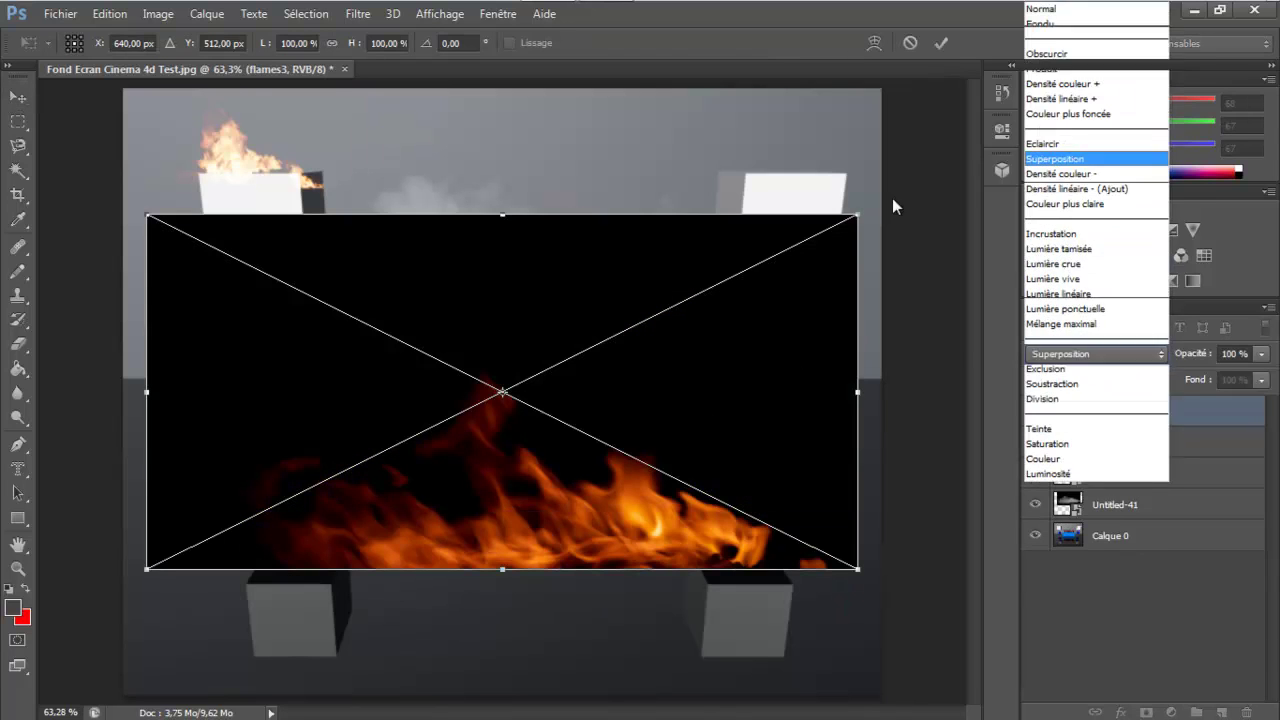
{"action": "left_click", "coordinate": [1095, 156]}
{"action": "left_click_drag", "start_coordinate": [519, 335], "coordinate": [575, 272]}
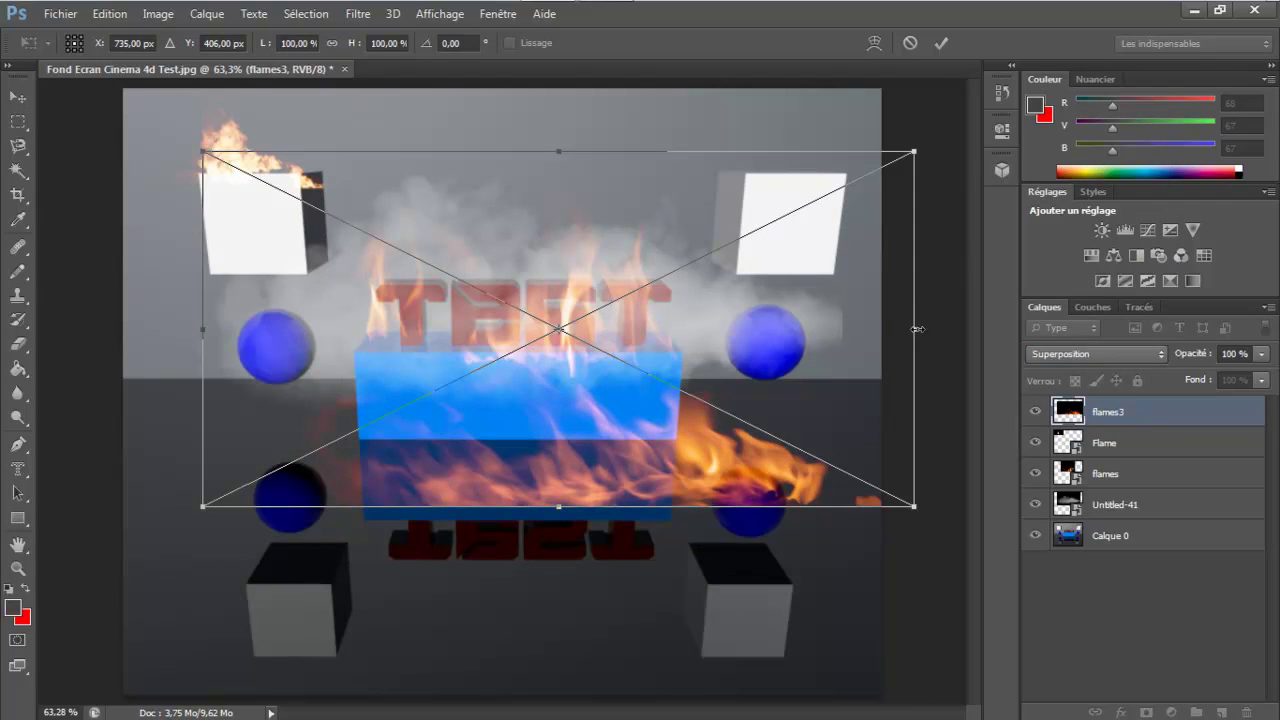
{"action": "left_click_drag", "start_coordinate": [917, 332], "coordinate": [429, 366]}
{"action": "left_click_drag", "start_coordinate": [394, 410], "coordinate": [837, 114]}
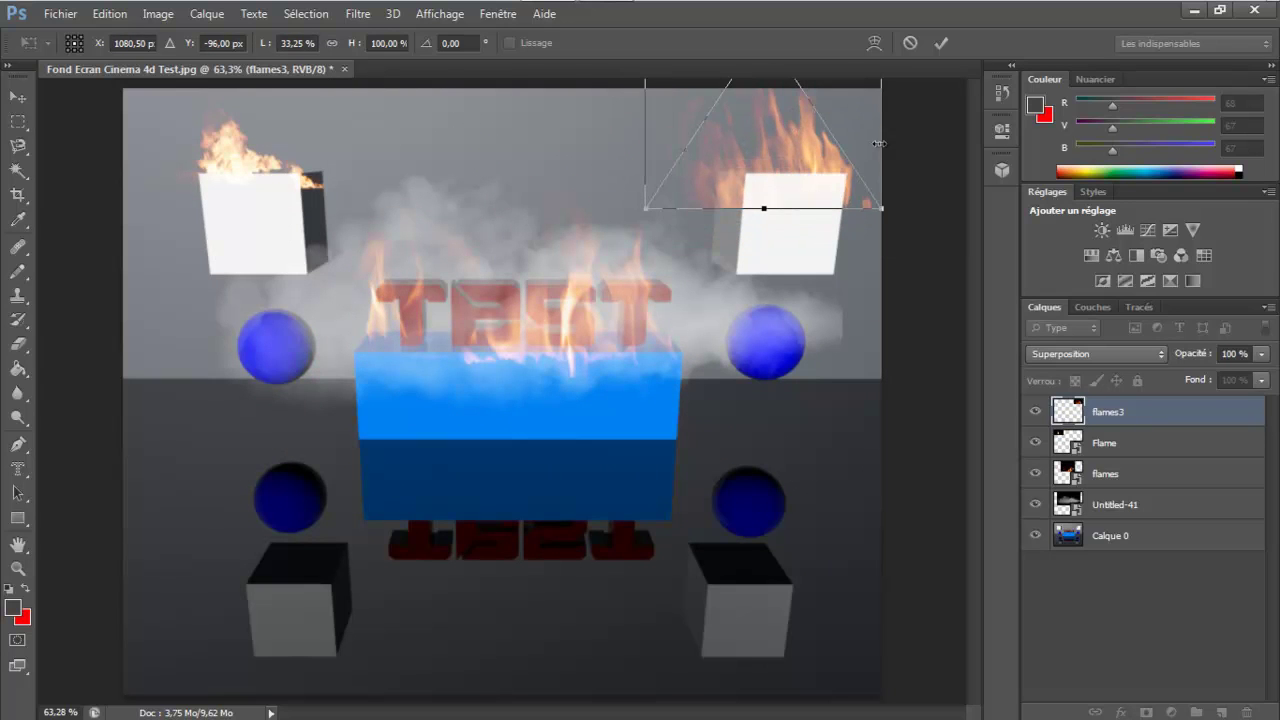
Narrow the flames3 layer to about 27.17% width and seat it on the upper-right white cube's top edge.
{"action": "left_click_drag", "start_coordinate": [878, 143], "coordinate": [865, 143]}
{"action": "left_click_drag", "start_coordinate": [645, 157], "coordinate": [673, 157]}
{"action": "left_click_drag", "start_coordinate": [803, 184], "coordinate": [801, 175]}
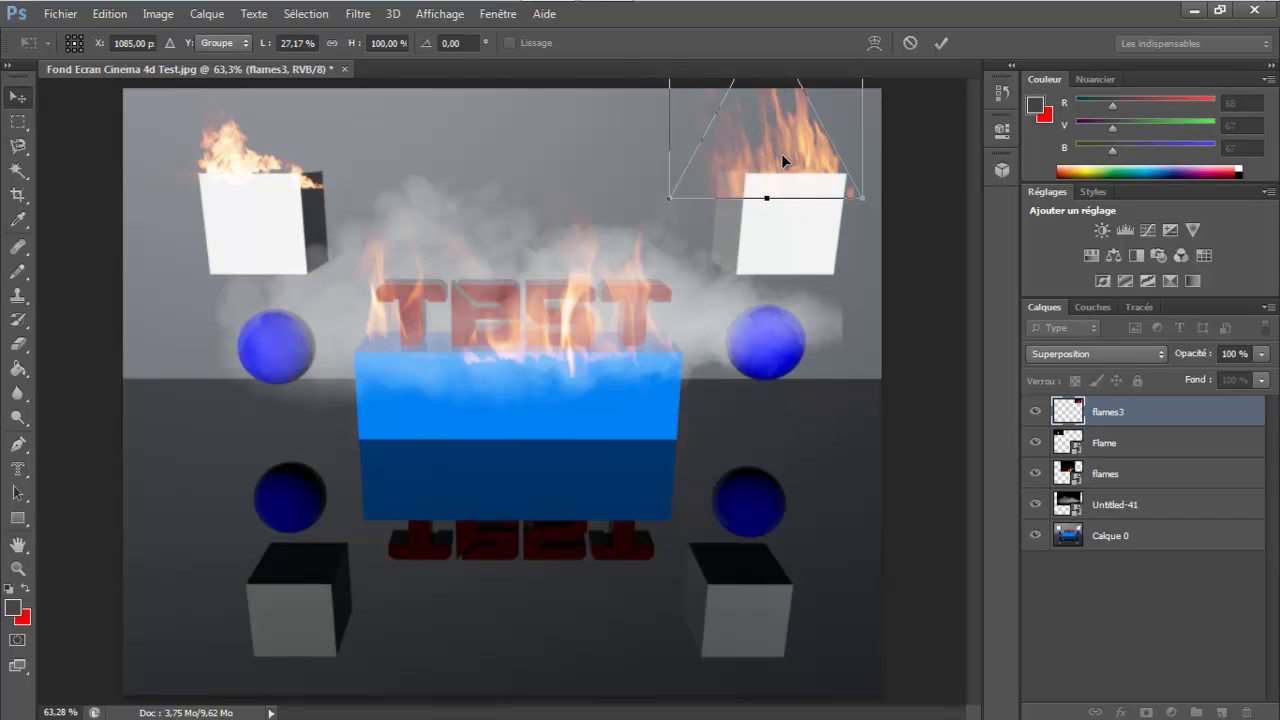
{"action": "key", "text": "Return"}
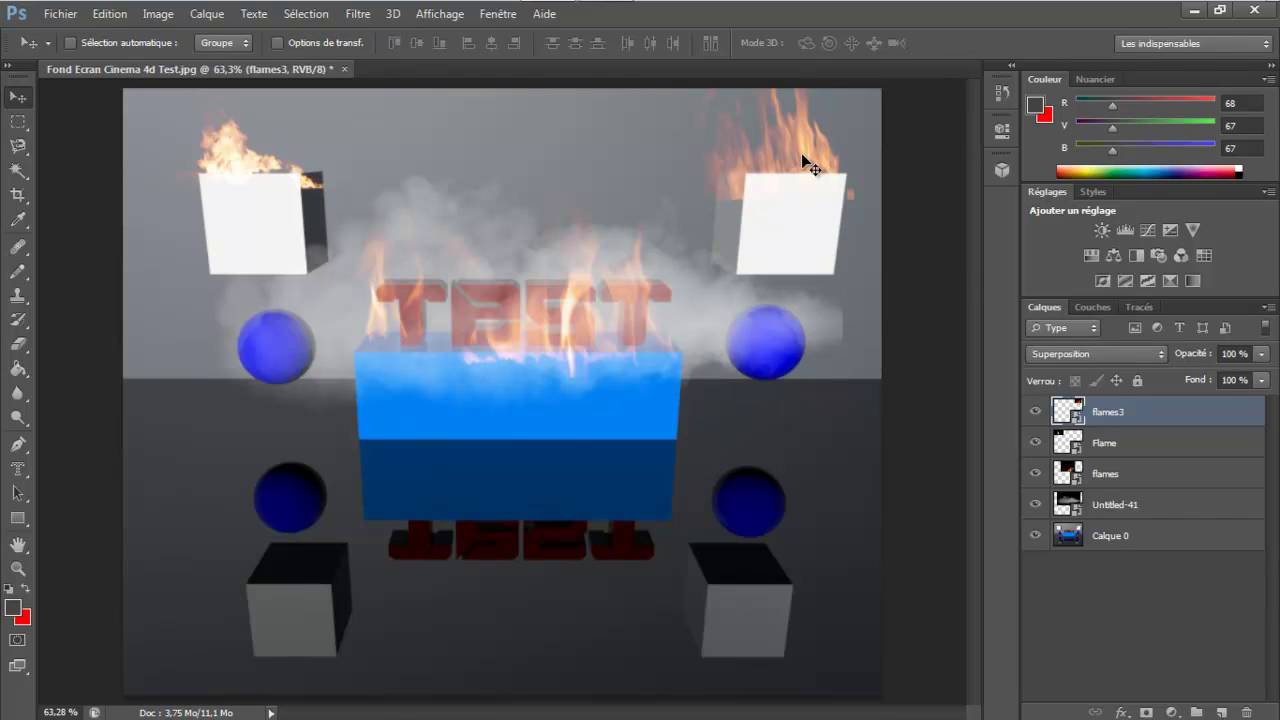
Shift the flames3 layer down so it overlaps the upper-right white cube.
{"action": "left_click", "coordinate": [66, 16]}
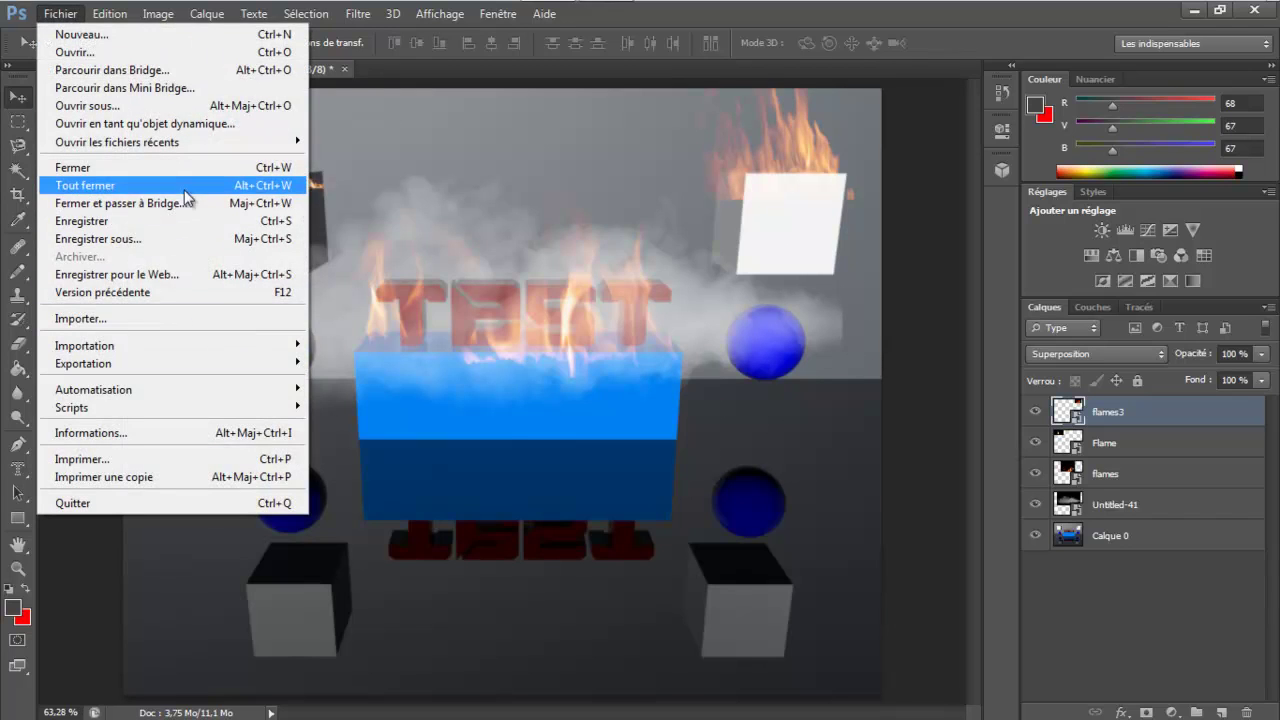
{"action": "left_click", "coordinate": [788, 210]}
{"action": "left_click_drag", "start_coordinate": [790, 212], "coordinate": [813, 251]}
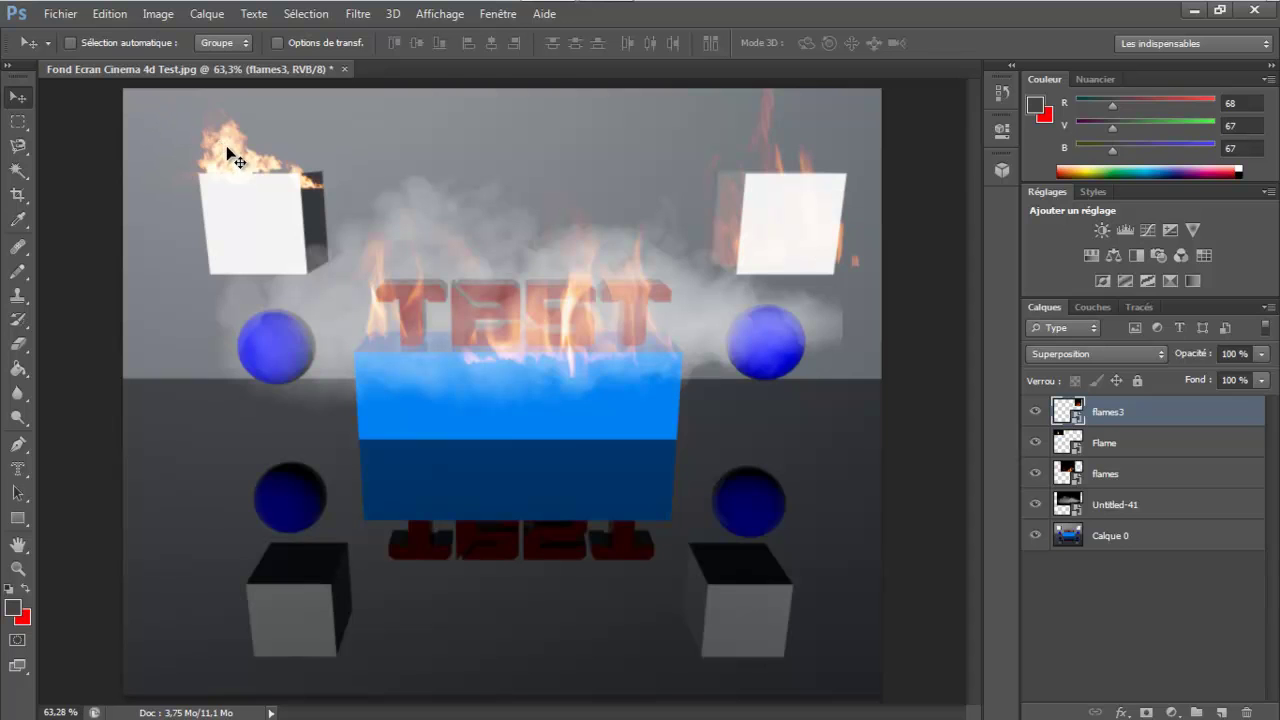
Import the "Fire_ (2)" image from the Flammes folder and set its blending mode to Superposition.
{"action": "left_click", "coordinate": [60, 14]}
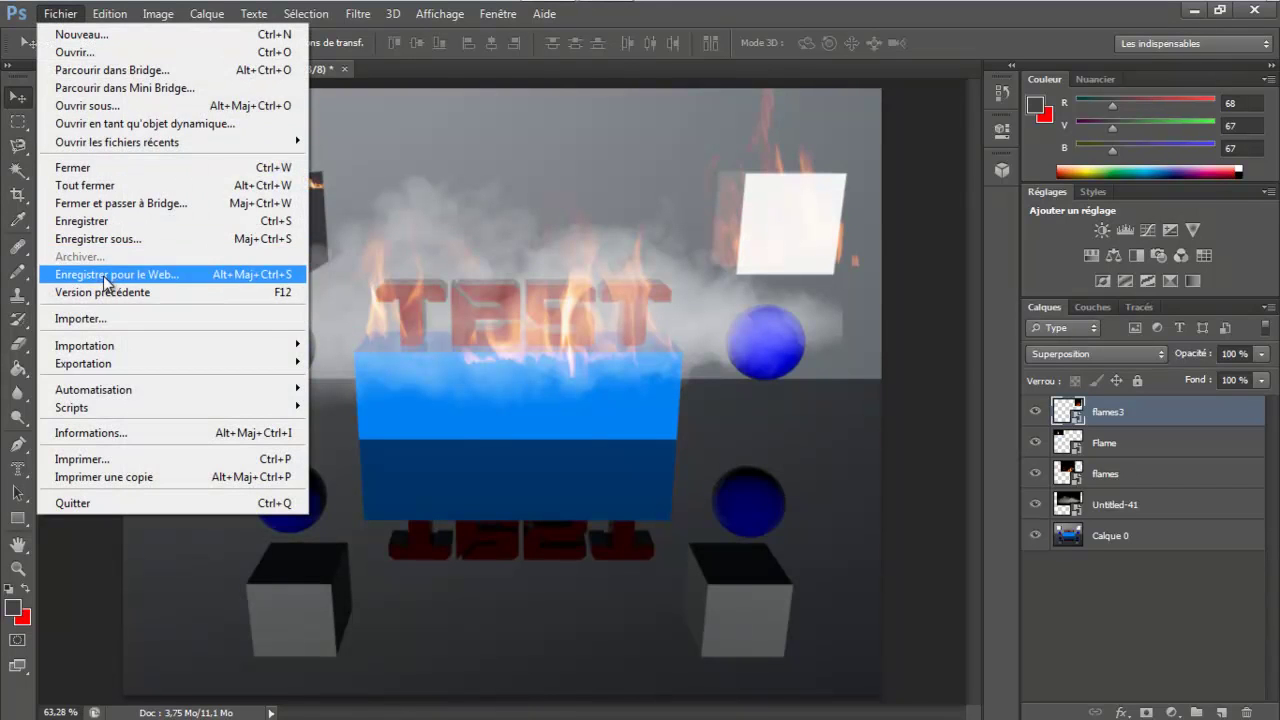
{"action": "left_click", "coordinate": [118, 318]}
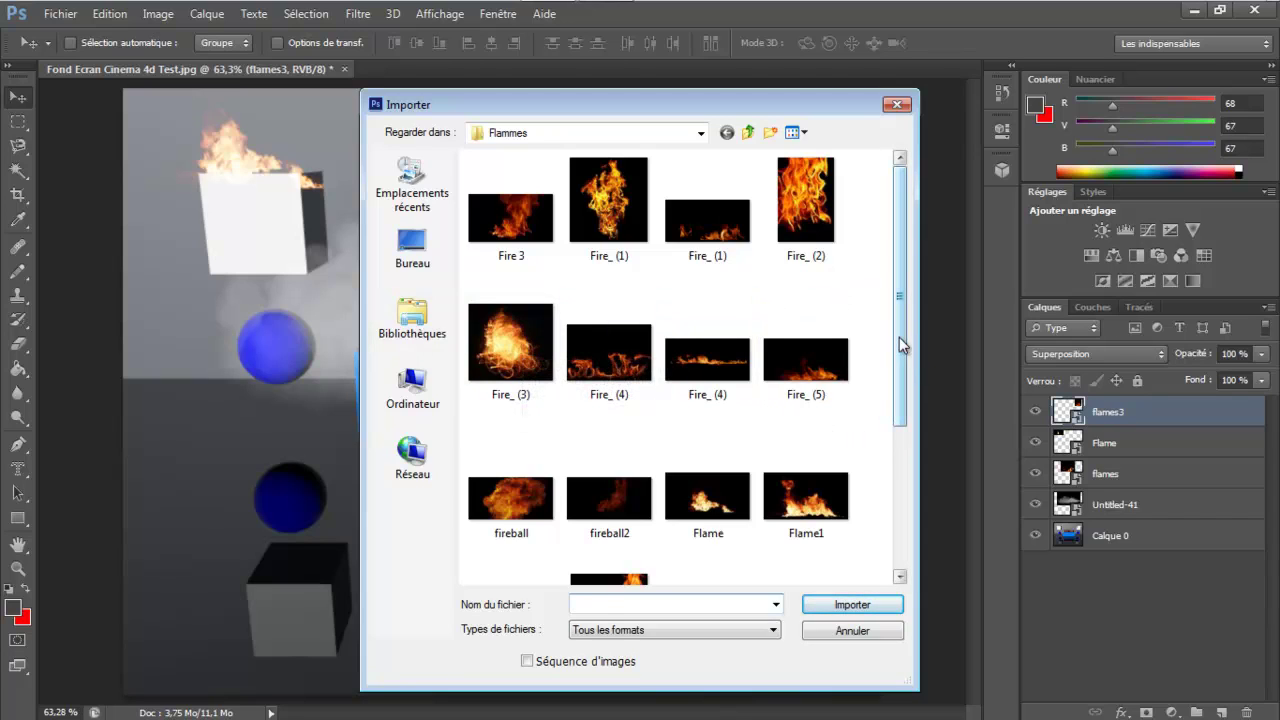
{"action": "left_click", "coordinate": [805, 205]}
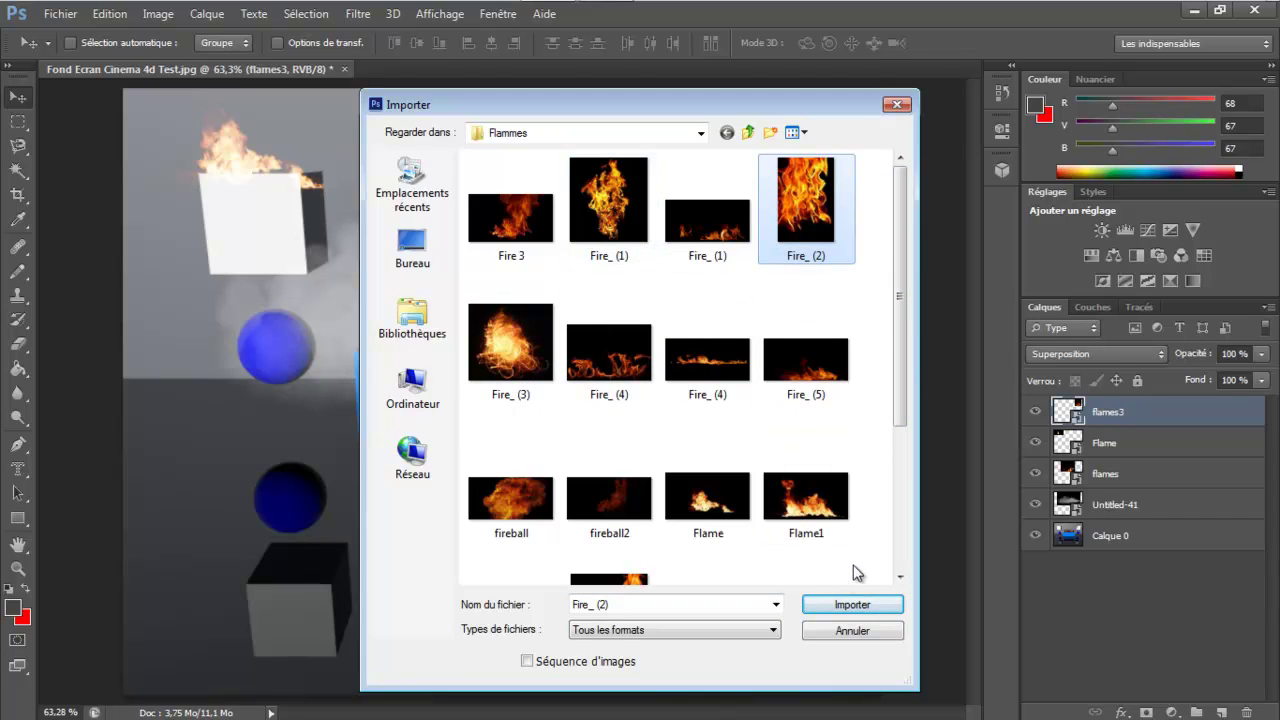
{"action": "left_click", "coordinate": [852, 604]}
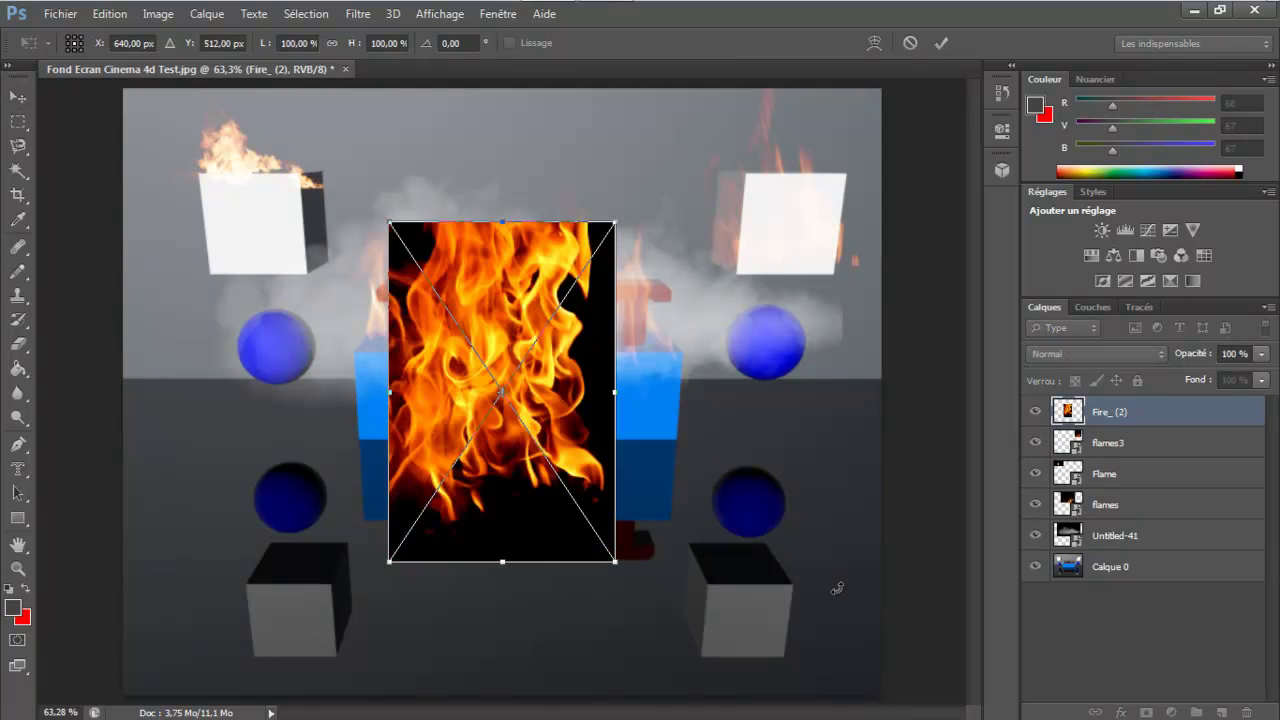
{"action": "left_click", "coordinate": [1156, 350]}
{"action": "left_click", "coordinate": [1094, 171]}
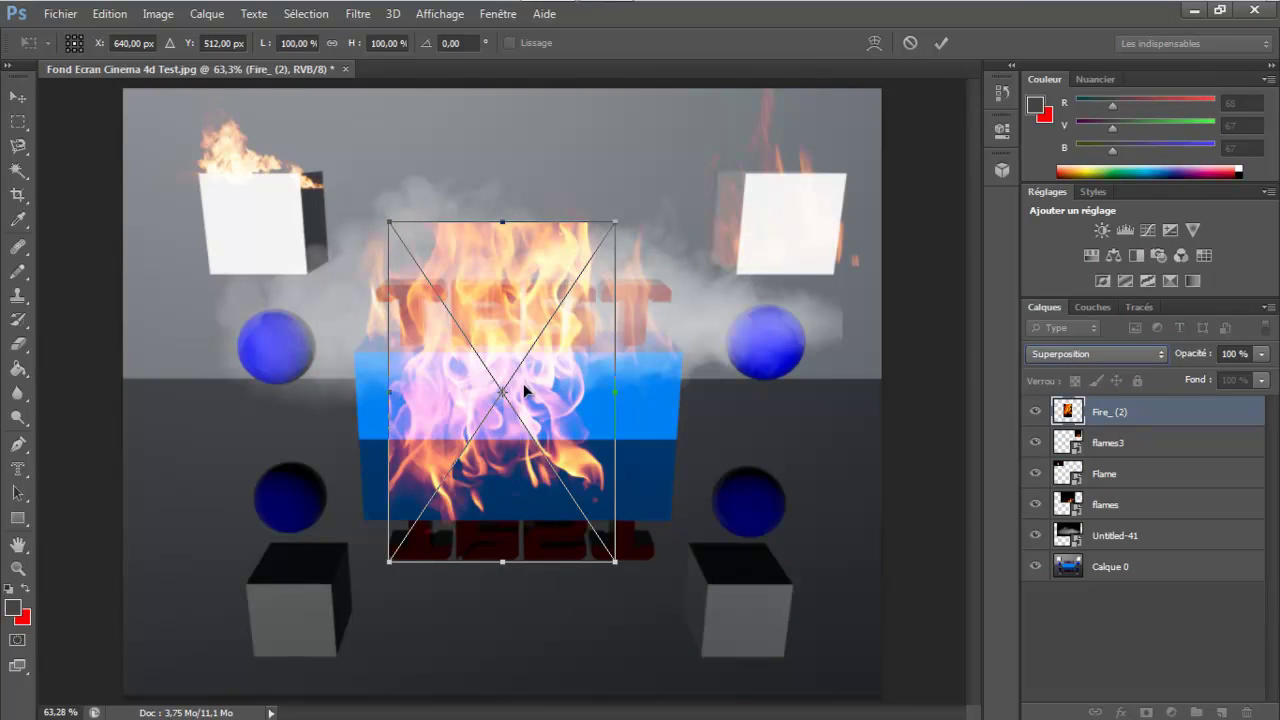
Place the Fire_ (2) layer around the upper-left white cube, scaled to about 108.59% width and 76.91% height.
{"action": "left_click_drag", "start_coordinate": [523, 383], "coordinate": [230, 275]}
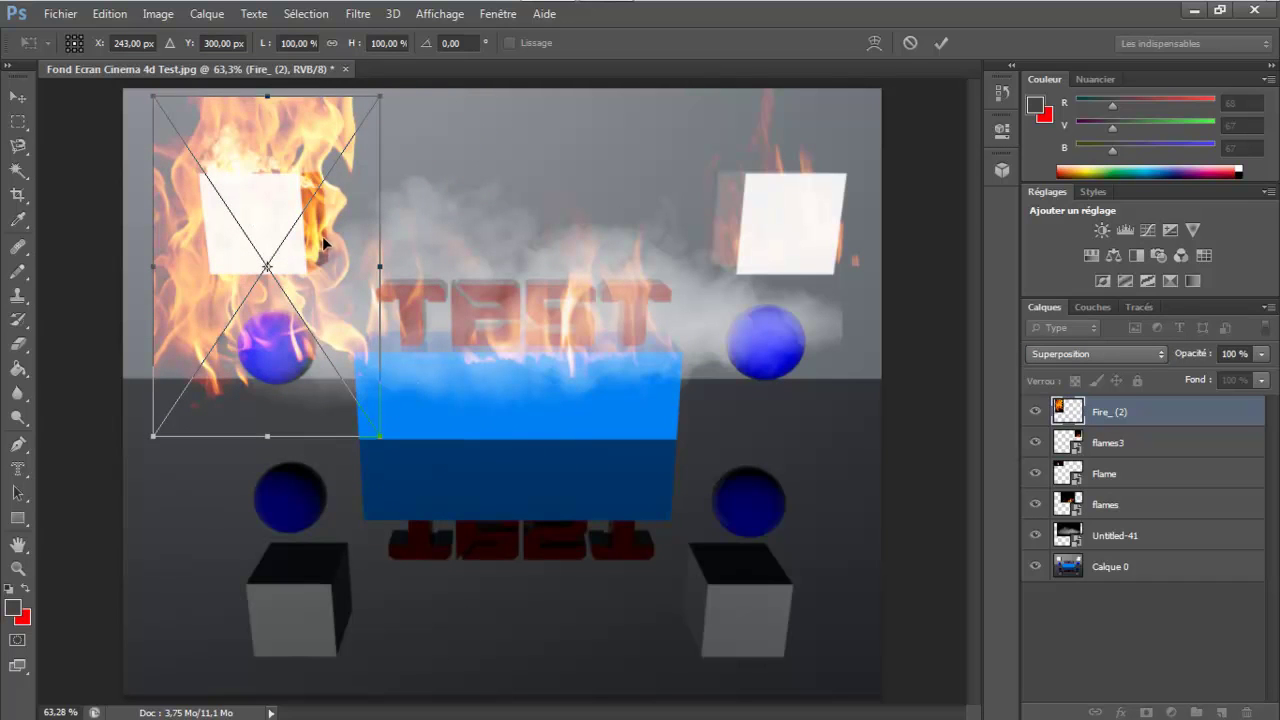
{"action": "left_click_drag", "start_coordinate": [269, 438], "coordinate": [268, 356]}
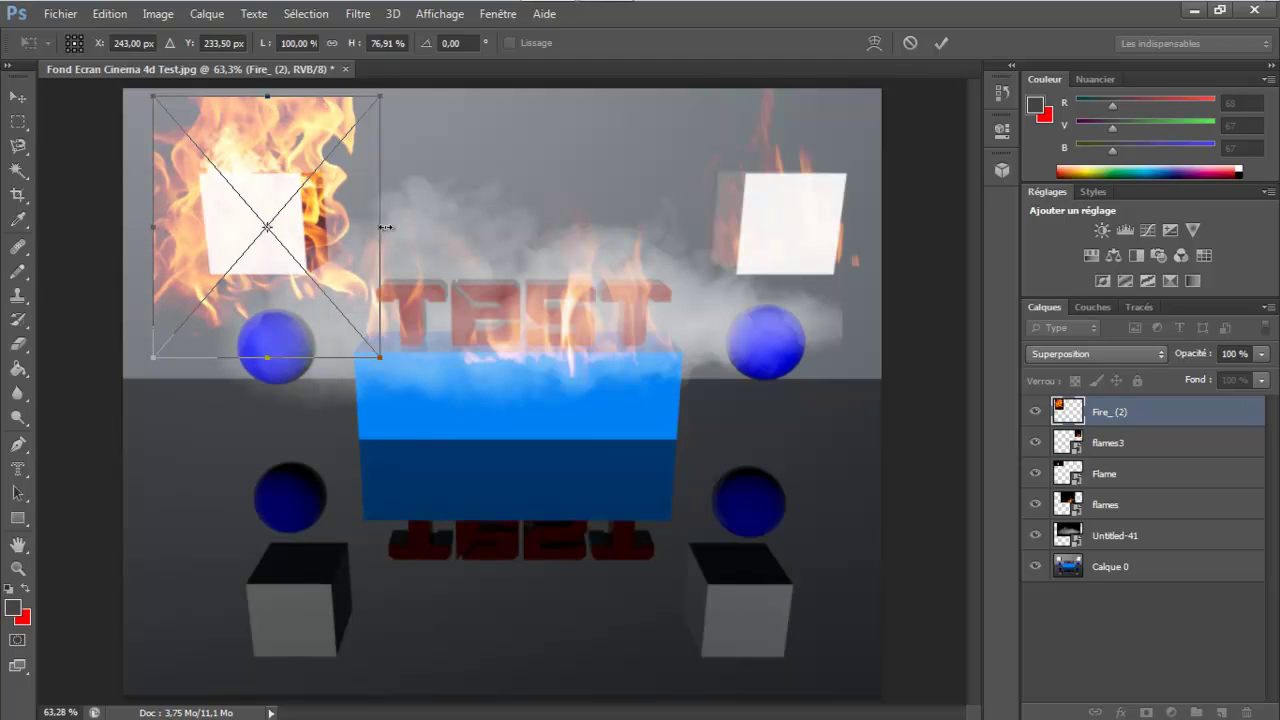
{"action": "left_click_drag", "start_coordinate": [384, 227], "coordinate": [400, 228]}
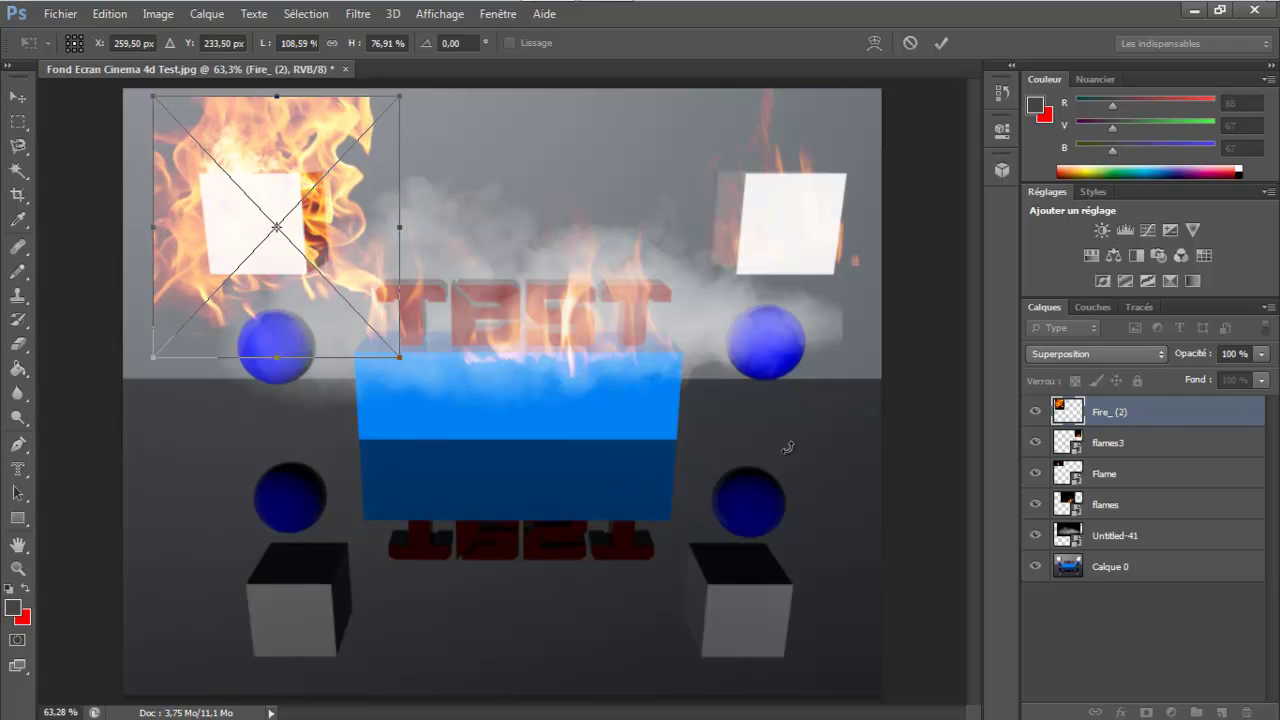
{"action": "key", "text": "Return"}
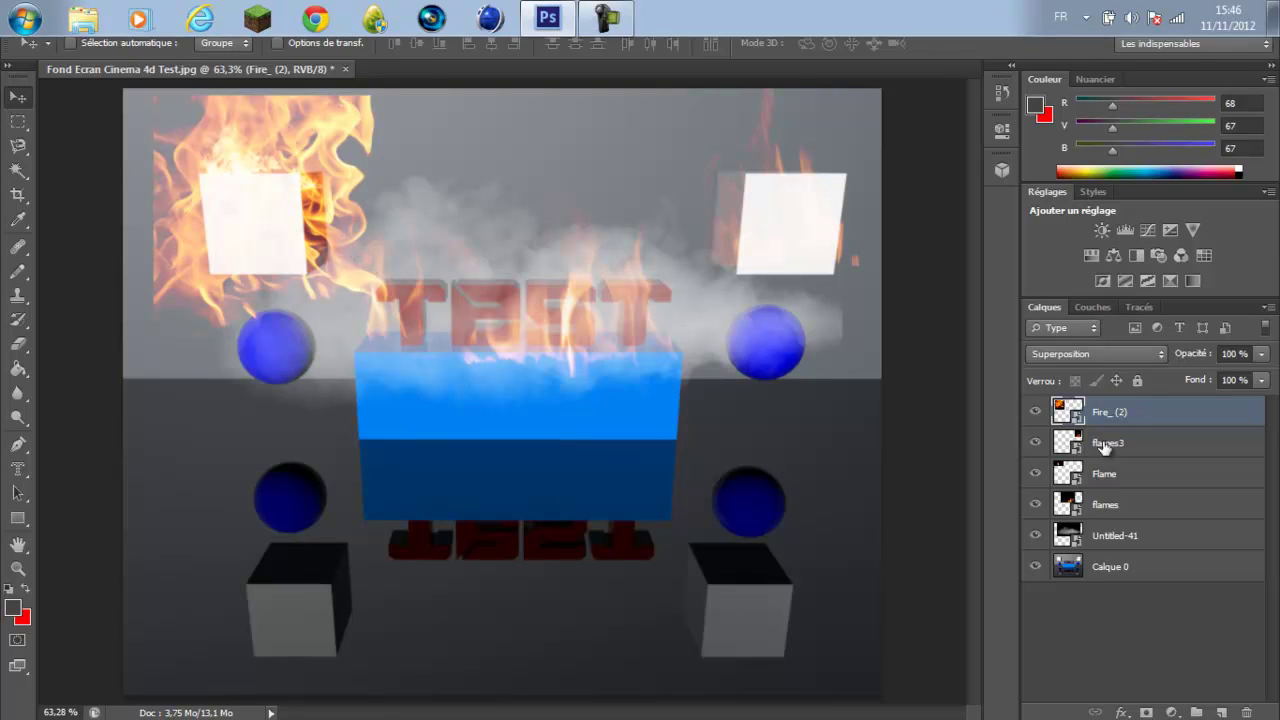
Duplicate the Fire_ (2) layer and place the copy around the upper-right white cube.
{"action": "right_click", "coordinate": [1121, 418]}
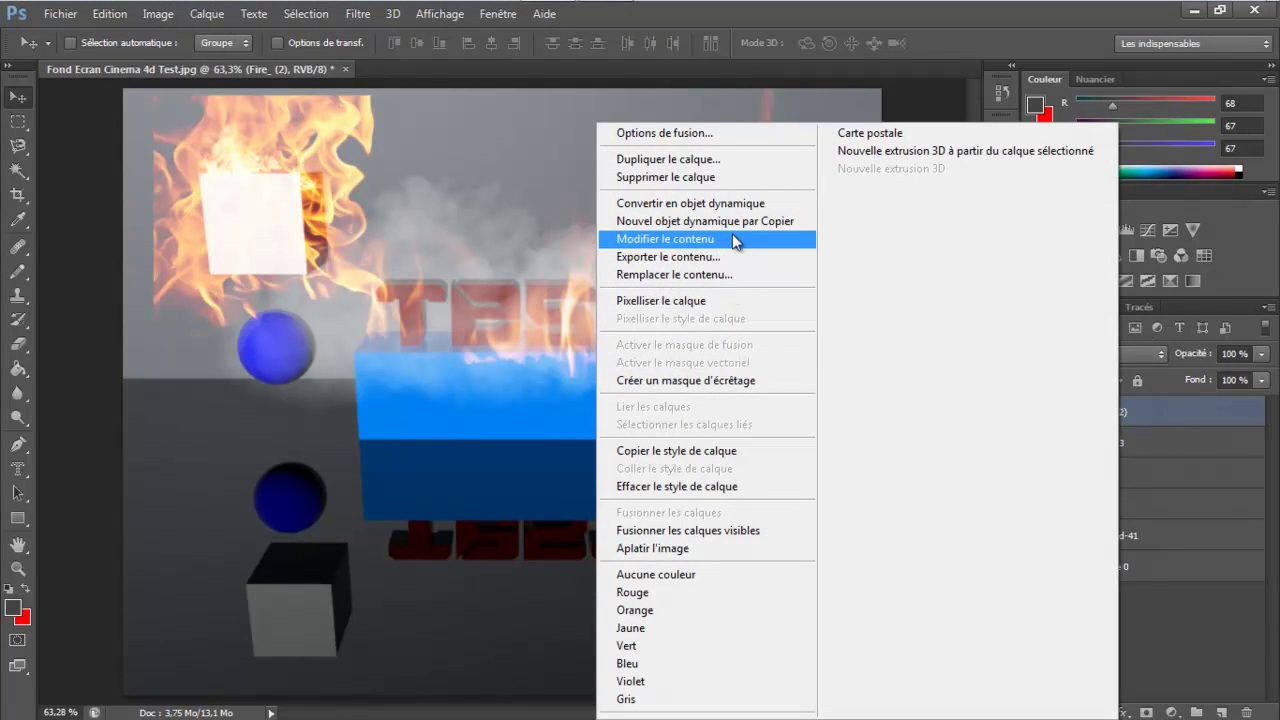
{"action": "left_click", "coordinate": [668, 159]}
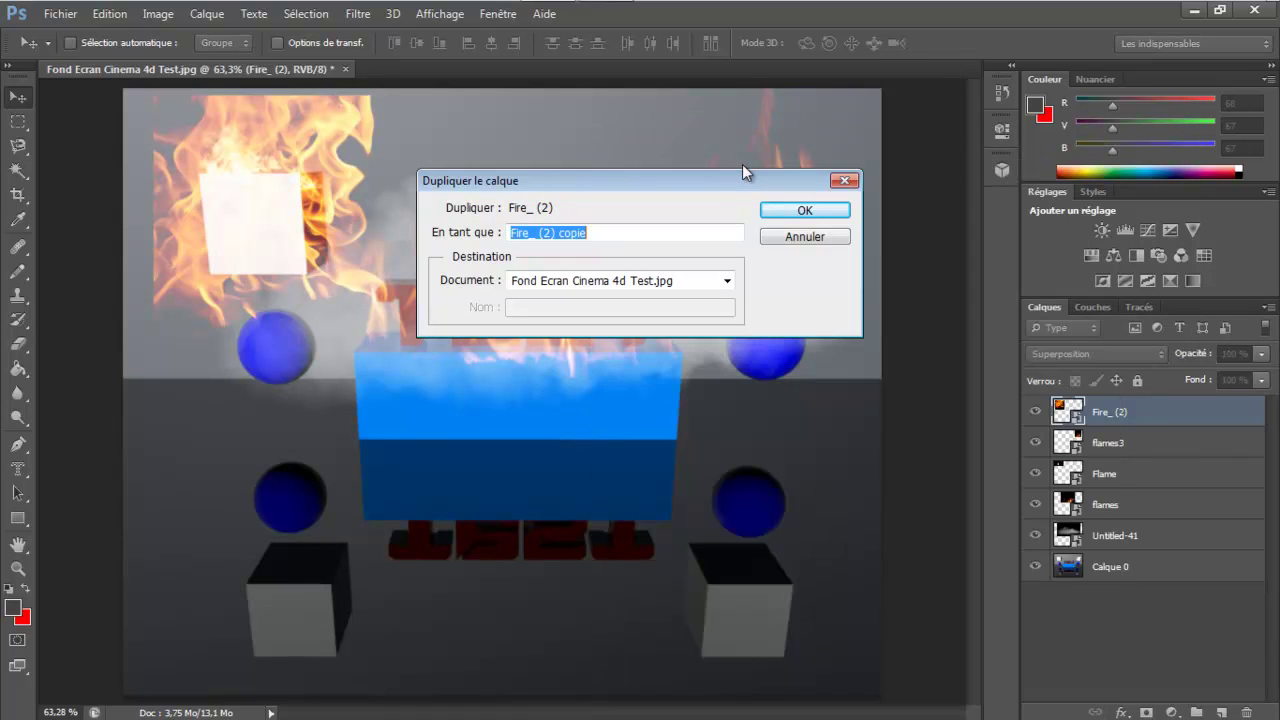
{"action": "left_click", "coordinate": [805, 211]}
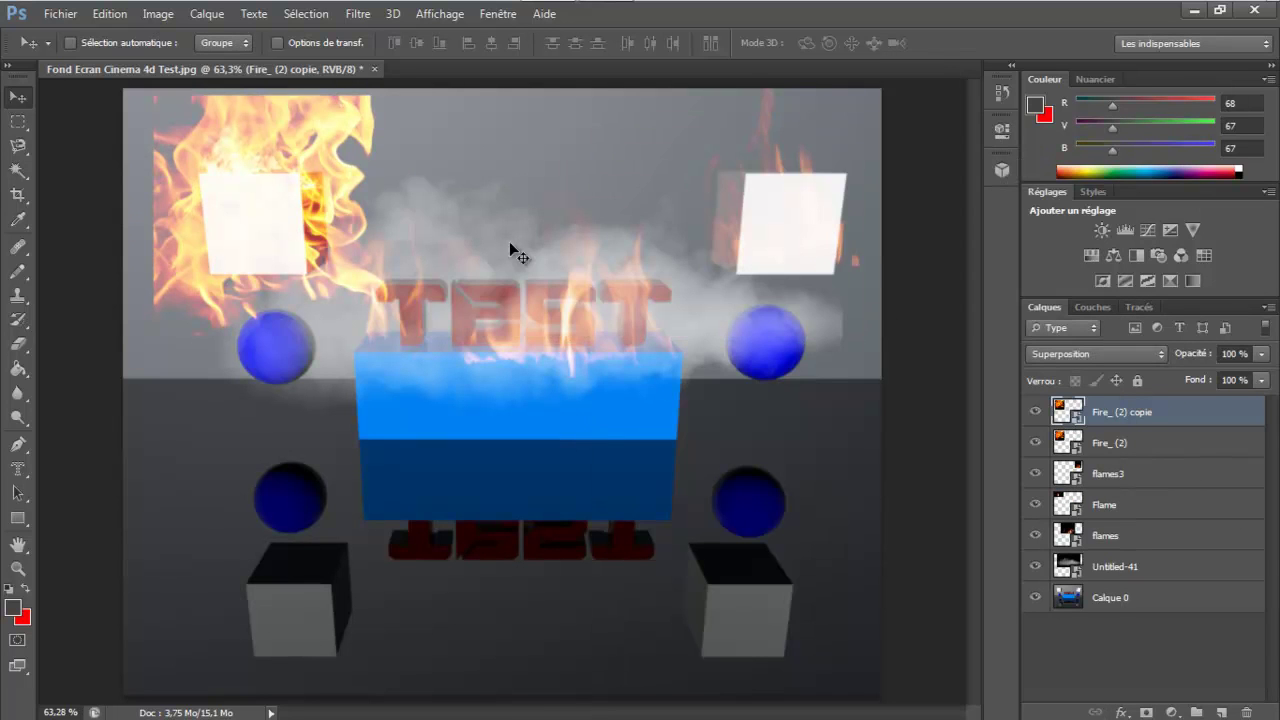
{"action": "left_click_drag", "start_coordinate": [314, 222], "coordinate": [834, 214]}
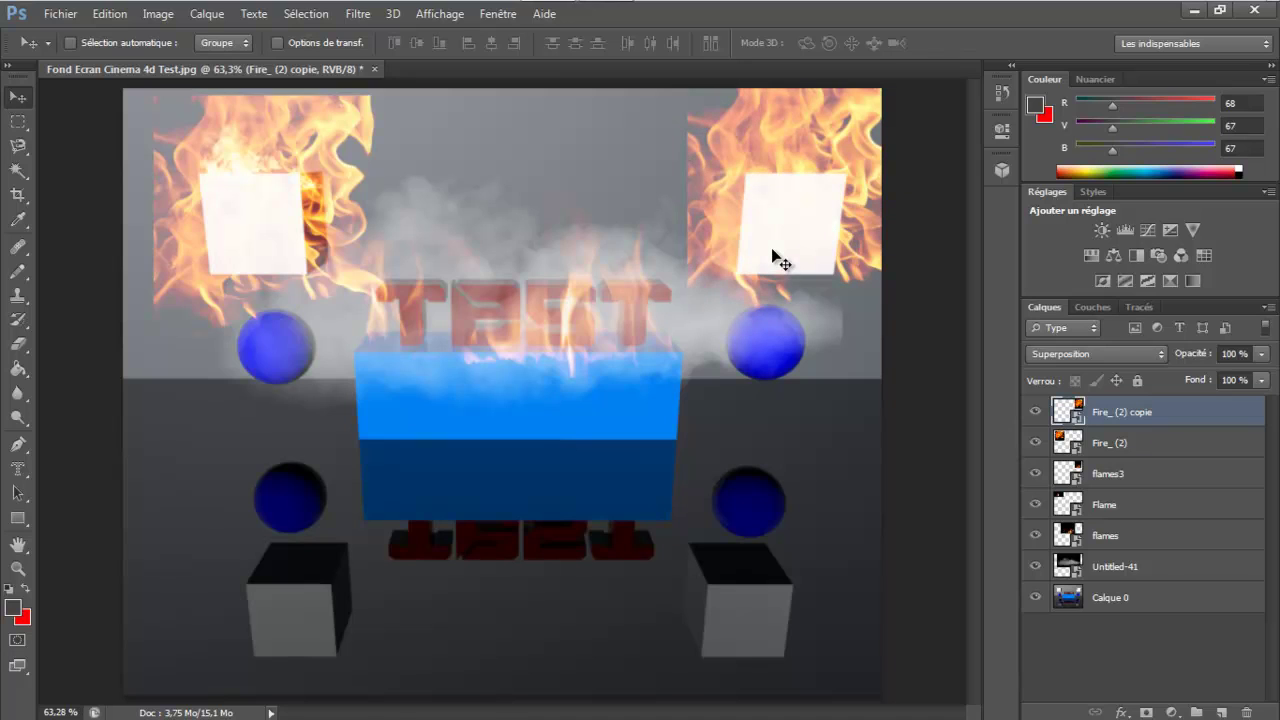
{"action": "left_click_drag", "start_coordinate": [772, 250], "coordinate": [772, 261]}
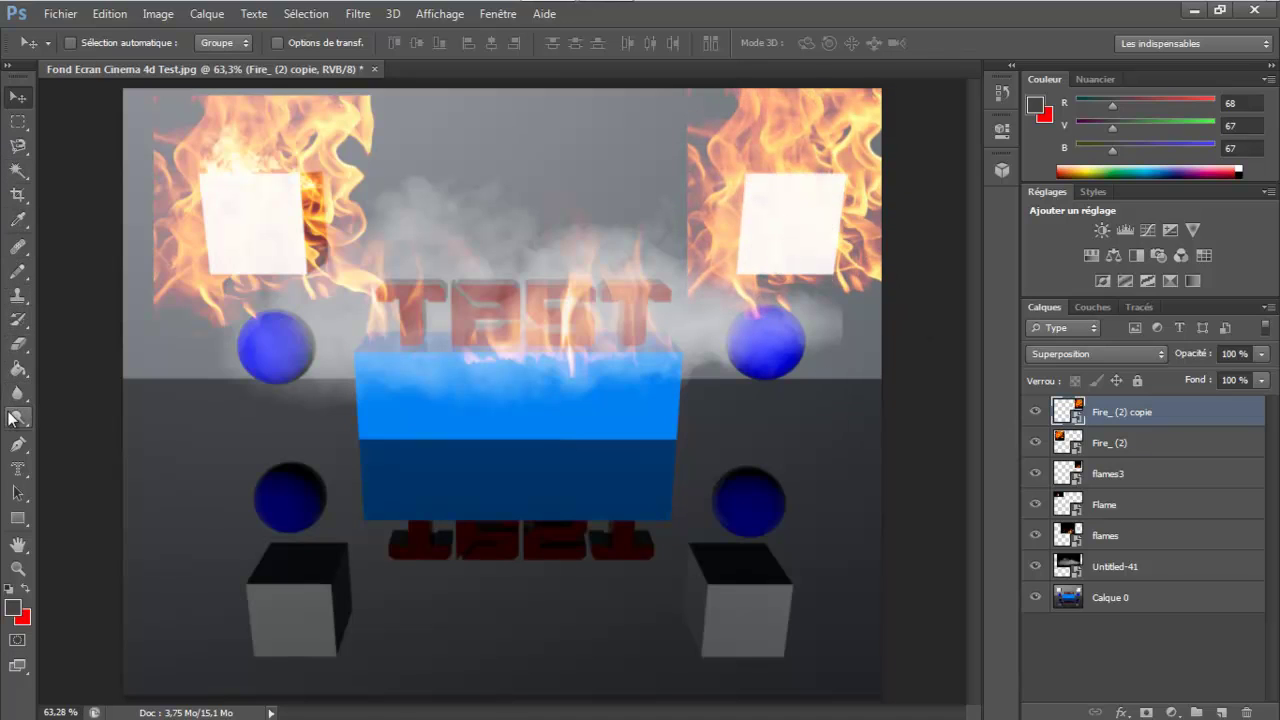
Rasterize the Fire_ (2) copie layer and erase the straight left edge of its flames with the Eraser.
{"action": "left_click", "coordinate": [19, 345]}
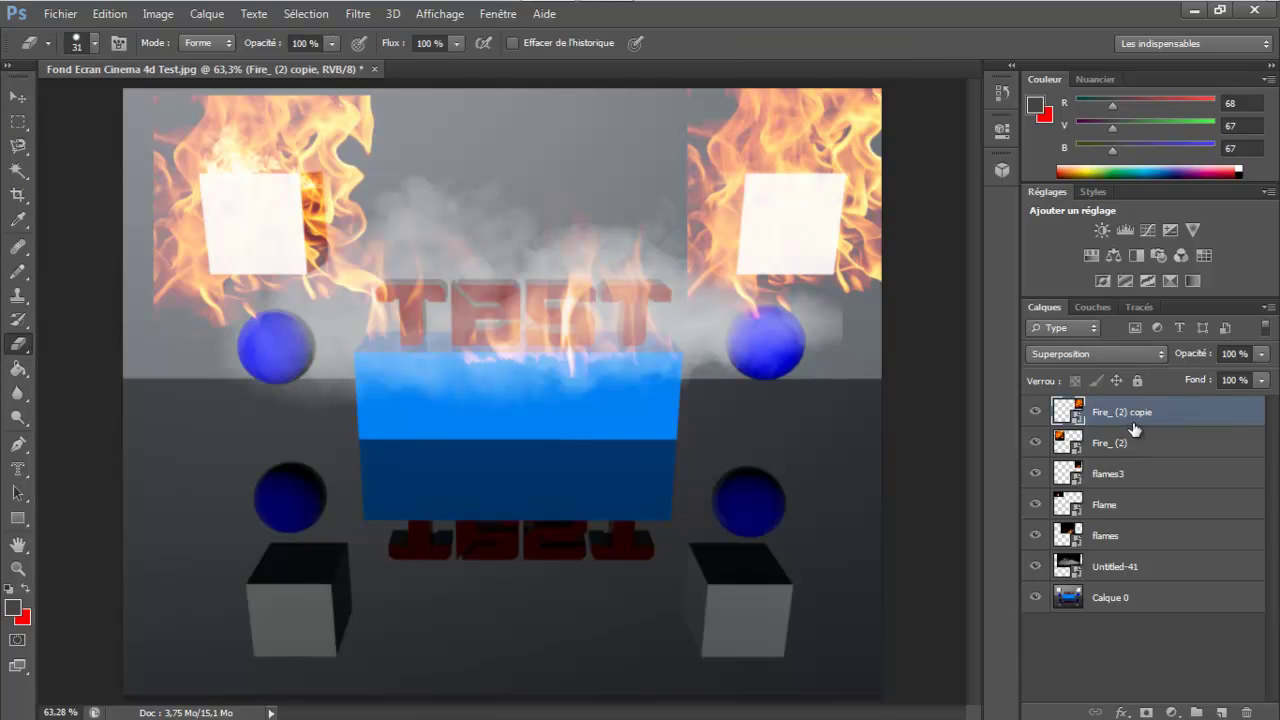
{"action": "left_click", "coordinate": [816, 229]}
{"action": "left_click", "coordinate": [572, 281]}
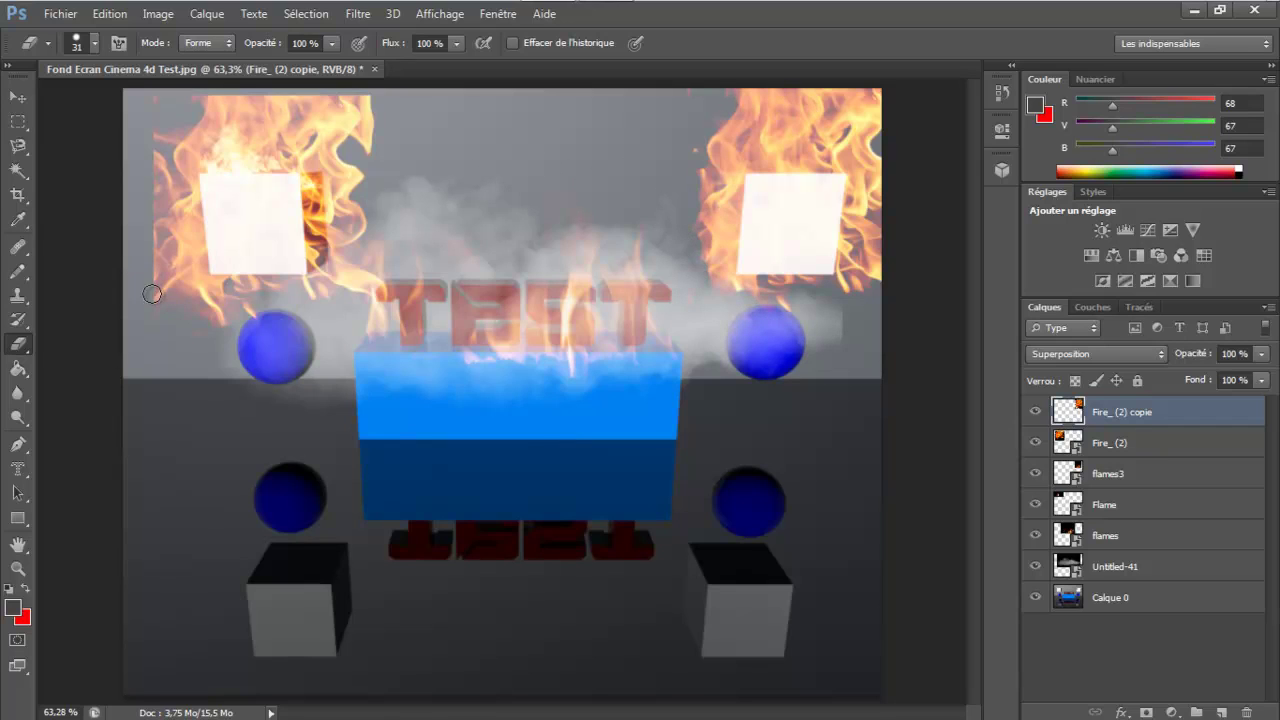
Rasterize the original Fire_ (2) layer and erase the straight left edge of its flames around the upper-left cube.
{"action": "mouse_move", "coordinate": [176, 254]}
{"action": "left_mouse_down"}
{"action": "mouse_move", "coordinate": [250, 221]}
{"action": "mouse_move", "coordinate": [152, 274]}
{"action": "left_mouse_up"}
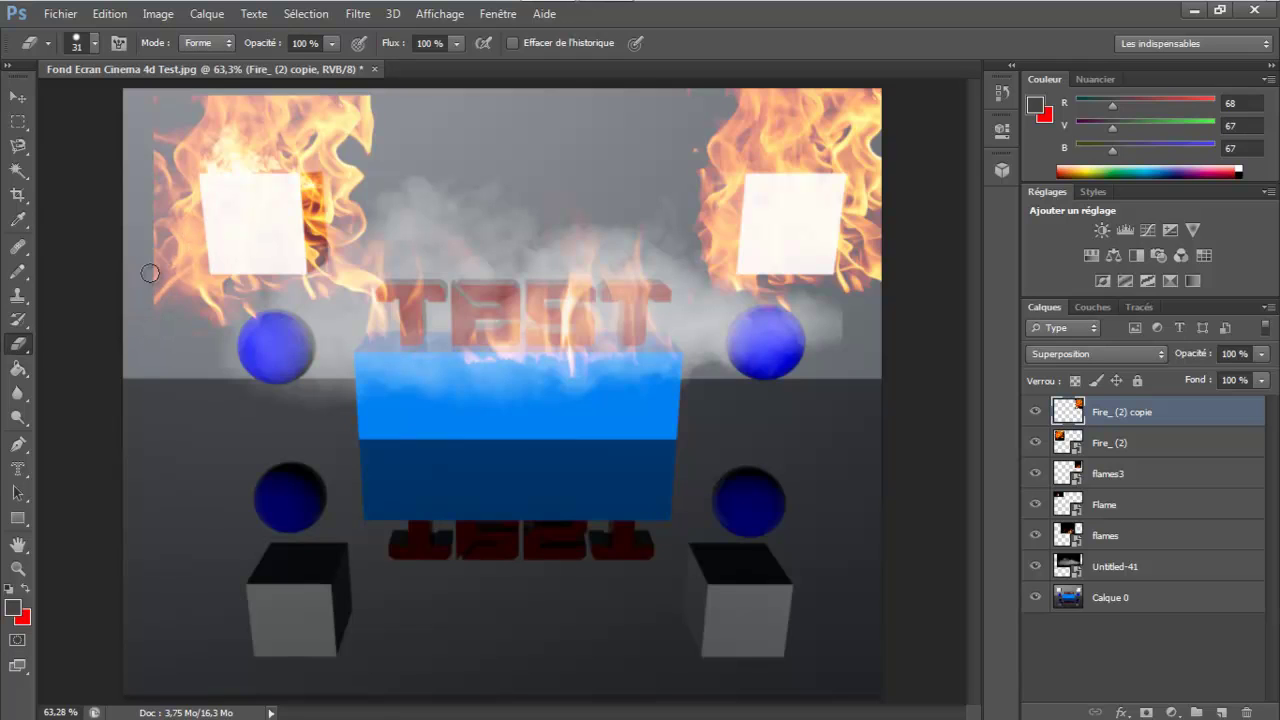
{"action": "left_click", "coordinate": [1113, 447]}
{"action": "left_click", "coordinate": [256, 221]}
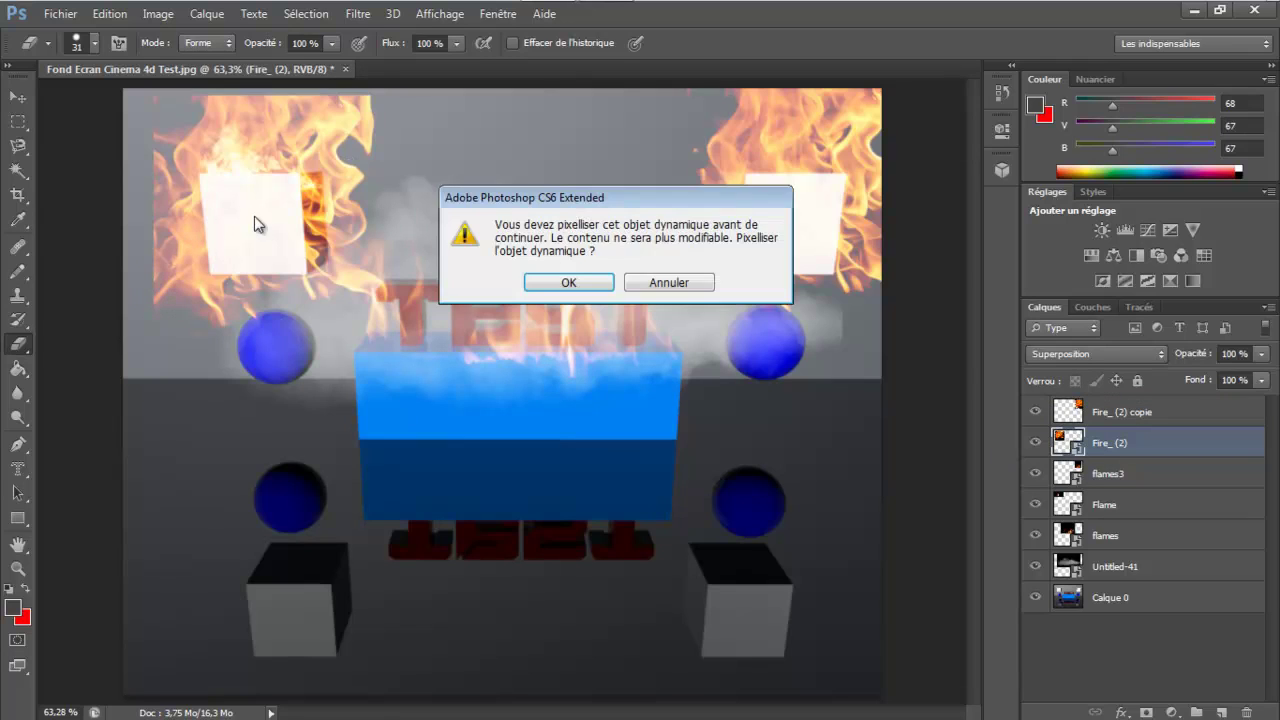
{"action": "left_click", "coordinate": [568, 280]}
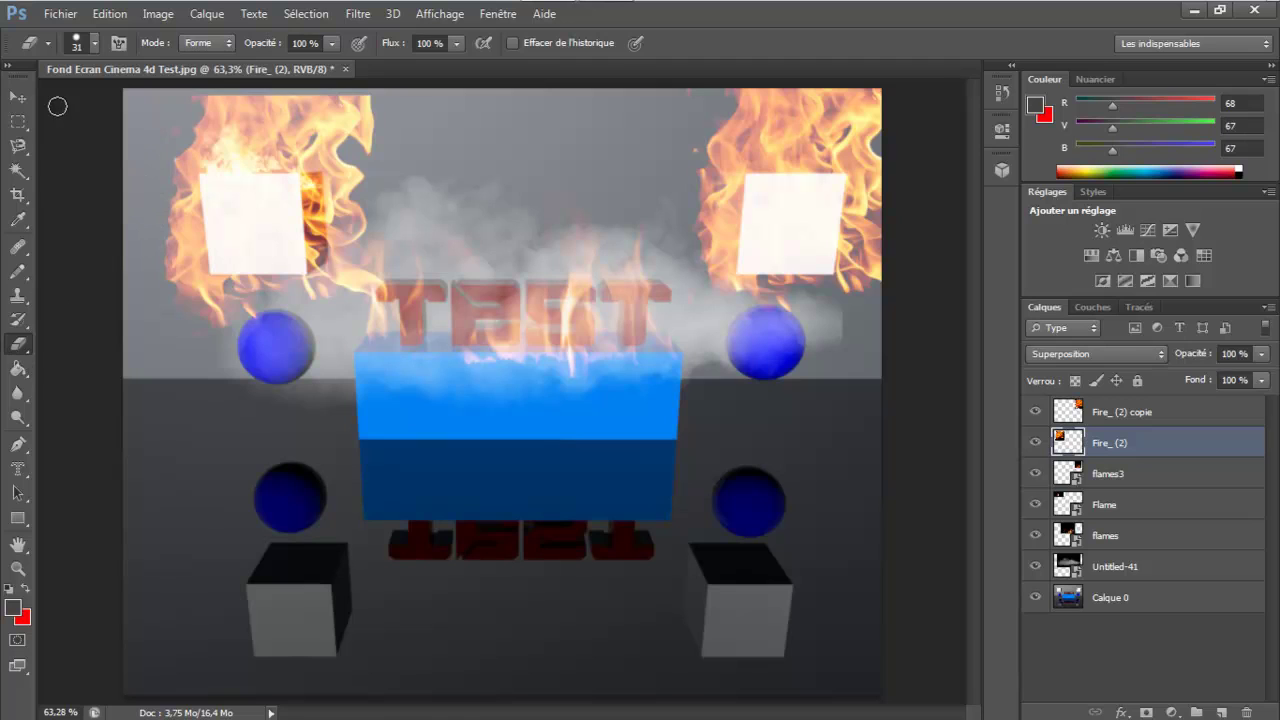
Nudge the Fire_ (2) and Fire_ (2) copie layers slightly up and left around their white cubes.
{"action": "left_click", "coordinate": [20, 97]}
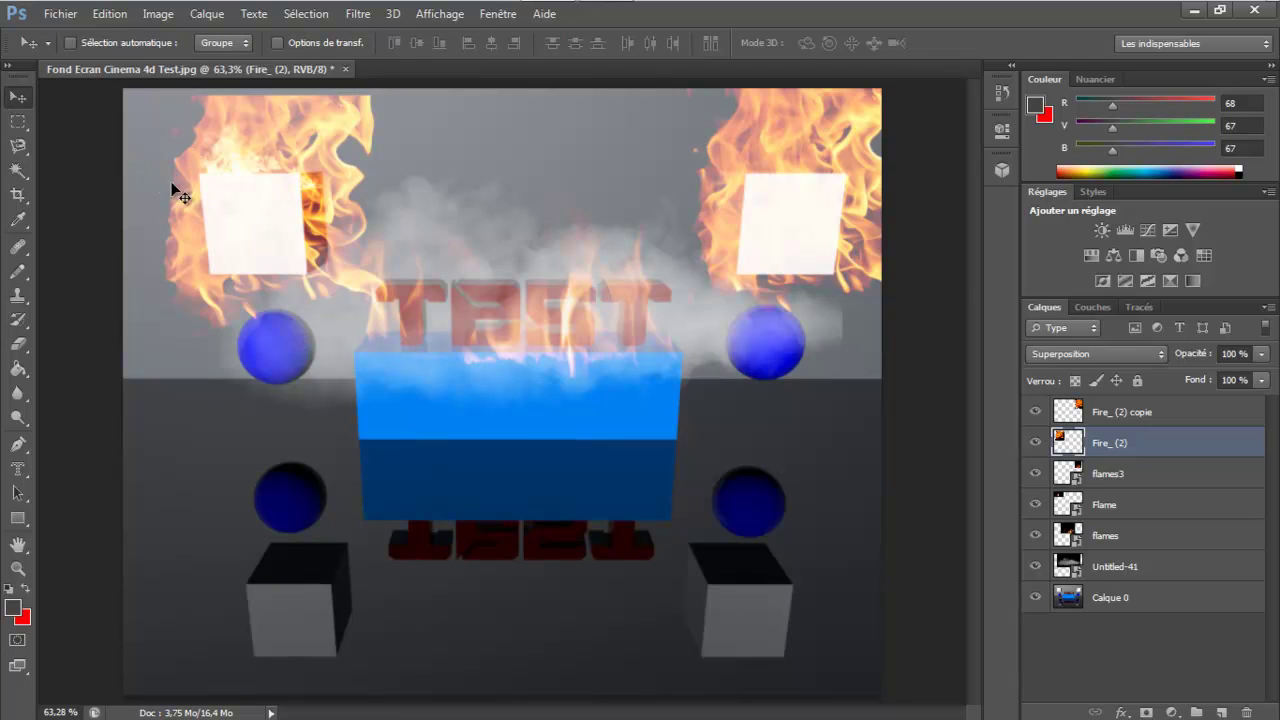
{"action": "left_click_drag", "start_coordinate": [251, 206], "coordinate": [236, 202]}
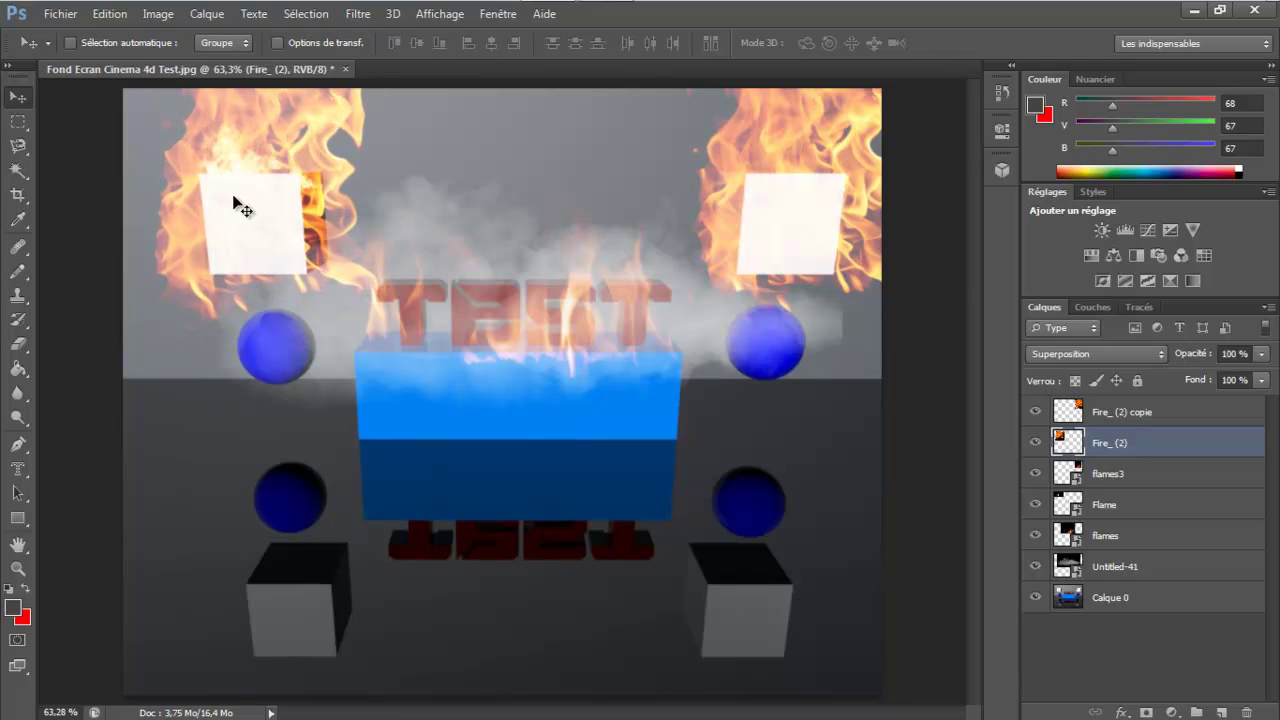
{"action": "left_click", "coordinate": [1100, 412]}
{"action": "left_click_drag", "start_coordinate": [771, 219], "coordinate": [766, 214]}
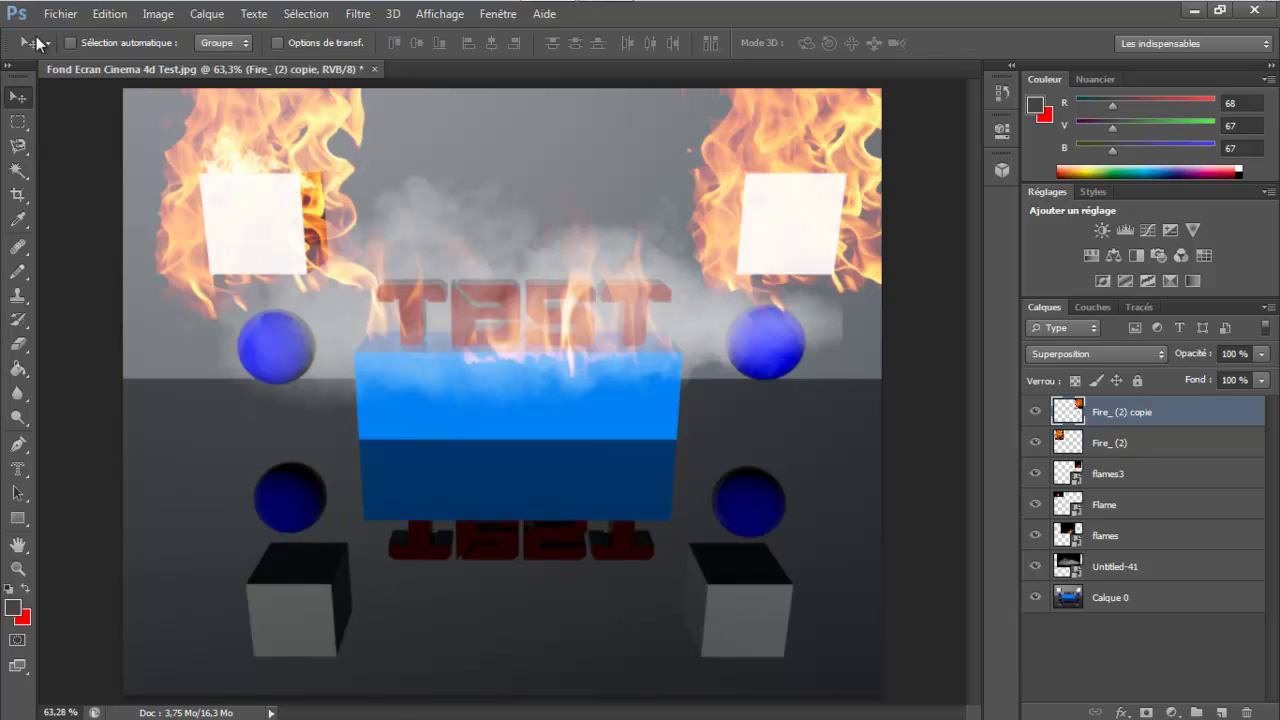
Duplicate the Fire_ (2) copie layer and place the new copy over the lower-right grey cube at the image's bottom edge.
{"action": "right_click", "coordinate": [252, 214]}
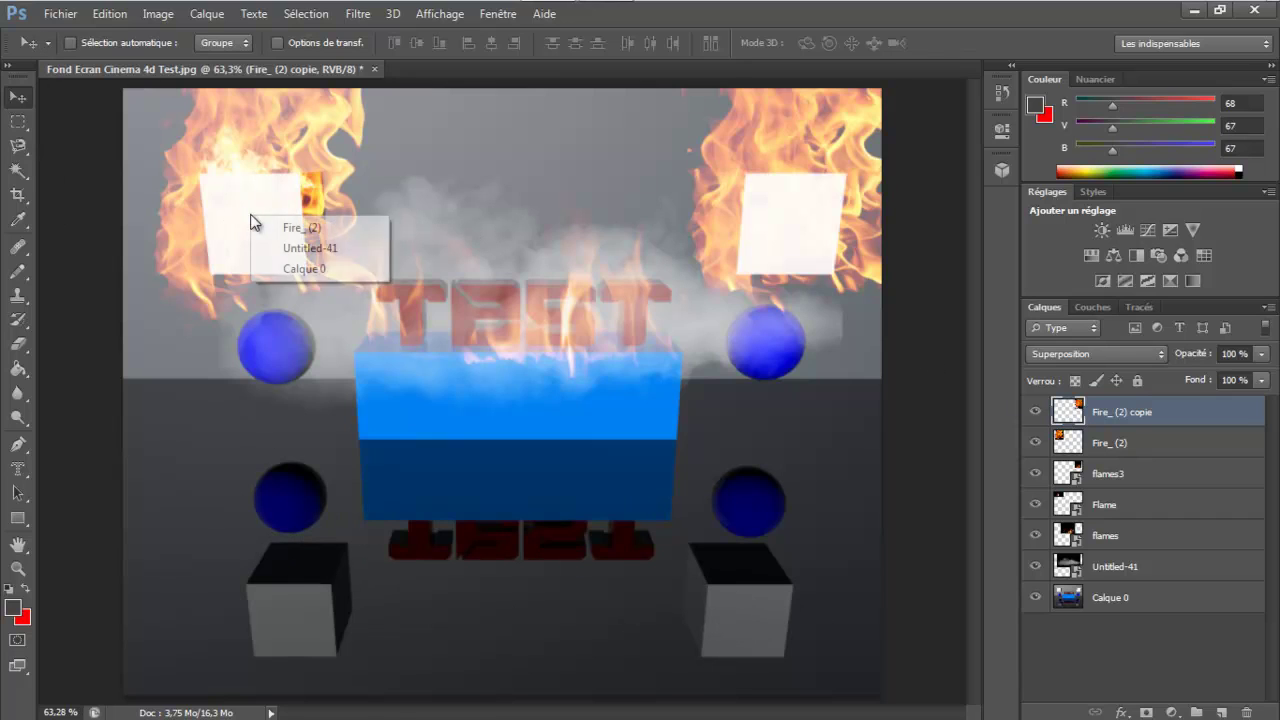
{"action": "key", "text": "Escape"}
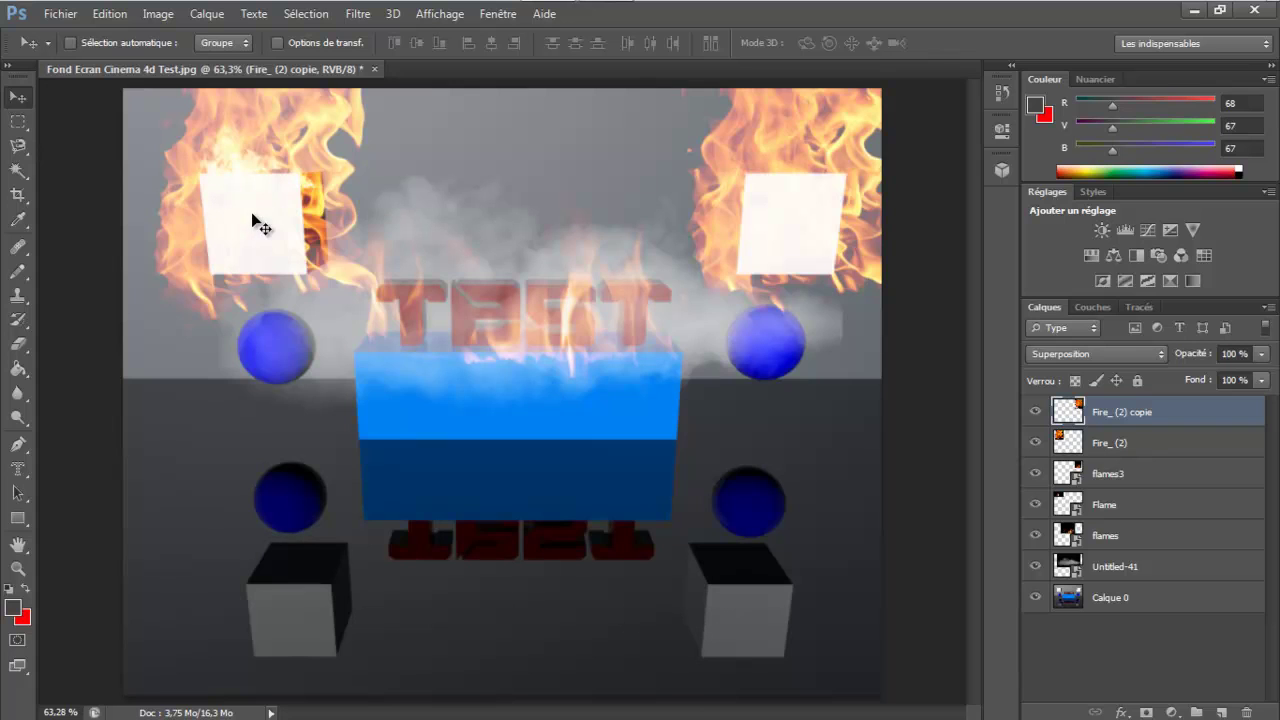
{"action": "right_click", "coordinate": [1137, 415]}
{"action": "left_click", "coordinate": [742, 196]}
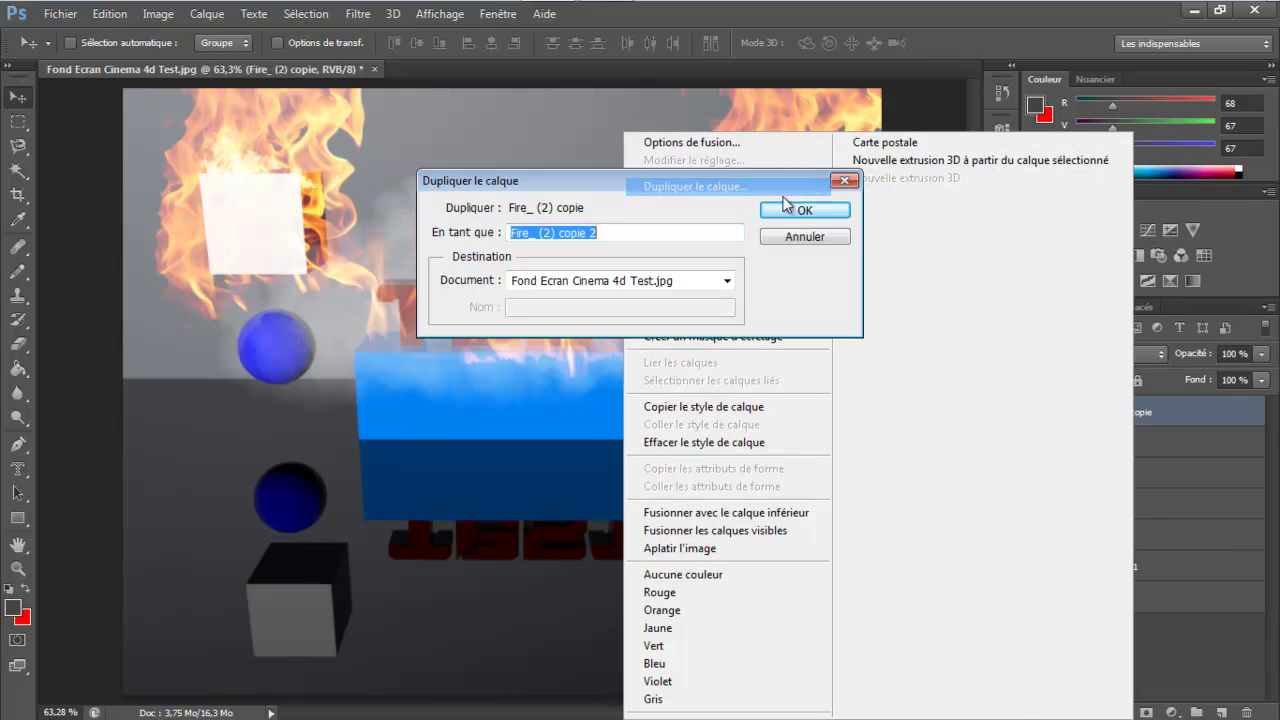
{"action": "left_click", "coordinate": [805, 211]}
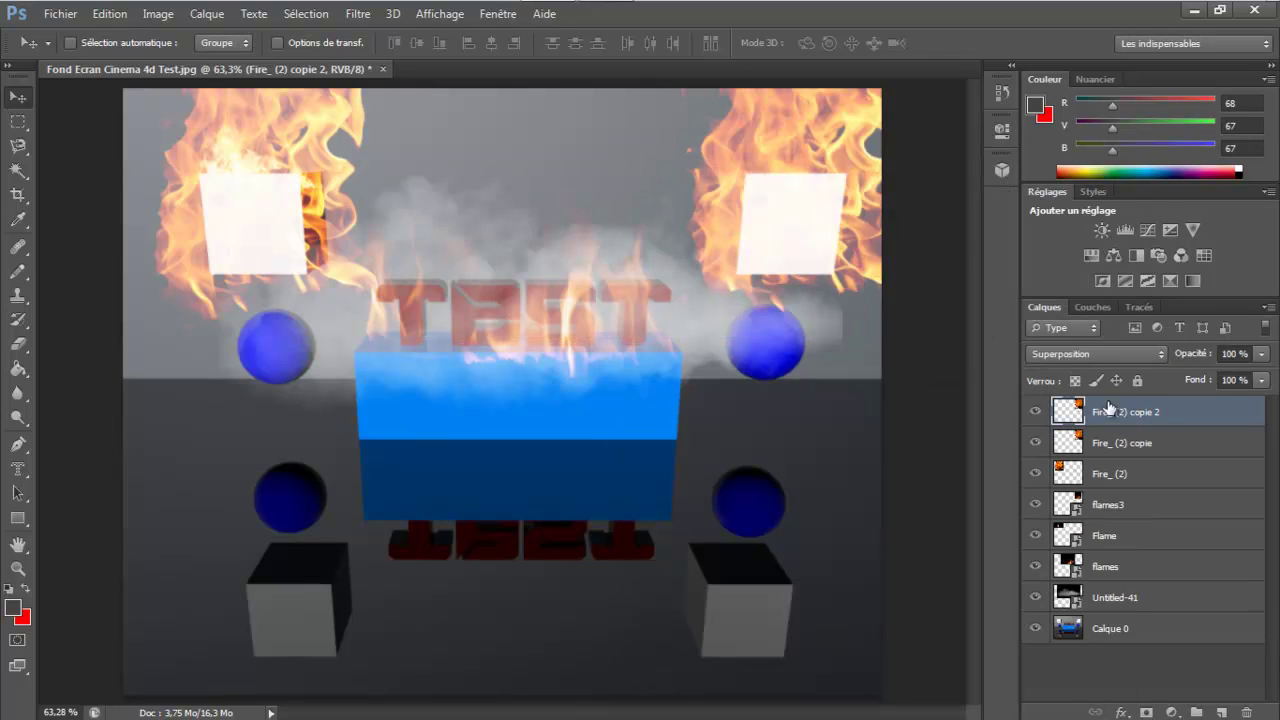
{"action": "left_click_drag", "start_coordinate": [737, 240], "coordinate": [684, 623]}
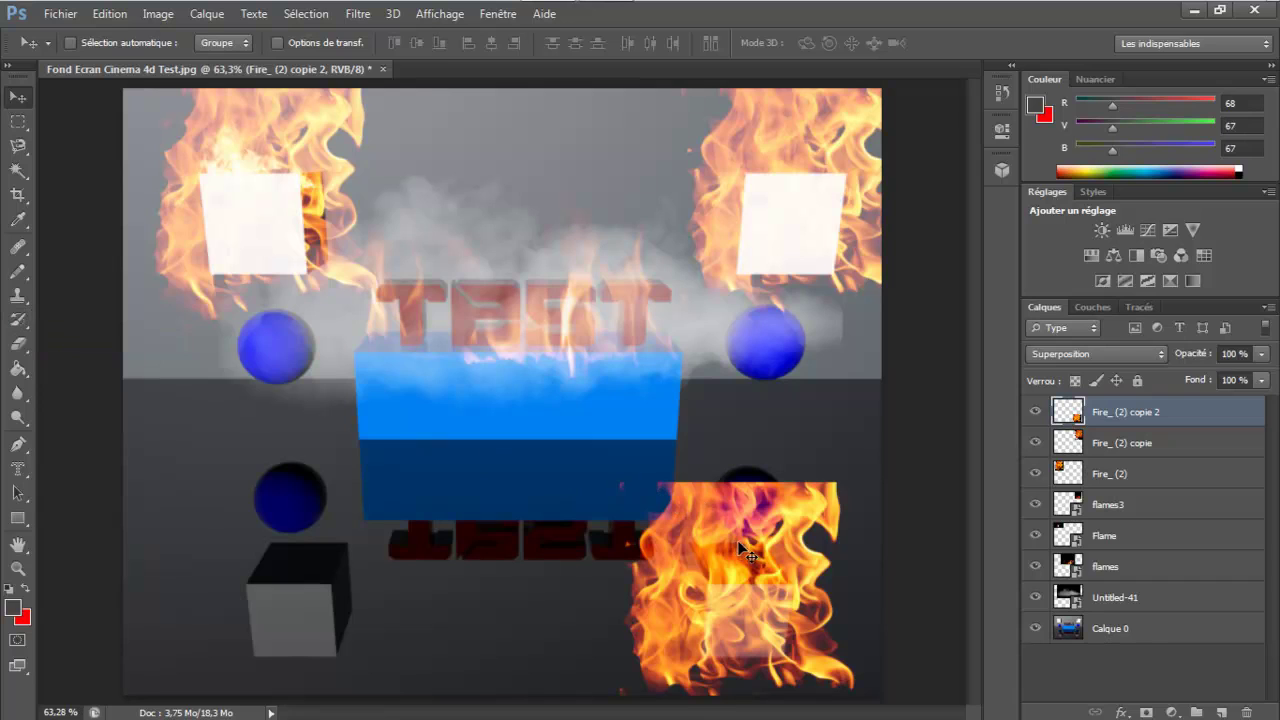
{"action": "left_click_drag", "start_coordinate": [746, 551], "coordinate": [754, 570]}
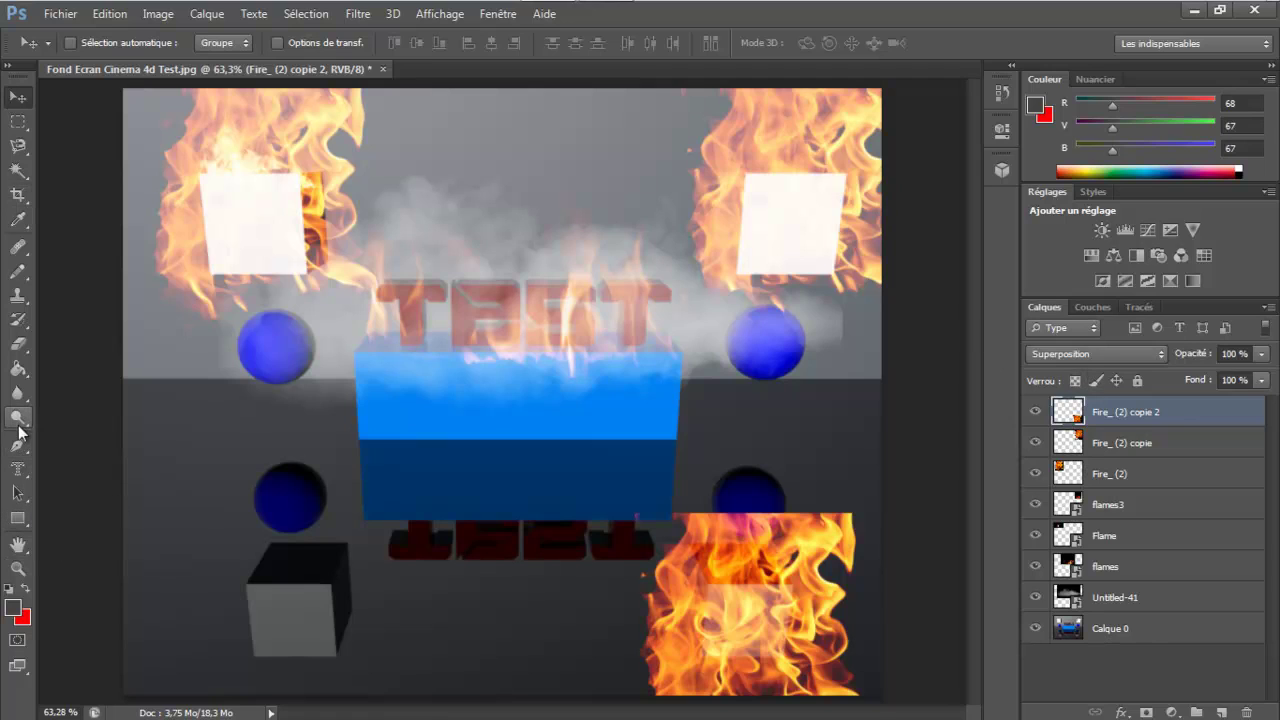
Erase the straight upper edge of the Fire_ (2) copie 2 flames over the lower-right cube with the Eraser.
{"action": "left_click", "coordinate": [18, 343]}
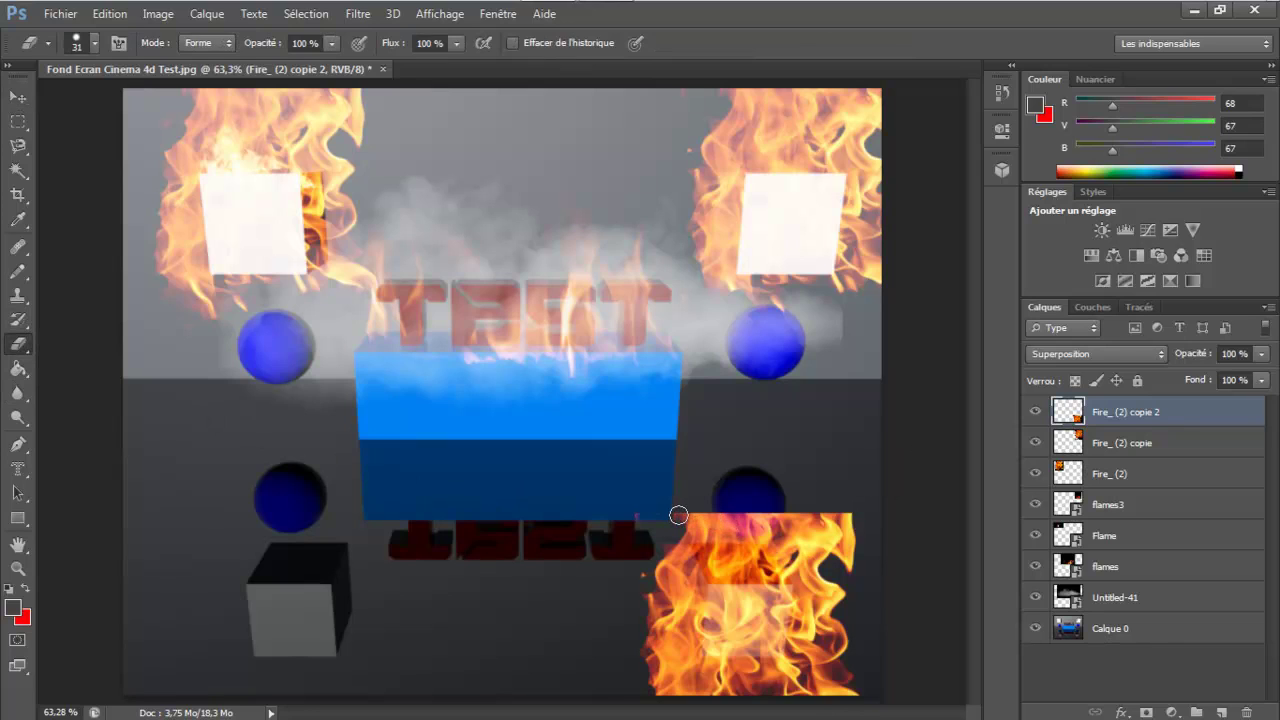
{"action": "mouse_move", "coordinate": [679, 515]}
{"action": "left_mouse_down"}
{"action": "mouse_move", "coordinate": [853, 511]}
{"action": "mouse_move", "coordinate": [866, 538]}
{"action": "left_mouse_up"}
{"action": "left_click_drag", "start_coordinate": [746, 506], "coordinate": [660, 529]}
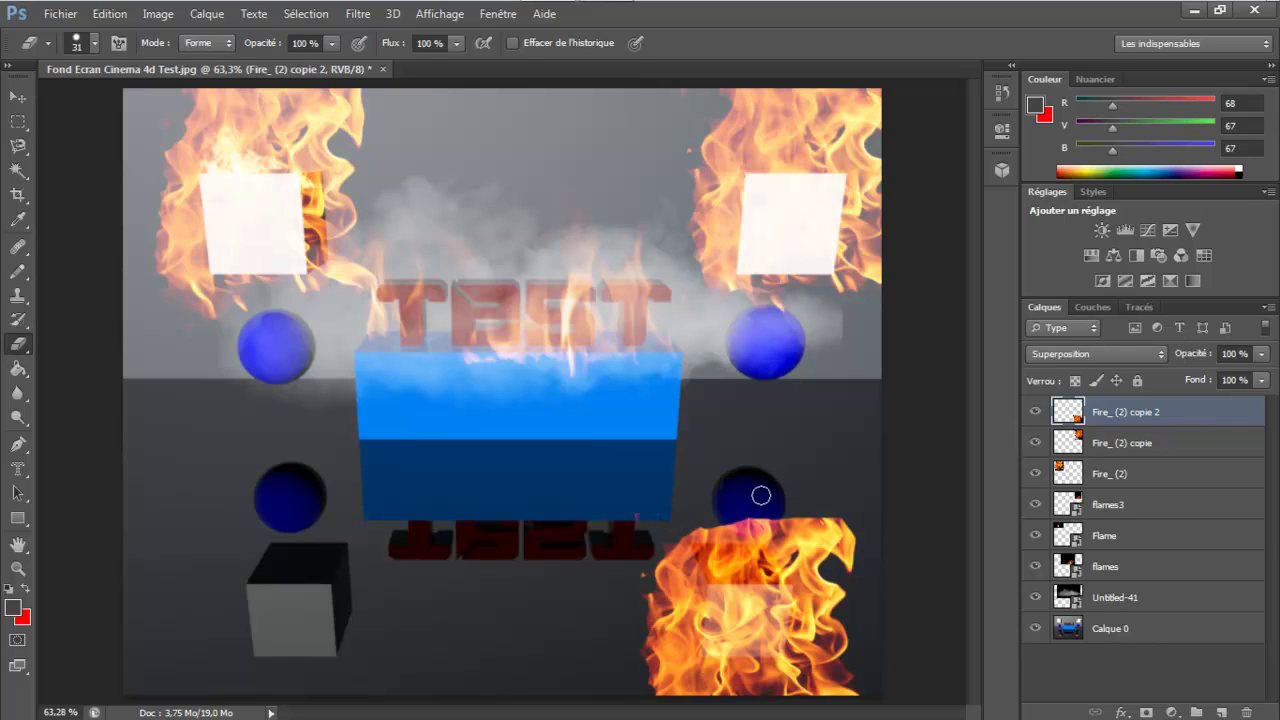
{"action": "left_click_drag", "start_coordinate": [774, 511], "coordinate": [894, 533]}
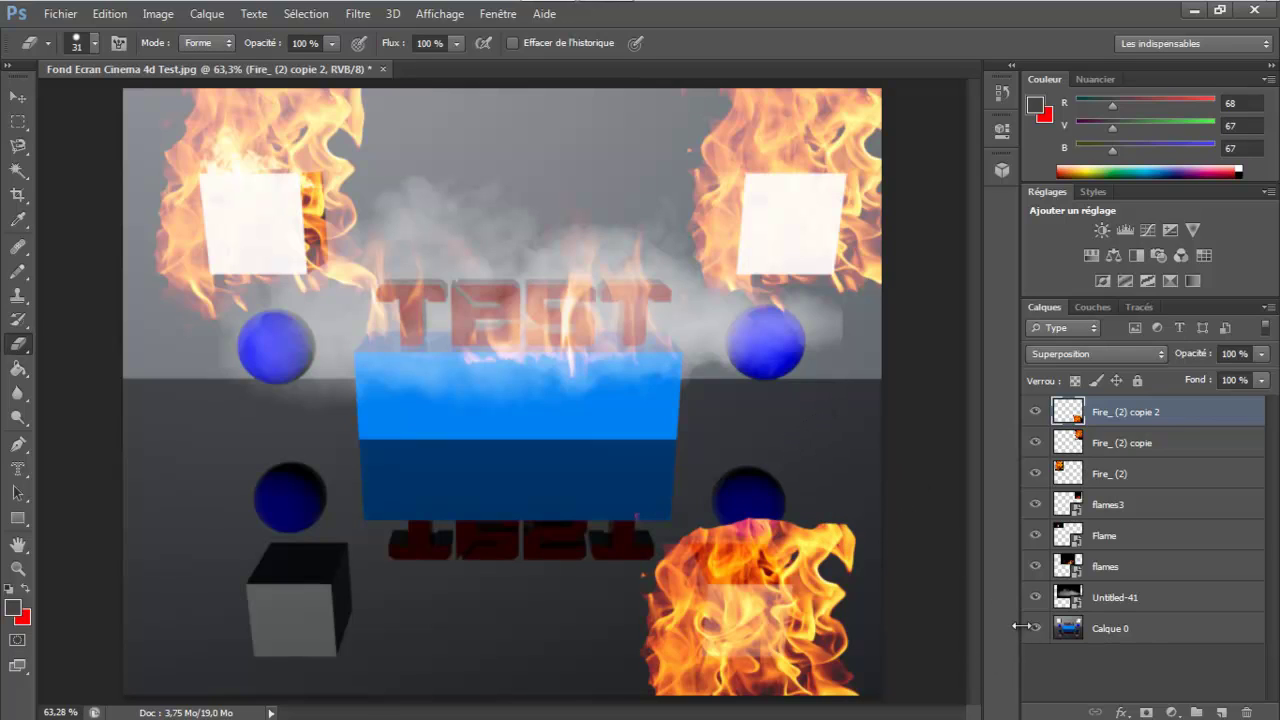
Delete the Fire_ (2) copie 2 layer.
{"action": "left_click", "coordinate": [1060, 668]}
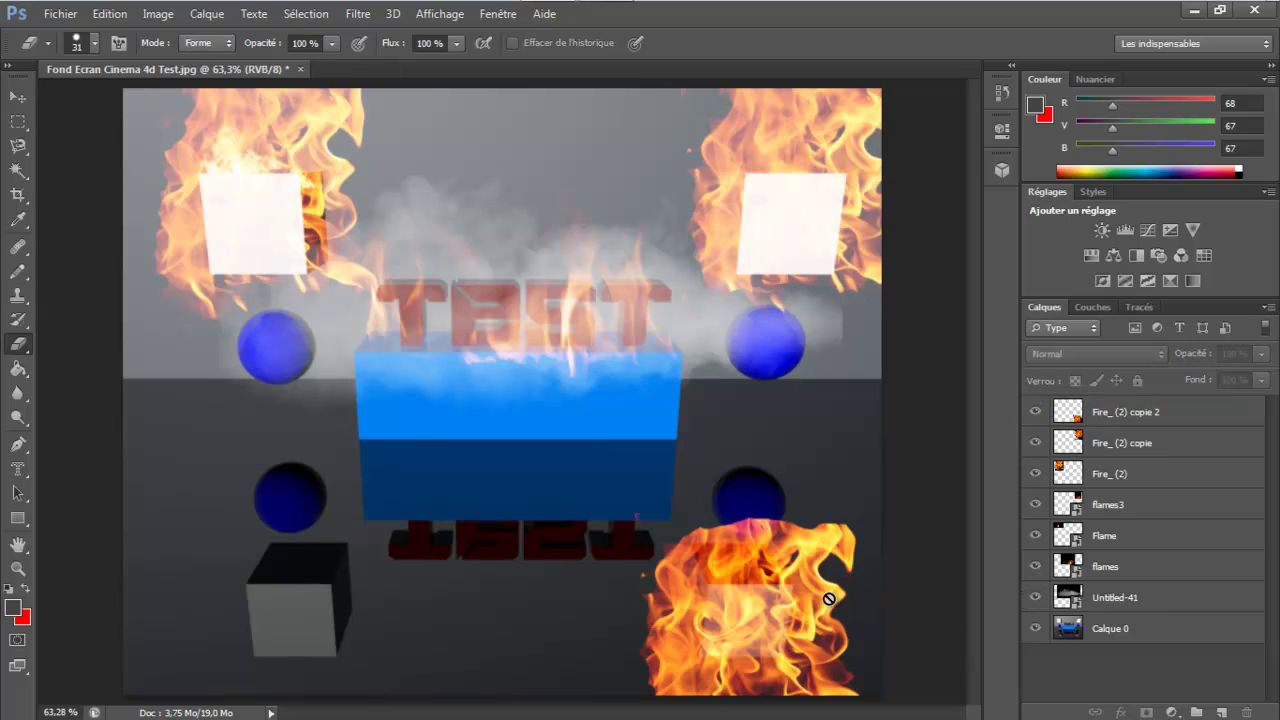
{"action": "left_click", "coordinate": [1117, 411]}
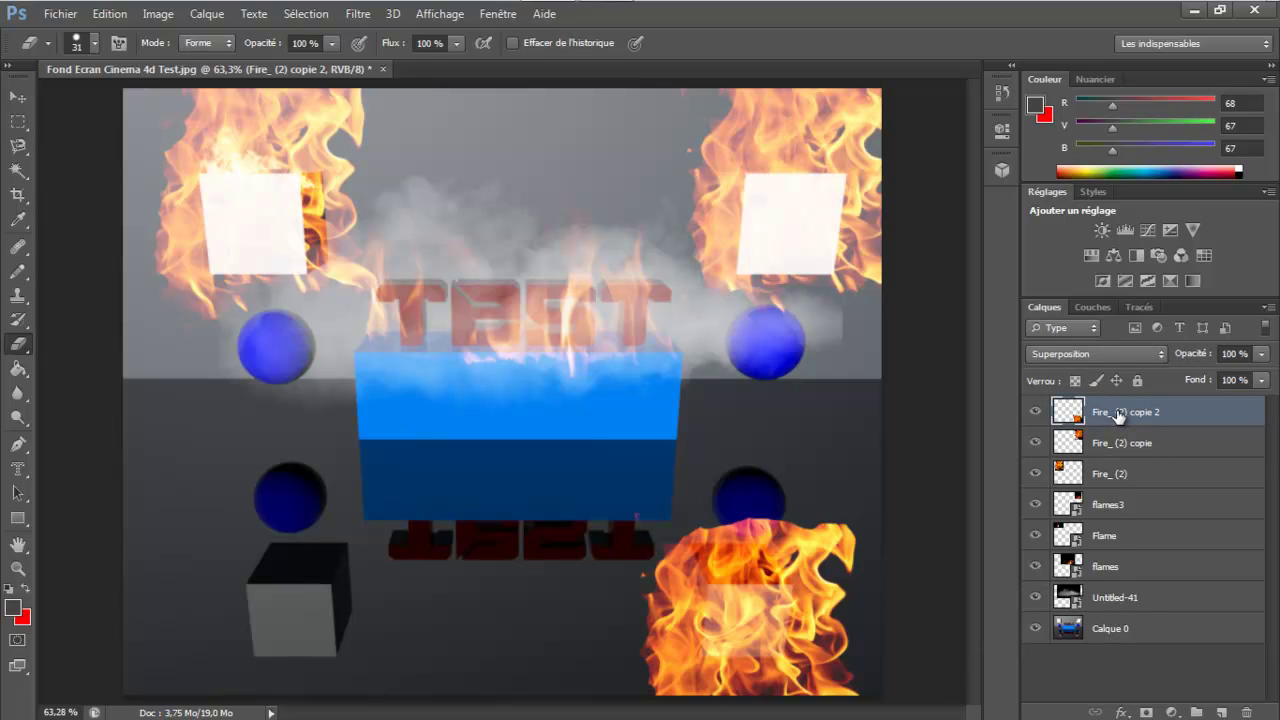
{"action": "right_click", "coordinate": [1117, 411]}
{"action": "left_click", "coordinate": [1161, 412]}
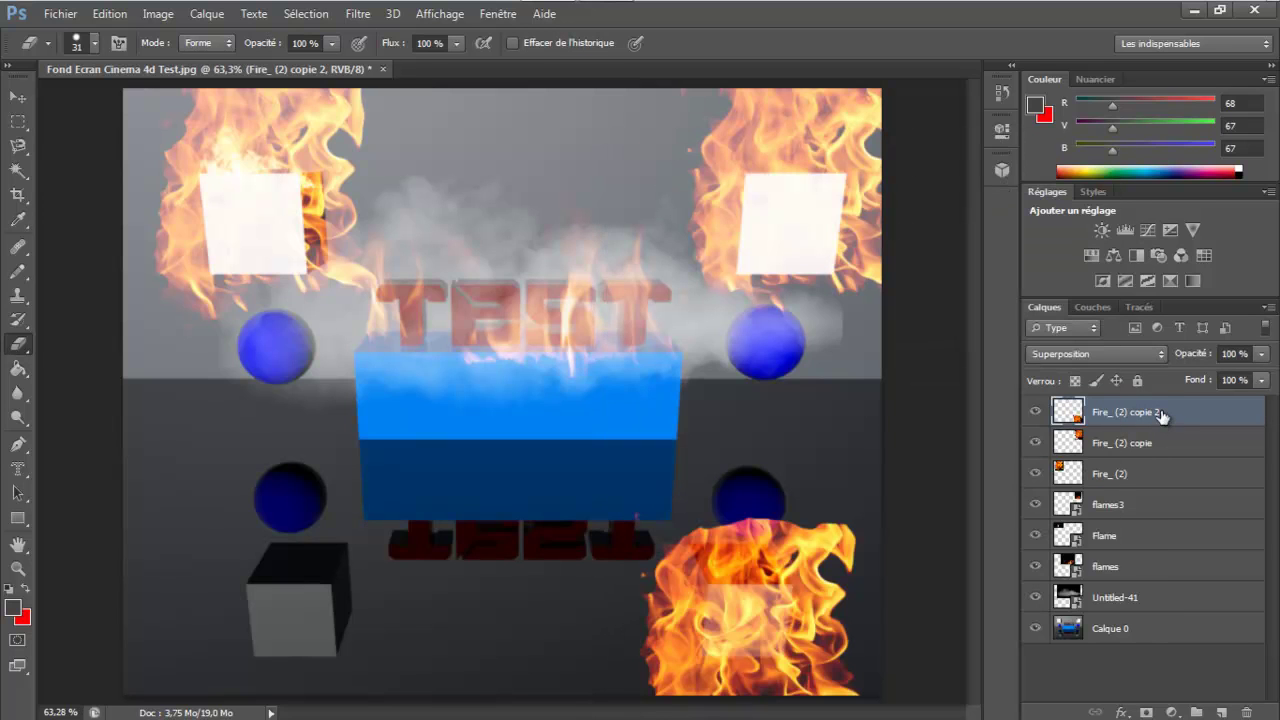
{"action": "left_click", "coordinate": [1110, 353]}
{"action": "left_click", "coordinate": [1104, 167]}
{"action": "left_click", "coordinate": [766, 586]}
{"action": "left_click_drag", "start_coordinate": [1117, 411], "coordinate": [1250, 712]}
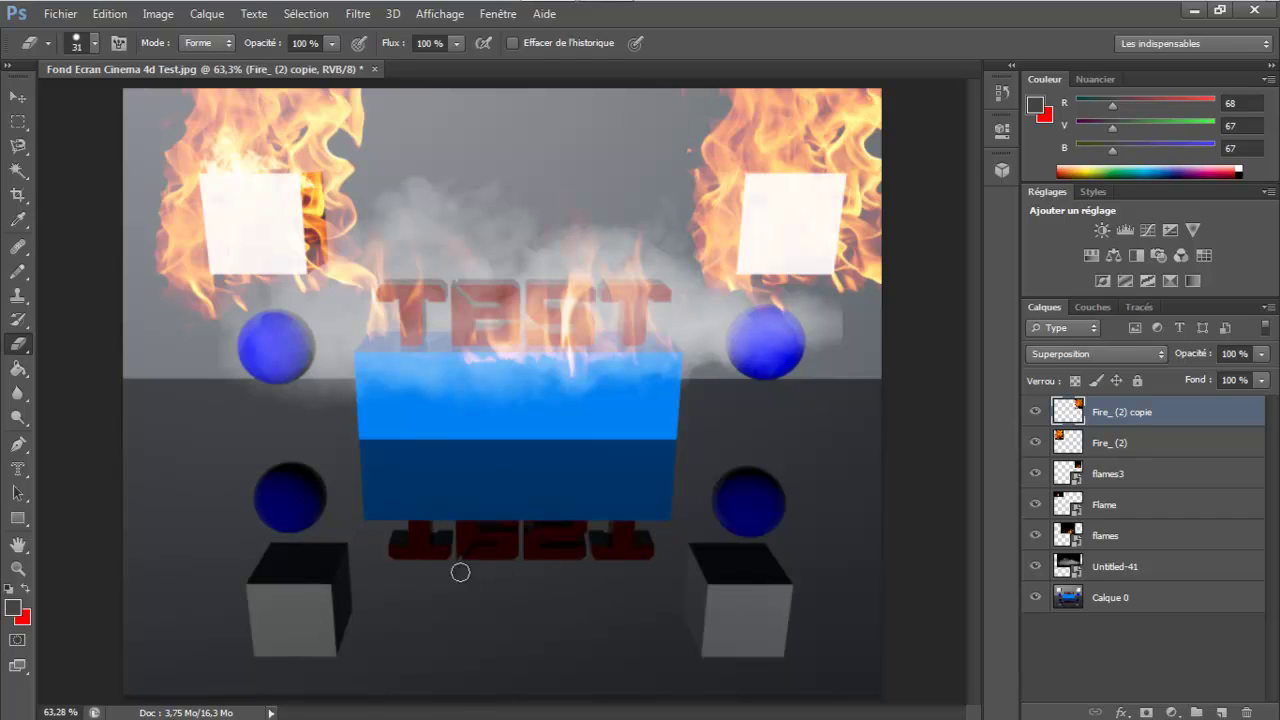
Place the Untitled-1 smoke image from the Fumée folder of GFX_Pack_By_G3Design into the wallpaper.
{"action": "left_click", "coordinate": [46, 46]}
{"action": "left_click", "coordinate": [46, 48]}
{"action": "left_click", "coordinate": [18, 97]}
{"action": "left_click", "coordinate": [72, 12]}
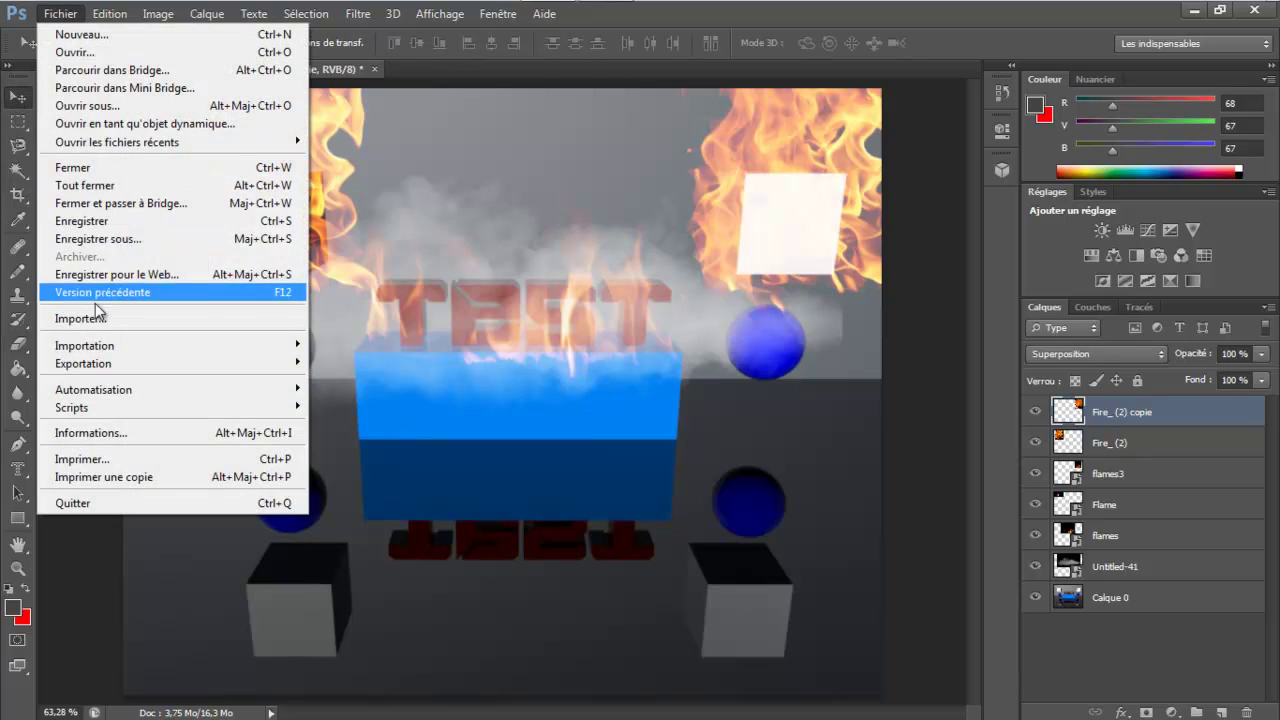
{"action": "left_click", "coordinate": [100, 319]}
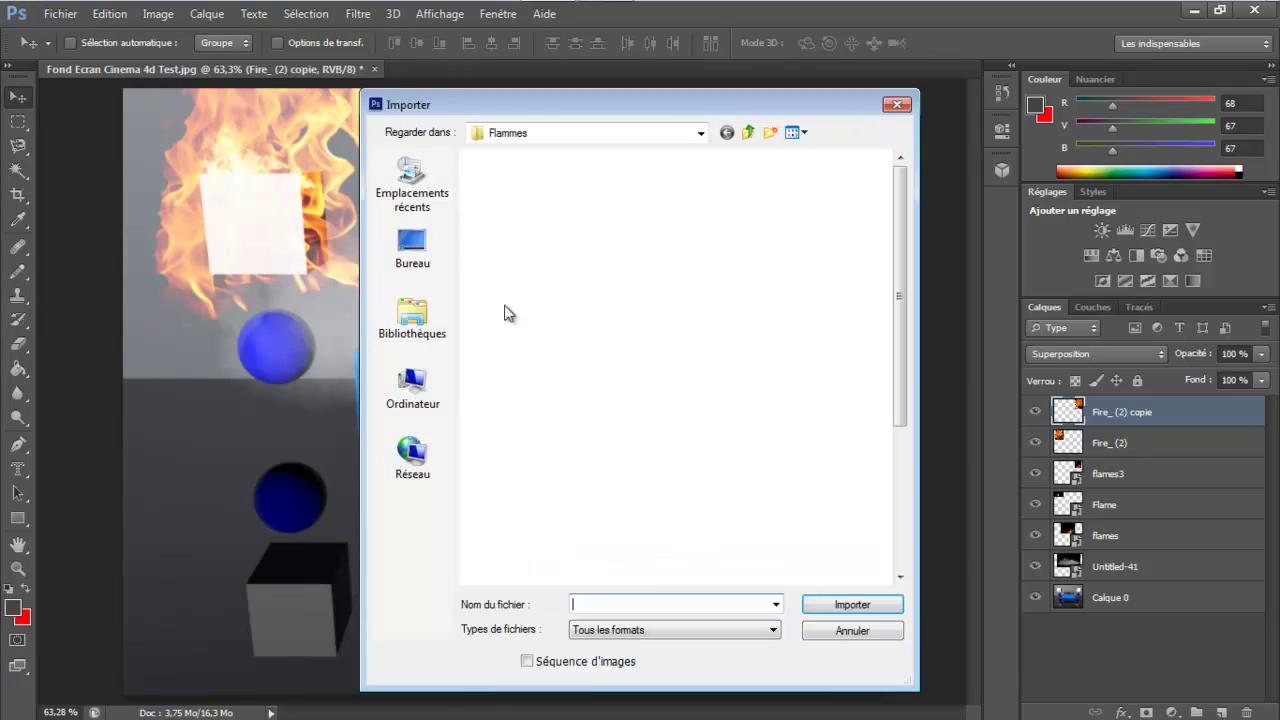
{"action": "left_click", "coordinate": [628, 134]}
{"action": "left_click", "coordinate": [568, 334]}
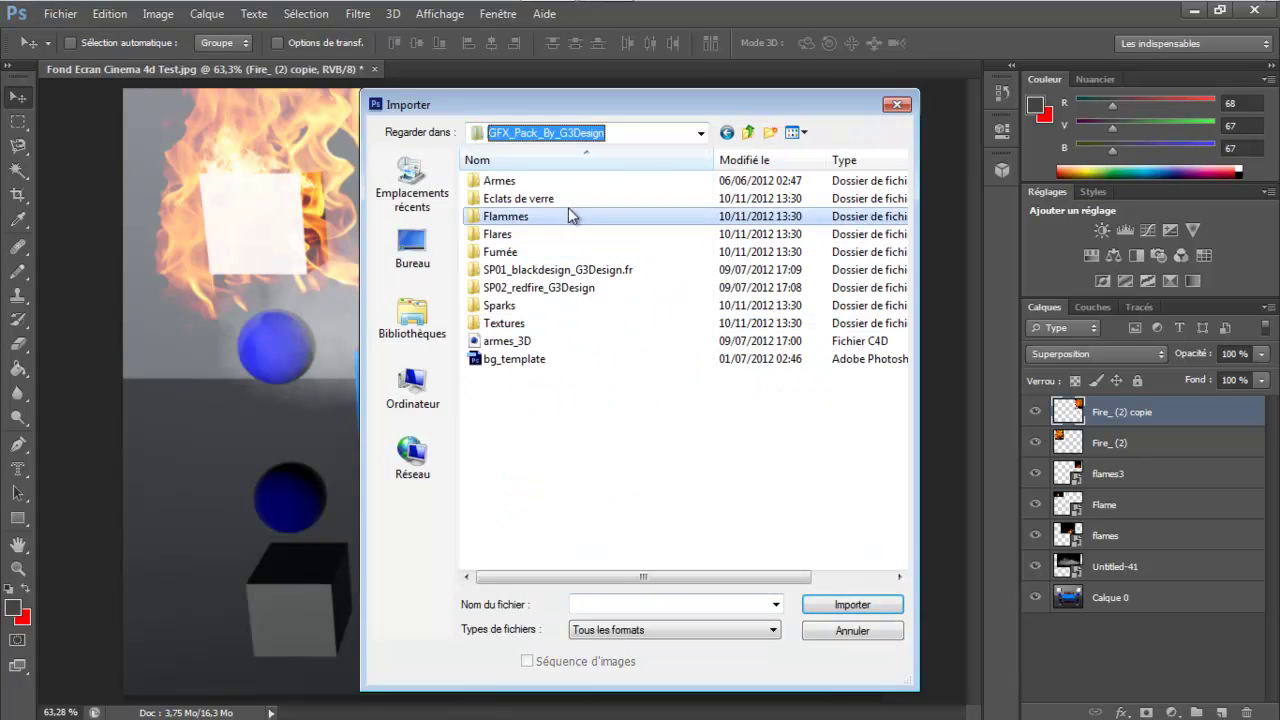
{"action": "double_click", "coordinate": [545, 255]}
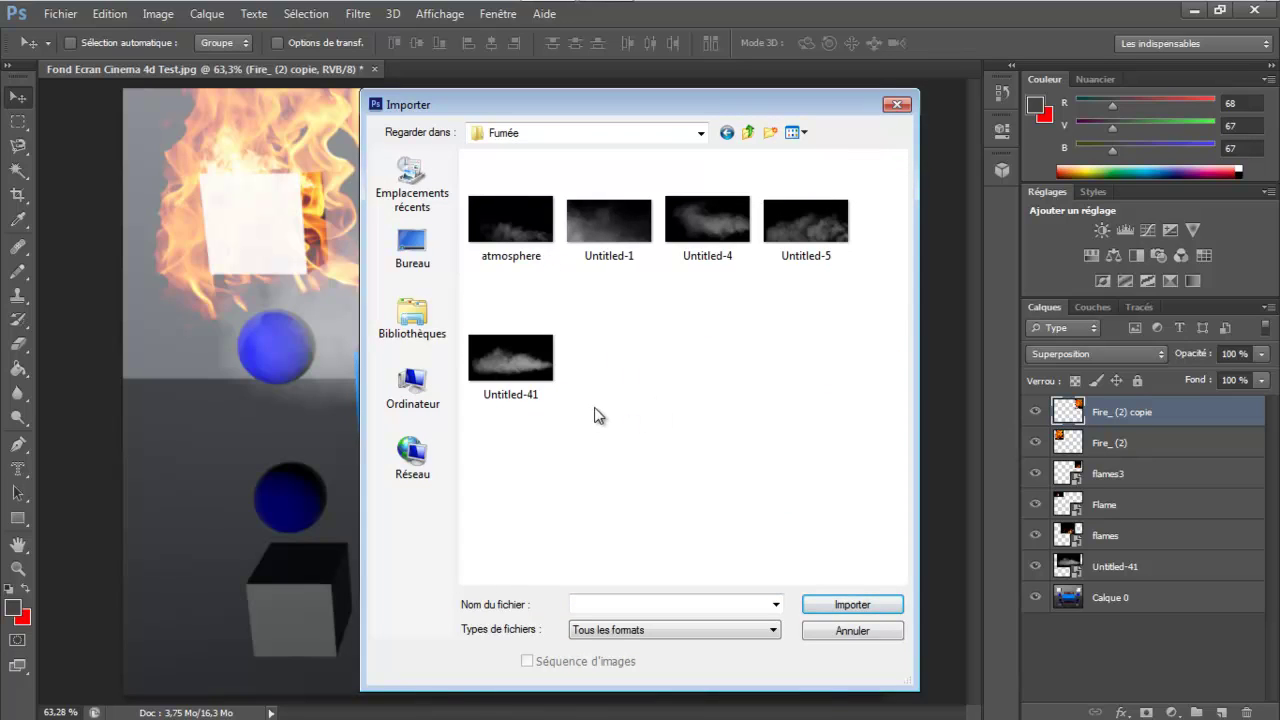
{"action": "left_click", "coordinate": [609, 210]}
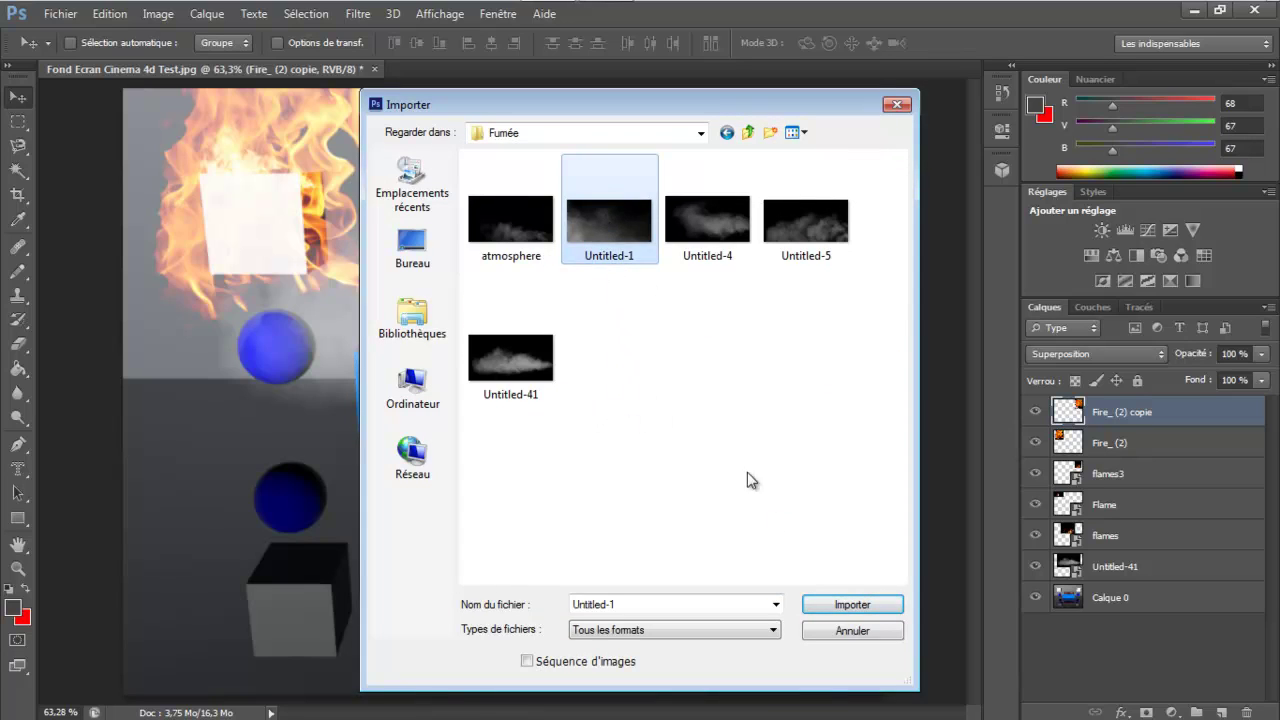
{"action": "left_click", "coordinate": [840, 608]}
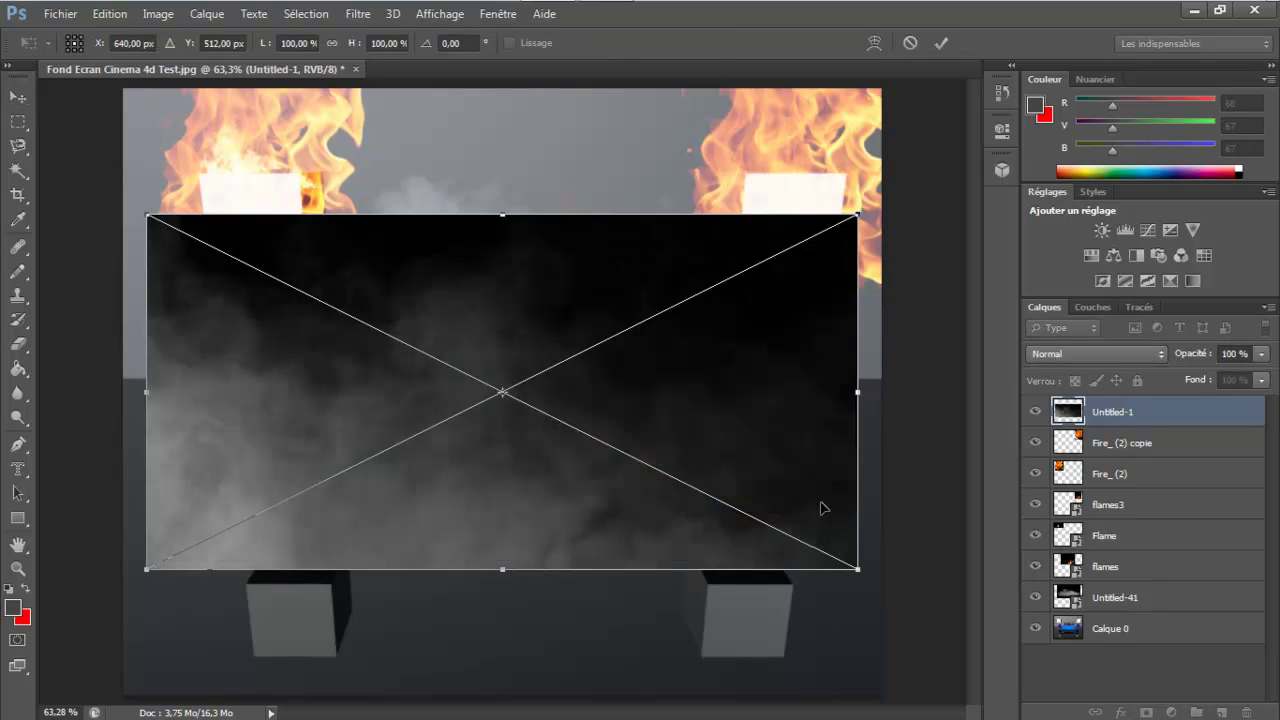
Blend the Untitled-1 smoke in Superposition mode and stretch it across the image's lower part, about 118% wide and 117% high.
{"action": "left_click", "coordinate": [1097, 353]}
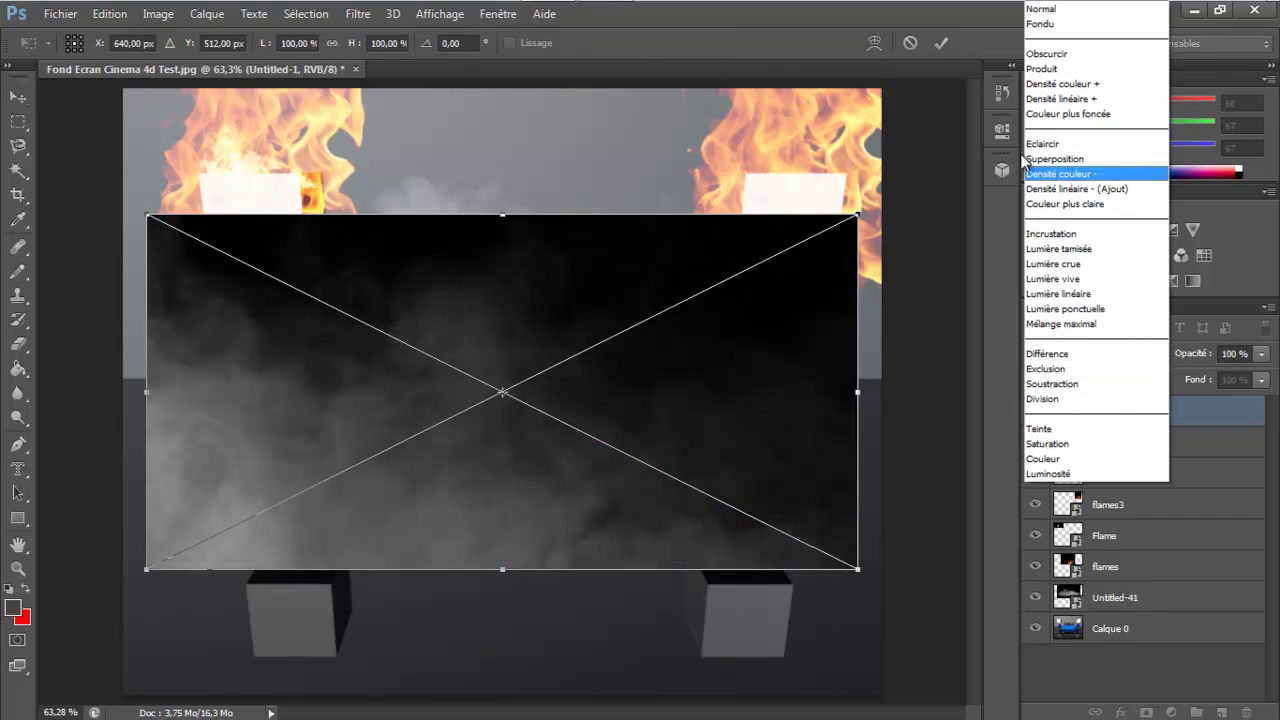
{"action": "left_click", "coordinate": [1074, 165]}
{"action": "left_click_drag", "start_coordinate": [582, 381], "coordinate": [609, 515]}
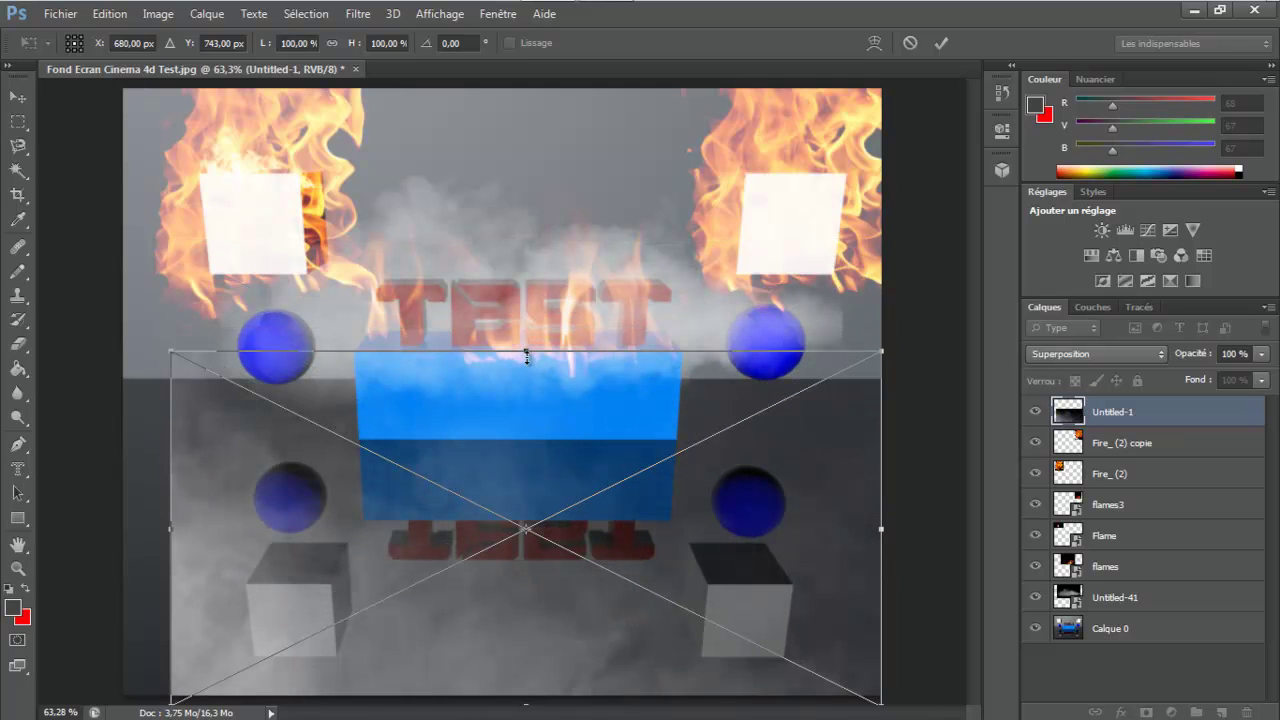
{"action": "left_click_drag", "start_coordinate": [526, 357], "coordinate": [565, 293]}
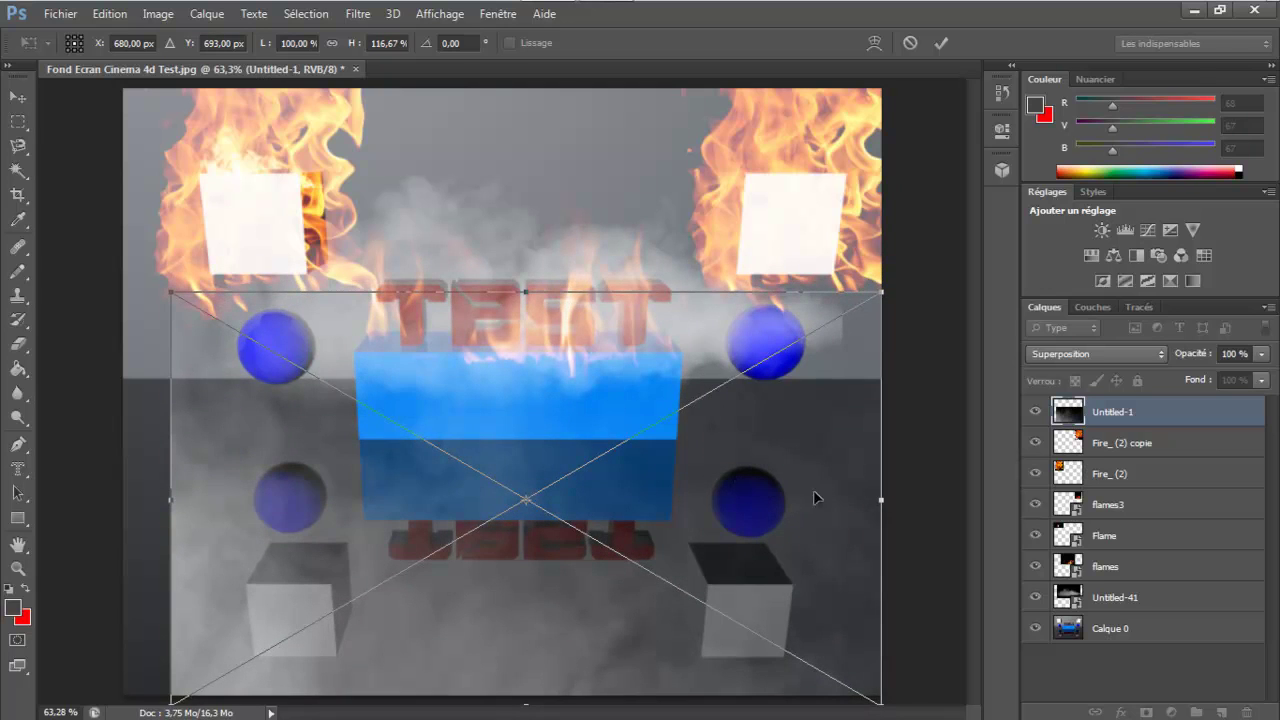
{"action": "left_click_drag", "start_coordinate": [171, 498], "coordinate": [107, 499]}
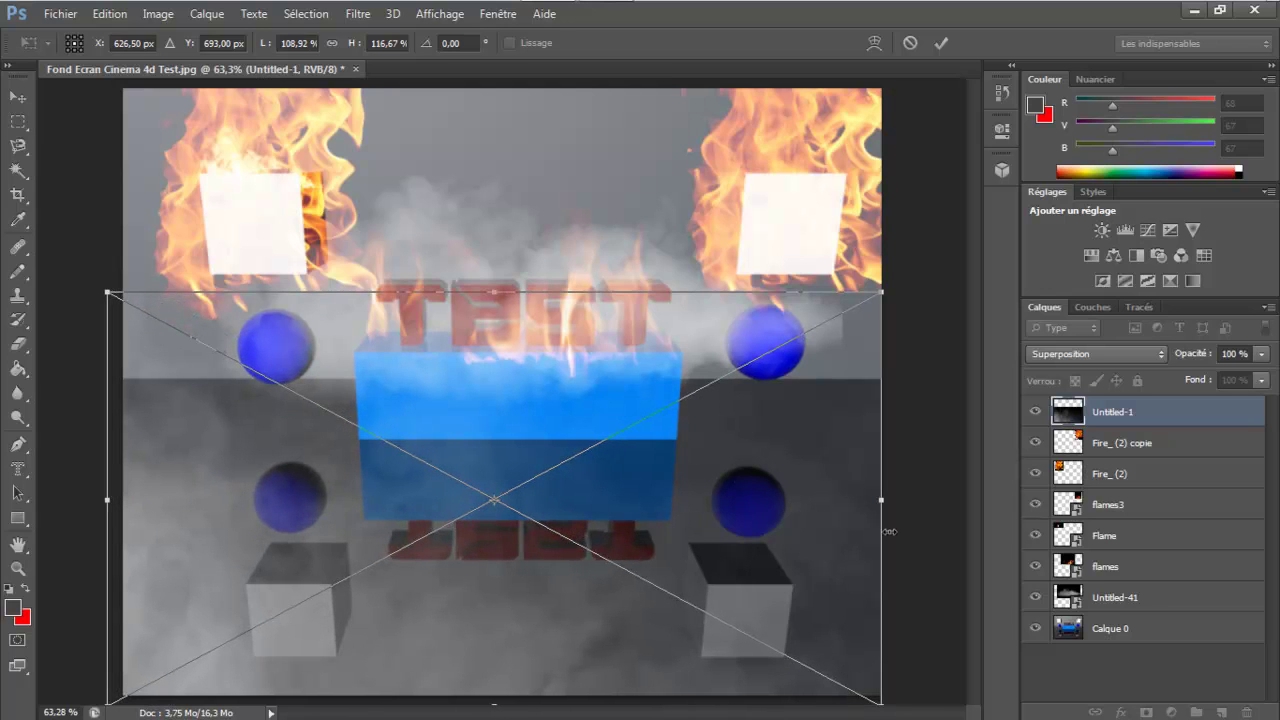
{"action": "left_click_drag", "start_coordinate": [880, 502], "coordinate": [929, 504]}
{"action": "left_click_drag", "start_coordinate": [108, 499], "coordinate": [88, 499]}
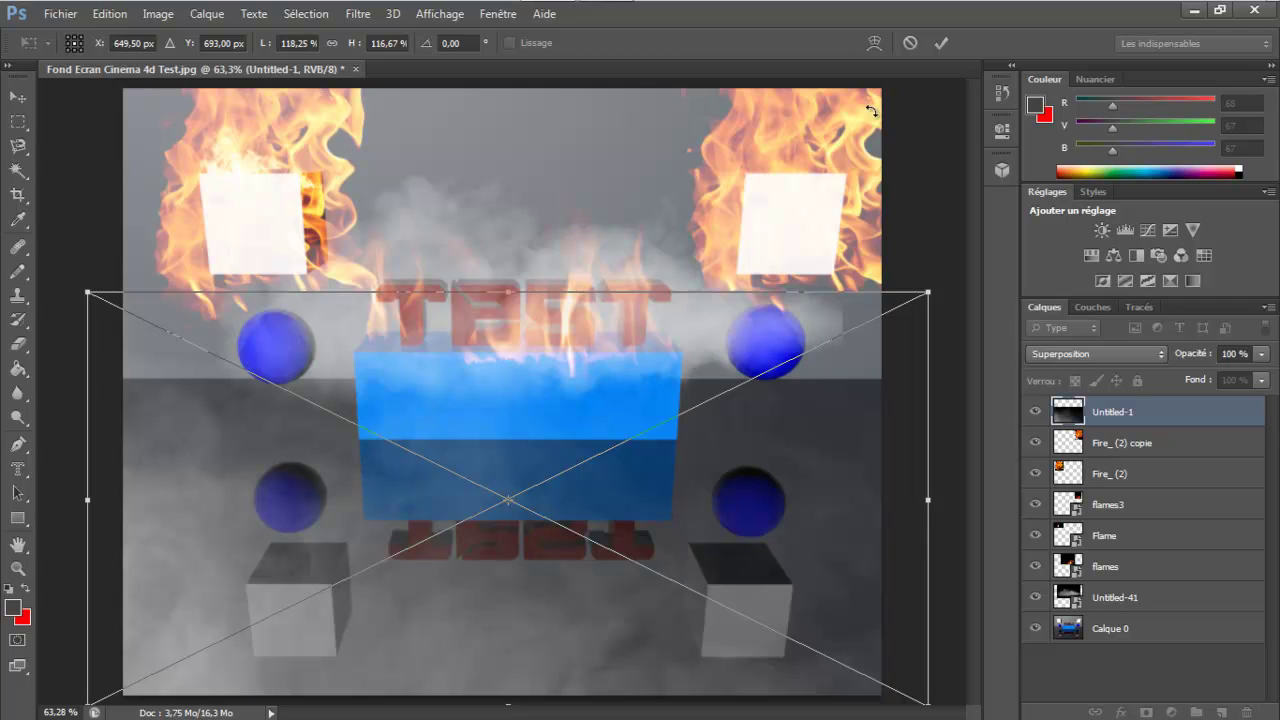
{"action": "key", "text": "Return"}
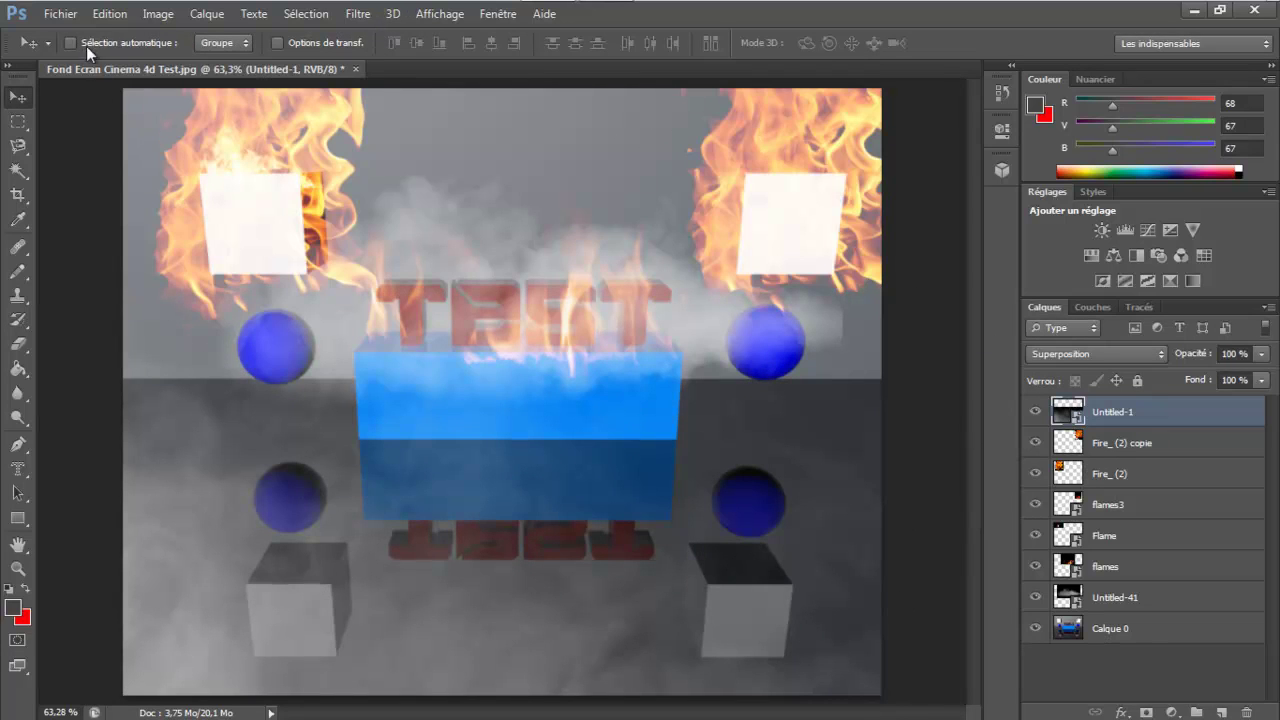
Place the Windshield_Hole_03 image from the Eclats de verre folder of GFX_Pack_By_G3Design into the wallpaper.
{"action": "left_click", "coordinate": [44, 10]}
{"action": "left_click", "coordinate": [29, 18]}
{"action": "left_click", "coordinate": [62, 13]}
{"action": "left_click", "coordinate": [131, 322]}
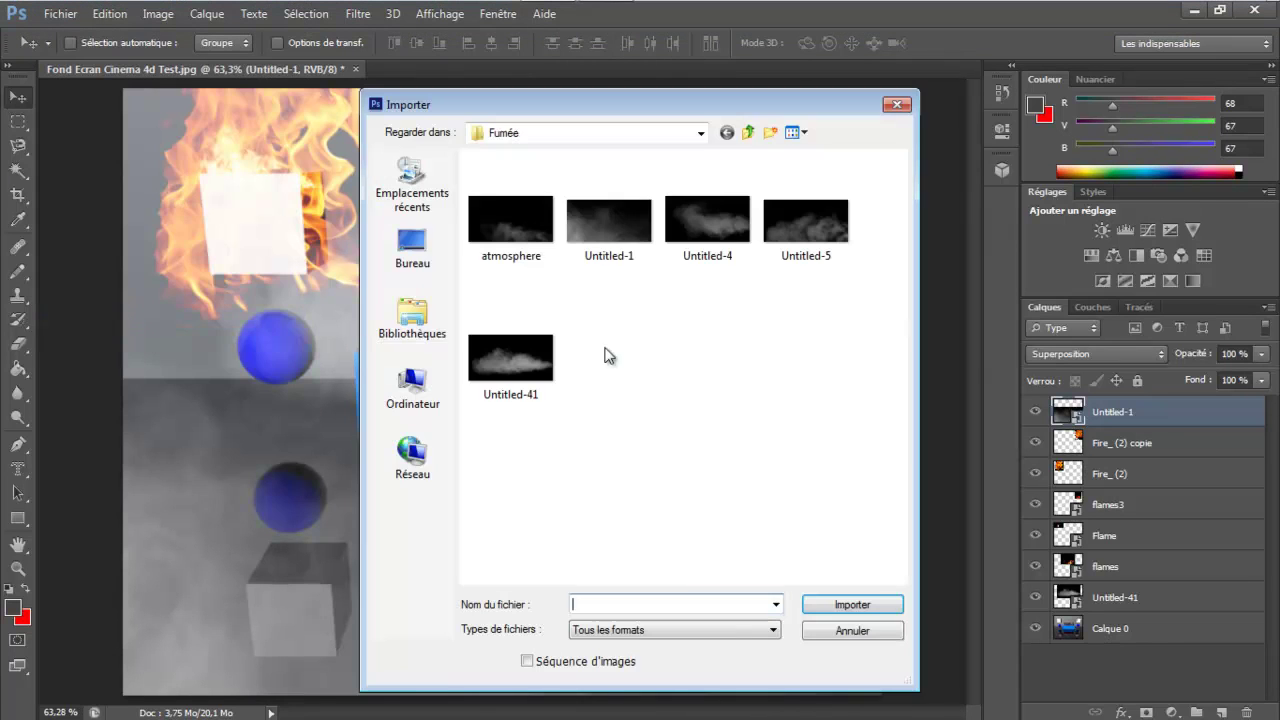
{"action": "left_click", "coordinate": [700, 132]}
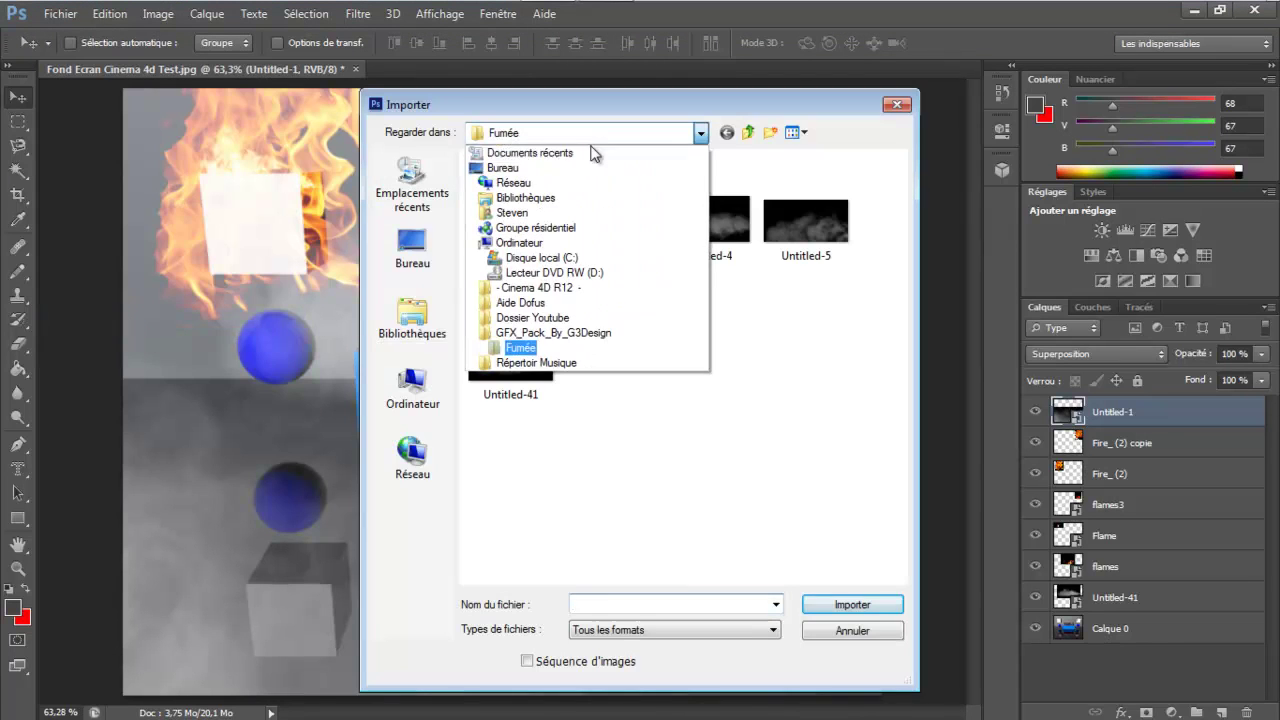
{"action": "left_click", "coordinate": [572, 340]}
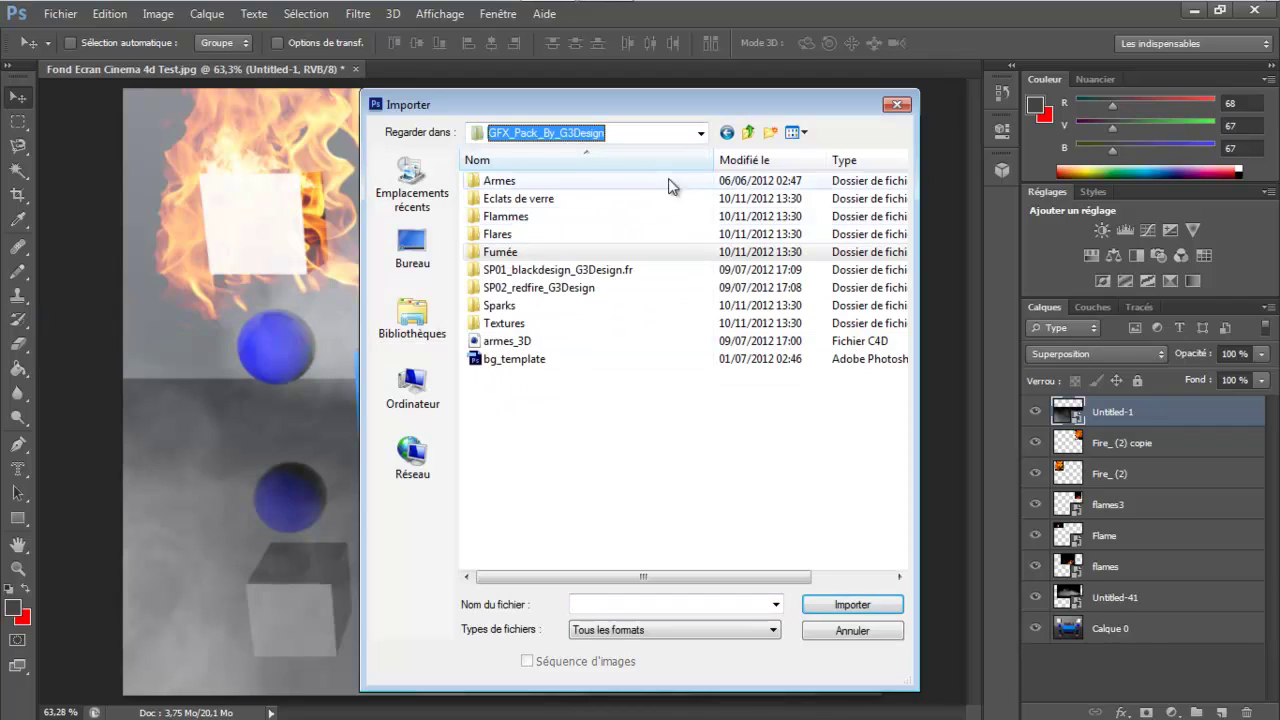
{"action": "double_click", "coordinate": [555, 194]}
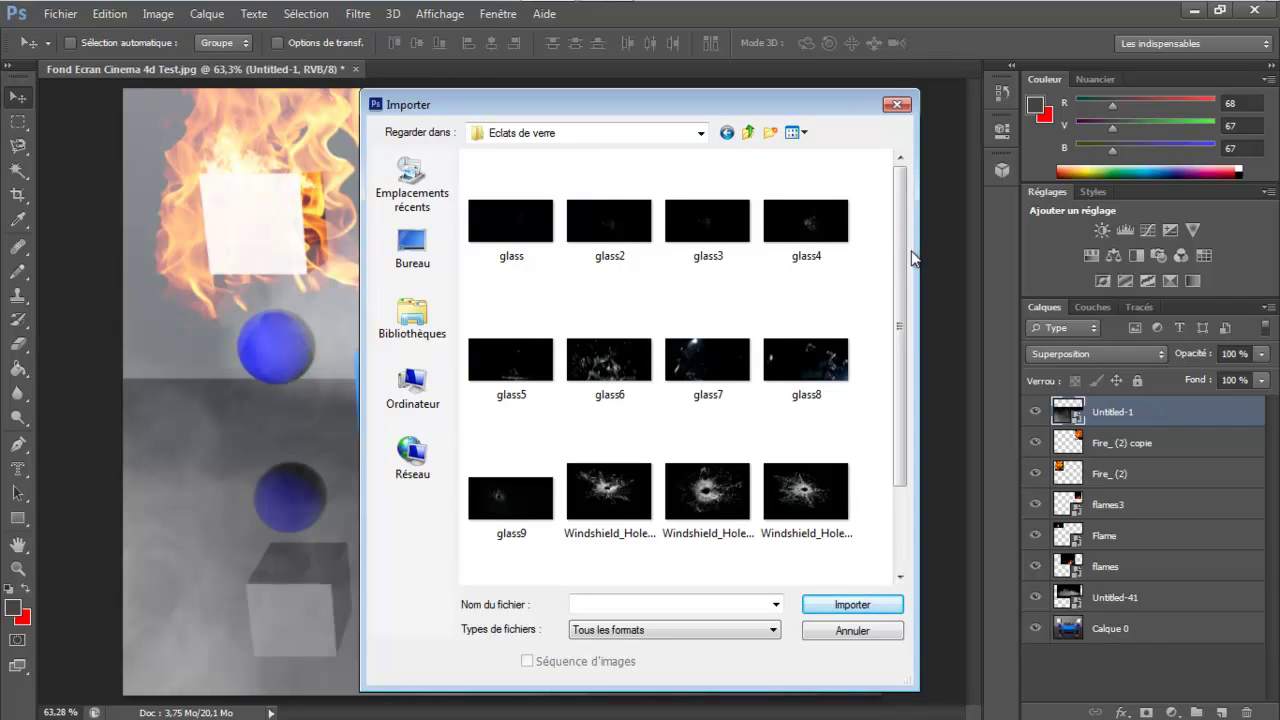
{"action": "left_click", "coordinate": [685, 491]}
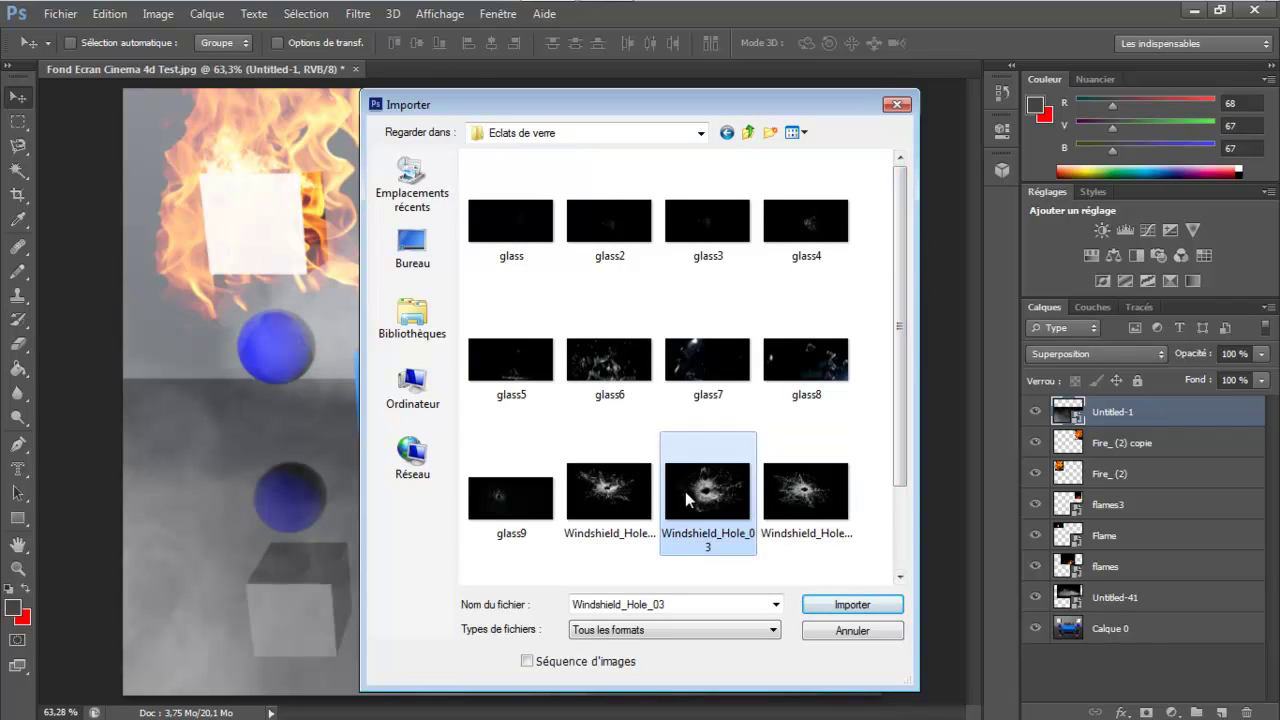
{"action": "left_click", "coordinate": [853, 603]}
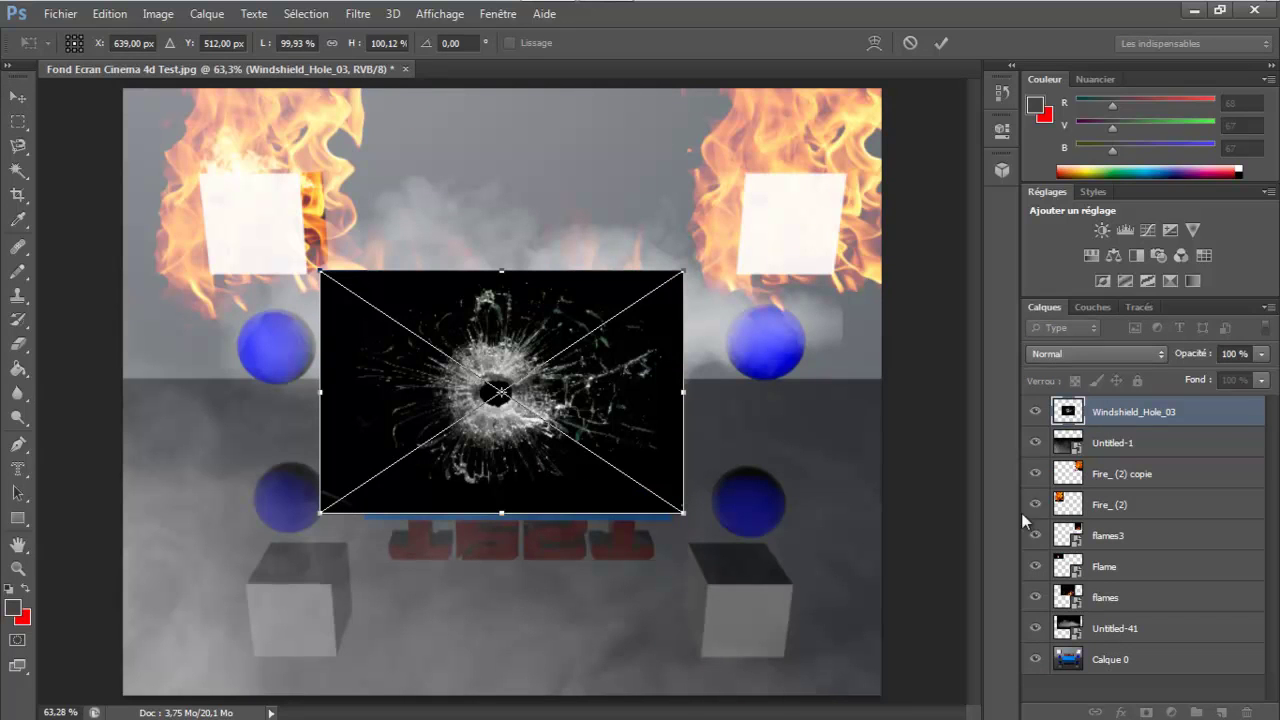
Blend Windshield_Hole_03 in Superposition mode and place the bullet hole above the TEST text, between the two burning cubes.
{"action": "left_click", "coordinate": [1150, 355]}
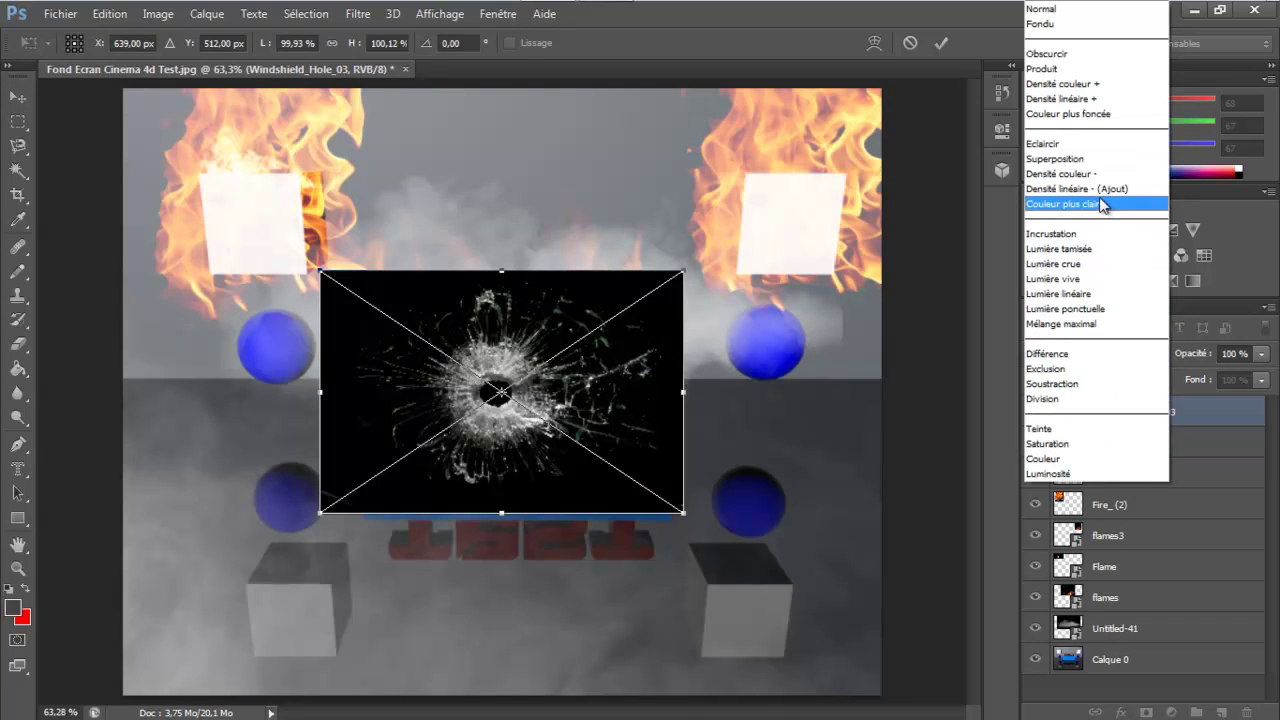
{"action": "left_click", "coordinate": [1110, 160]}
{"action": "left_click_drag", "start_coordinate": [528, 369], "coordinate": [558, 150]}
{"action": "key", "text": "Return"}
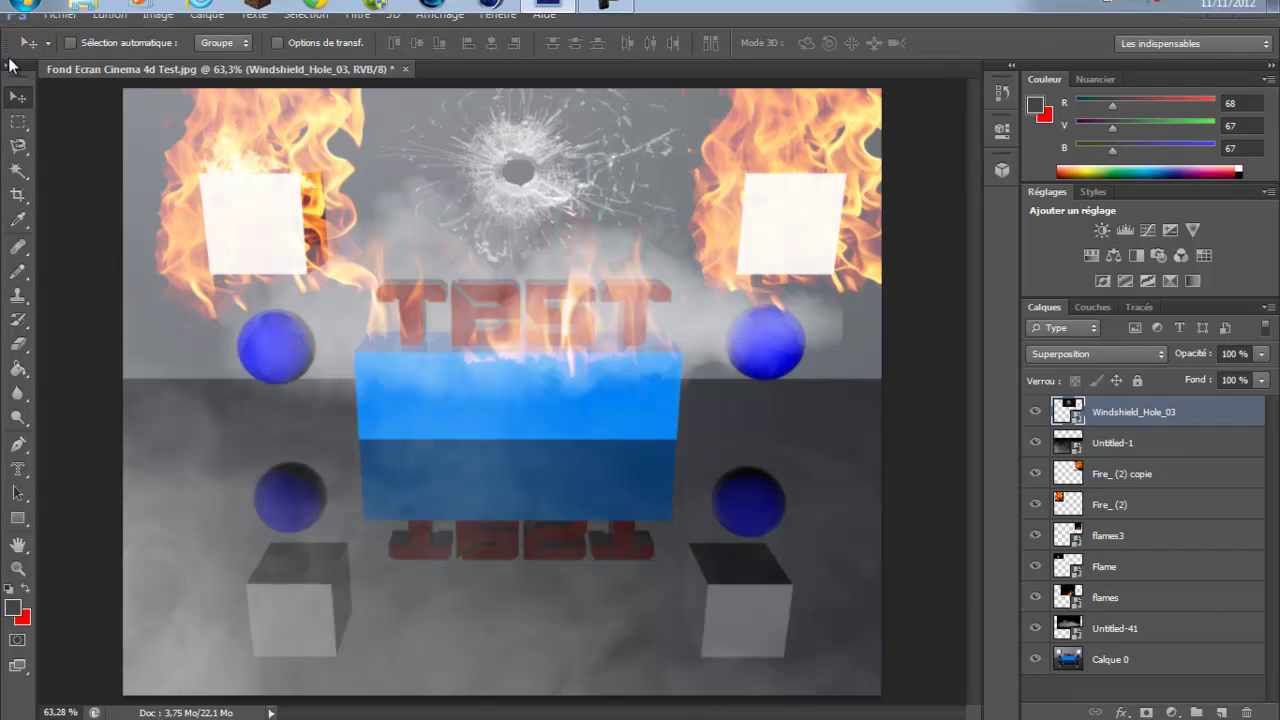
Place the Welding 3 image from the Sparks folder of GFX_Pack_By_G3Design into the wallpaper.
{"action": "left_click", "coordinate": [49, 21]}
{"action": "left_click", "coordinate": [85, 321]}
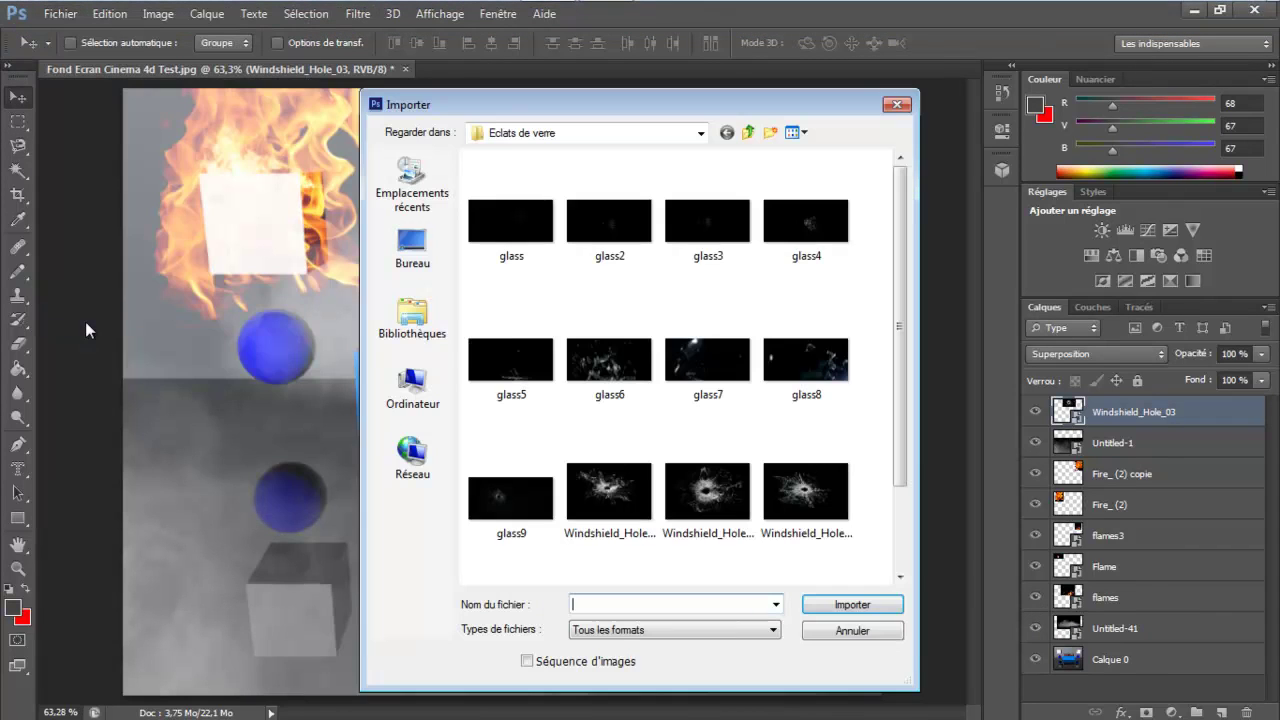
{"action": "left_click_drag", "start_coordinate": [905, 266], "coordinate": [910, 355]}
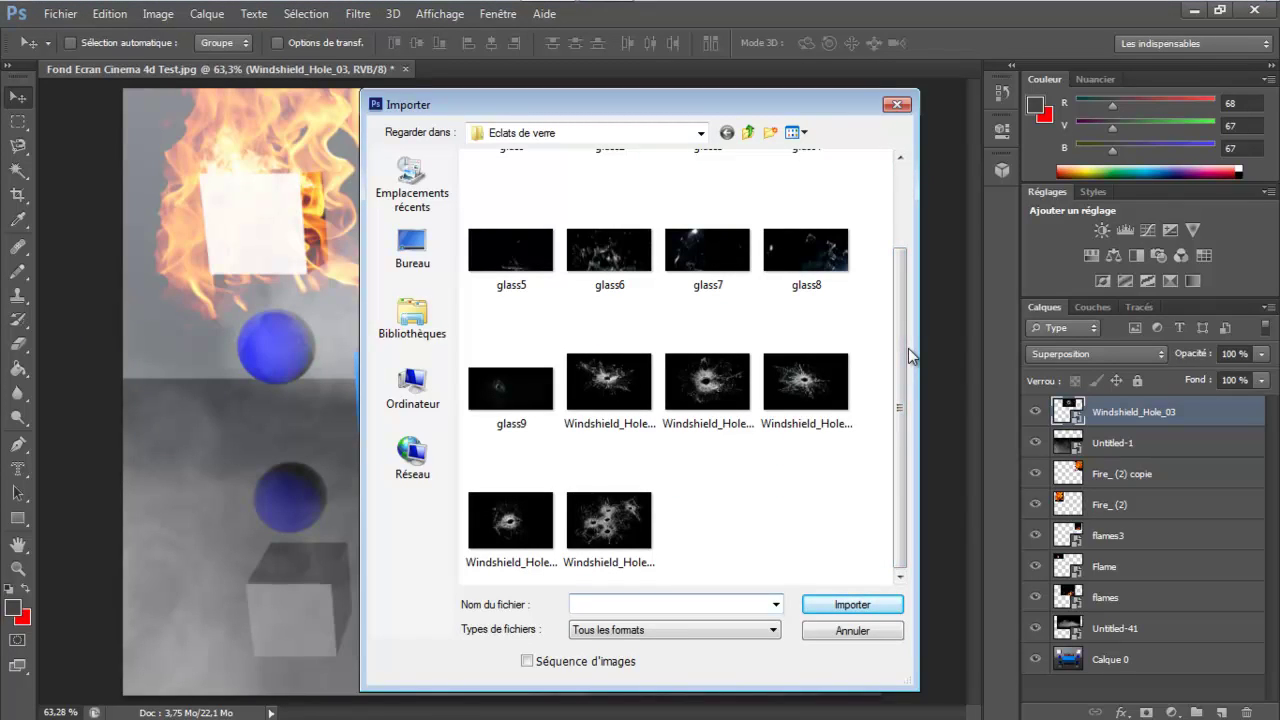
{"action": "left_click", "coordinate": [702, 134]}
{"action": "left_click", "coordinate": [708, 141]}
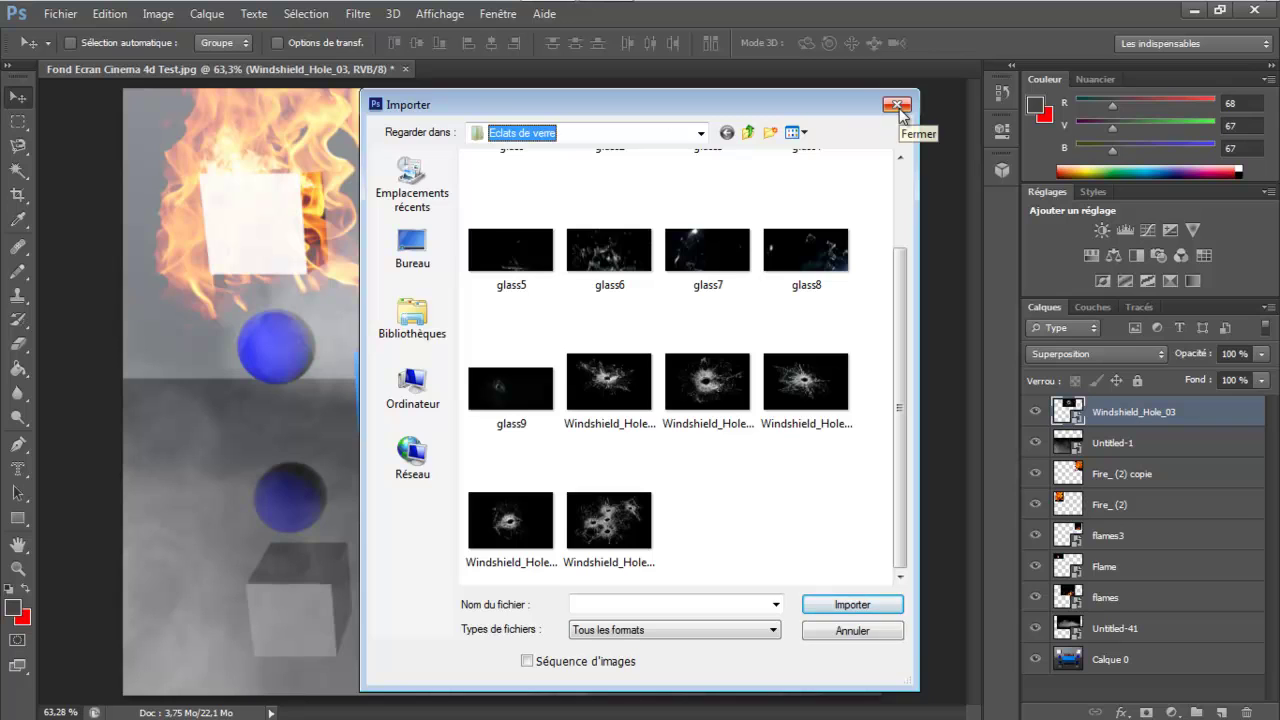
{"action": "left_click", "coordinate": [703, 136]}
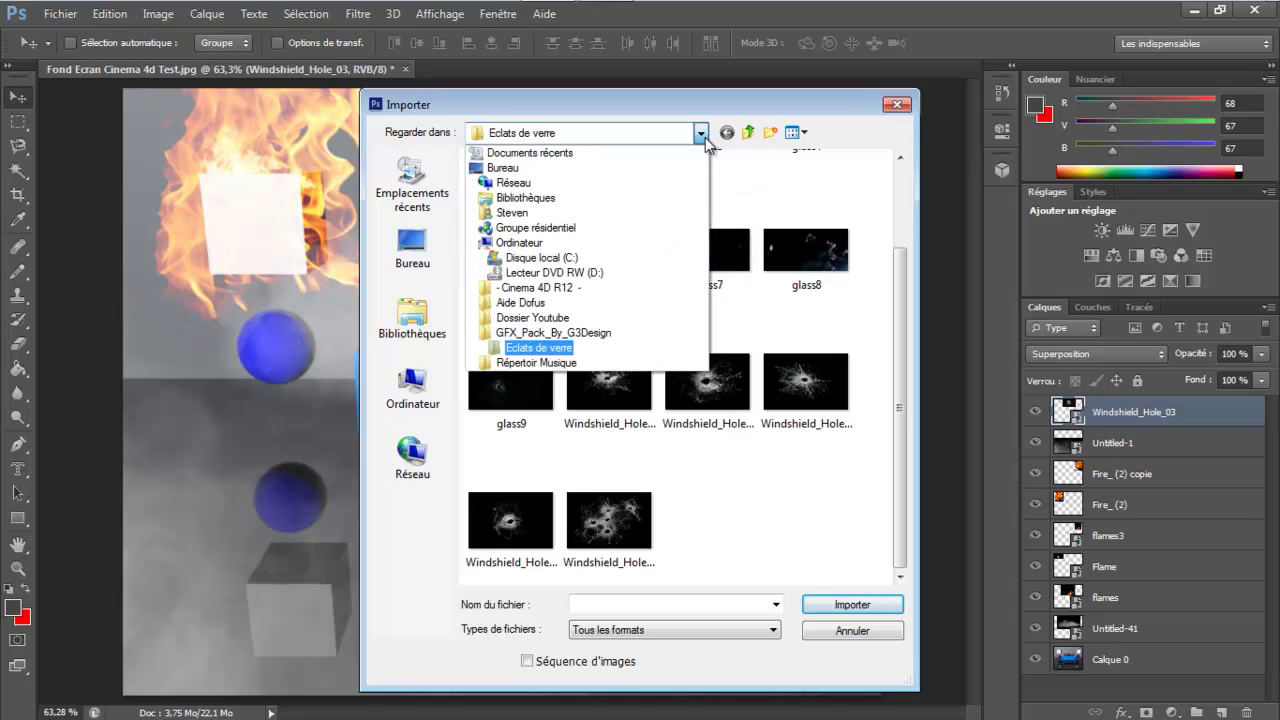
{"action": "left_click", "coordinate": [565, 330]}
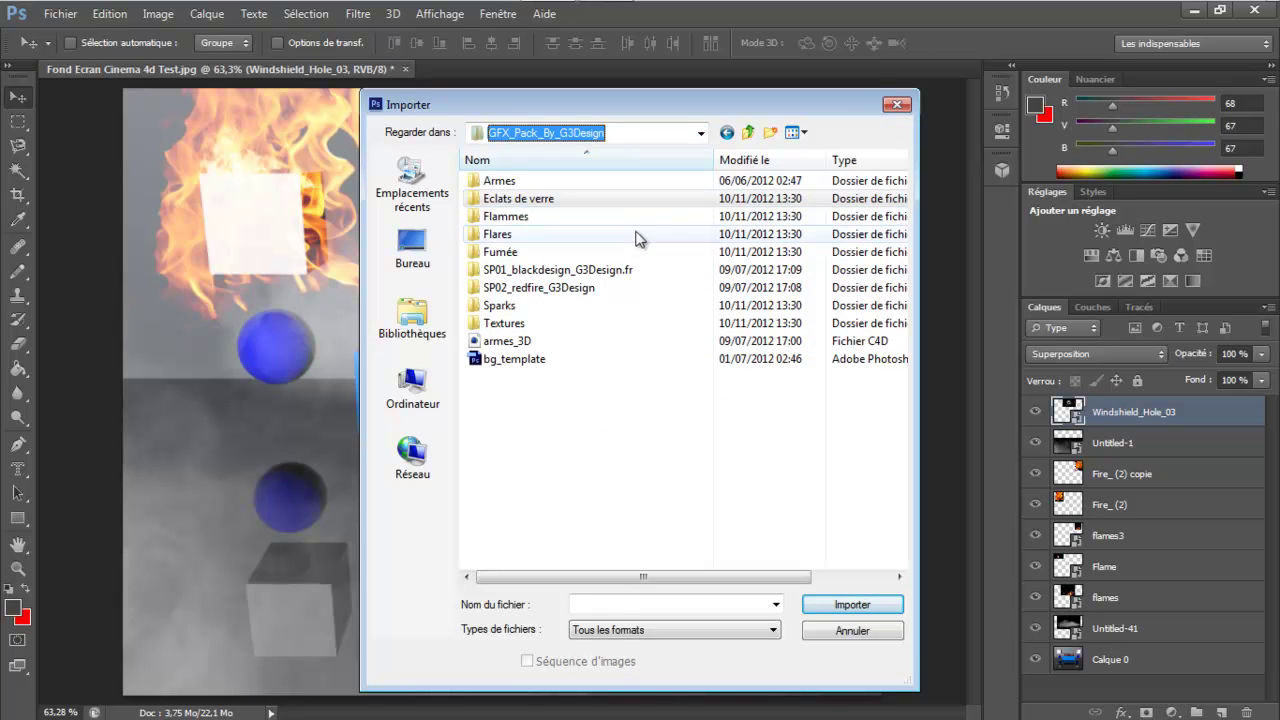
{"action": "left_click", "coordinate": [503, 307]}
{"action": "left_click", "coordinate": [507, 307]}
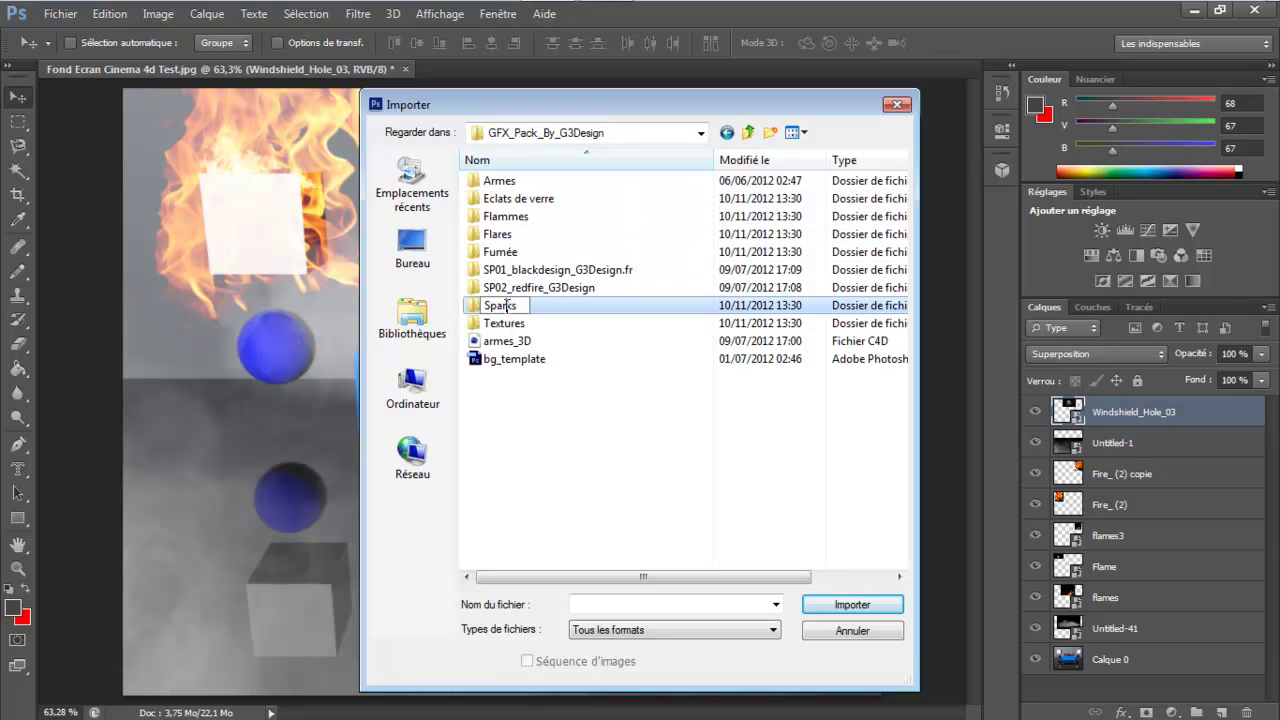
{"action": "double_click", "coordinate": [538, 305]}
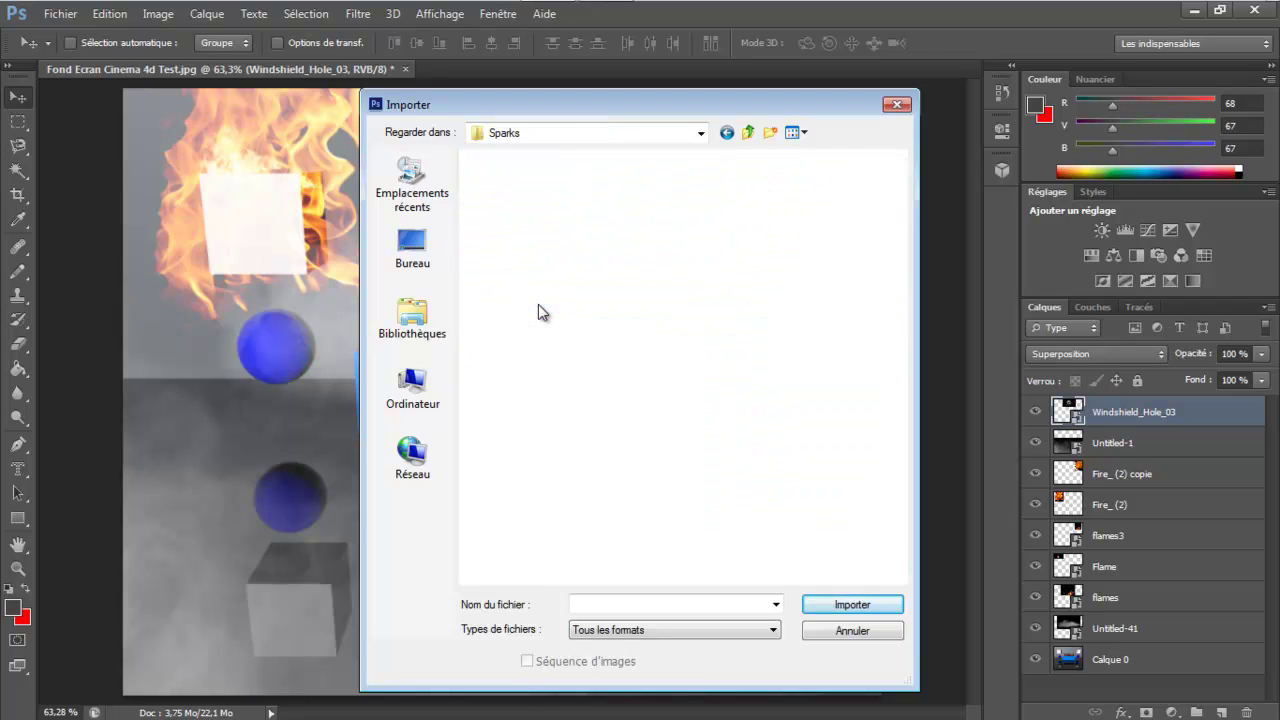
{"action": "left_click", "coordinate": [609, 495]}
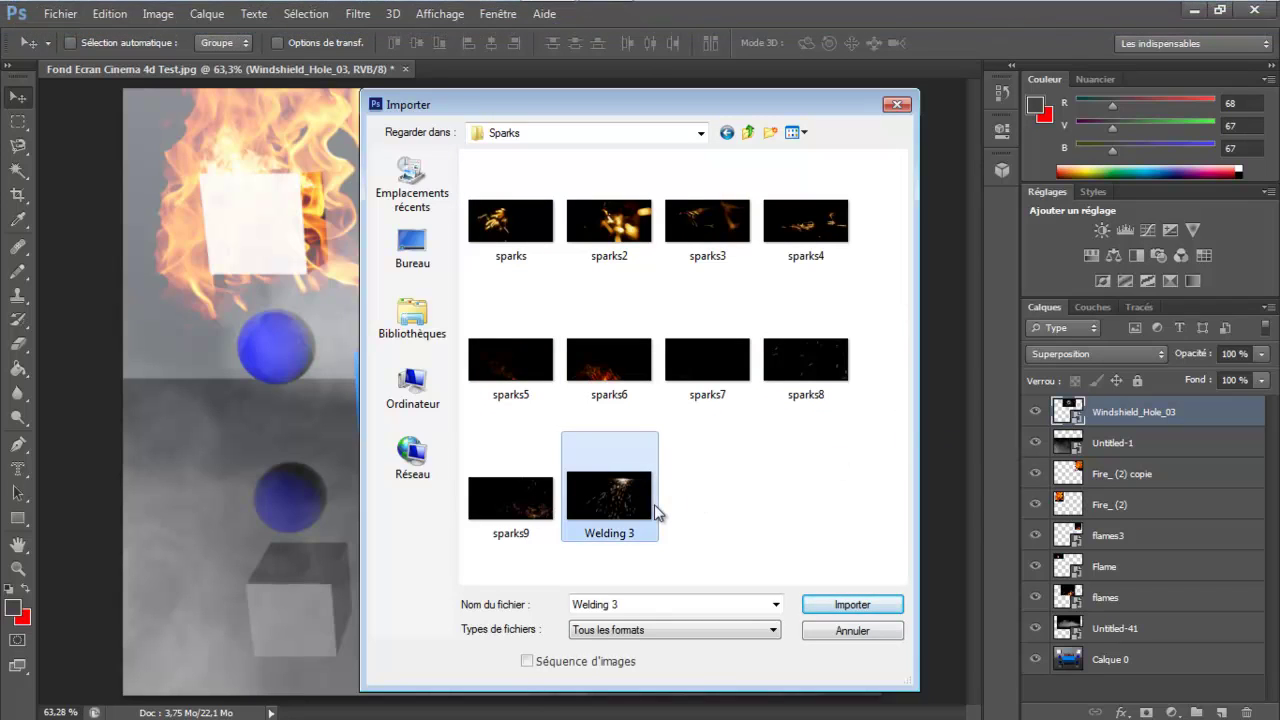
{"action": "left_click", "coordinate": [853, 606]}
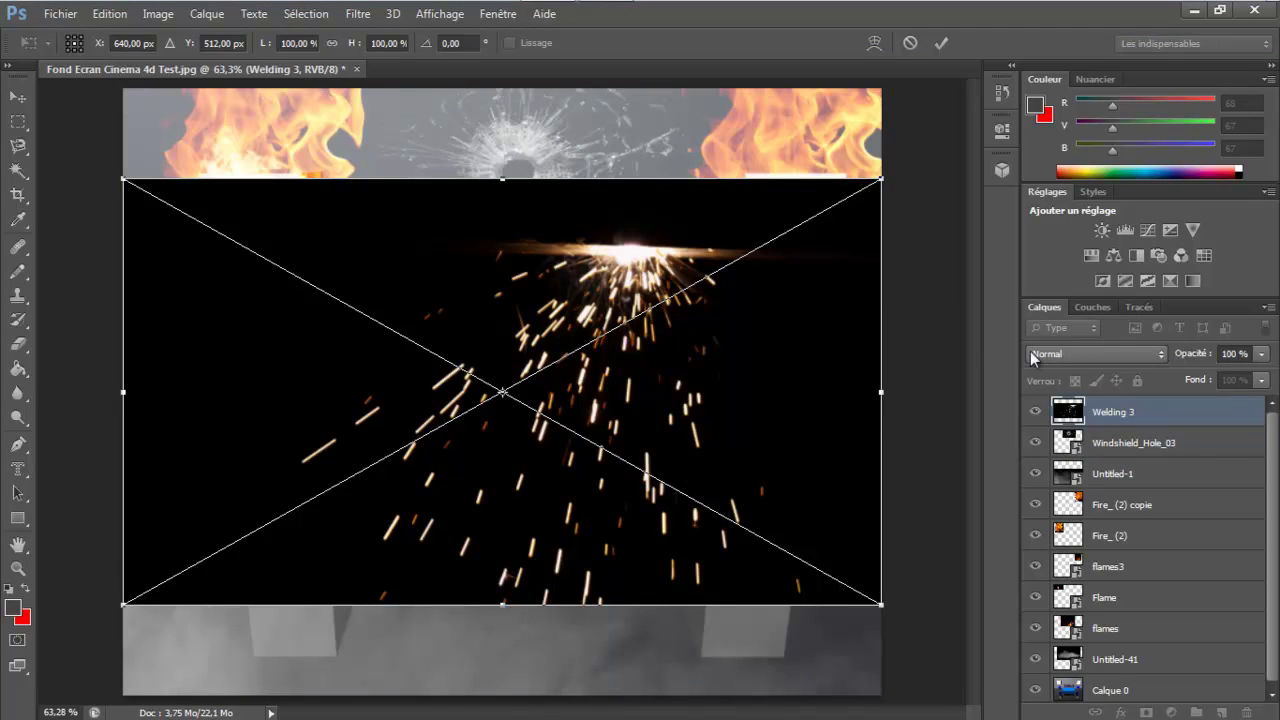
Blend Welding 3 in Superposition mode and move it up so the spark burst sits at the image's upper edge, right of the bullet hole.
{"action": "left_click", "coordinate": [1092, 362]}
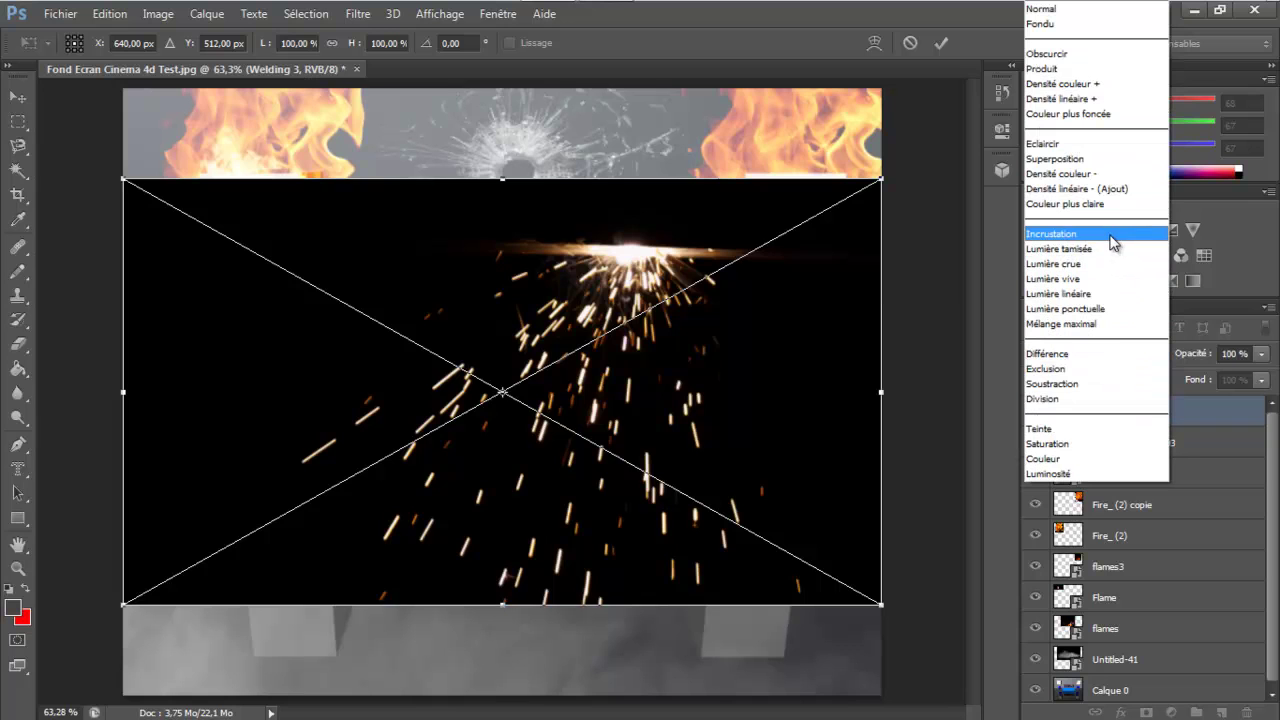
{"action": "left_click", "coordinate": [1062, 158]}
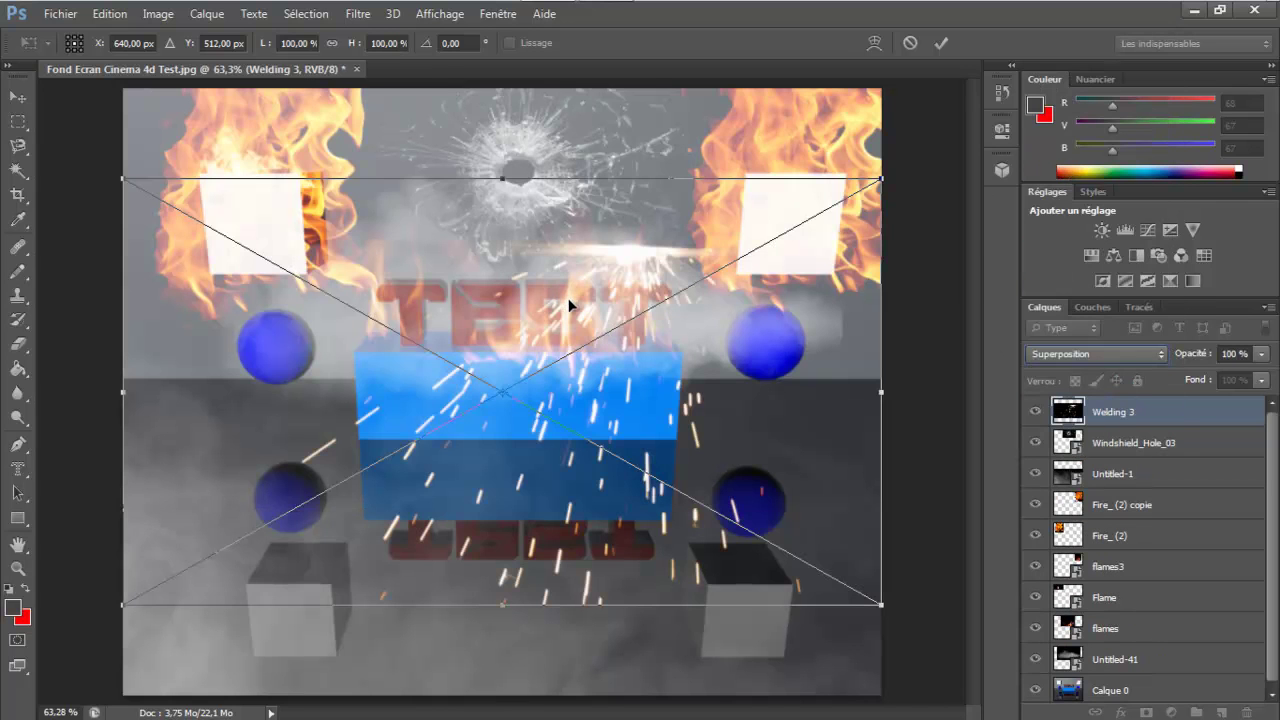
{"action": "left_click_drag", "start_coordinate": [568, 303], "coordinate": [575, 136]}
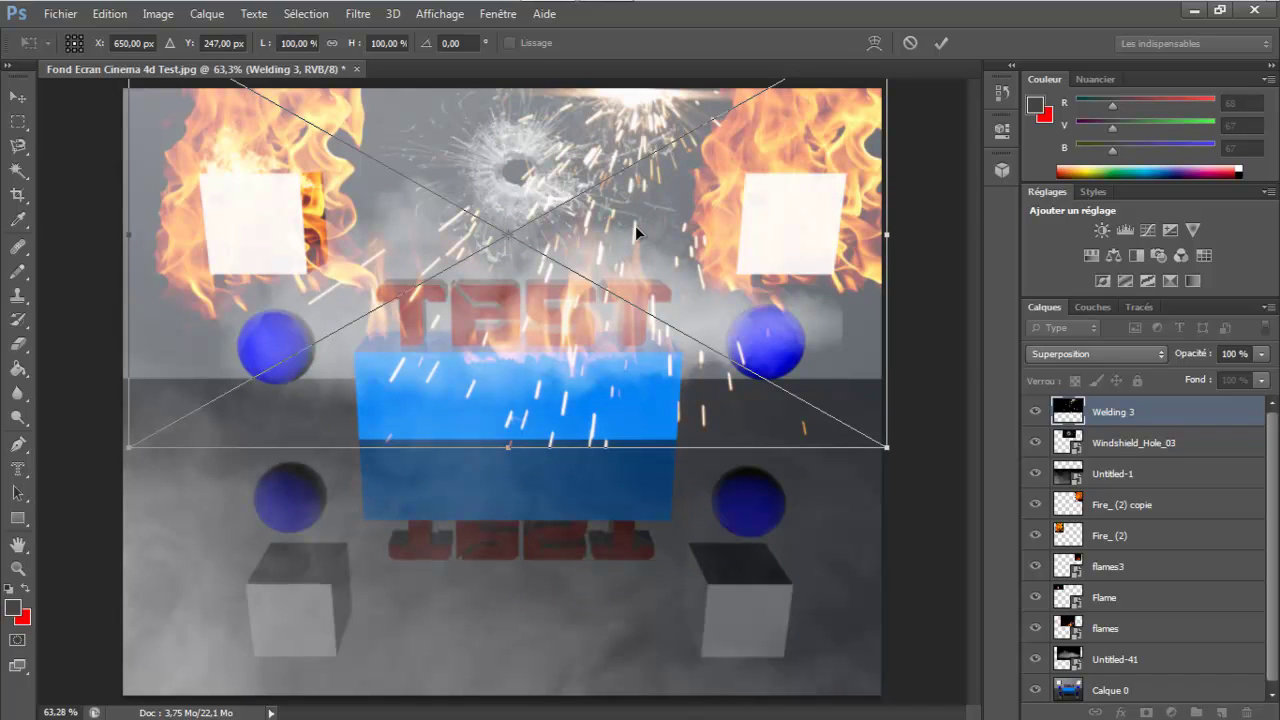
{"action": "left_click_drag", "start_coordinate": [630, 211], "coordinate": [646, 208]}
{"action": "key", "text": "Return"}
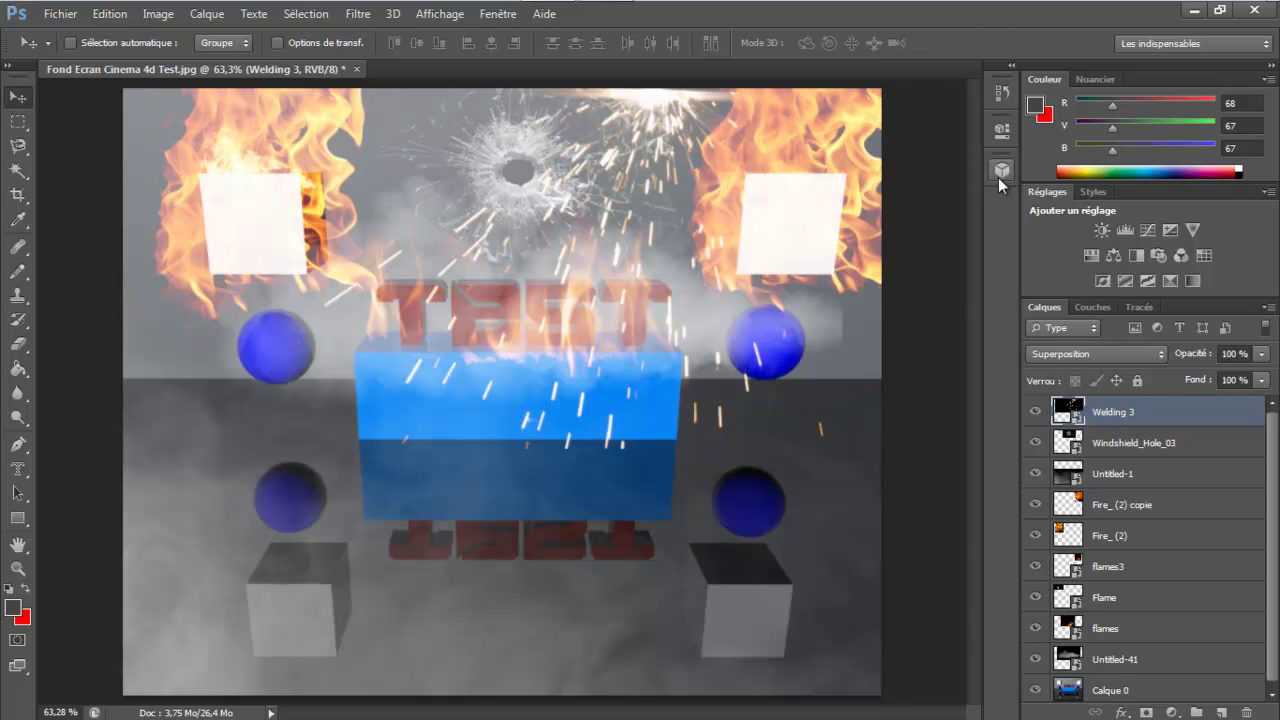
Save the wallpaper as the JPEG Fond Ecran Cinema 4d Test.jpg in Mes images, replacing the existing file, at quality 12 with progressive optimized format.
{"action": "left_click", "coordinate": [58, 16]}
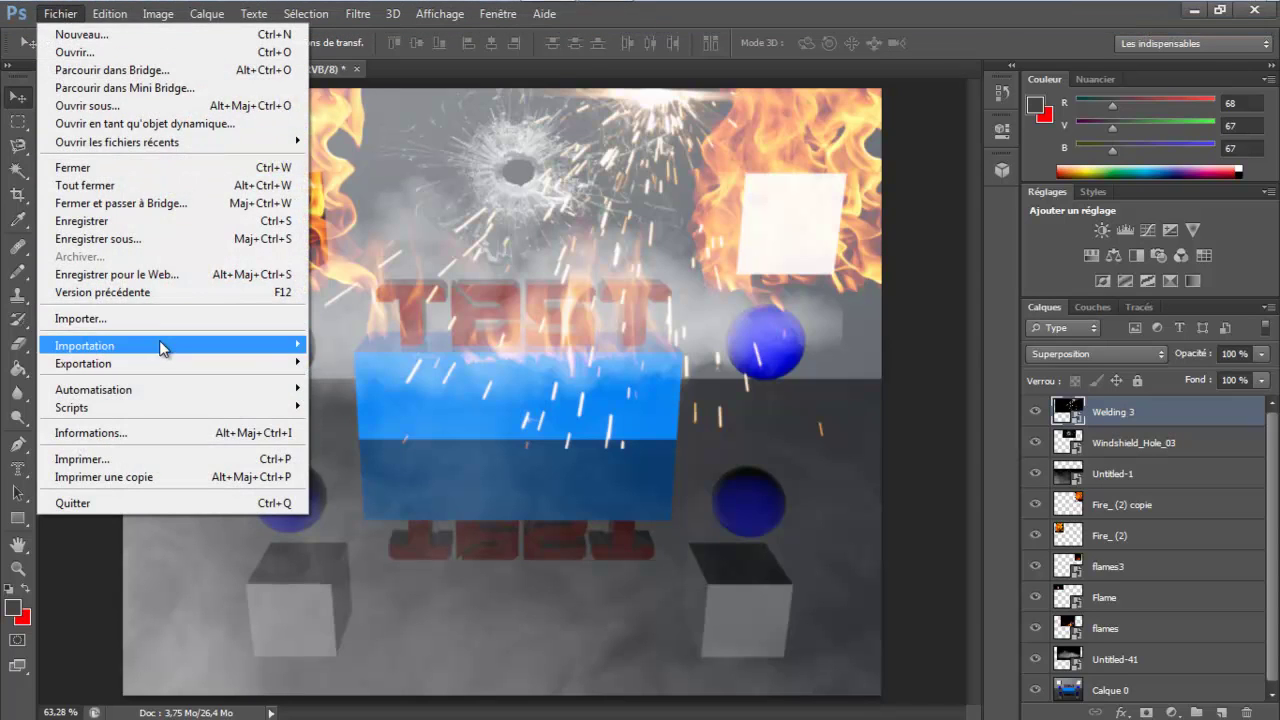
{"action": "left_click", "coordinate": [172, 243]}
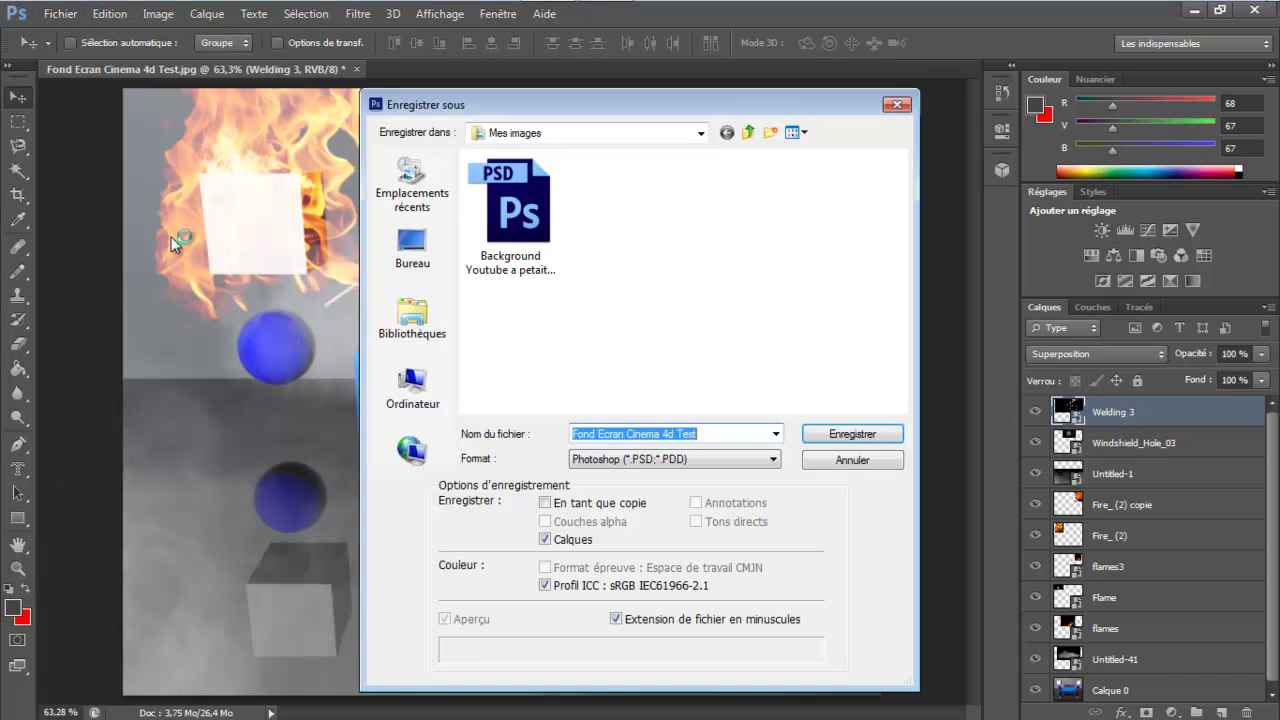
{"action": "left_click", "coordinate": [708, 429]}
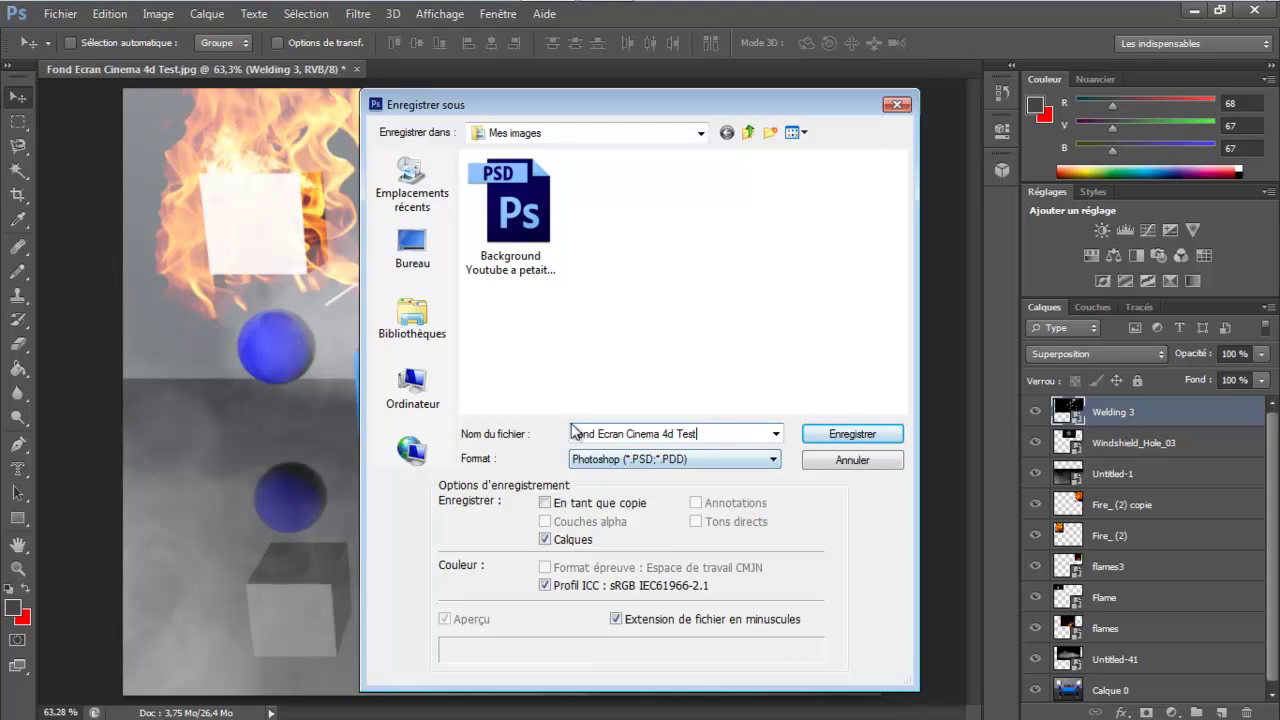
{"action": "left_click", "coordinate": [624, 462]}
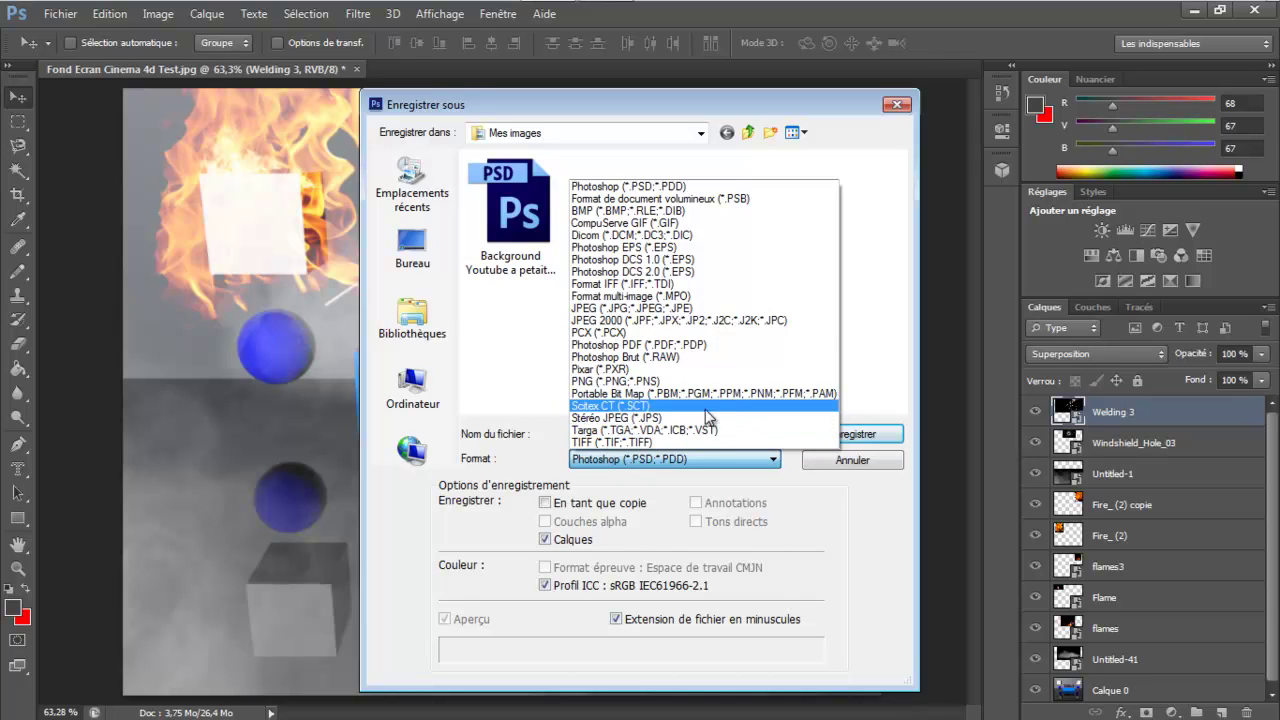
{"action": "left_click", "coordinate": [673, 311]}
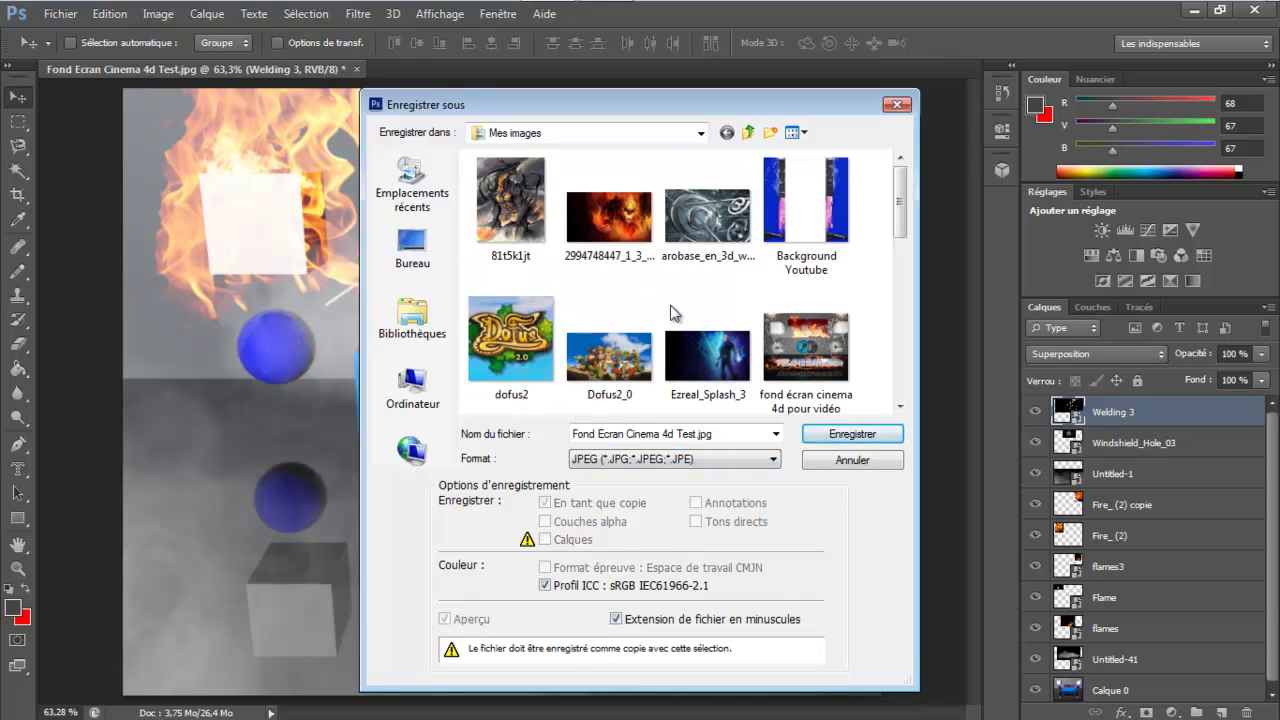
{"action": "mouse_move", "coordinate": [910, 208]}
{"action": "left_mouse_down"}
{"action": "mouse_move", "coordinate": [912, 270]}
{"action": "mouse_move", "coordinate": [920, 209]}
{"action": "left_mouse_up"}
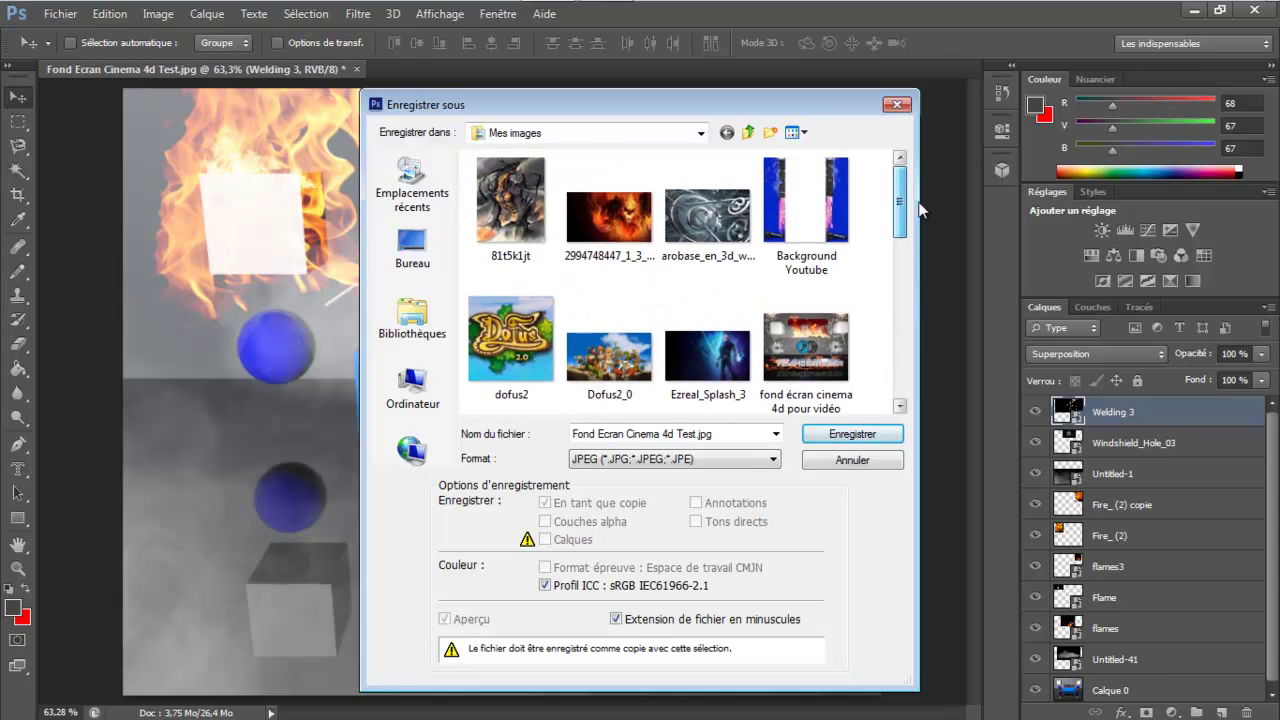
{"action": "left_click", "coordinate": [868, 442]}
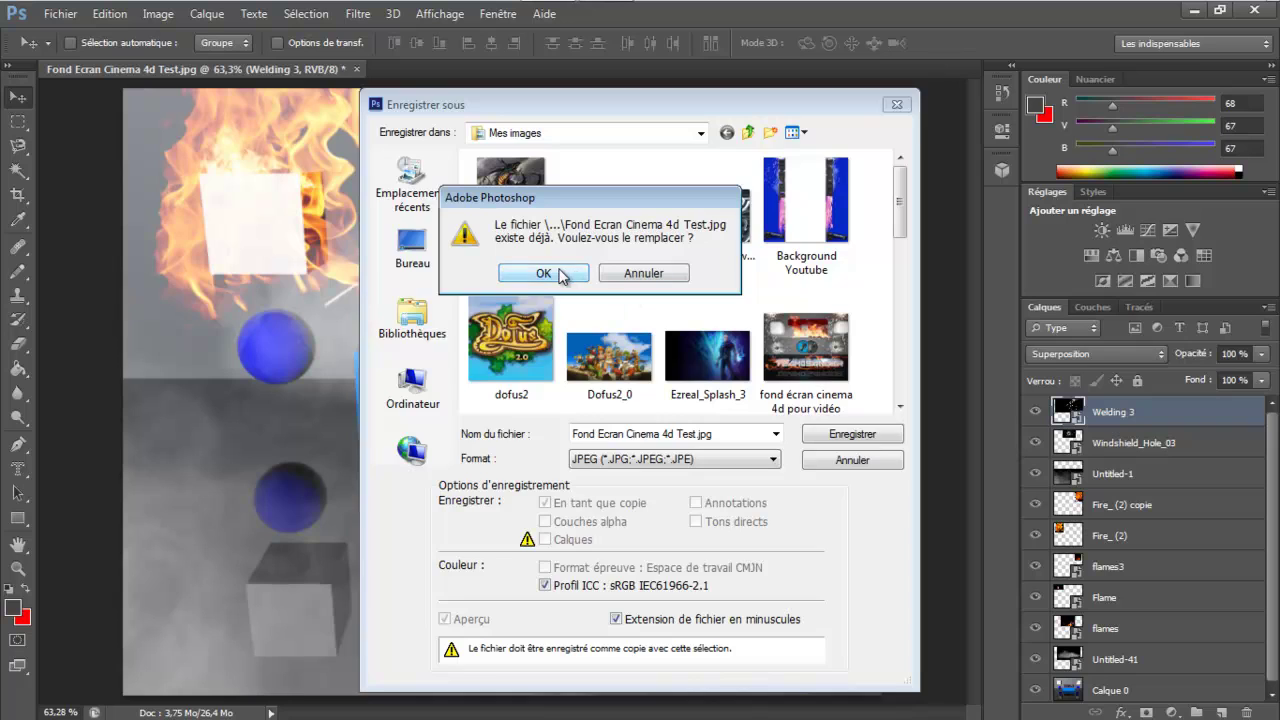
{"action": "left_click", "coordinate": [562, 277]}
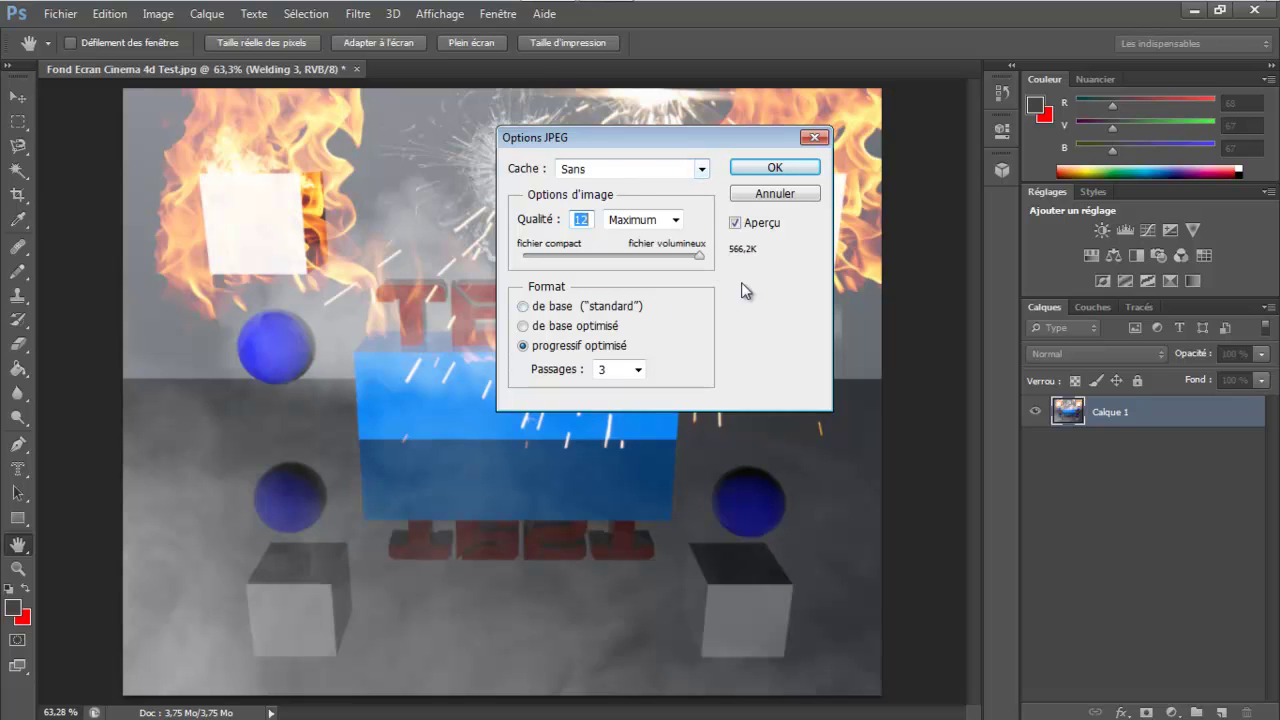
{"action": "left_click", "coordinate": [770, 168]}
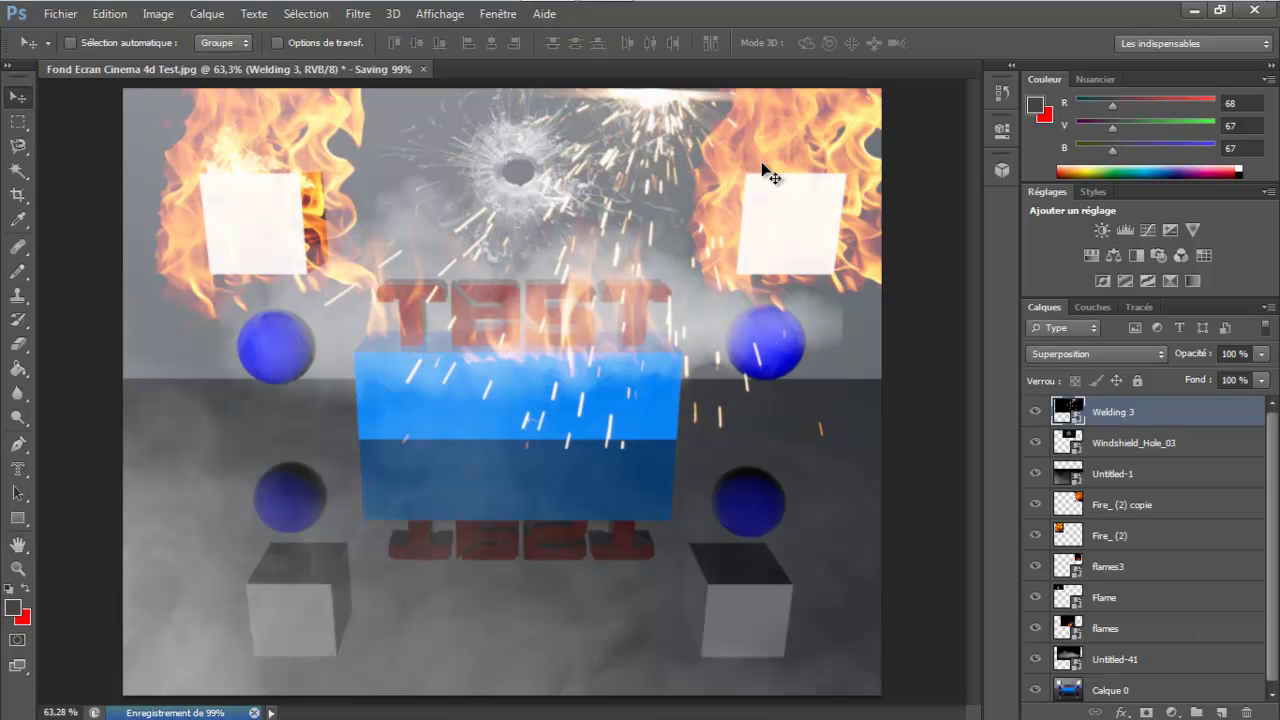
Close Photoshop together with the layered wallpaper document and return to the desktop.
{"action": "left_click", "coordinate": [1254, 9]}
{"action": "left_click", "coordinate": [650, 270]}
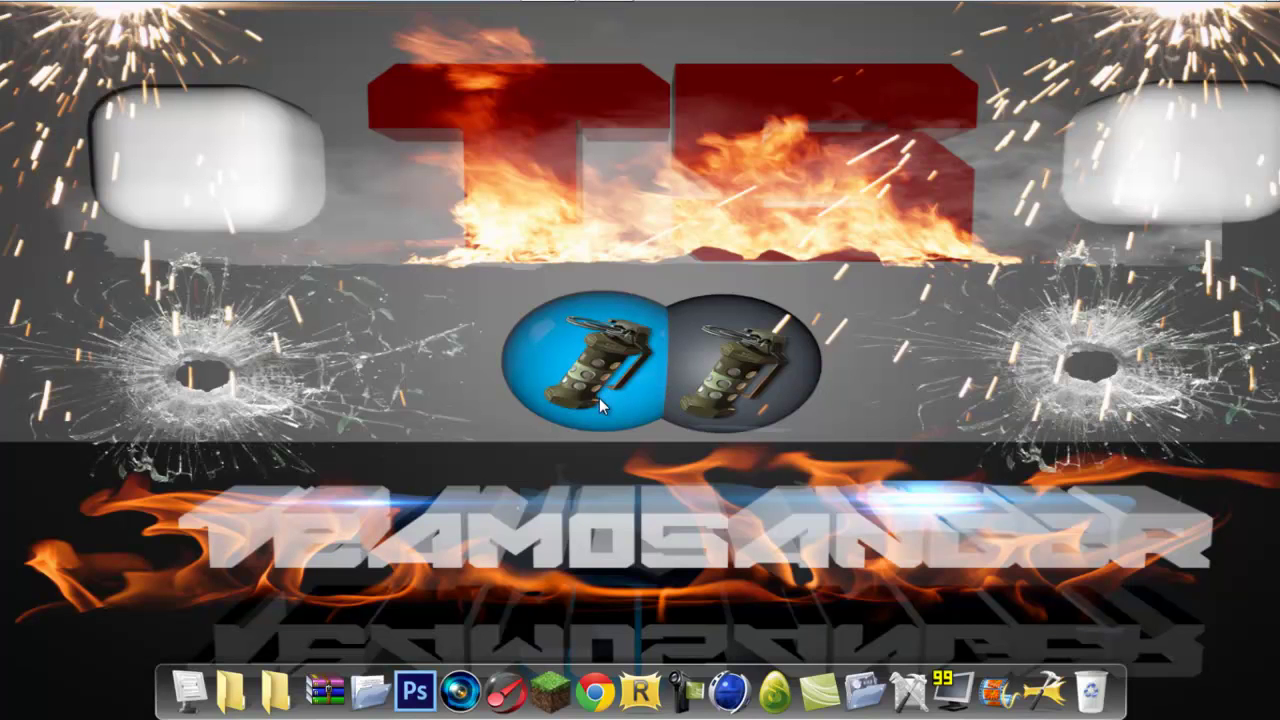